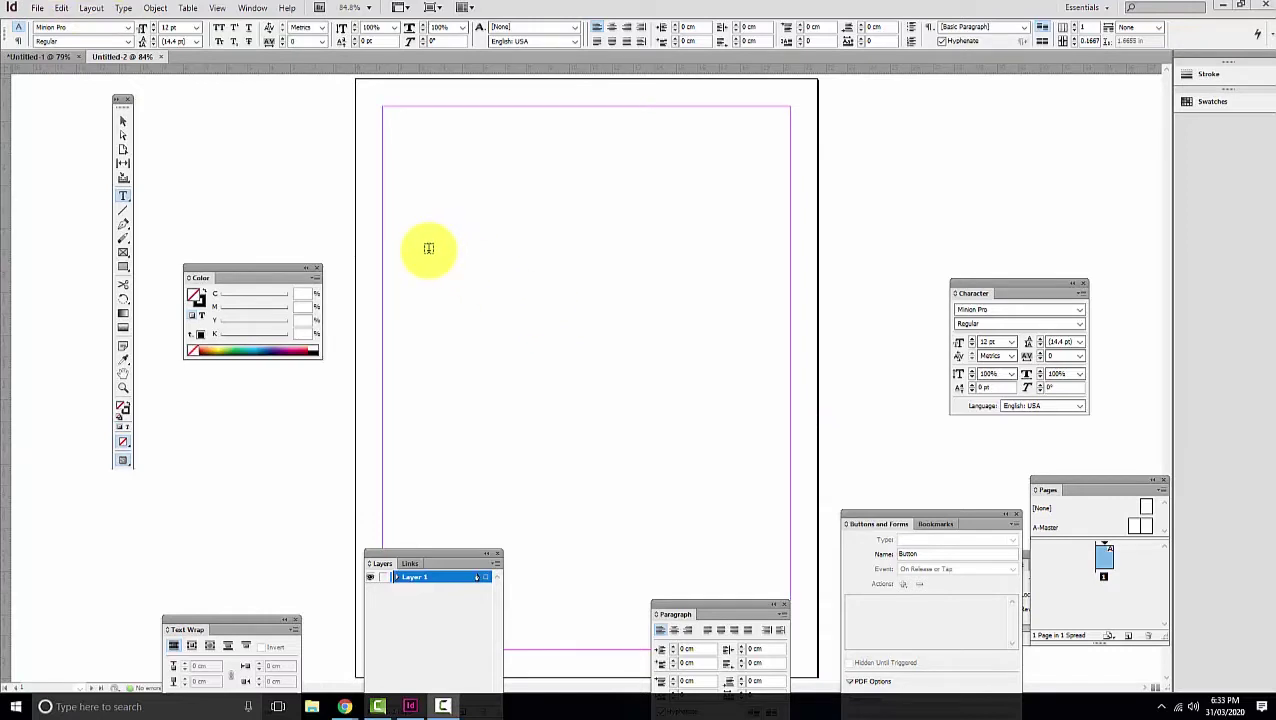
Set both horizontal and vertical ruler units to Millimeters in Units & Increments preferences.
click(61, 9)
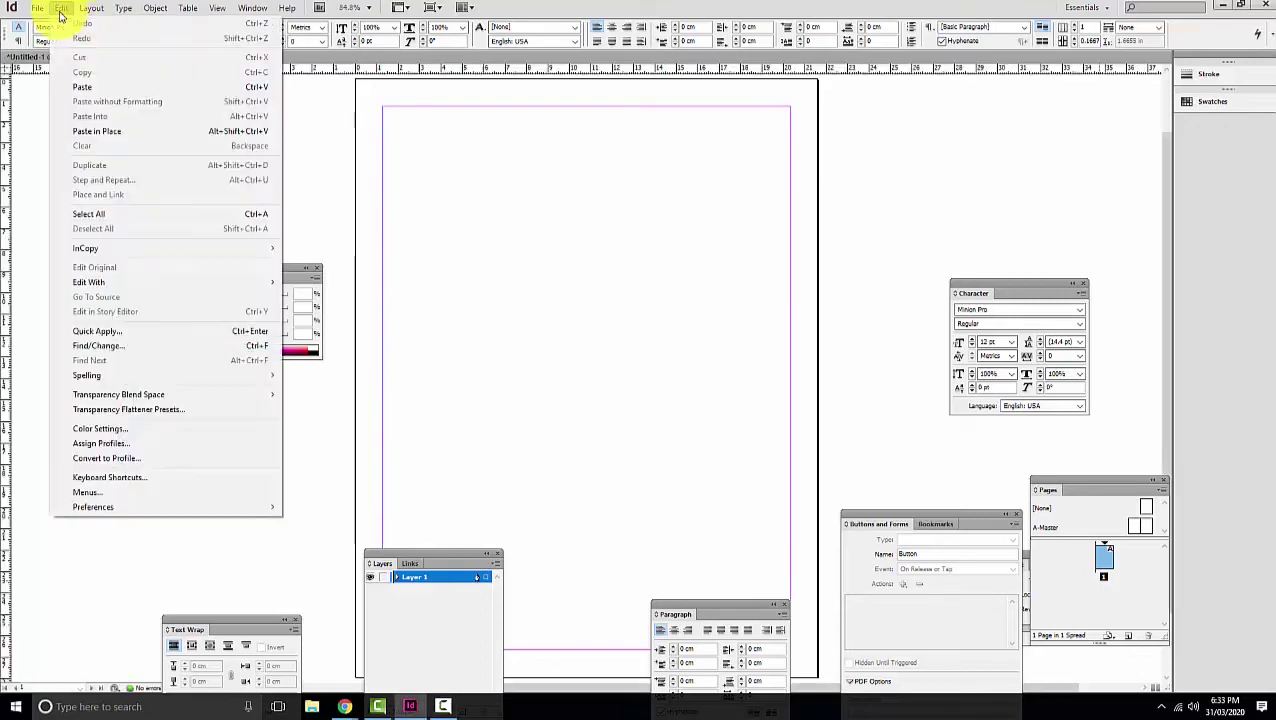
mouse_move(208, 515)
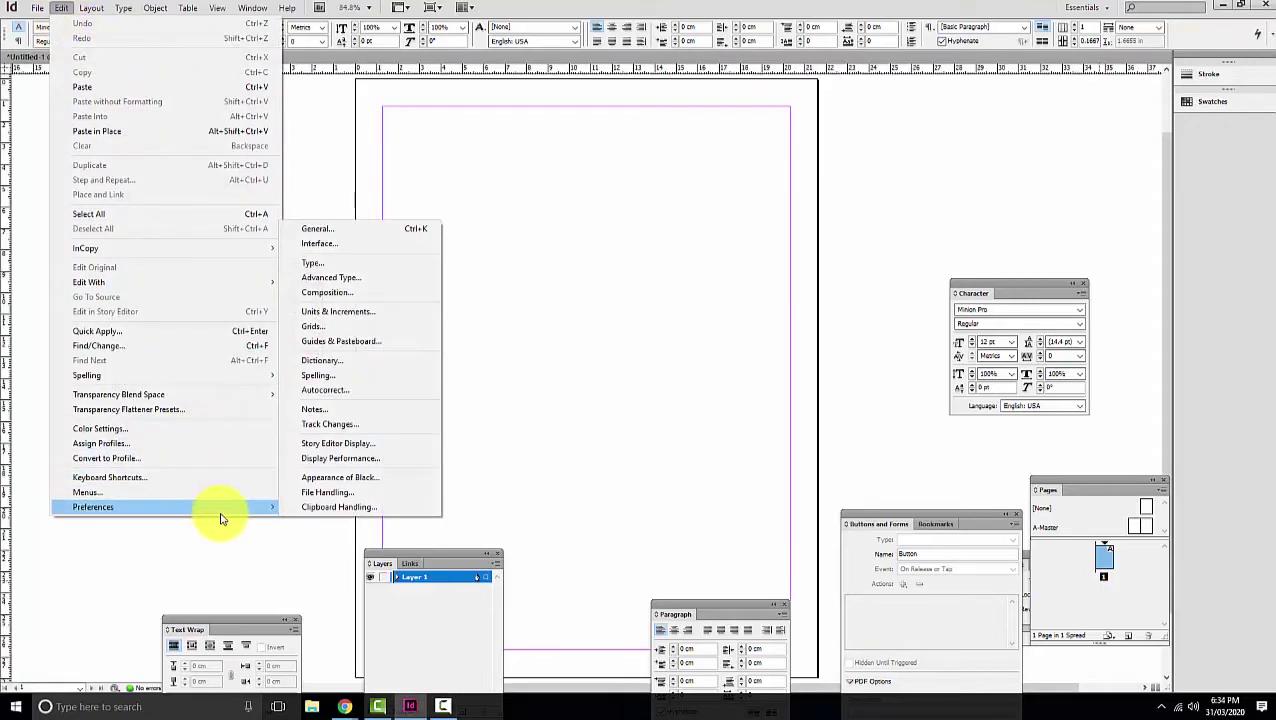
click(362, 311)
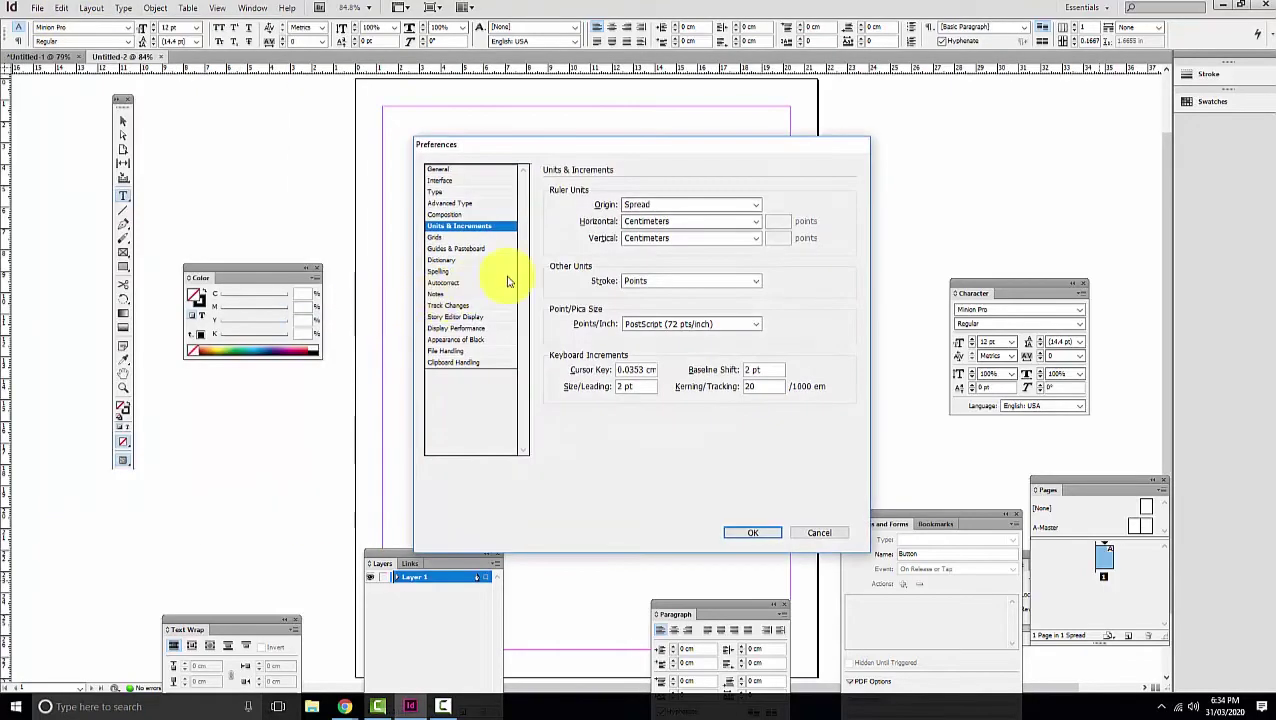
click(706, 222)
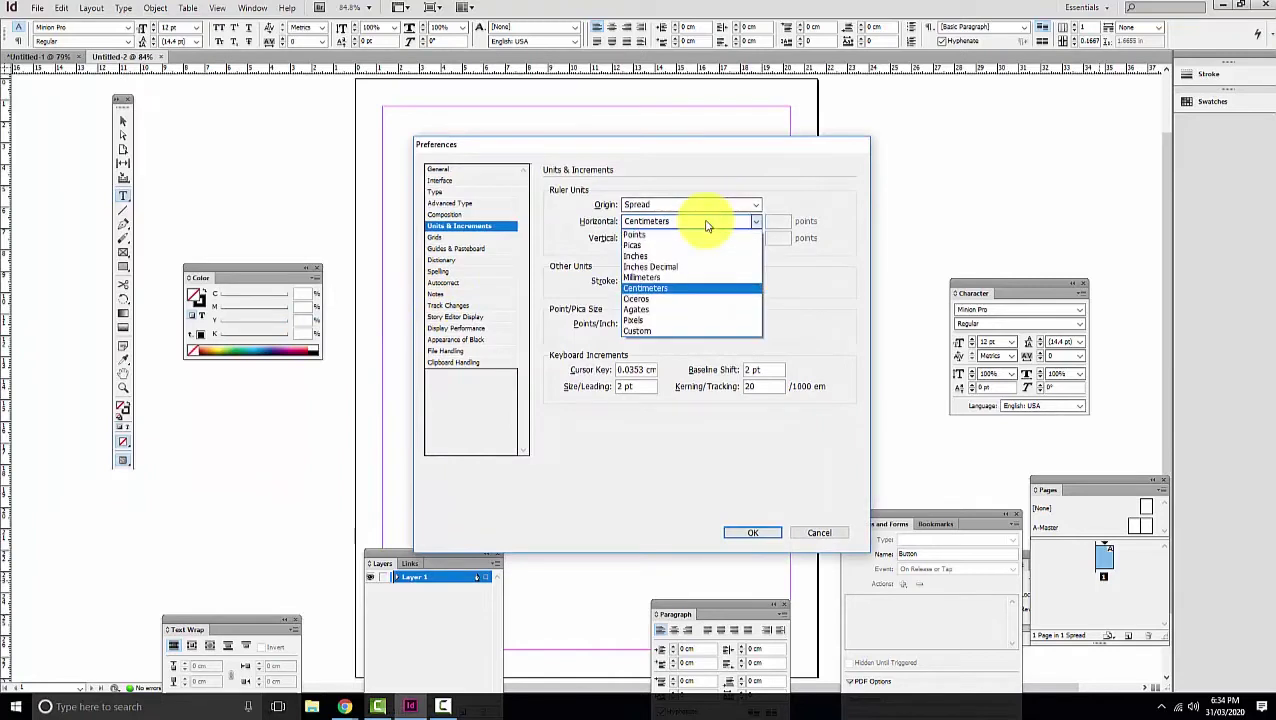
click(696, 279)
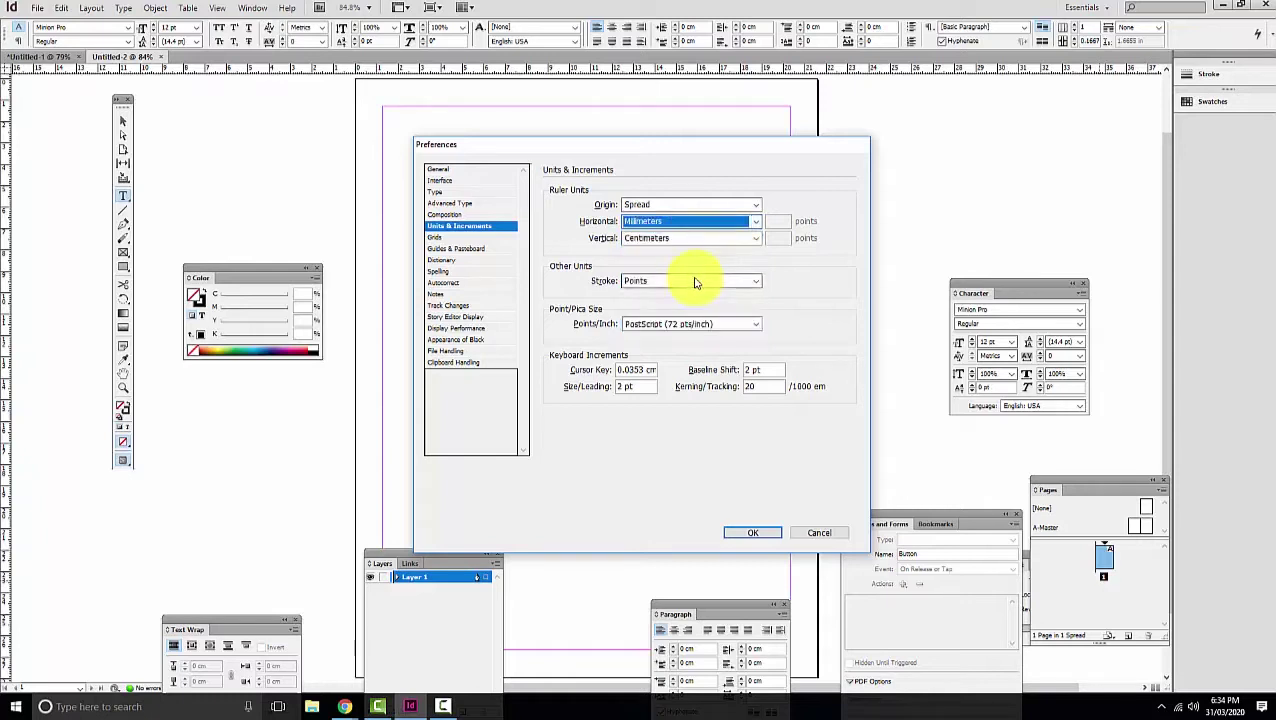
click(683, 242)
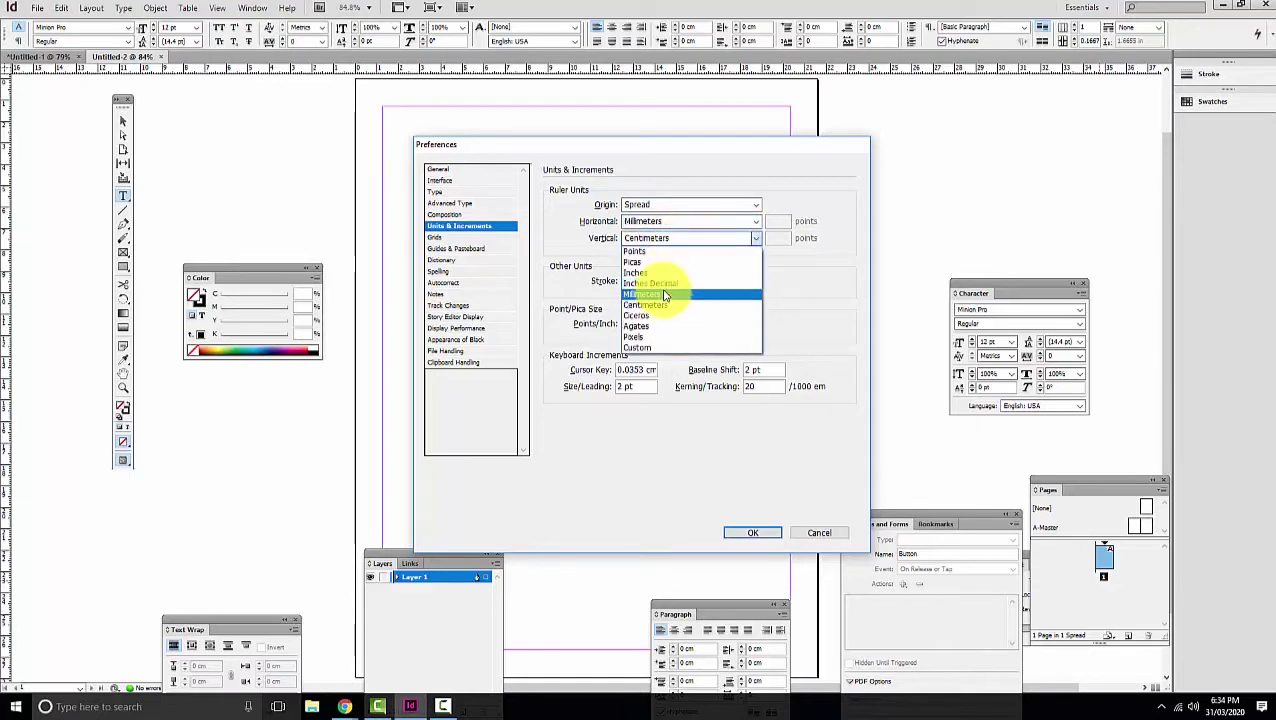
click(664, 296)
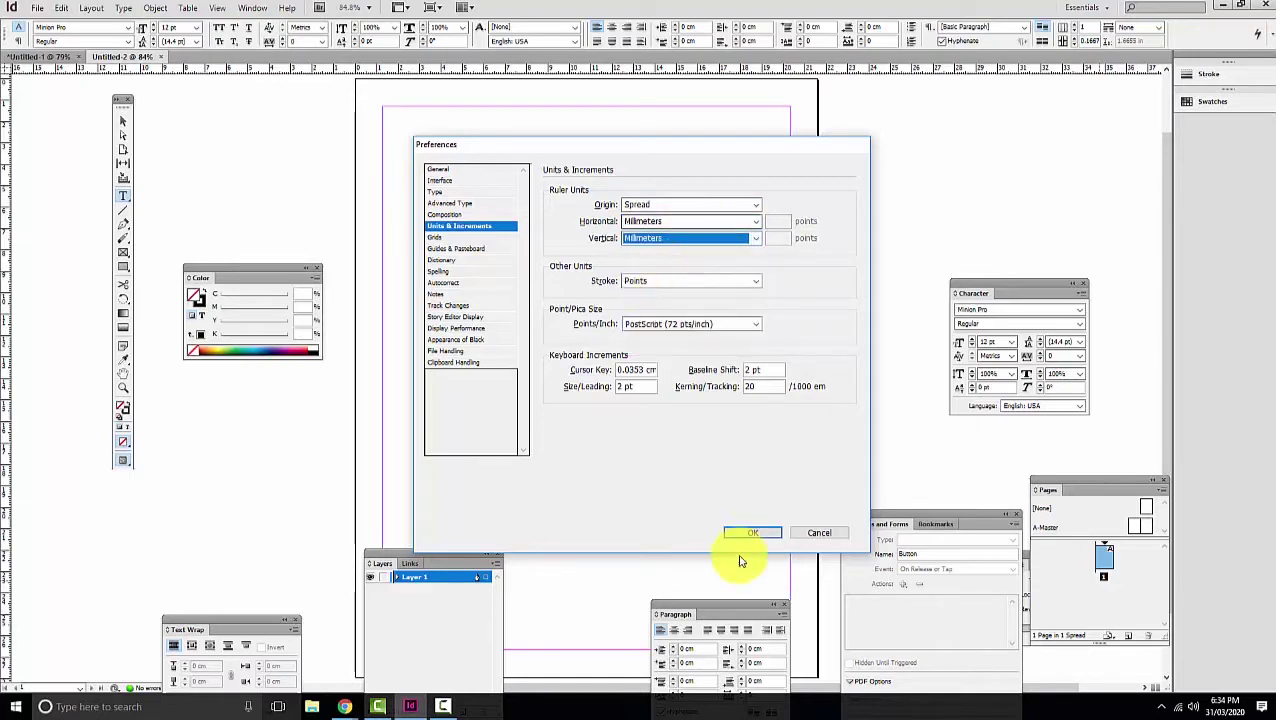
click(764, 532)
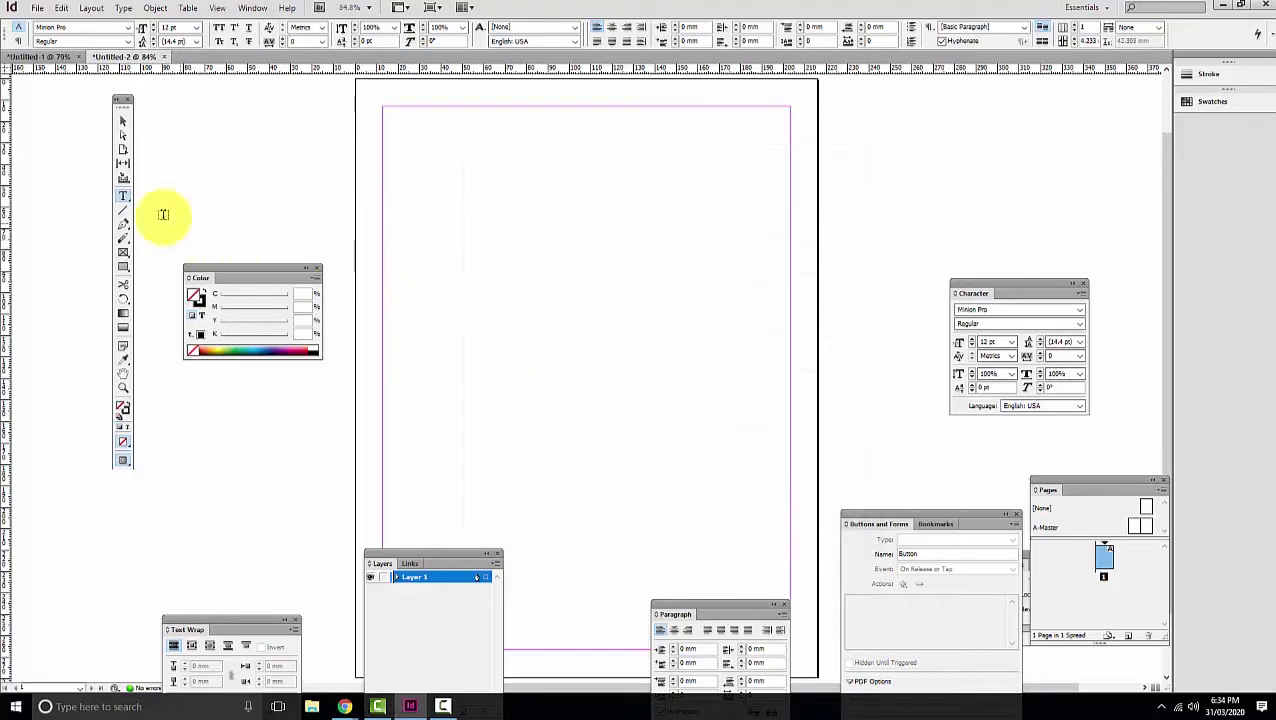
click(123, 266)
drag(518, 233, 631, 322)
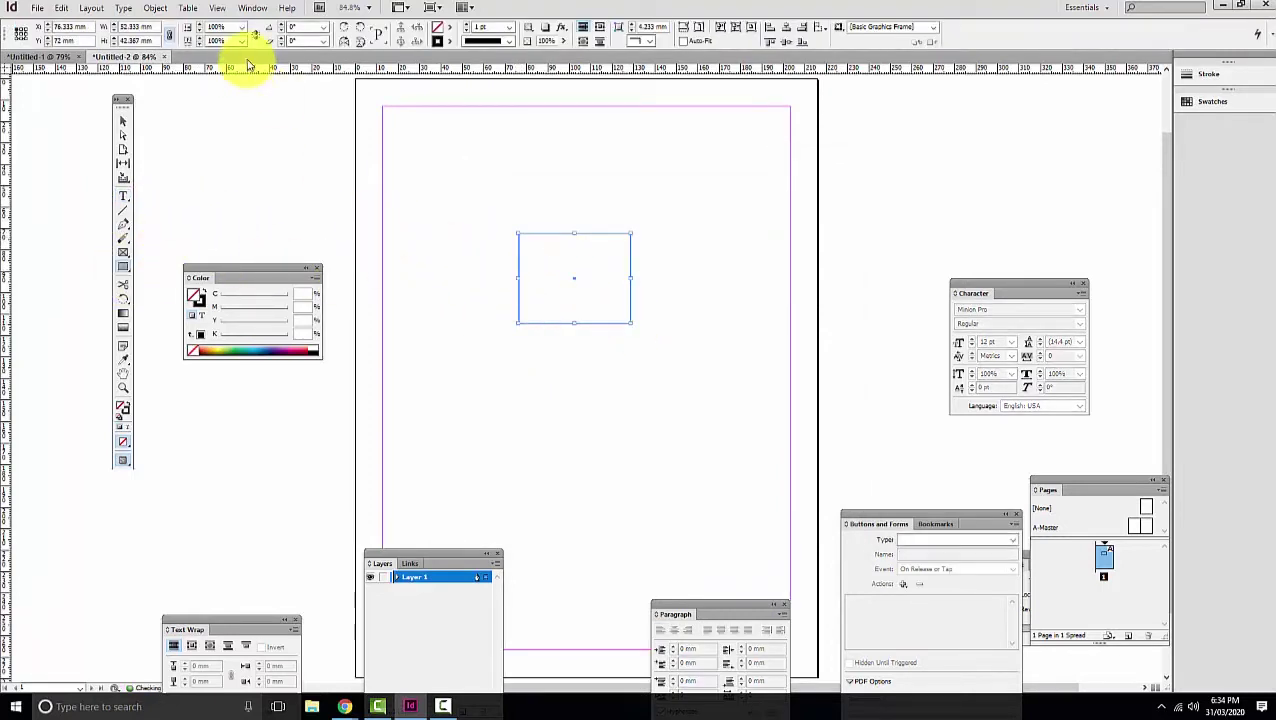
click(156, 26)
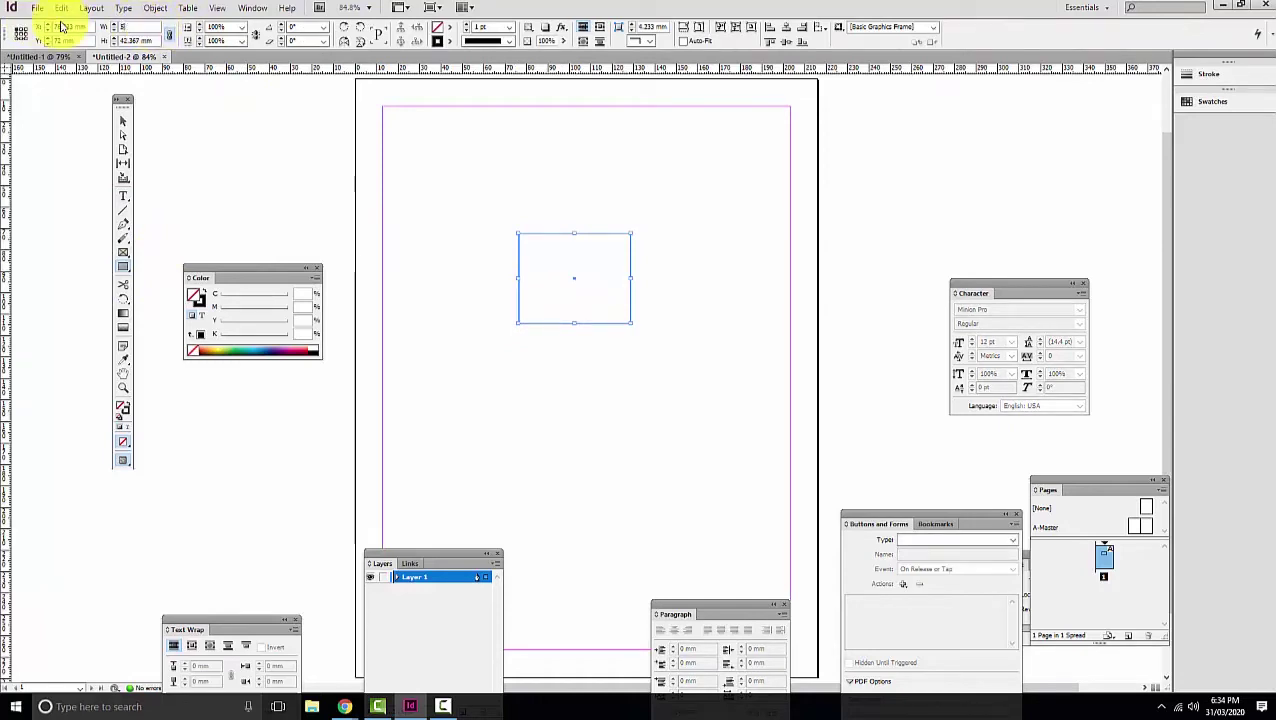
text(500)
key(Tab)
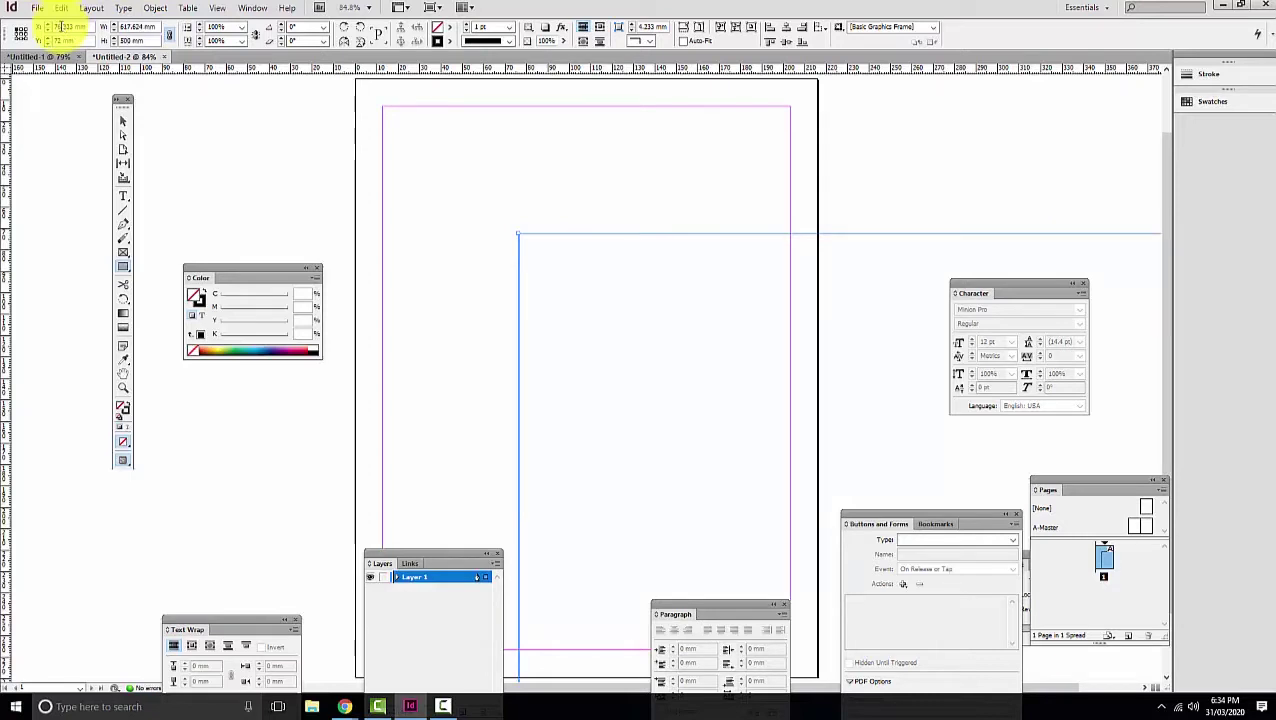
key(Return)
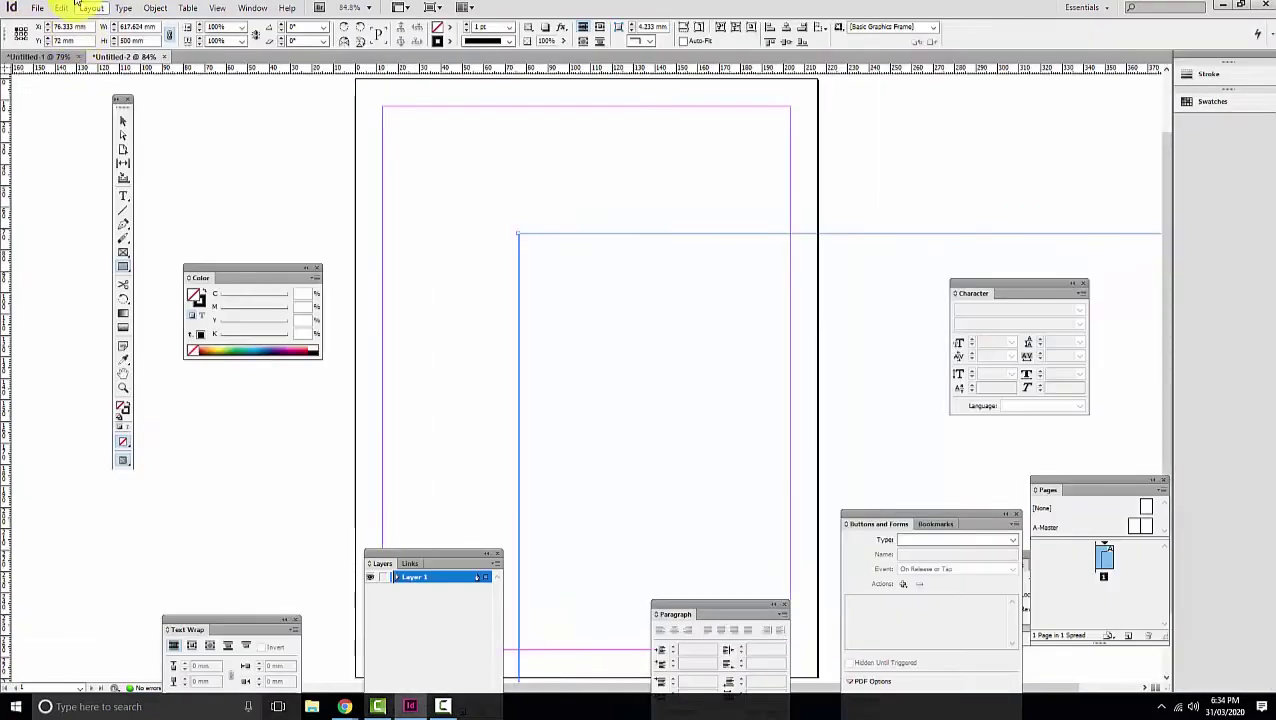
click(144, 27)
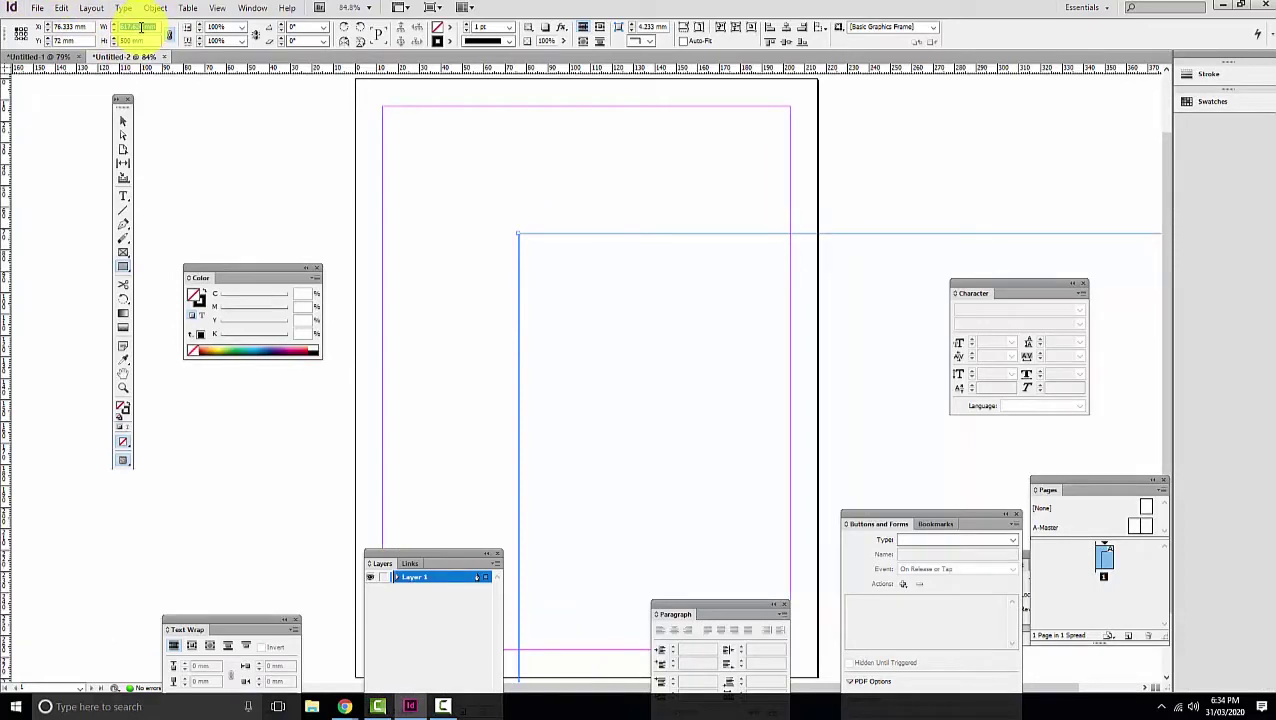
key(Tab)
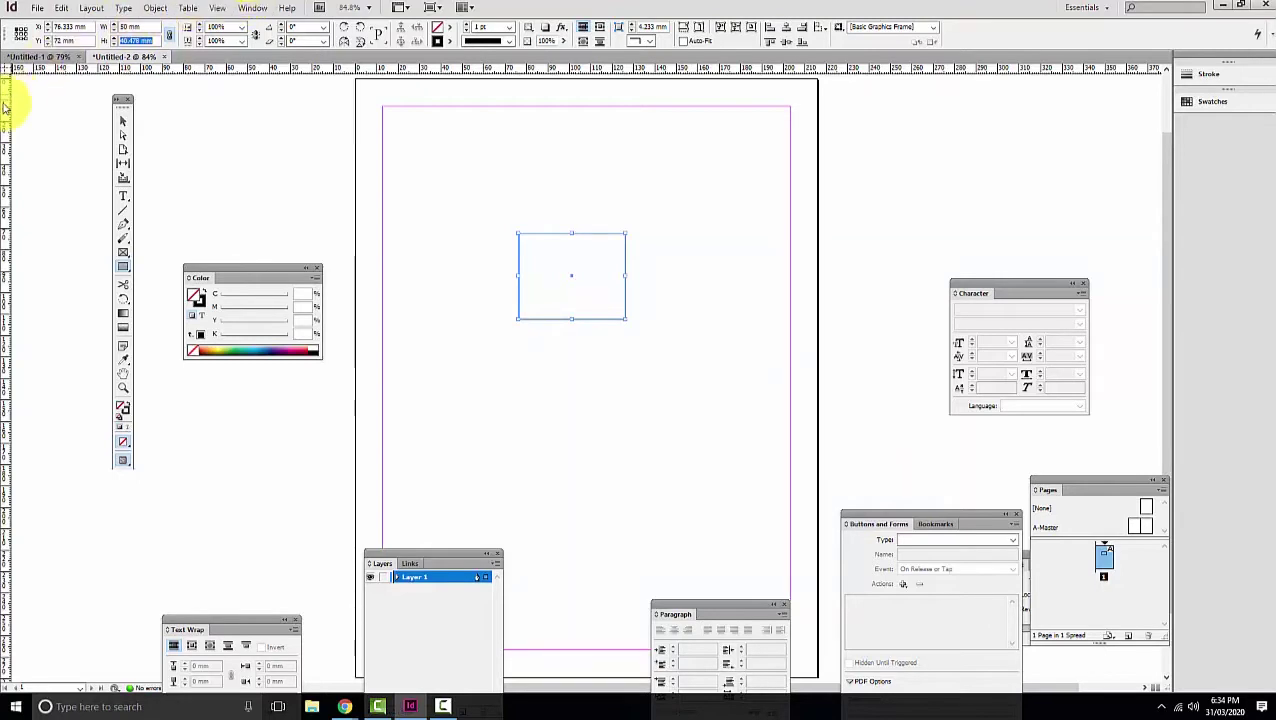
click(40, 9)
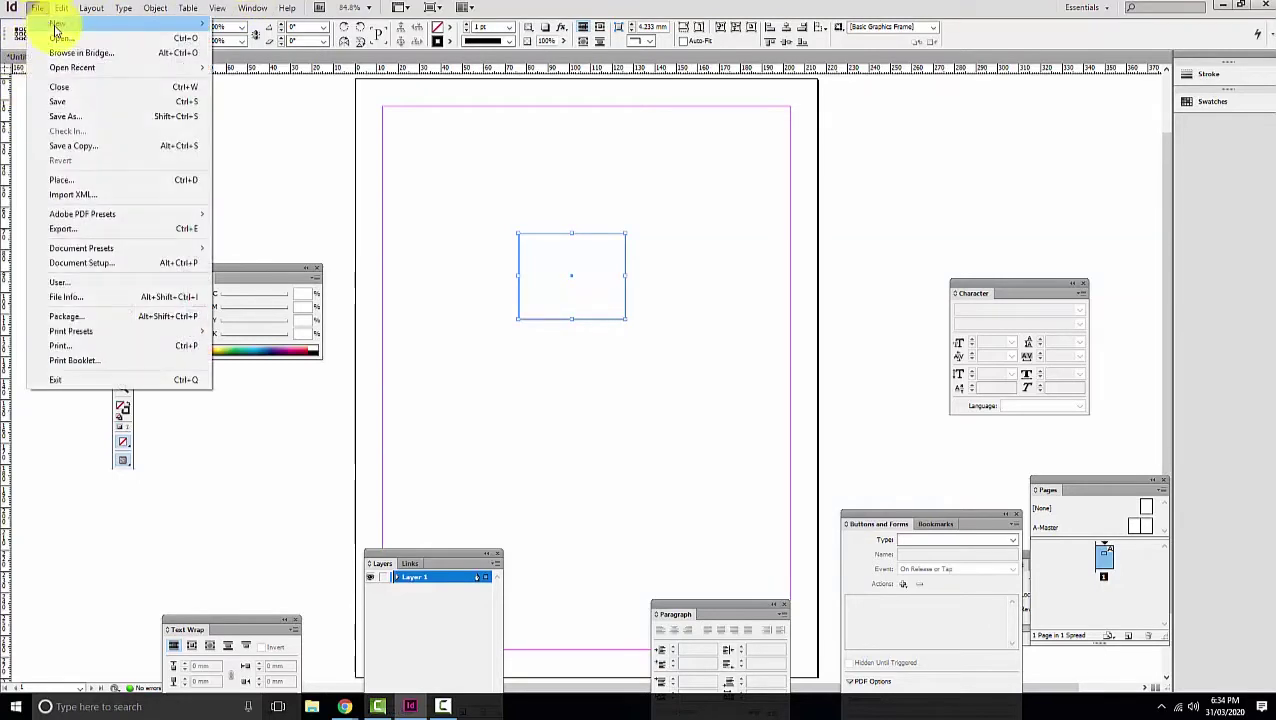
mouse_move(66, 27)
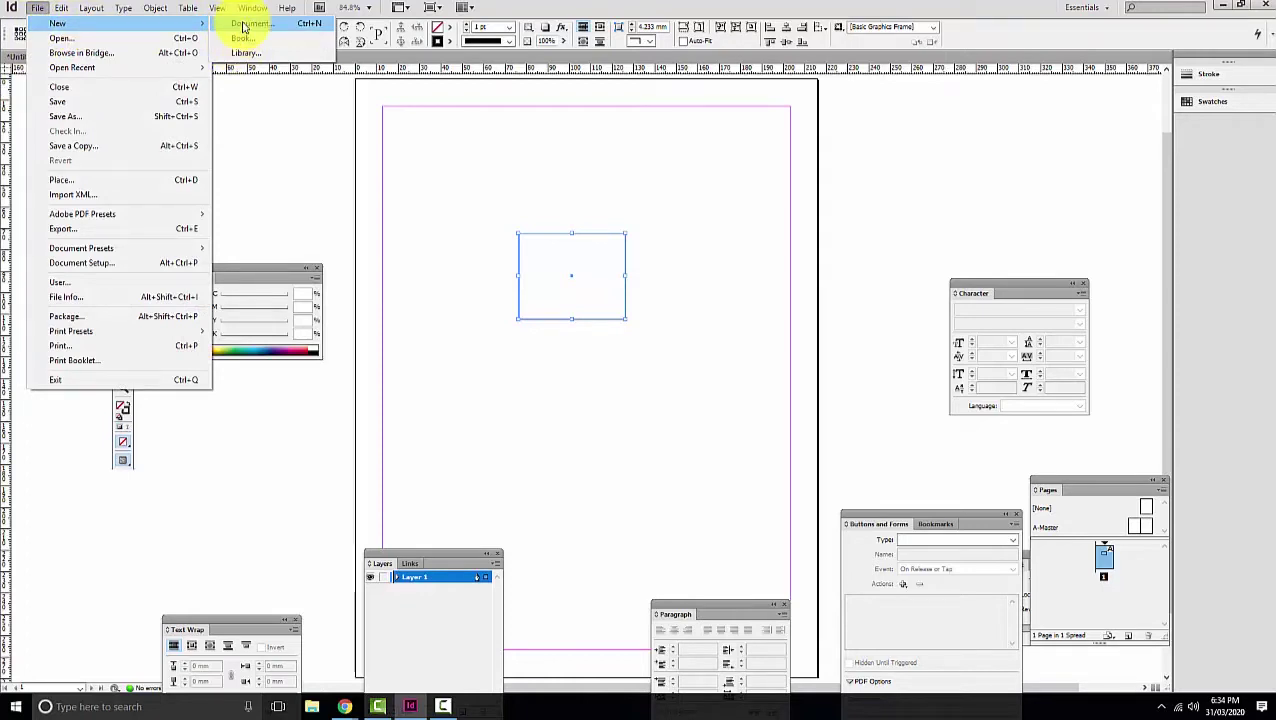
click(604, 240)
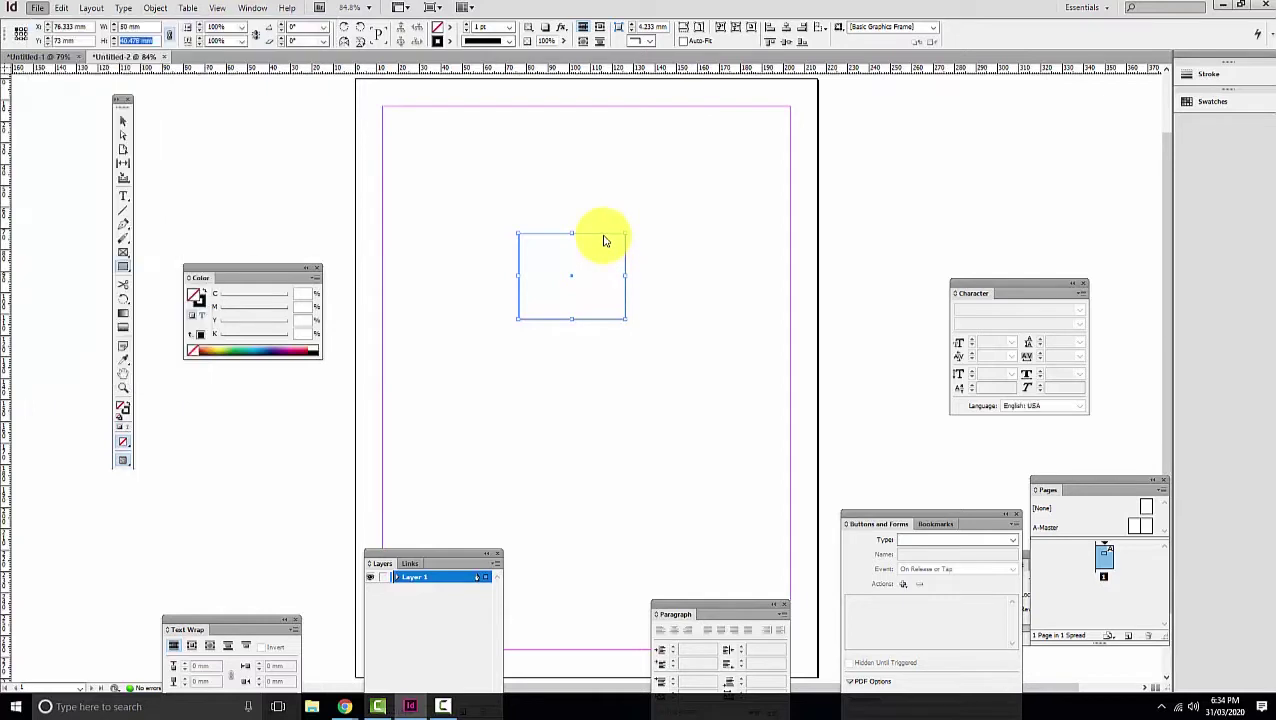
click(604, 240)
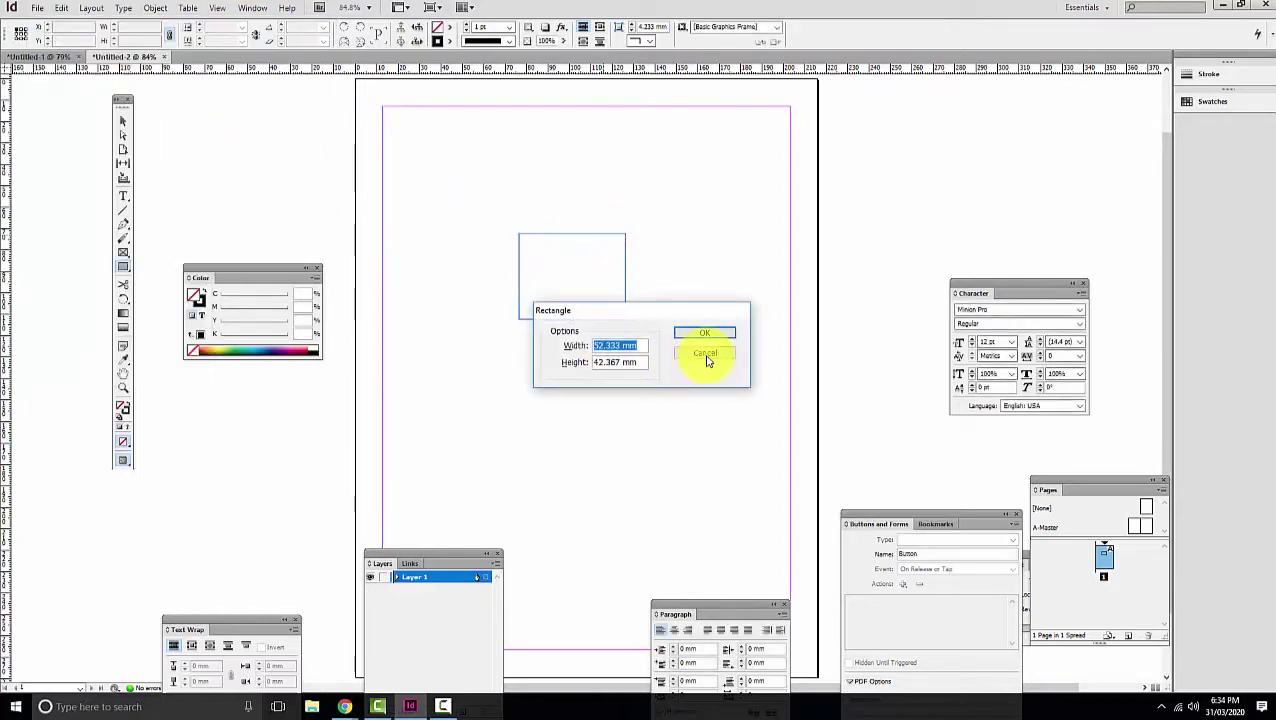
click(706, 361)
click(123, 120)
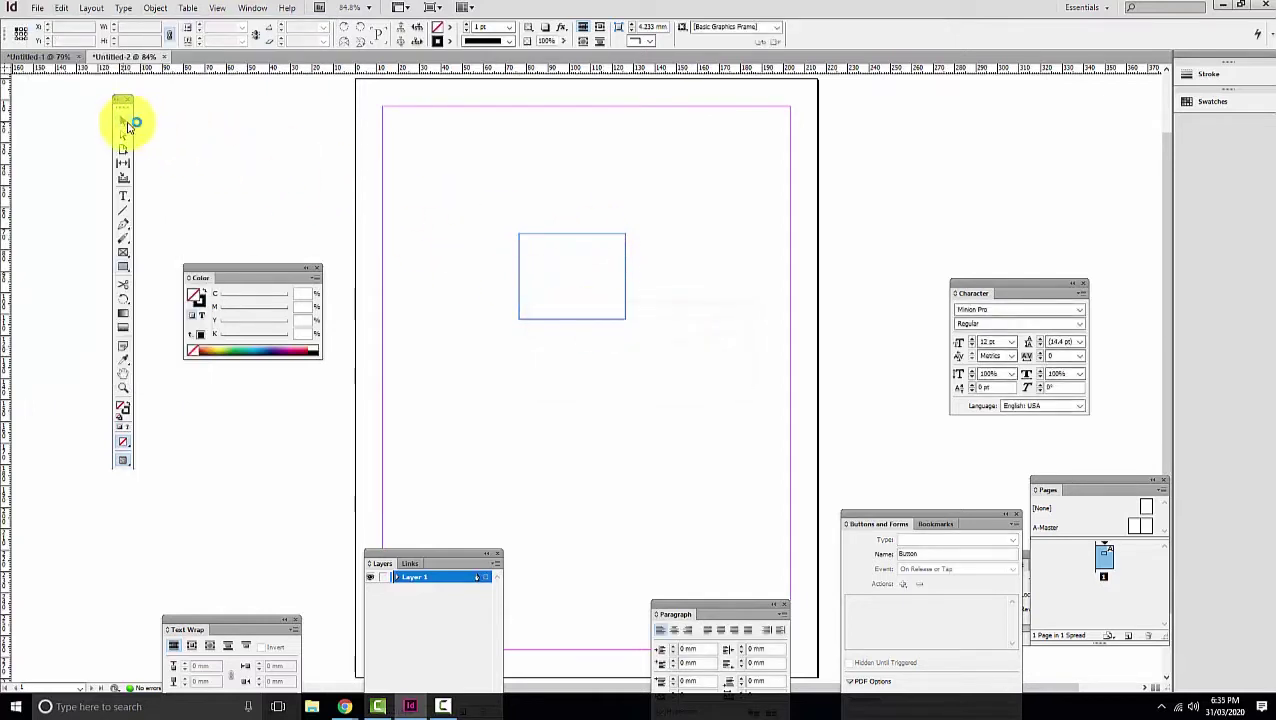
click(596, 234)
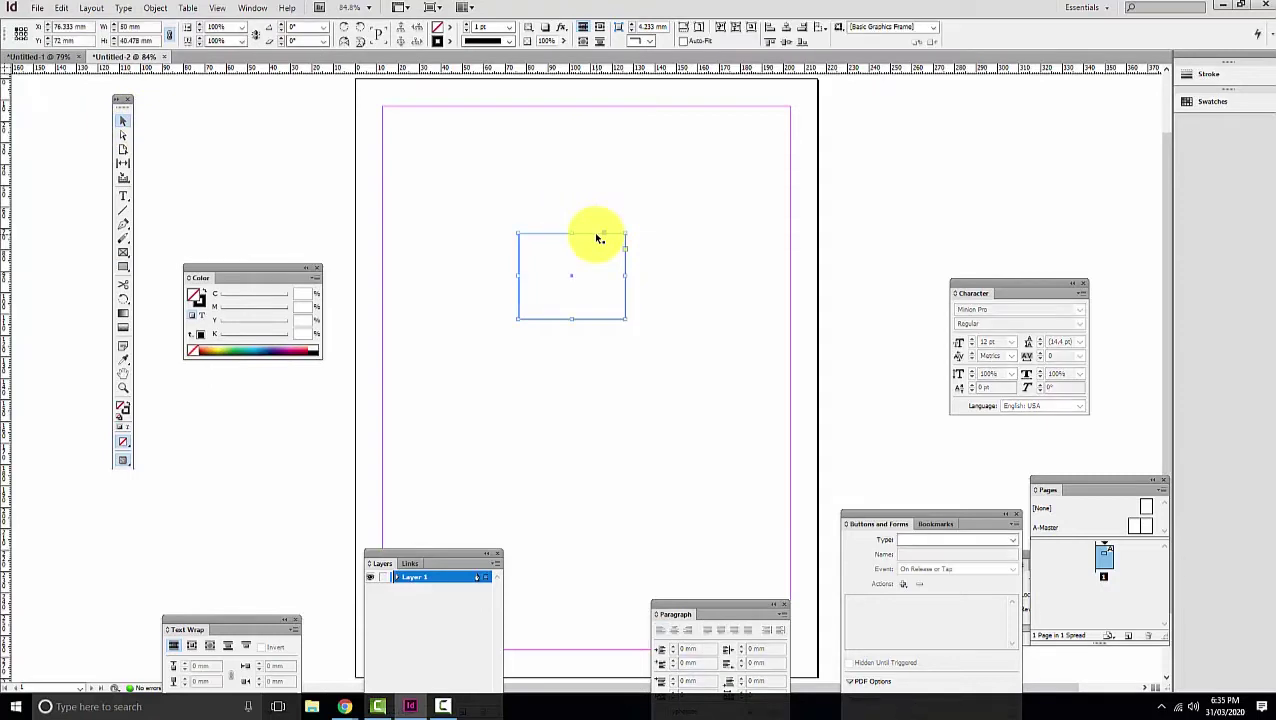
key(Delete)
Draw a text frame across the page top with the headline text at 72 pt.
click(123, 196)
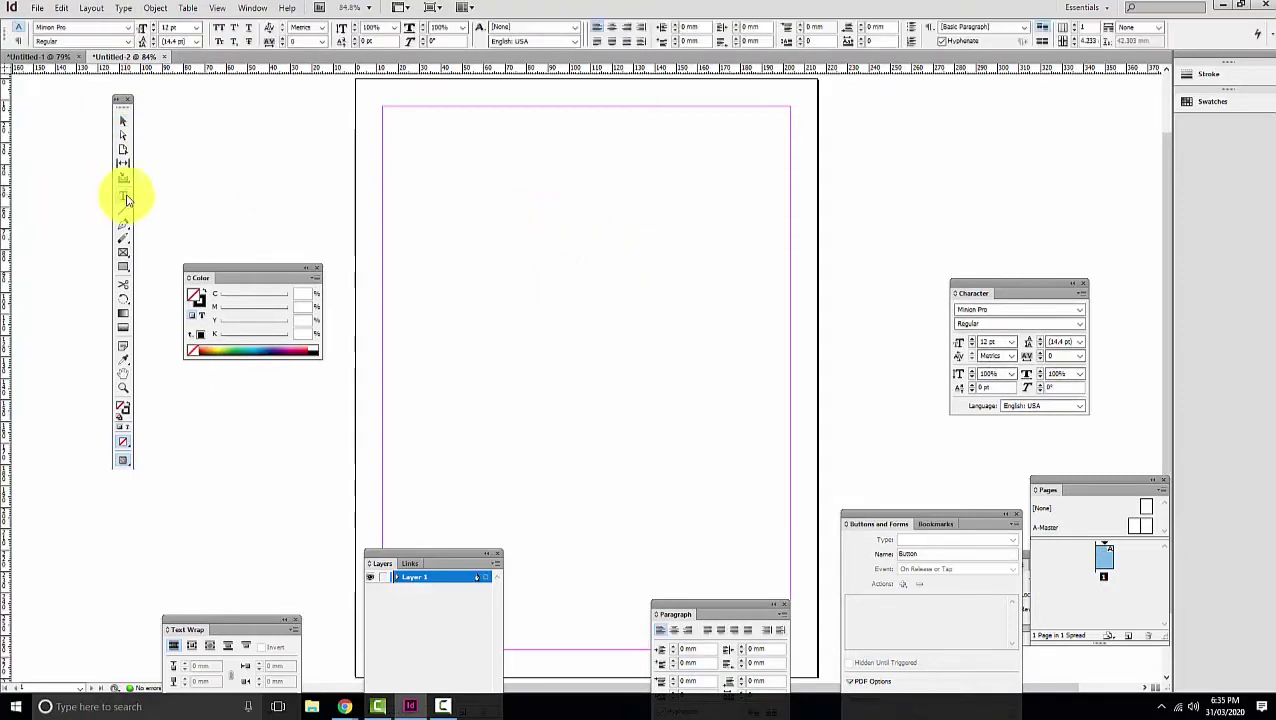
drag(387, 111, 790, 208)
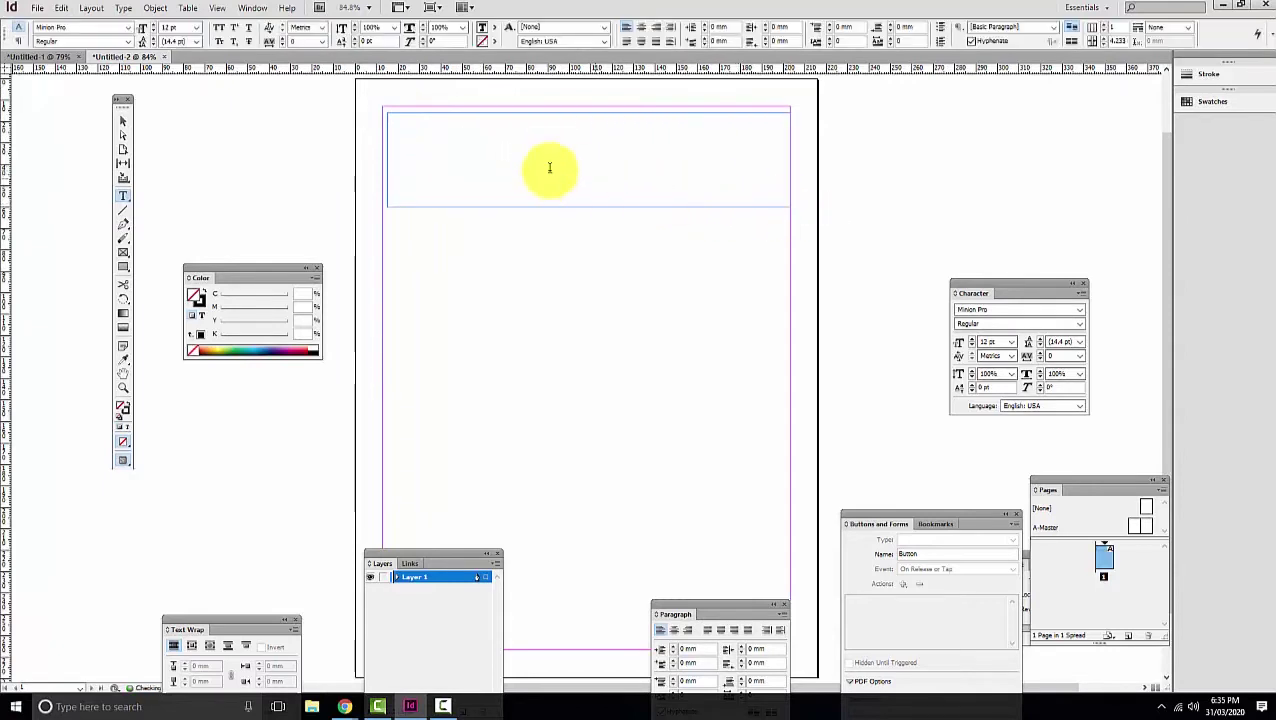
text(Lor)
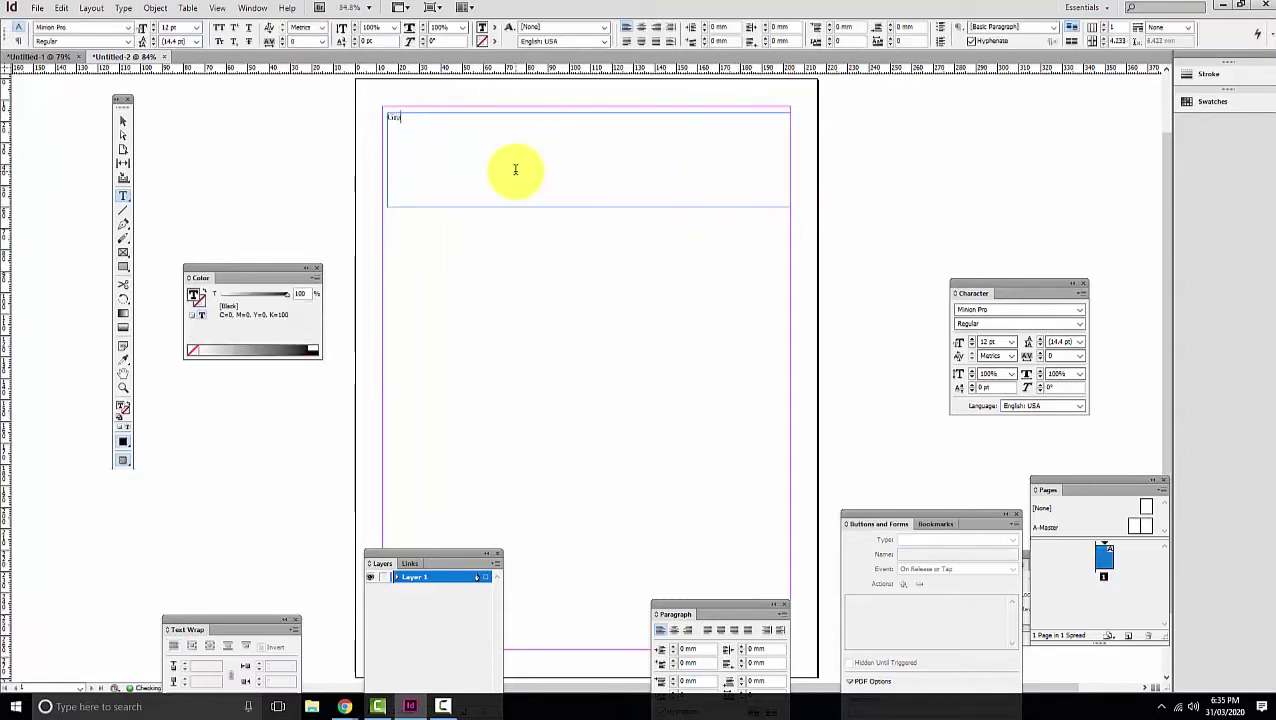
text(phic 1)
key(ctrl+a)
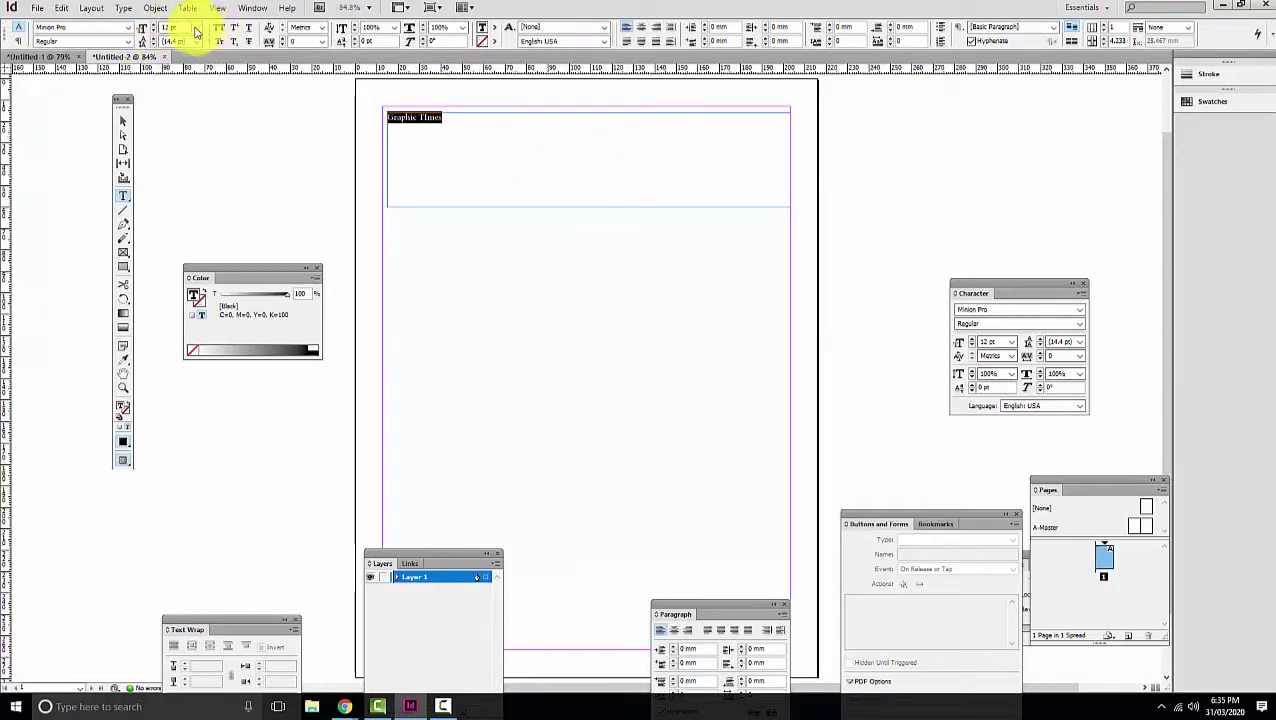
click(196, 28)
click(169, 169)
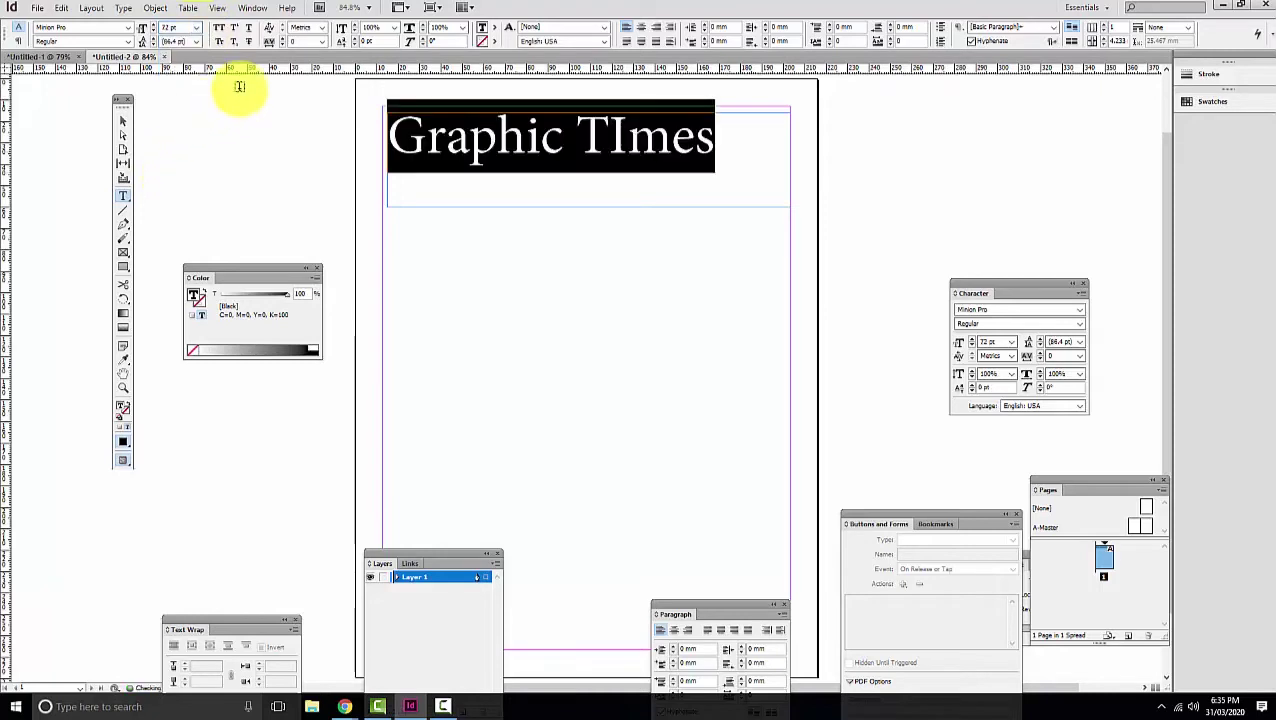
Change the headline to a script font and centre it in its frame.
click(80, 27)
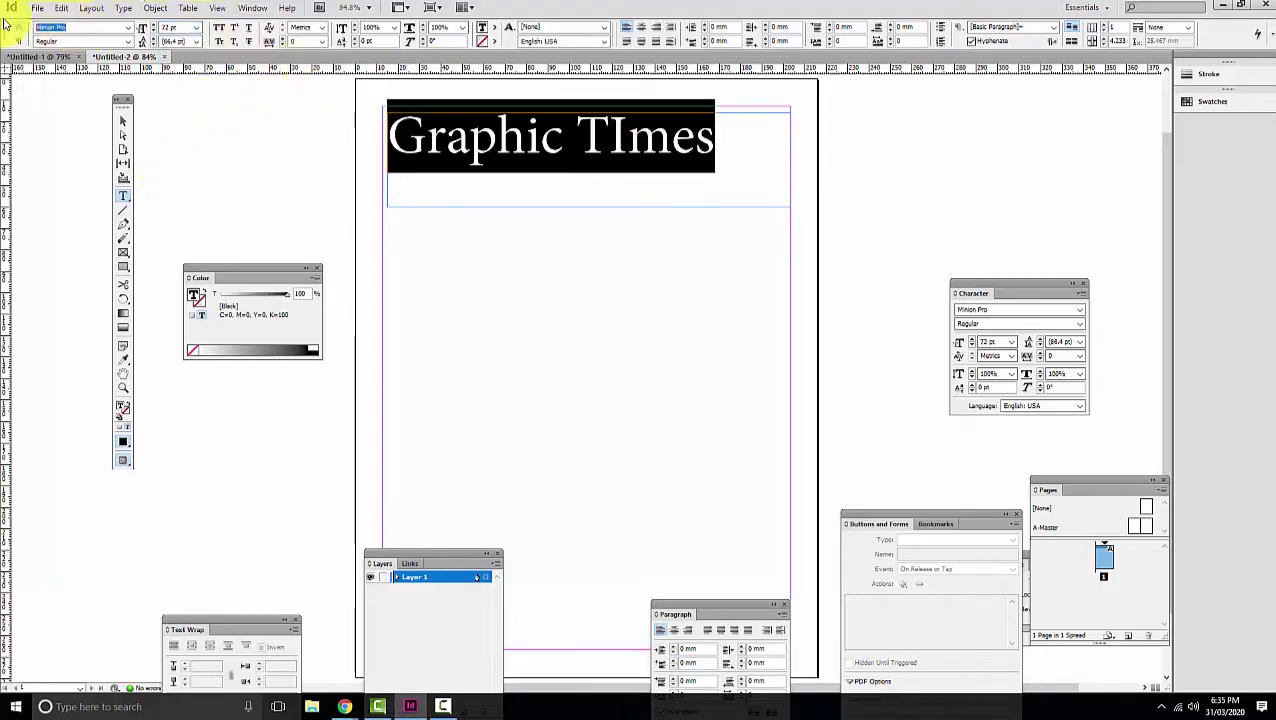
key(Down)
key(Down)
key(Down)
key(Down)
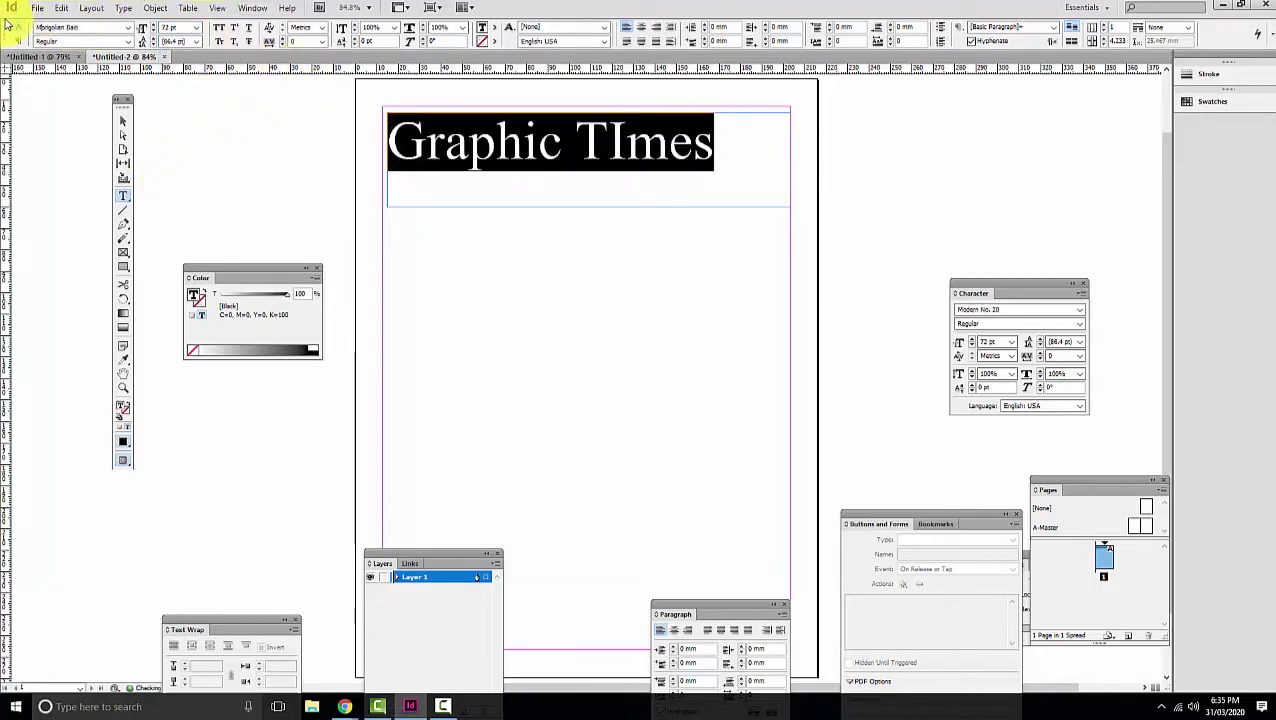
key(Down)
key(Down)
key(Down)
key(Down)
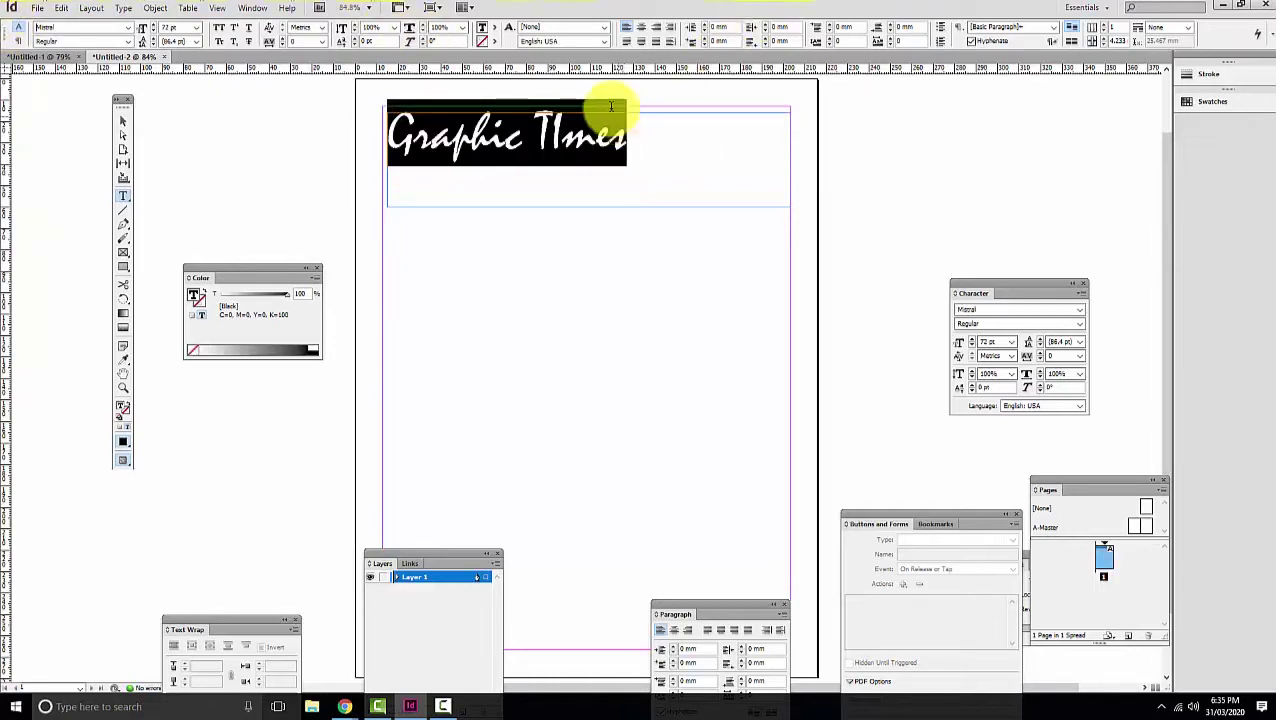
click(643, 27)
Shorten the headline frame to about 21 mm and draw a thin rectangle frame beneath it.
click(123, 120)
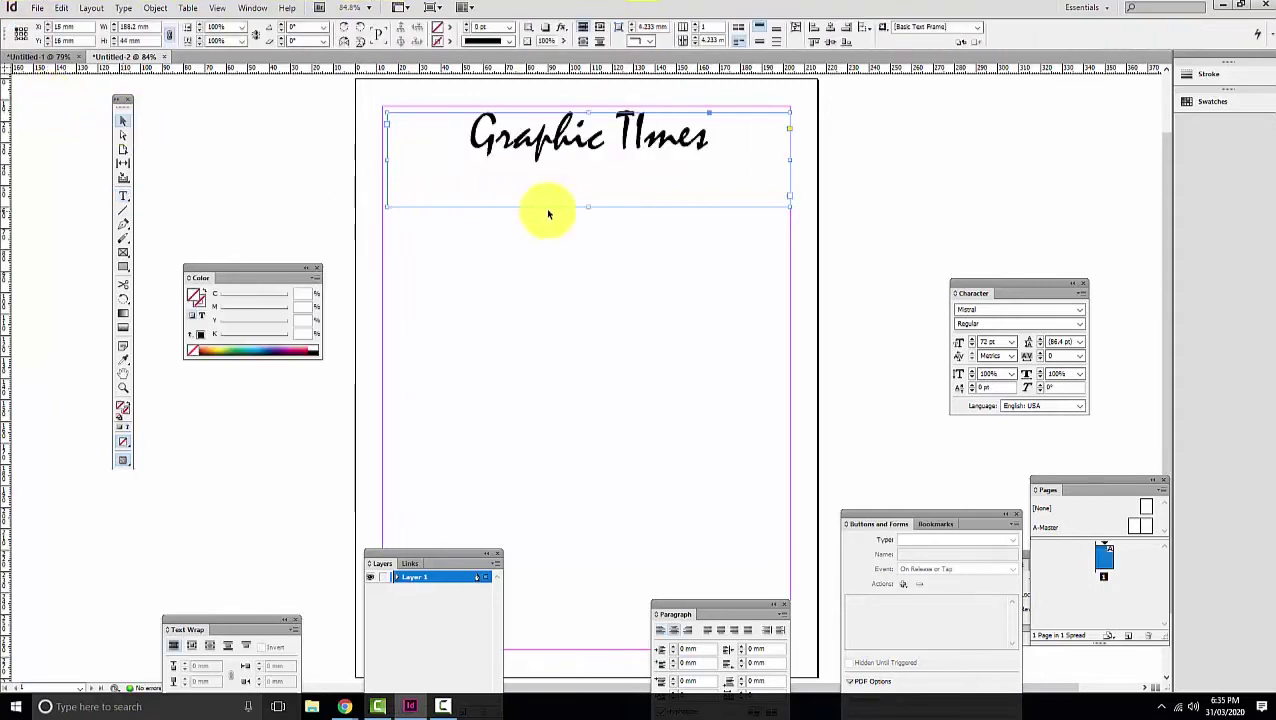
drag(589, 208, 586, 158)
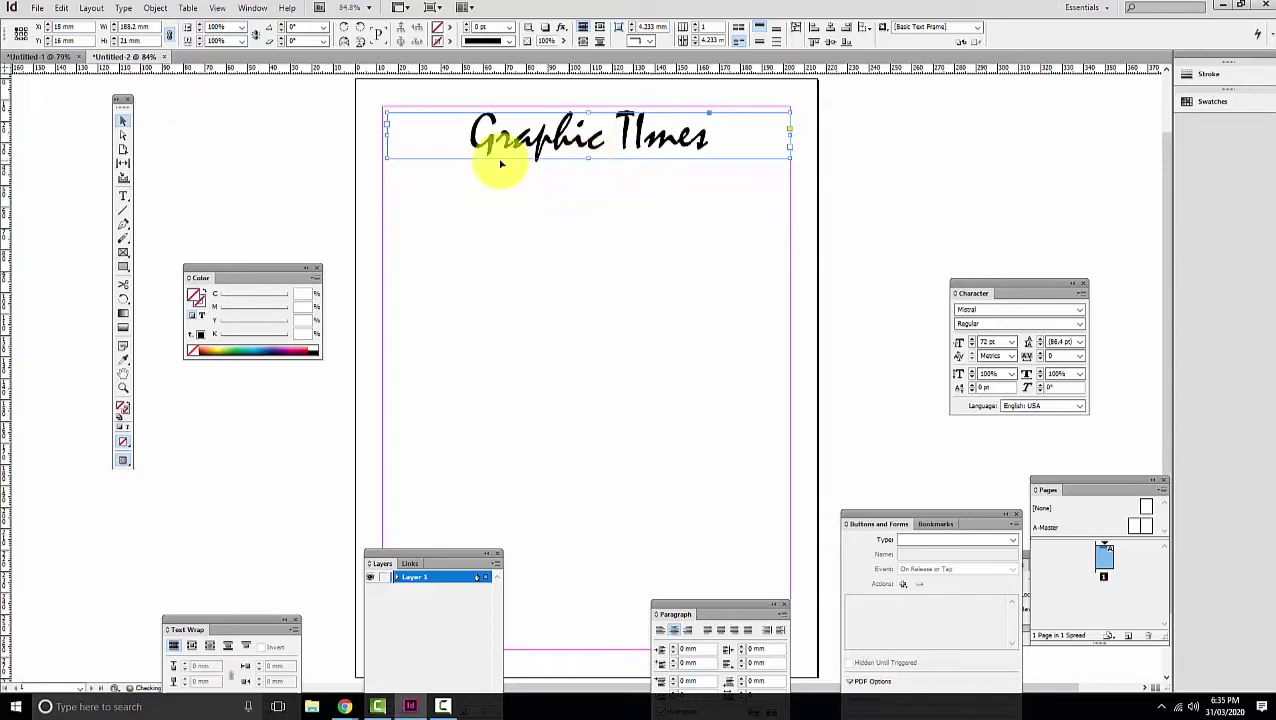
click(123, 266)
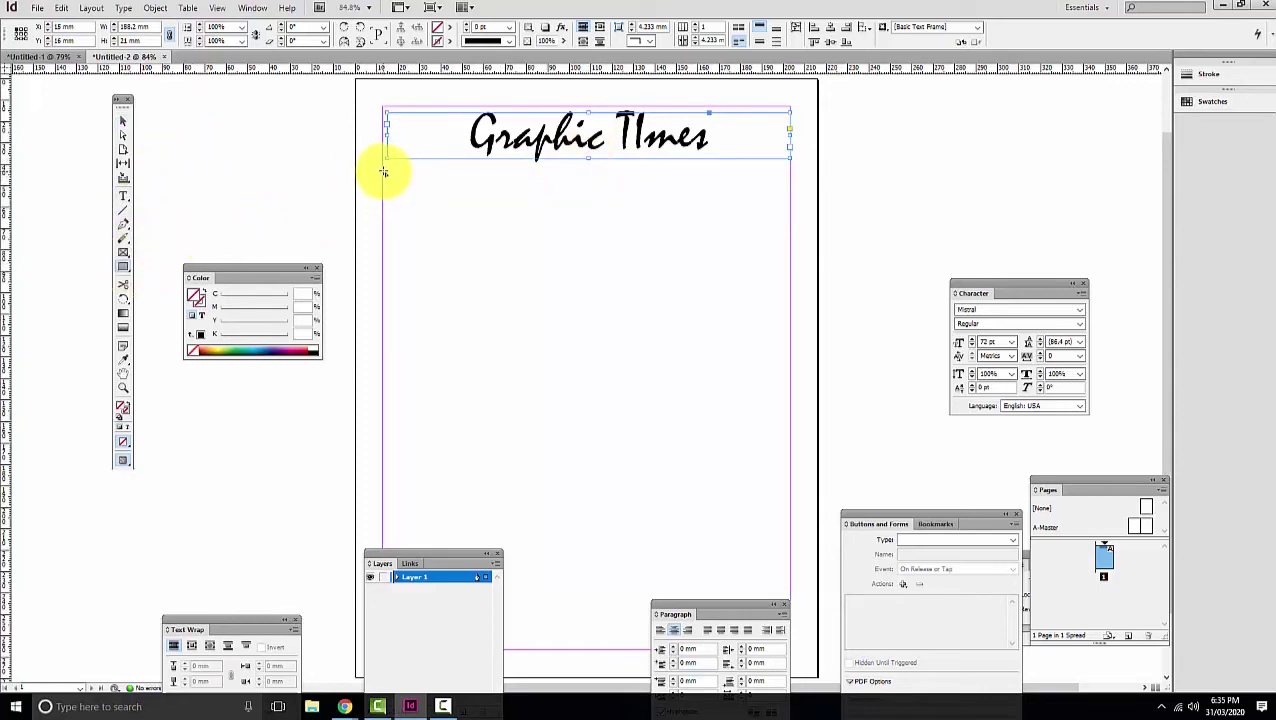
drag(383, 172, 789, 181)
Move the thin frame up under the headline and fill it with green.
click(123, 120)
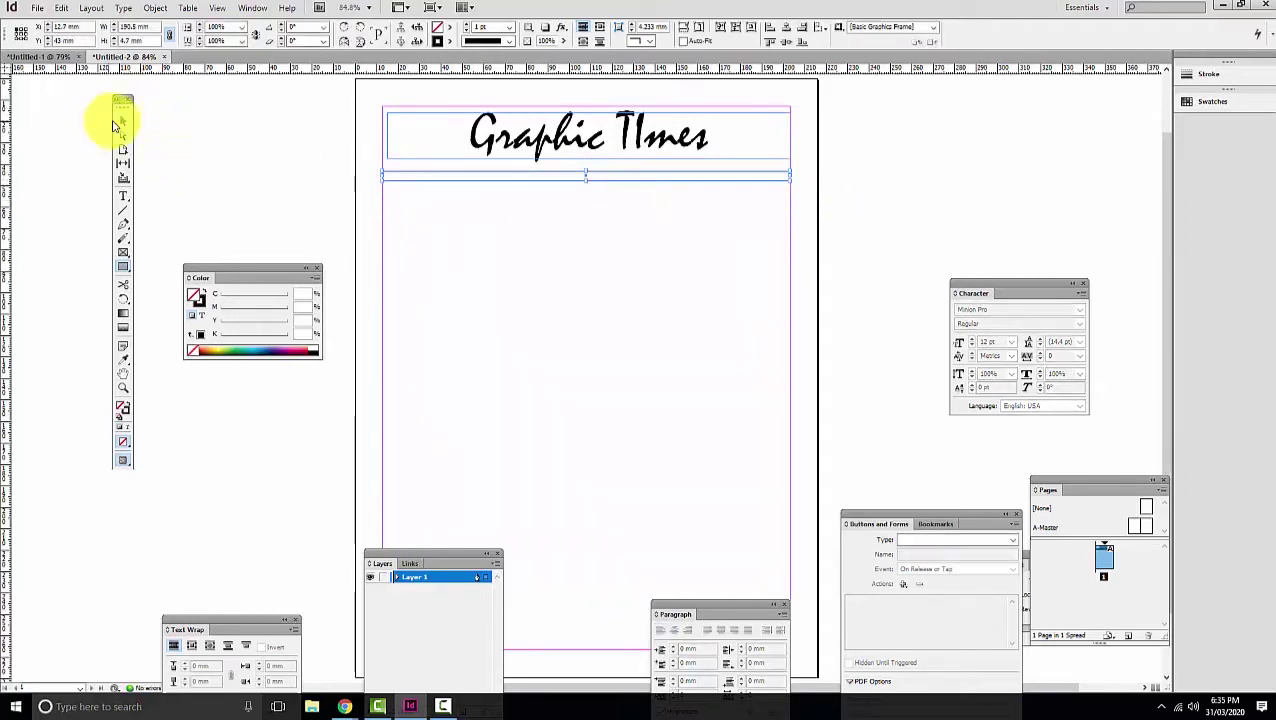
drag(418, 176, 421, 163)
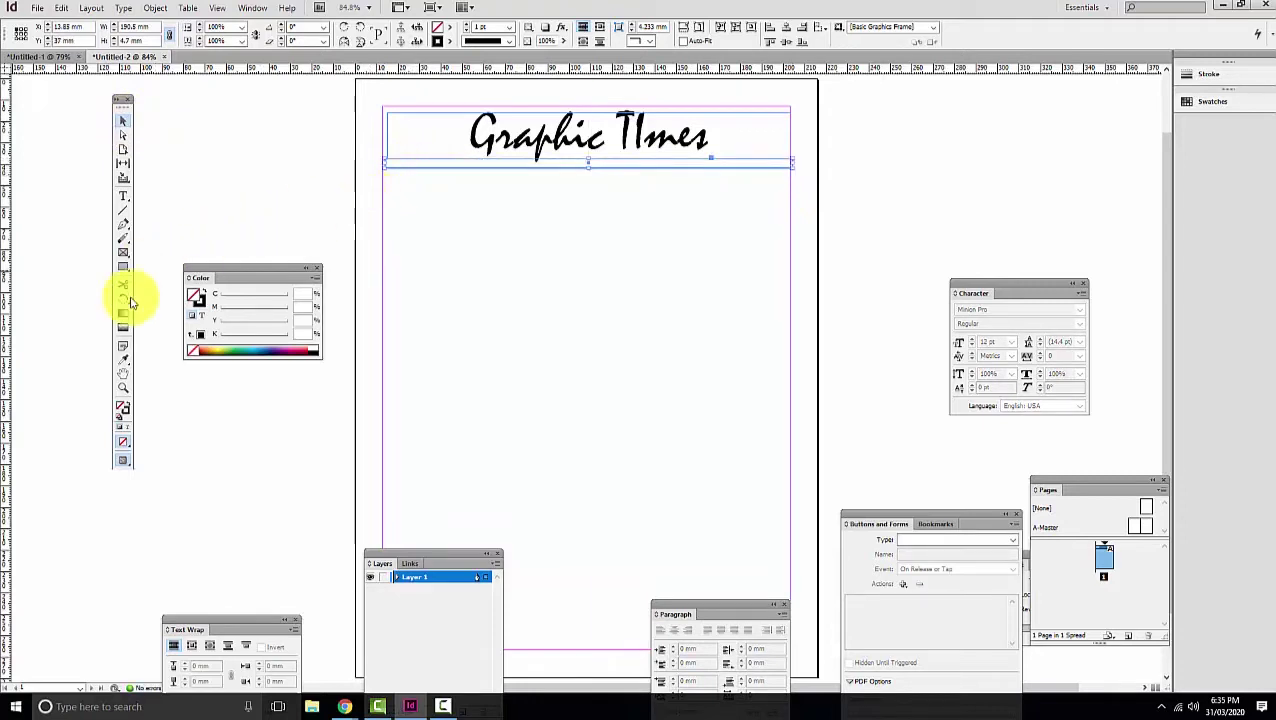
click(228, 350)
click(464, 222)
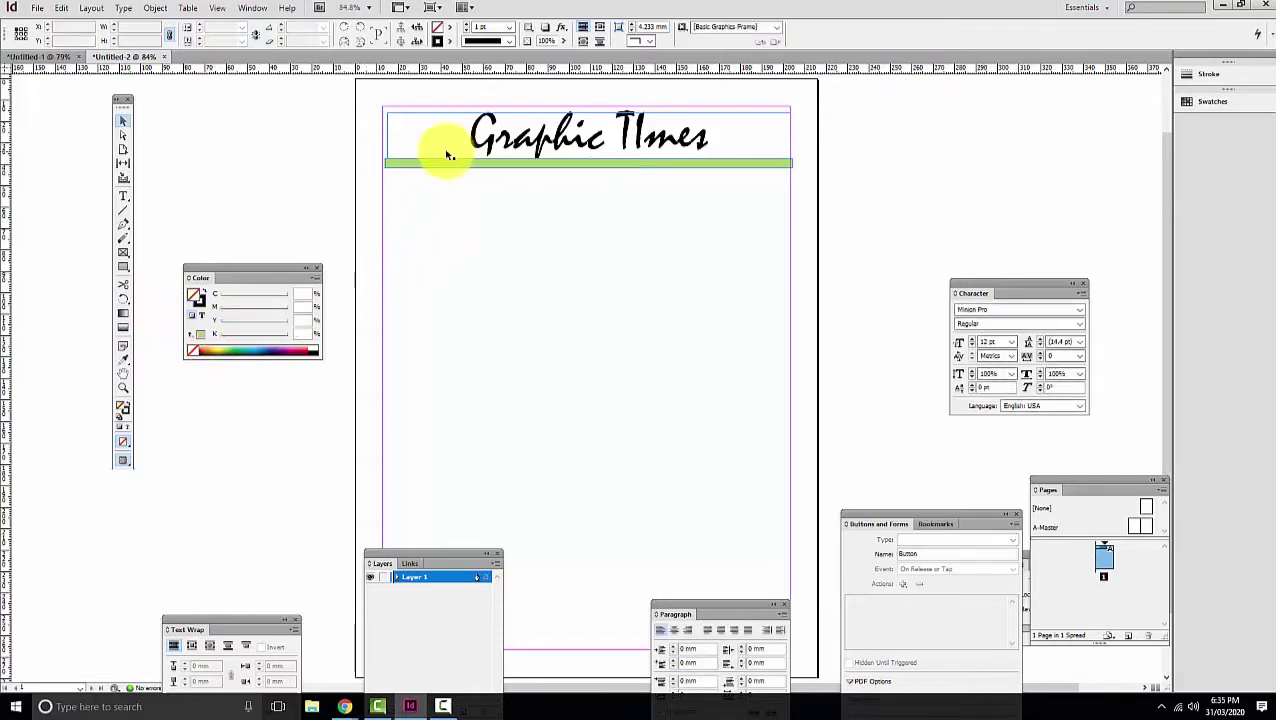
Zoom in on the masthead and nudge the Graphic TImes frame slightly upward.
key(z)
drag(373, 102, 812, 270)
click(122, 121)
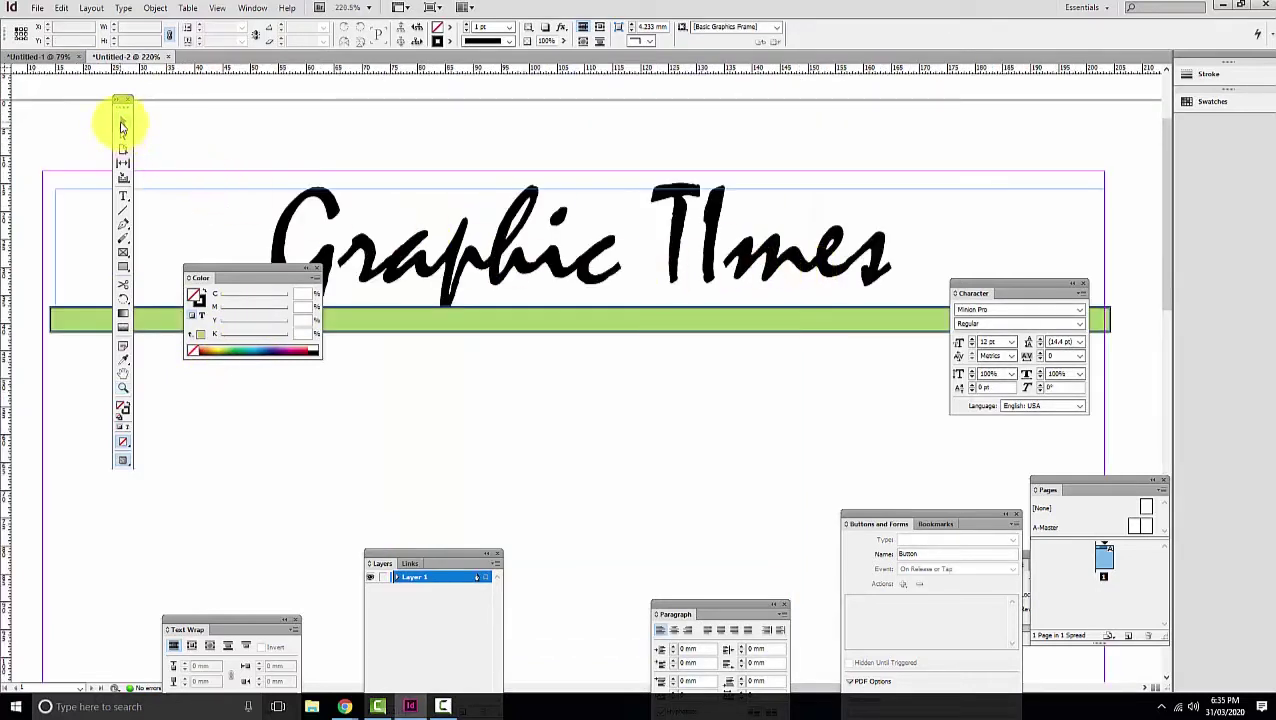
click(666, 197)
drag(666, 197, 663, 191)
Set the green bar's stroke to None and stretch the bar wider to the left.
click(565, 327)
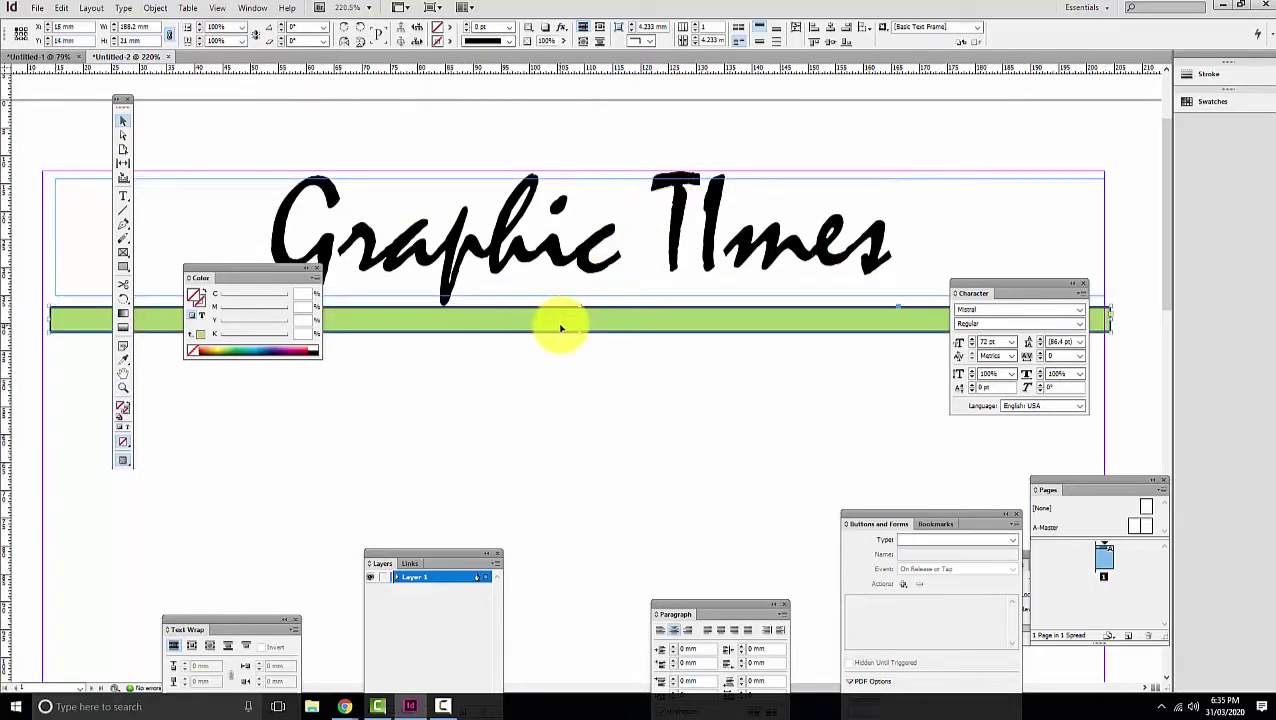
click(199, 303)
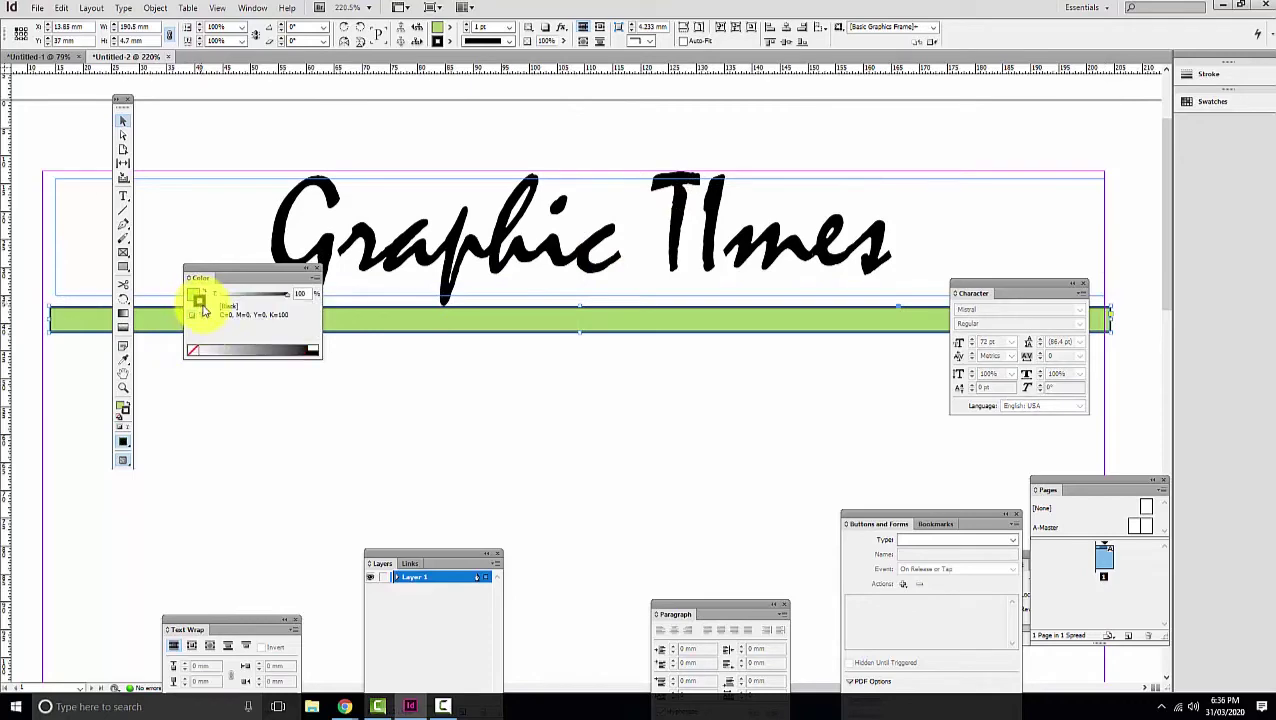
click(192, 349)
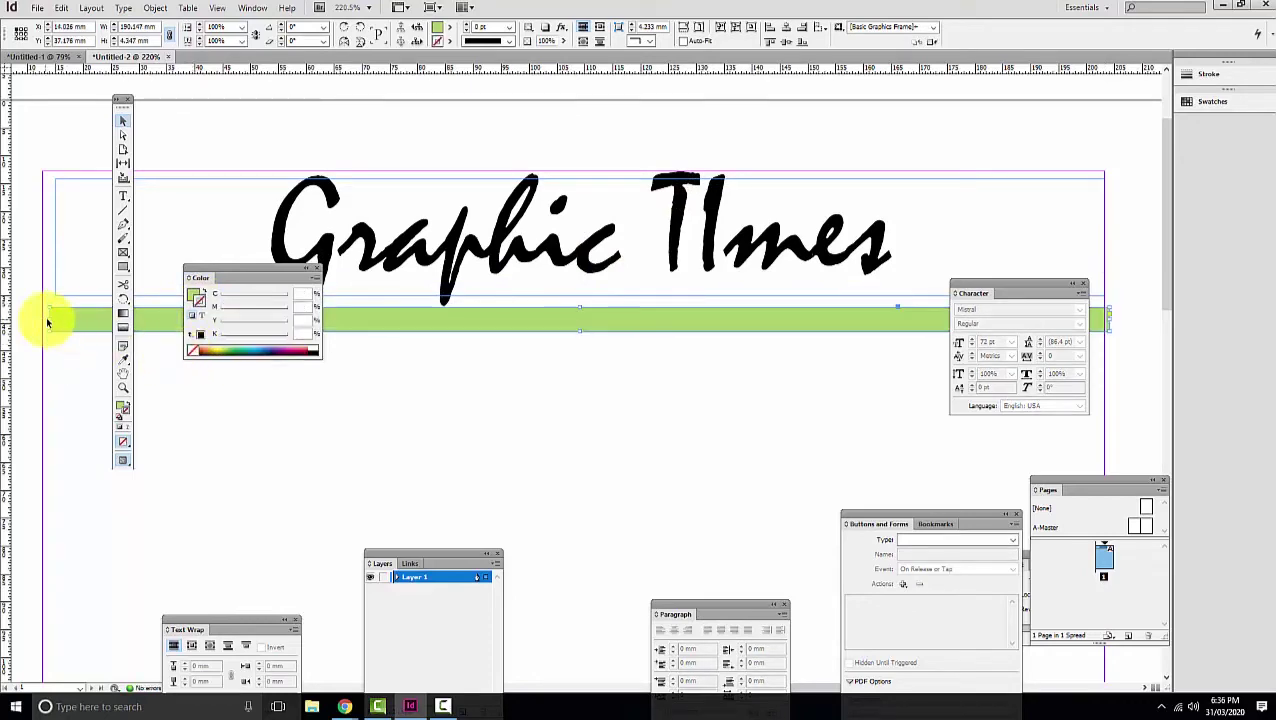
drag(48, 320, 43, 320)
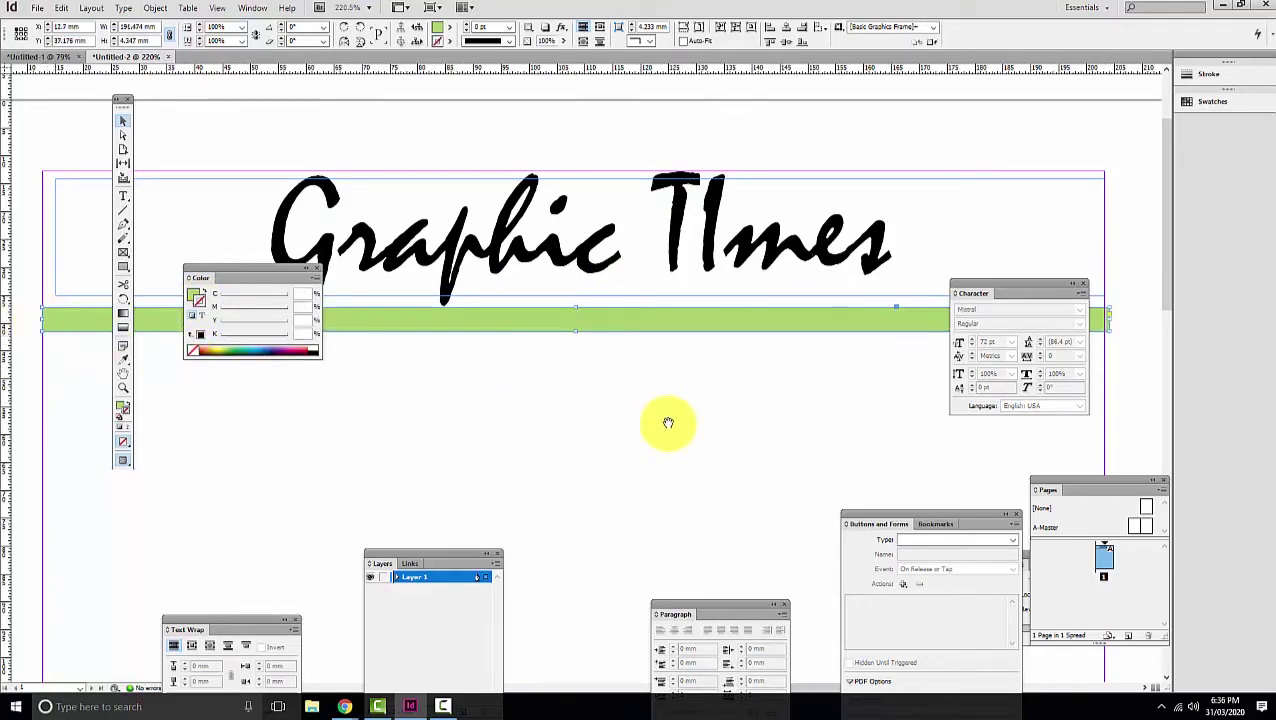
drag(664, 421, 125, 419)
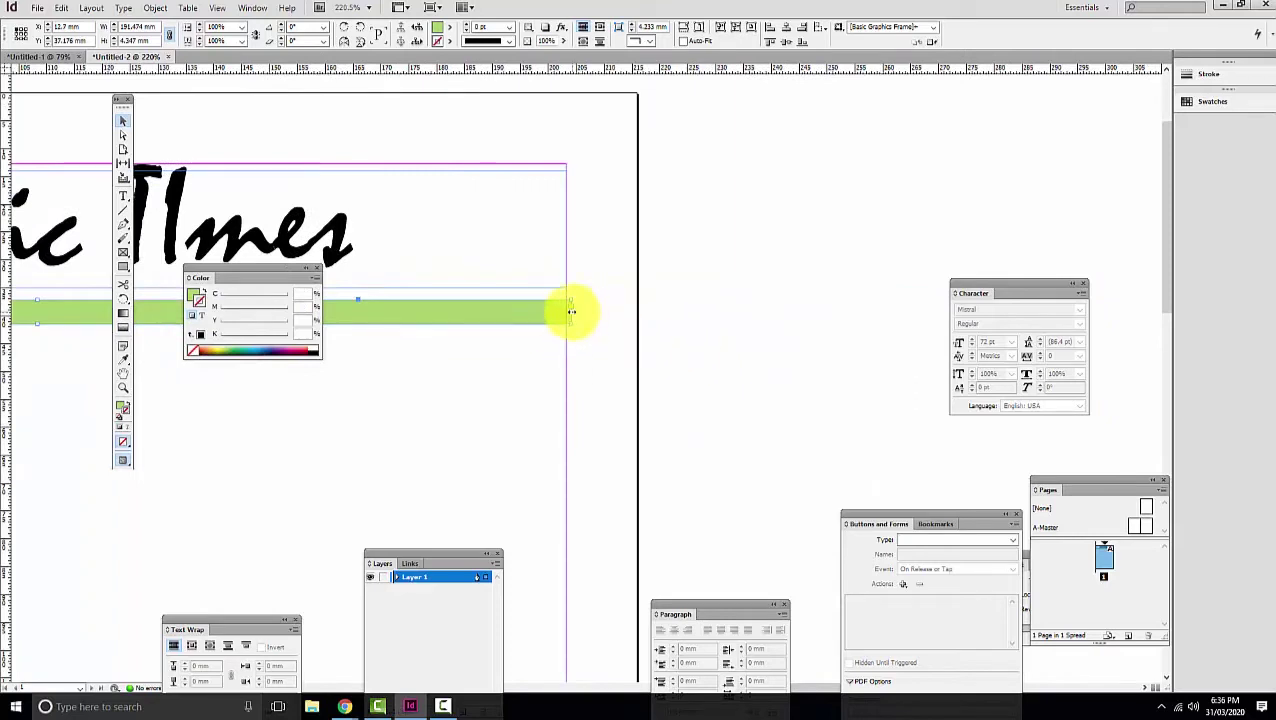
Move the green bar up slightly and nudge the headline frame down and right.
drag(570, 308, 904, 312)
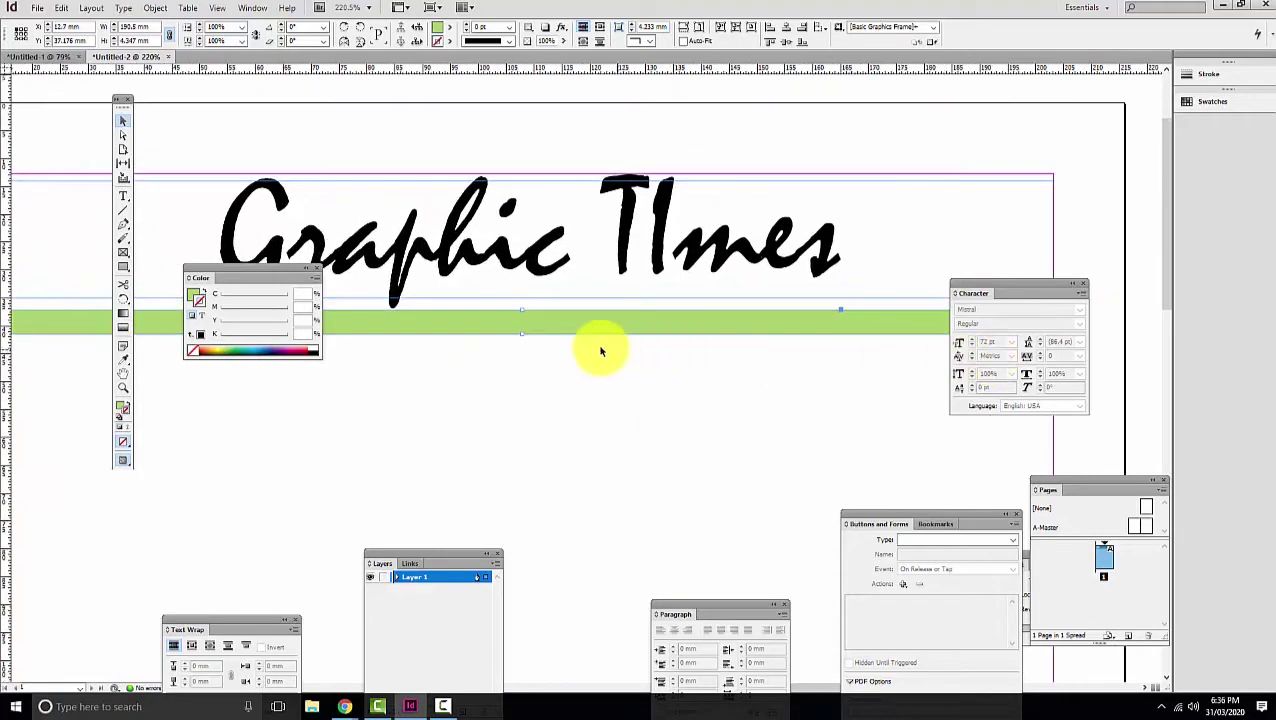
drag(570, 324, 571, 321)
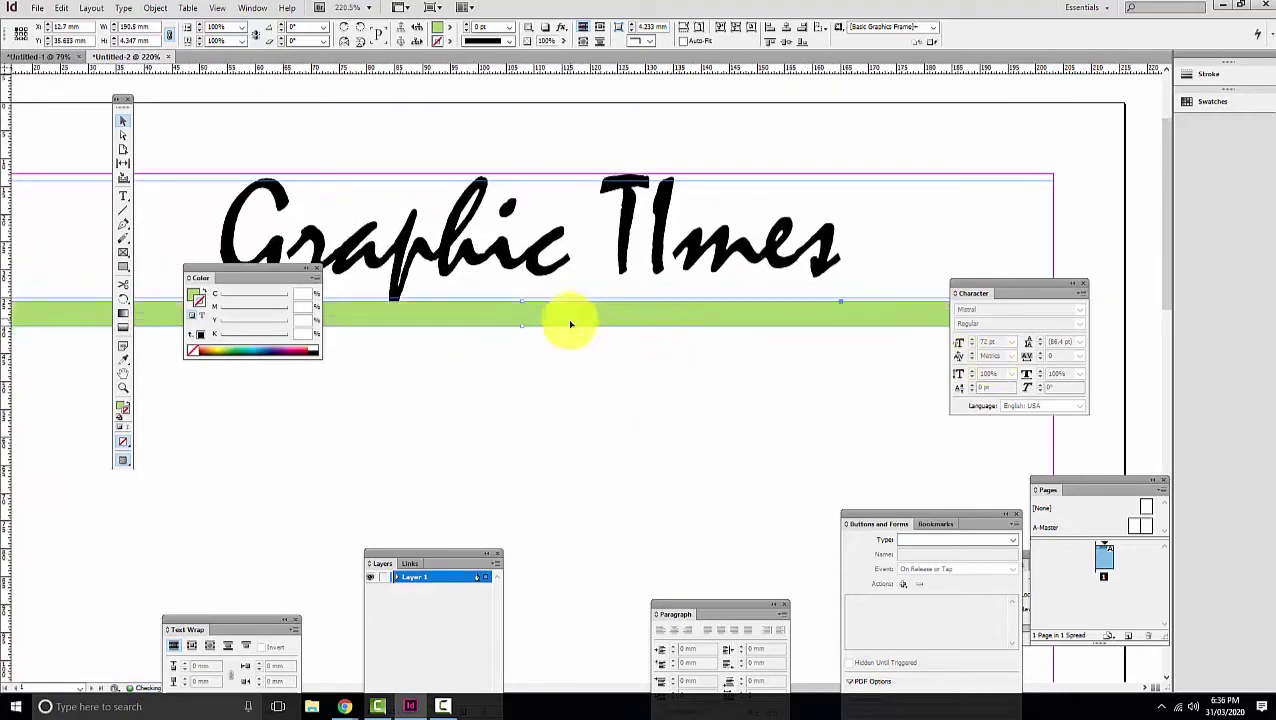
click(474, 258)
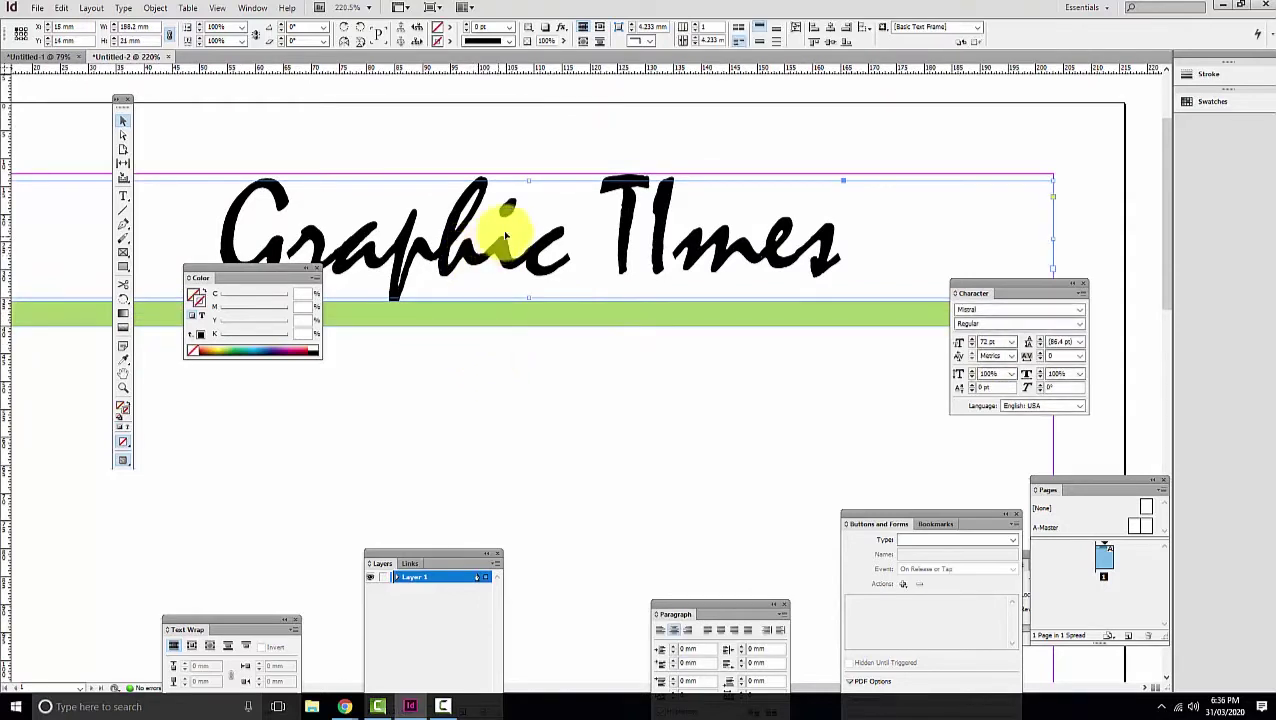
mouse_move(488, 262)
mouse_down()
mouse_move(484, 273)
mouse_move(492, 266)
mouse_up()
Bring the Graphic TImes frame to the front, then zoom out to the whole page.
click(155, 9)
mouse_move(176, 53)
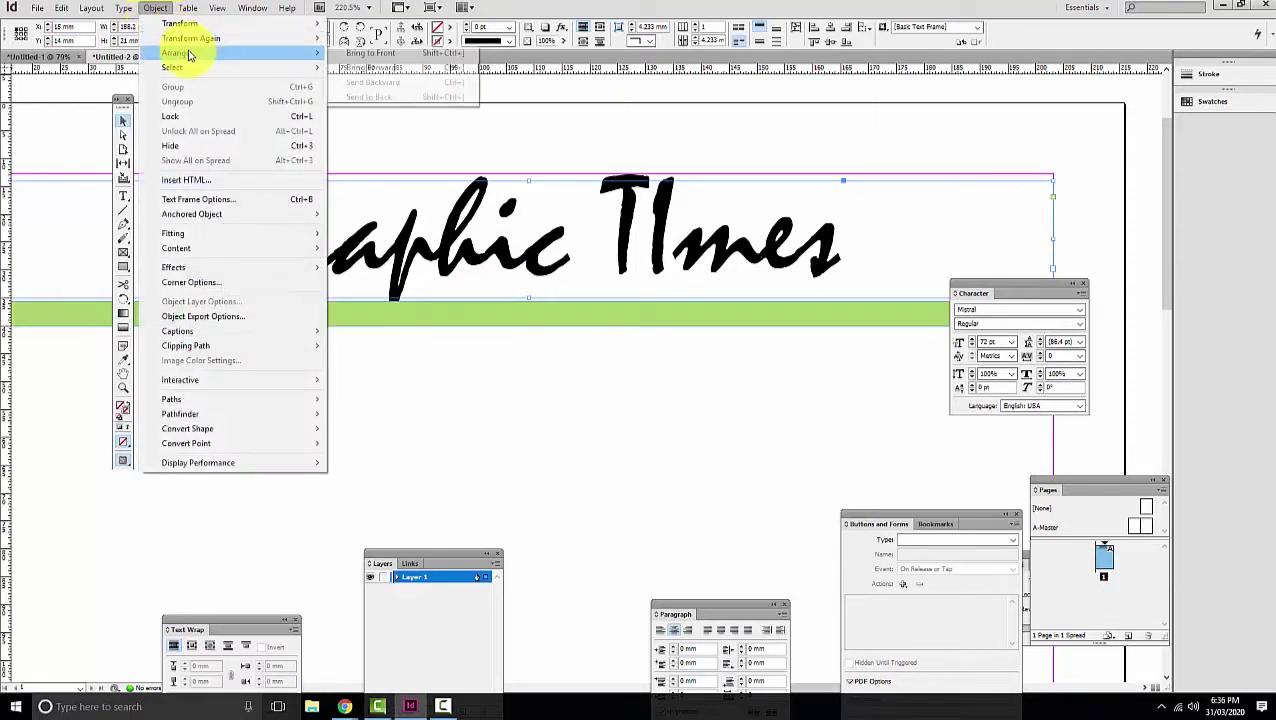
click(380, 55)
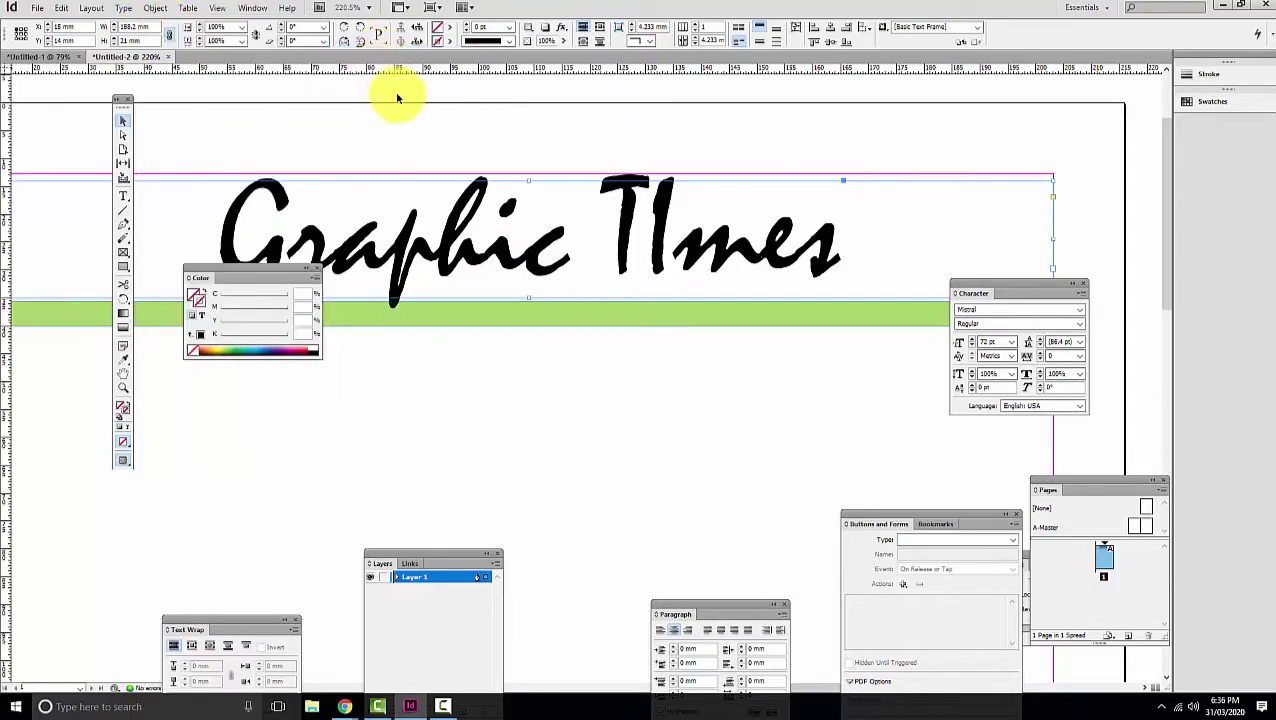
click(453, 369)
drag(465, 385, 620, 265)
drag(541, 302, 496, 356)
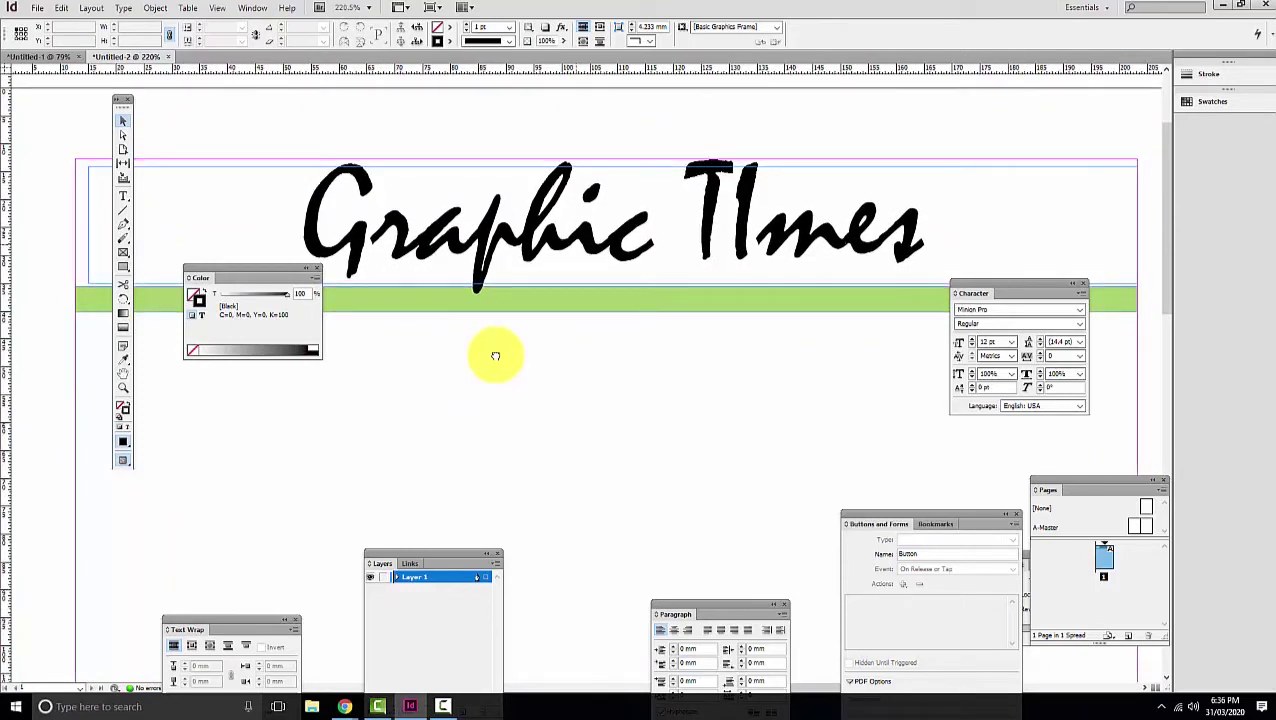
drag(495, 356, 501, 348)
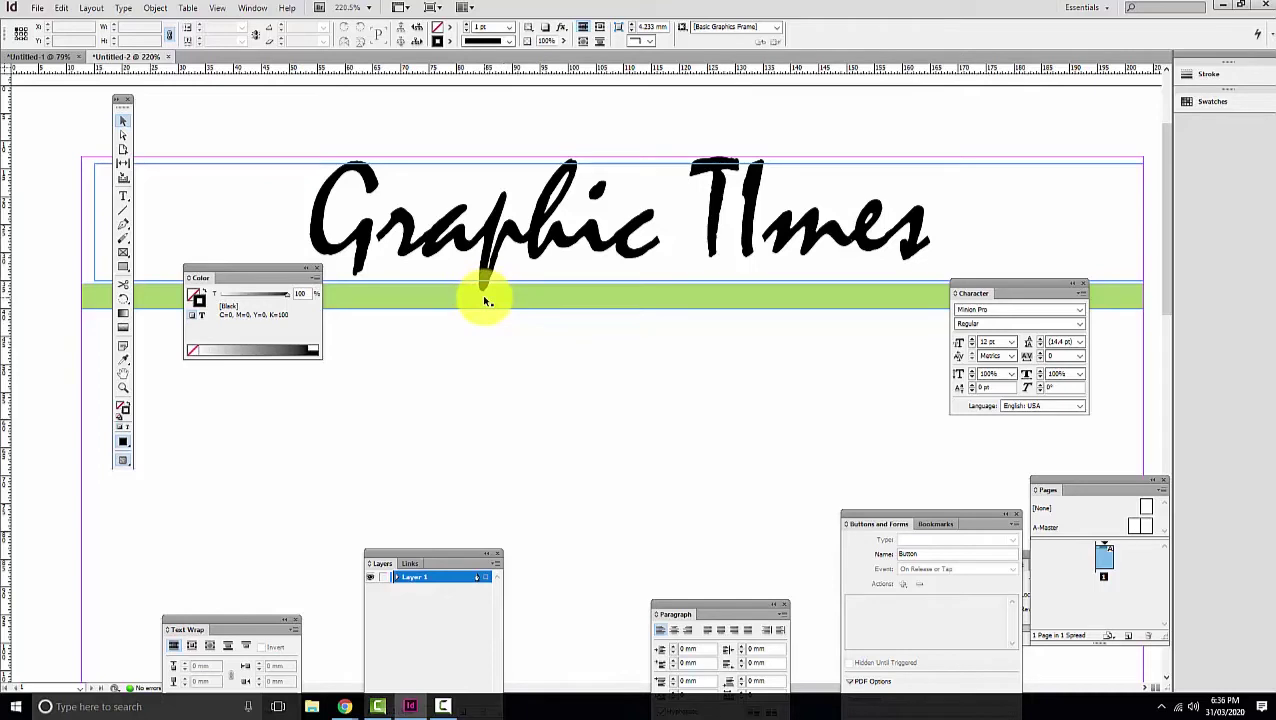
key(ctrl+minus)
key(ctrl+minus)
key(ctrl+minus)
key(ctrl+minus)
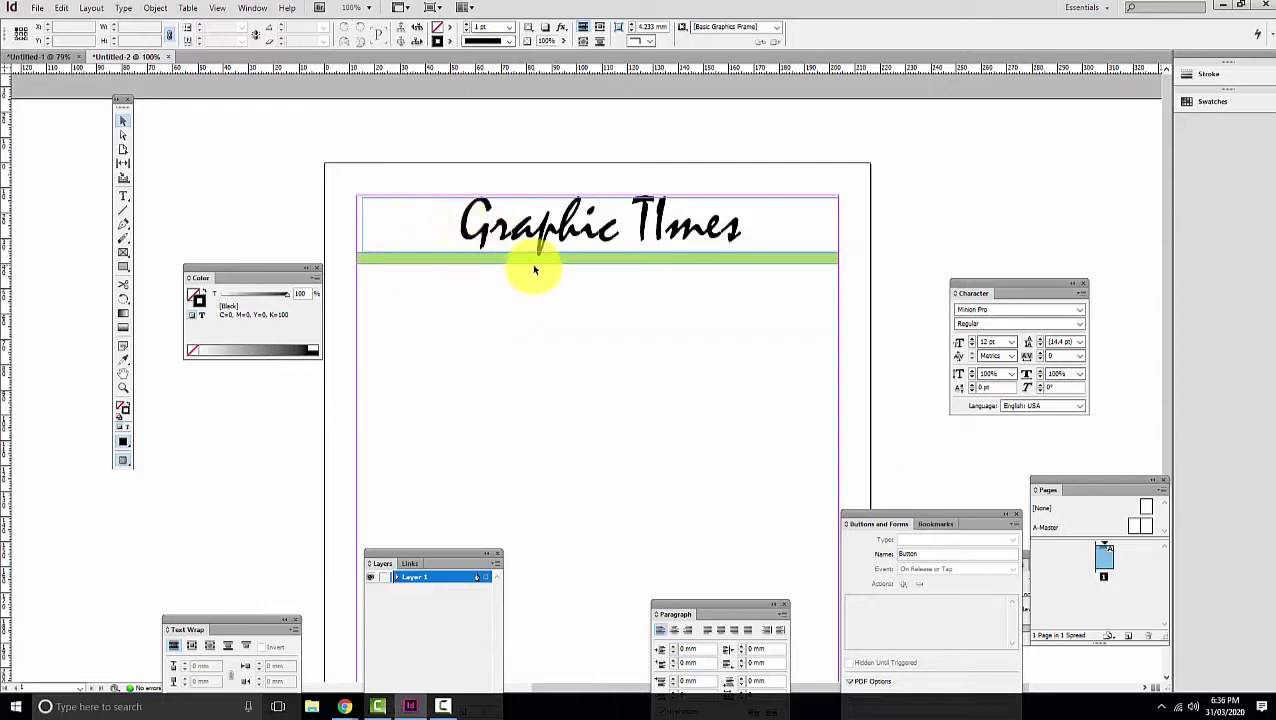
Create a new library, Library.indl, saved inside a new Desktop folder.
click(40, 14)
mouse_move(58, 23)
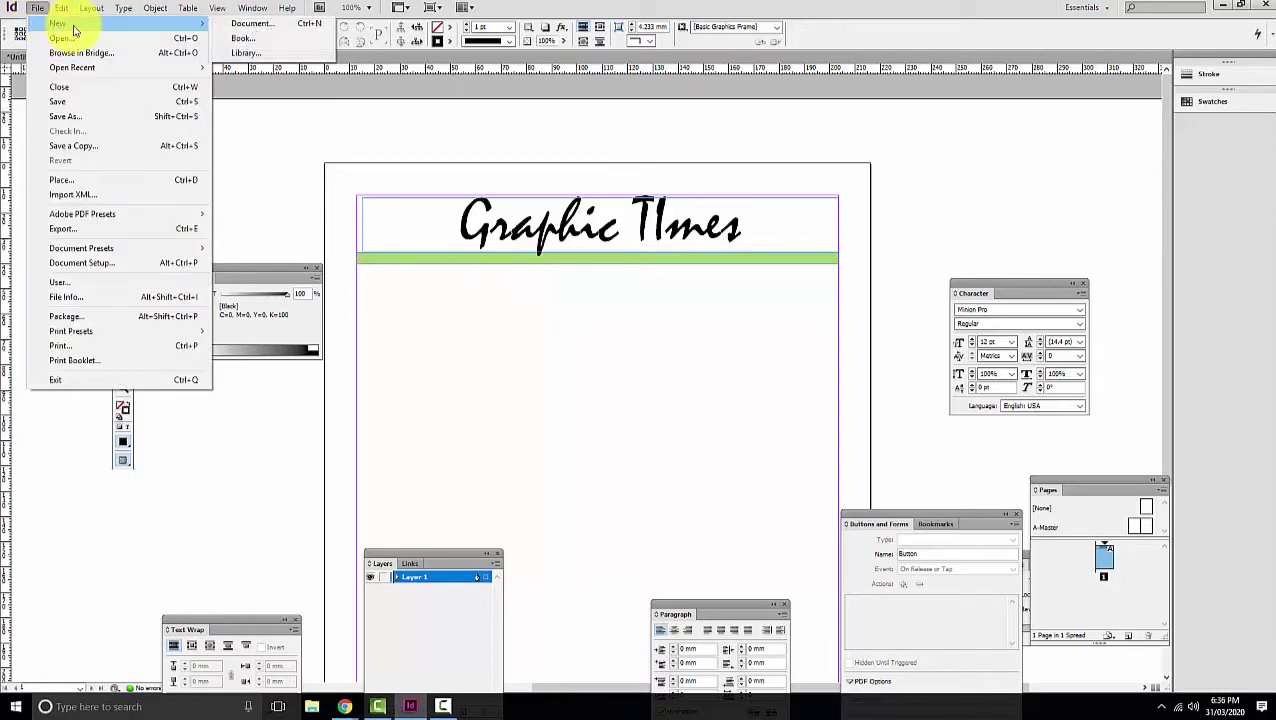
click(298, 52)
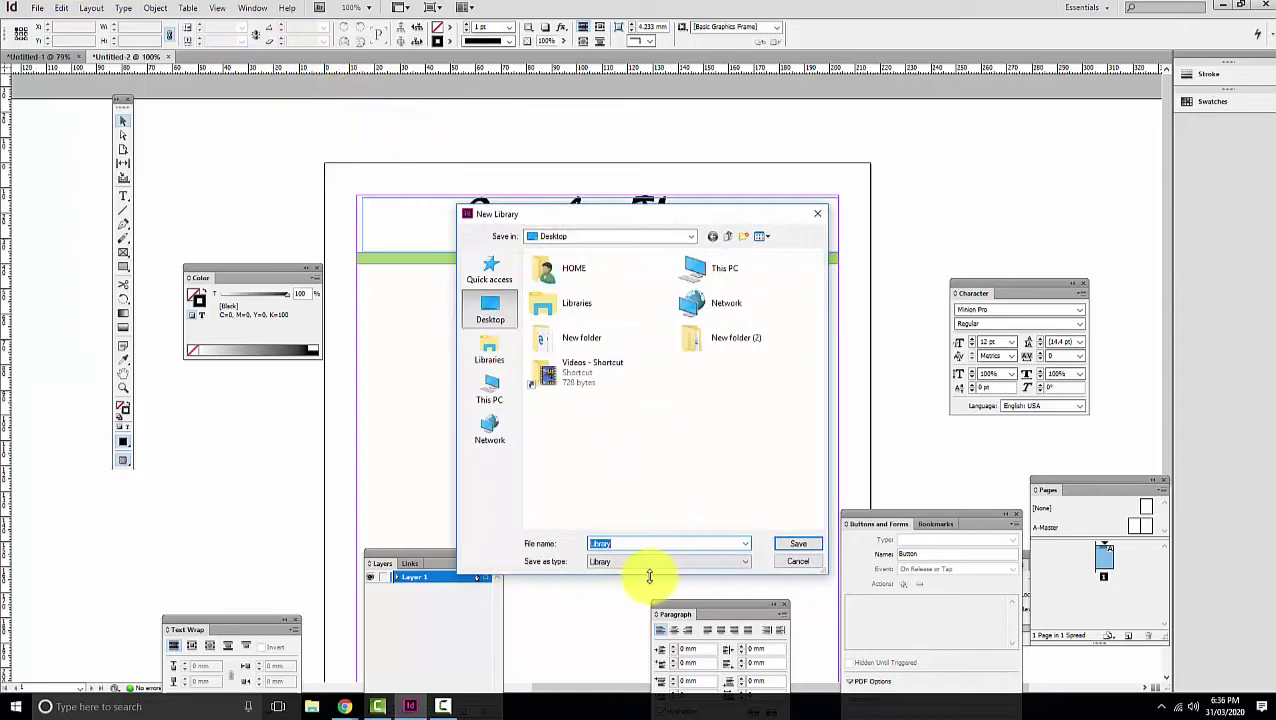
click(689, 380)
right_click(689, 380)
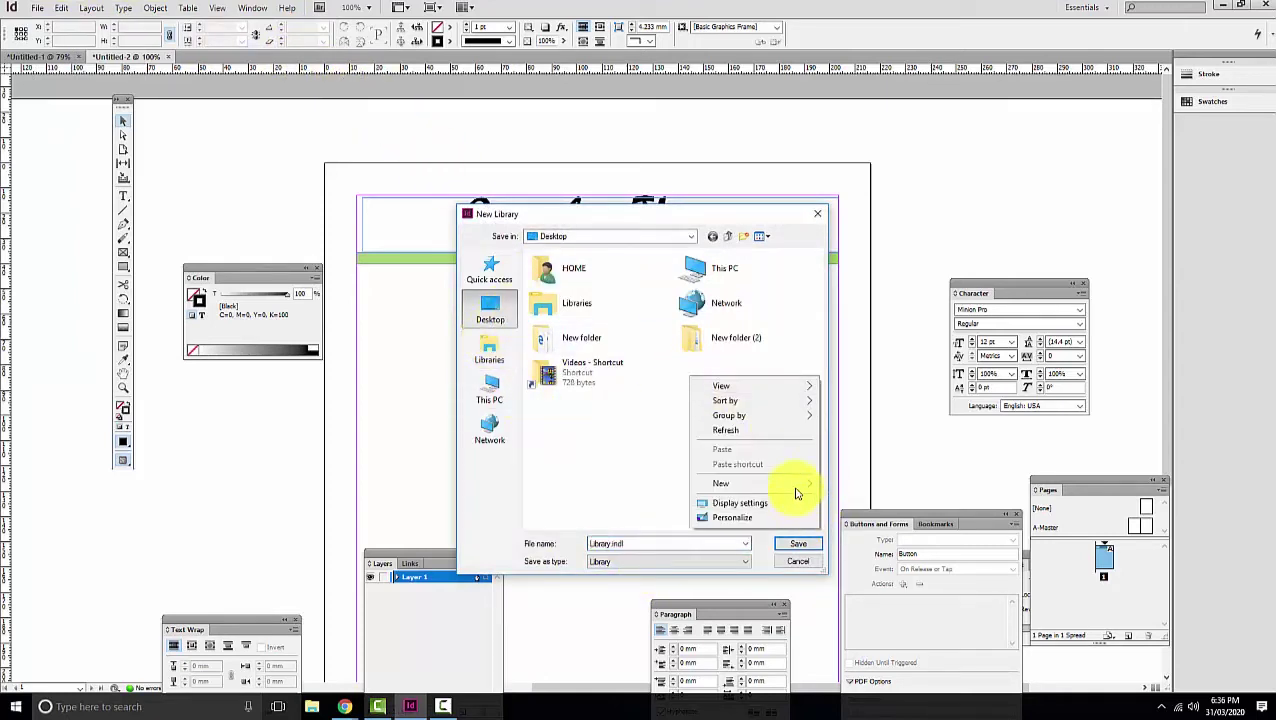
click(854, 490)
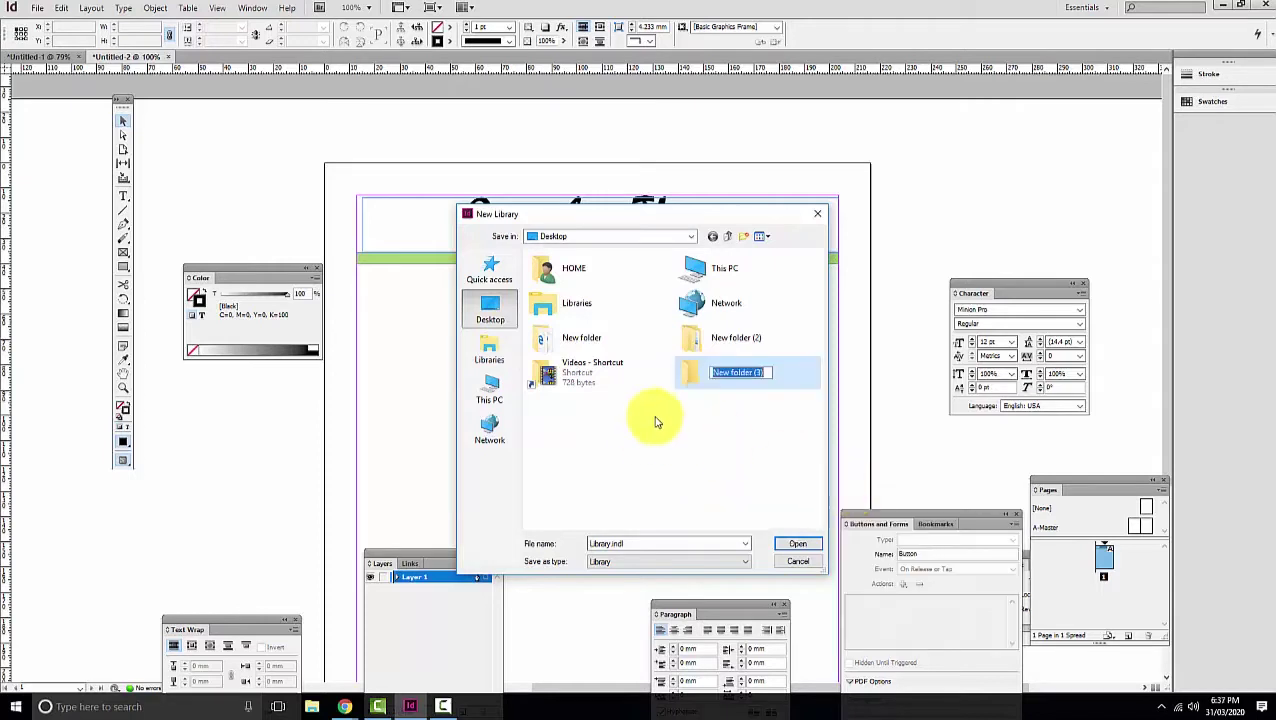
double_click(690, 372)
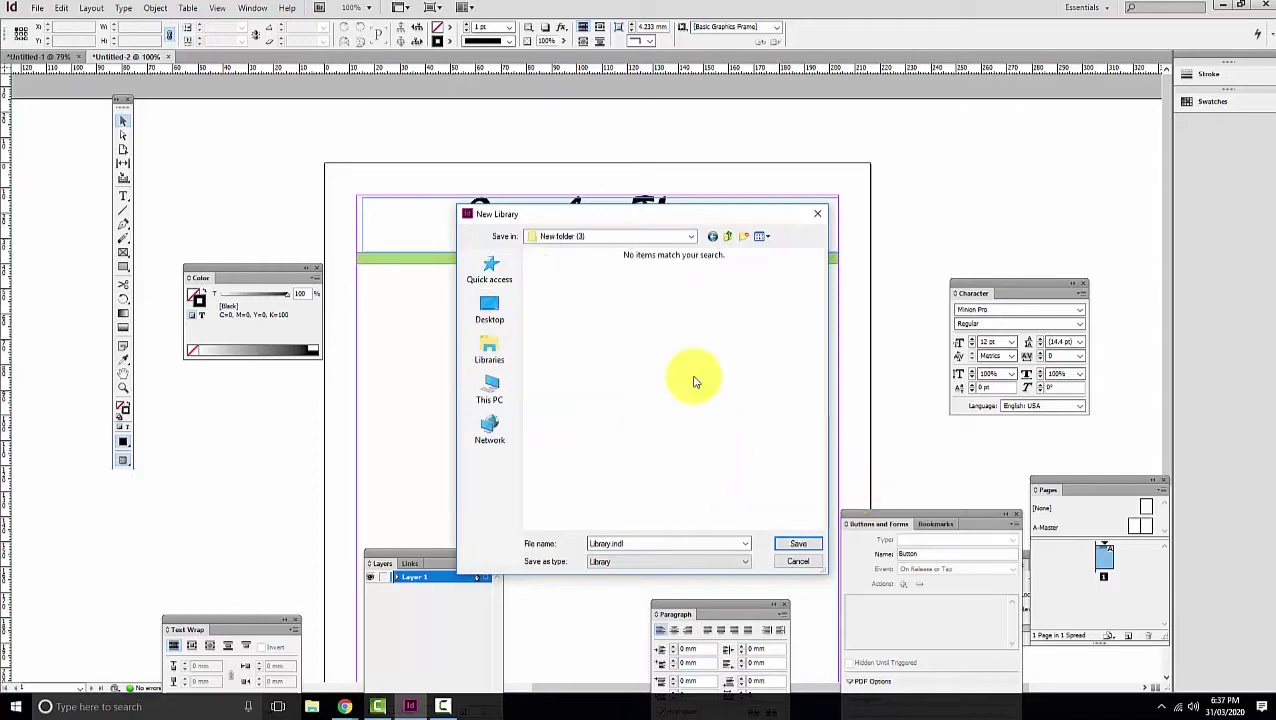
click(798, 543)
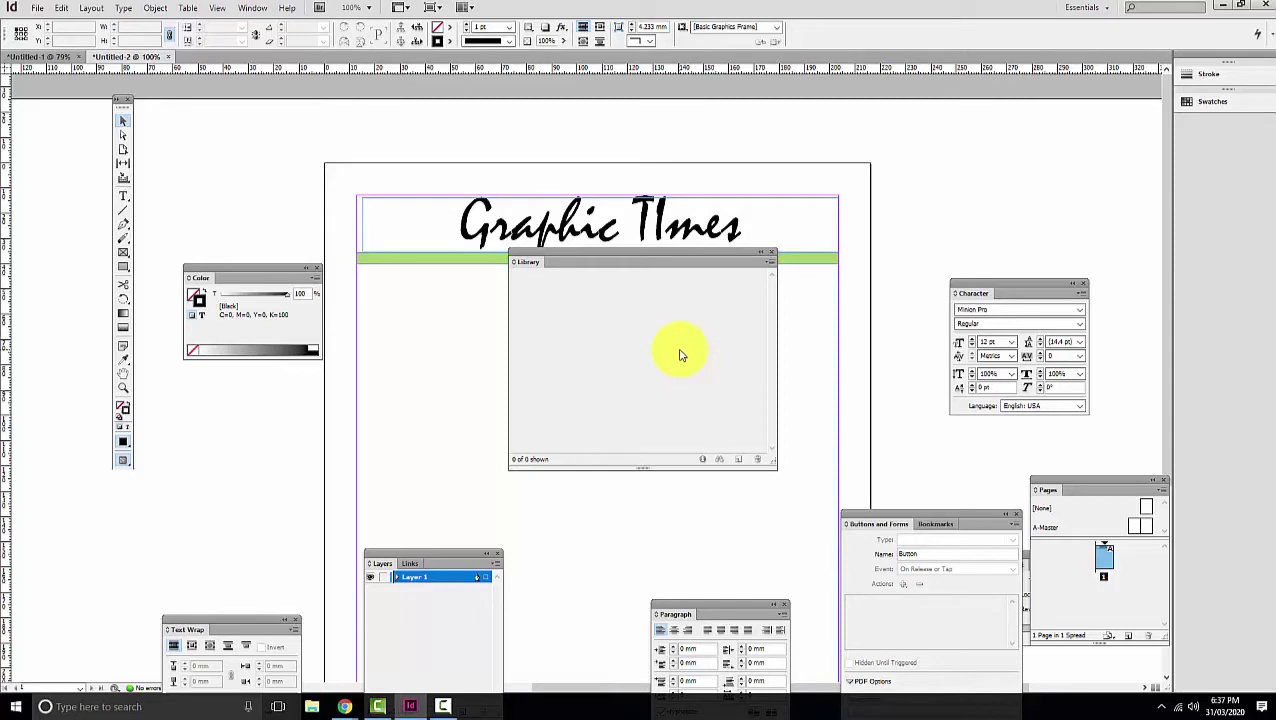
Add the selected headline and green bar to the library as one item.
drag(615, 262, 582, 348)
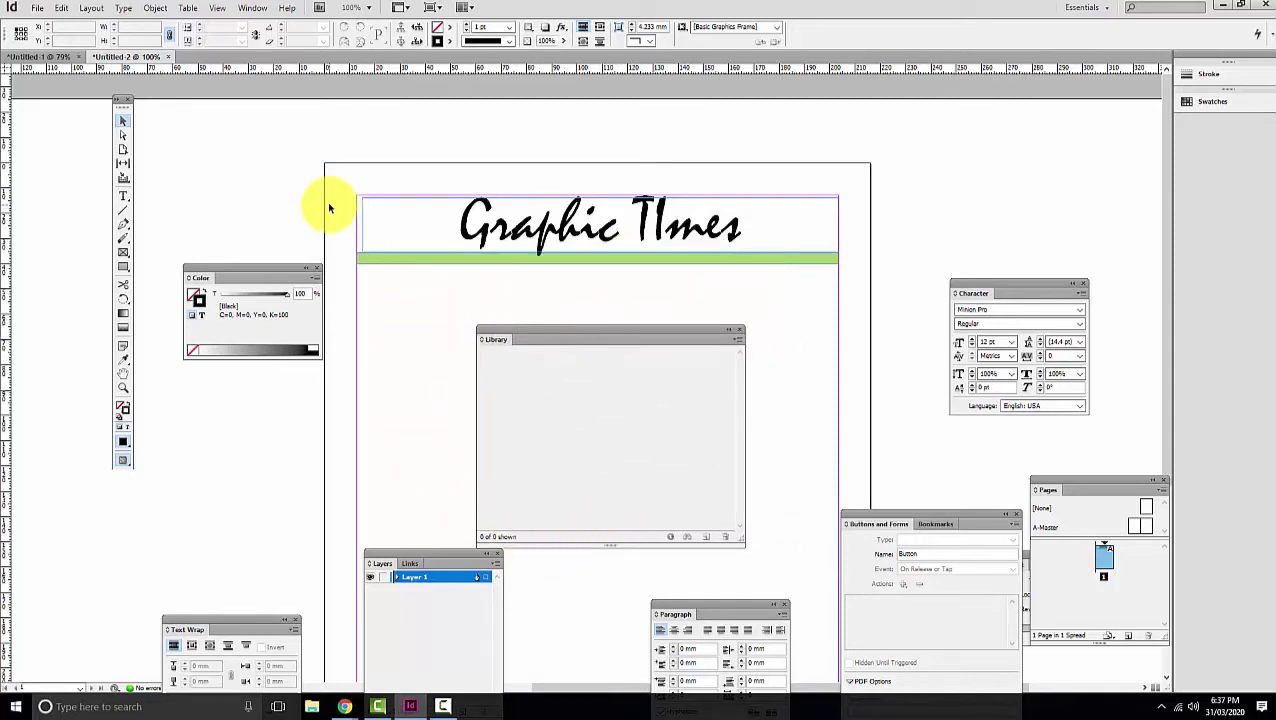
drag(333, 183, 890, 280)
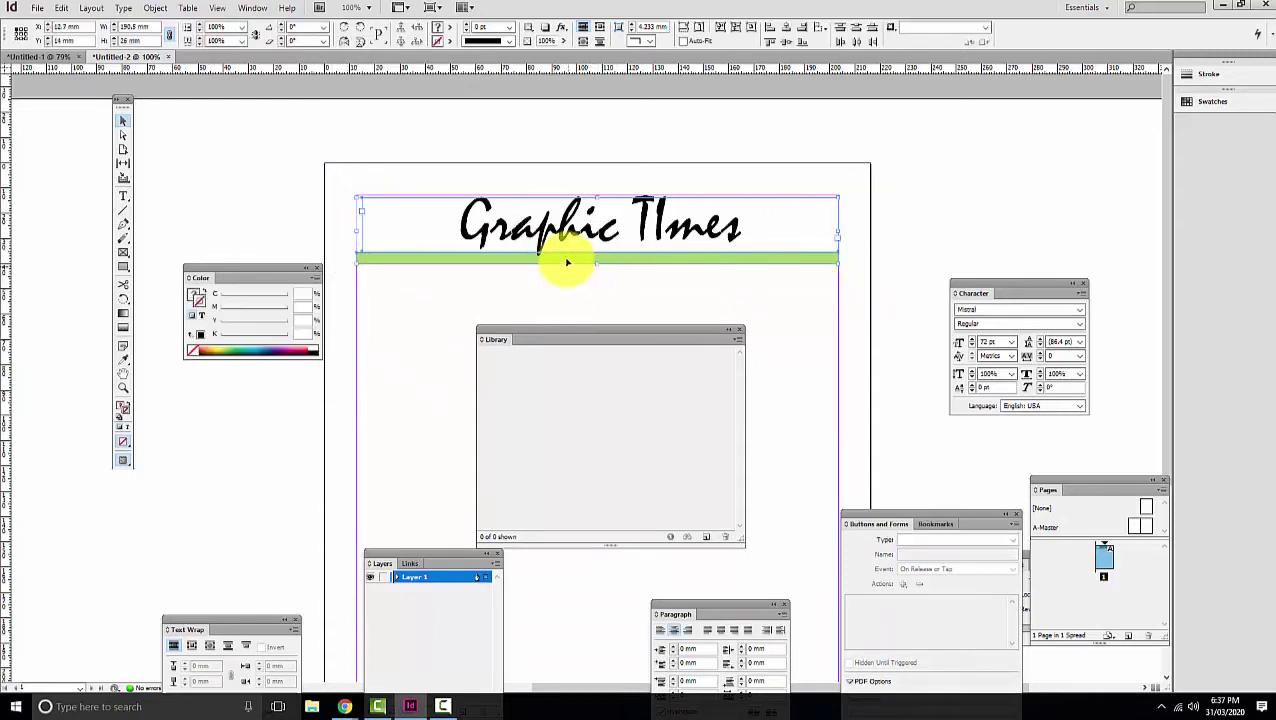
click(704, 539)
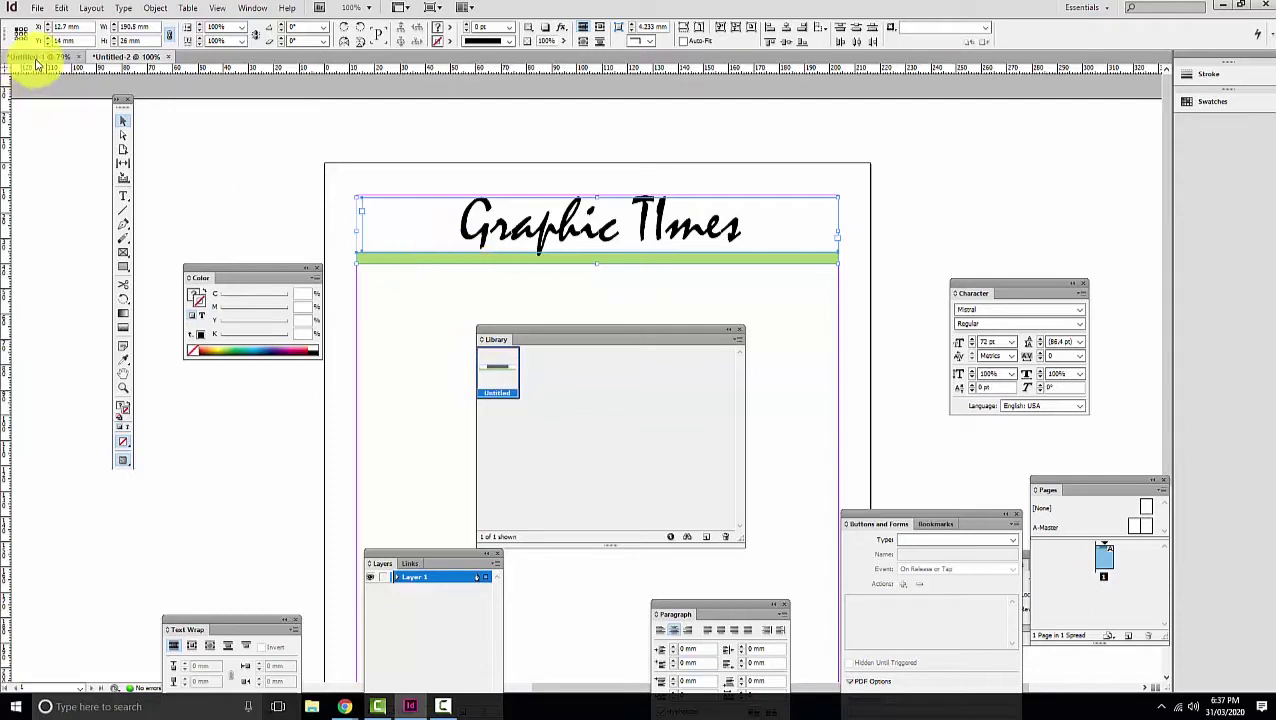
Close the Library panel and close Untitled-2 without saving.
click(36, 8)
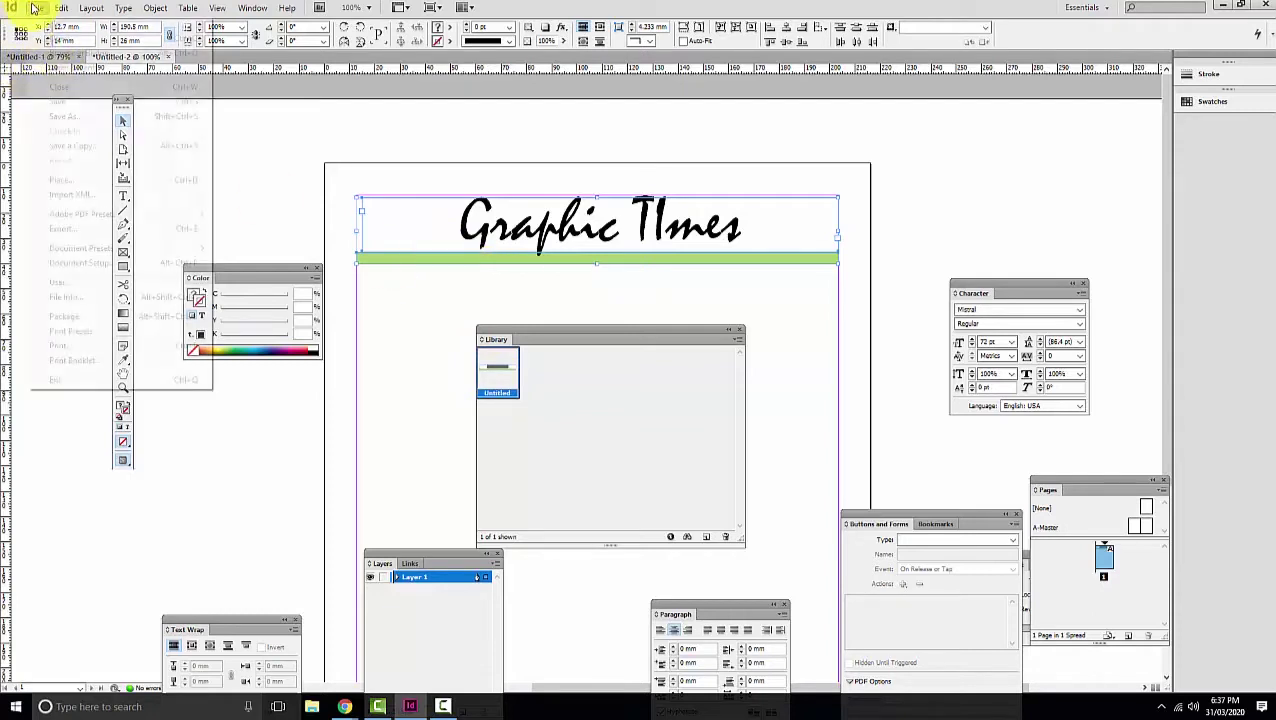
click(736, 330)
click(738, 329)
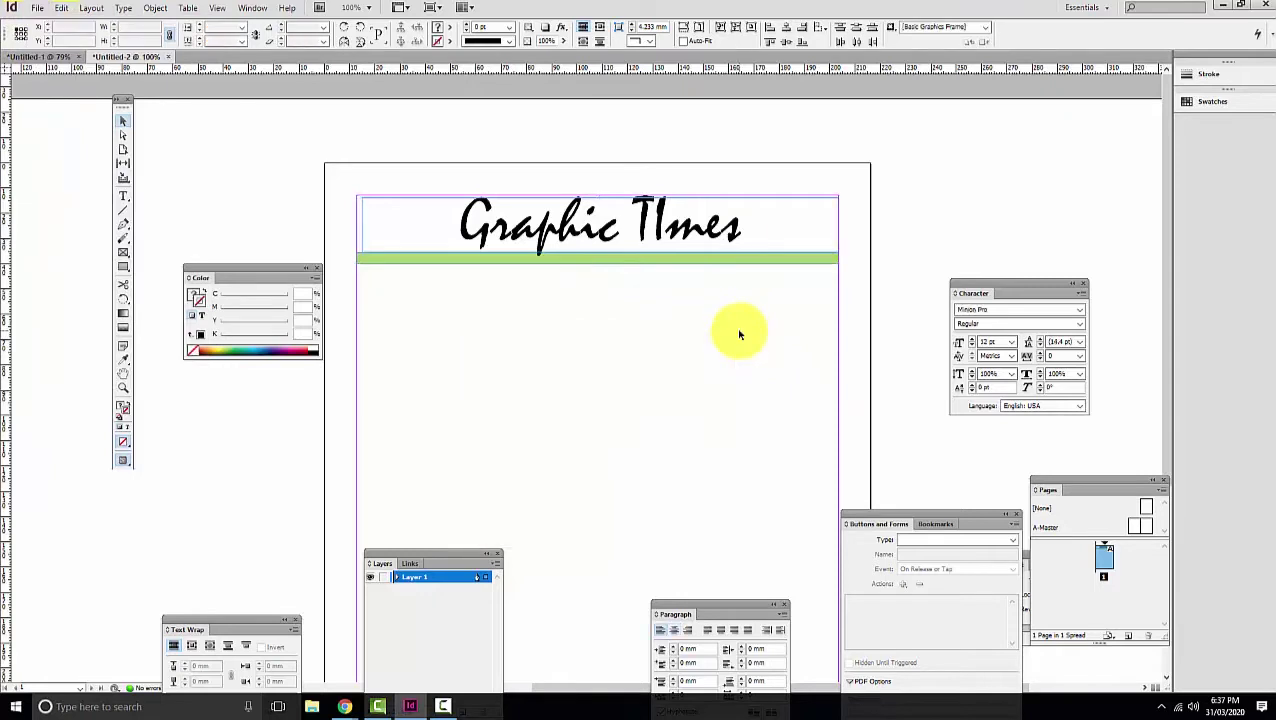
click(35, 10)
click(370, 100)
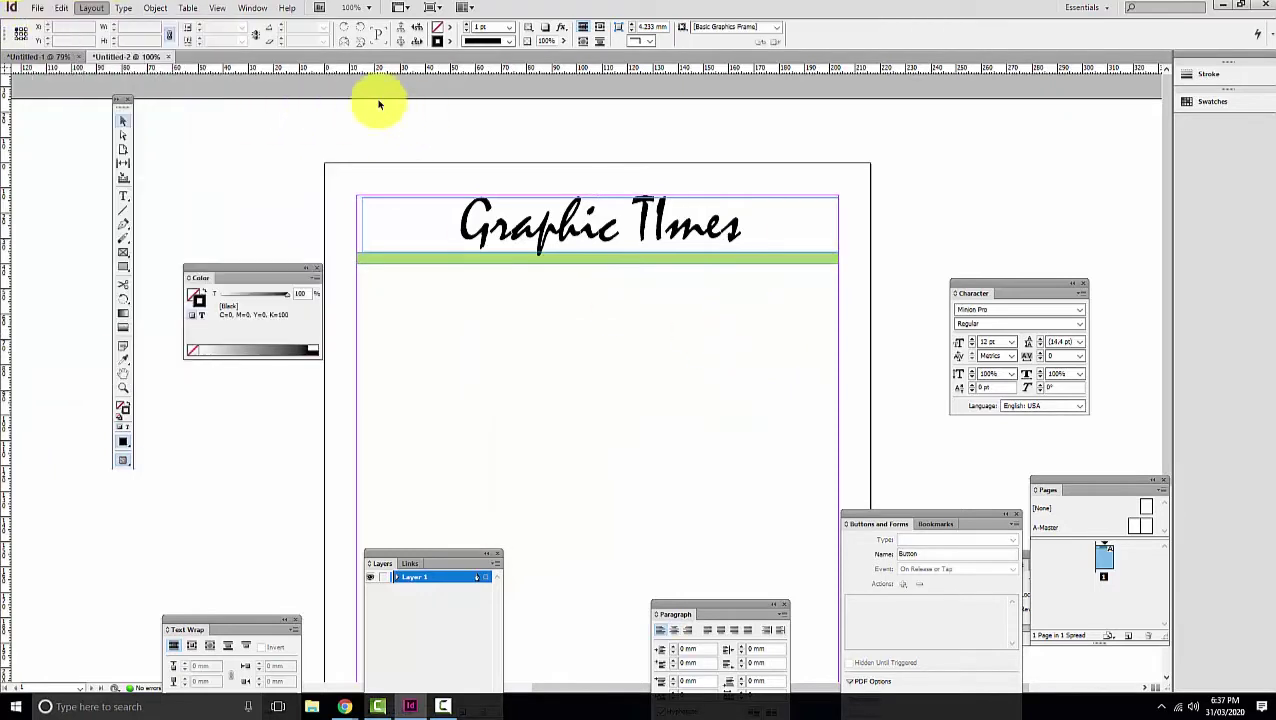
click(170, 58)
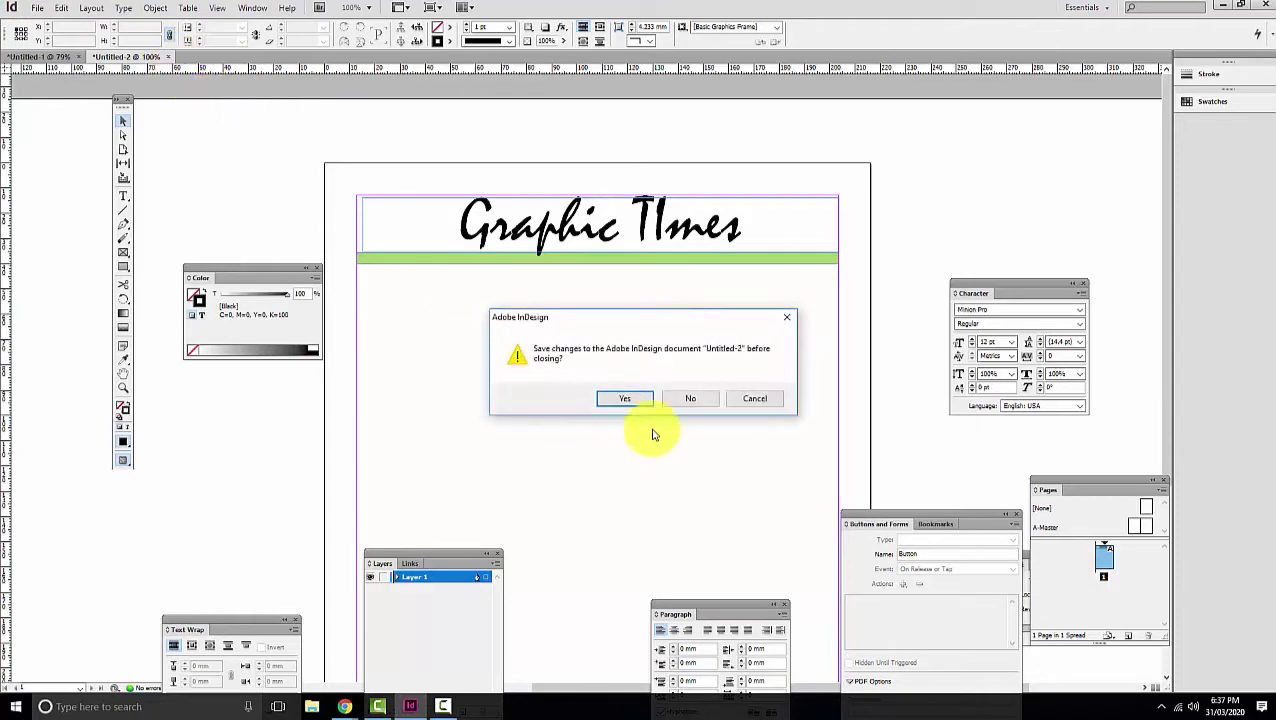
click(686, 399)
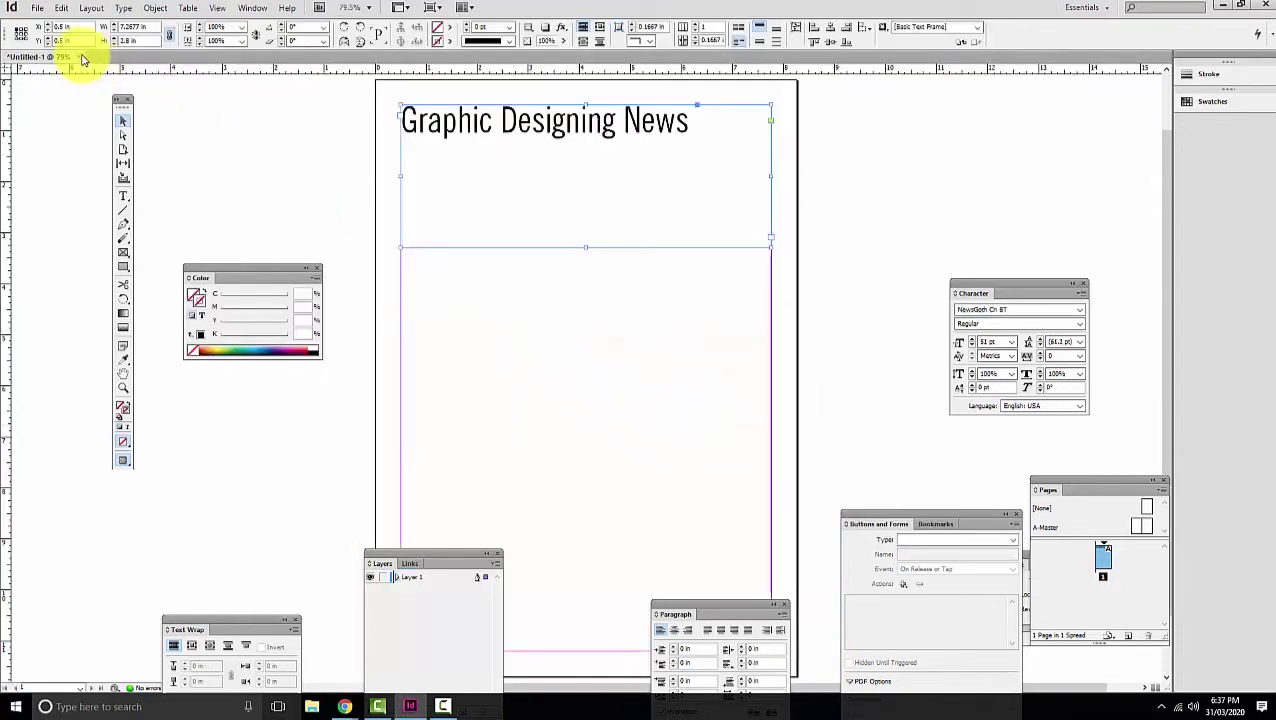
Close Untitled-1 without saving and create a new default Letter-size document.
click(82, 58)
click(692, 398)
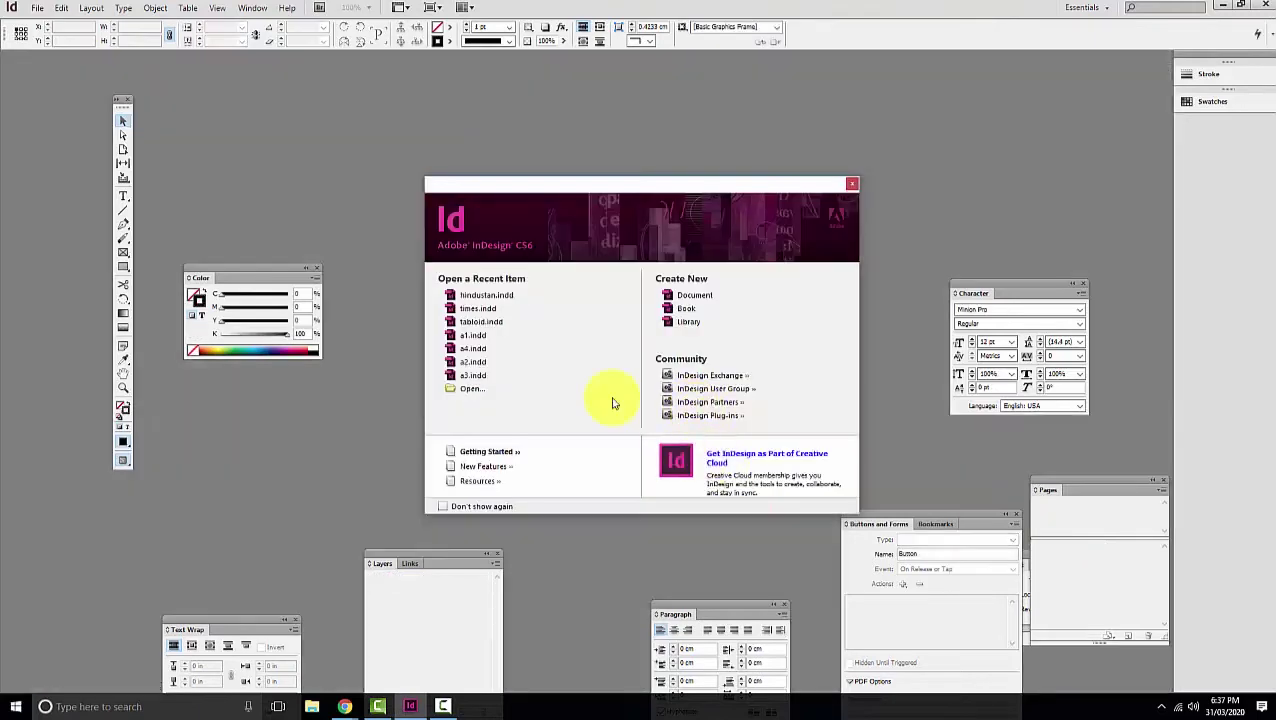
click(665, 295)
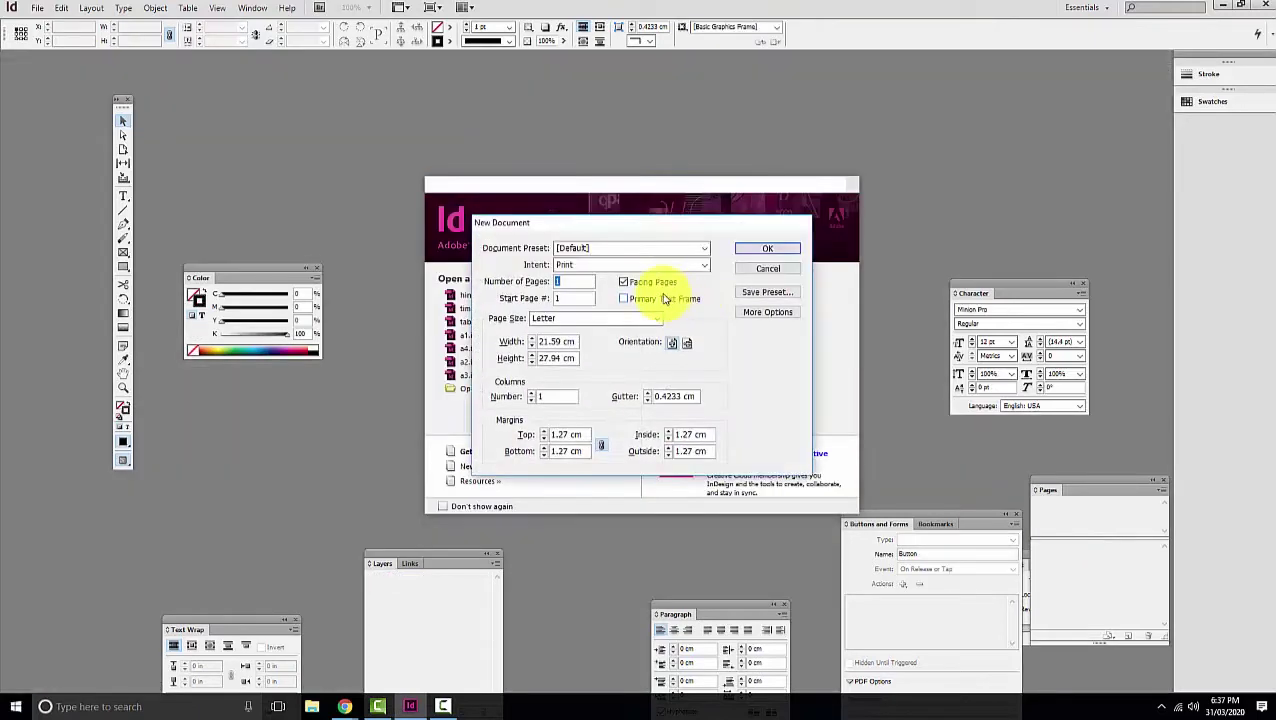
click(762, 247)
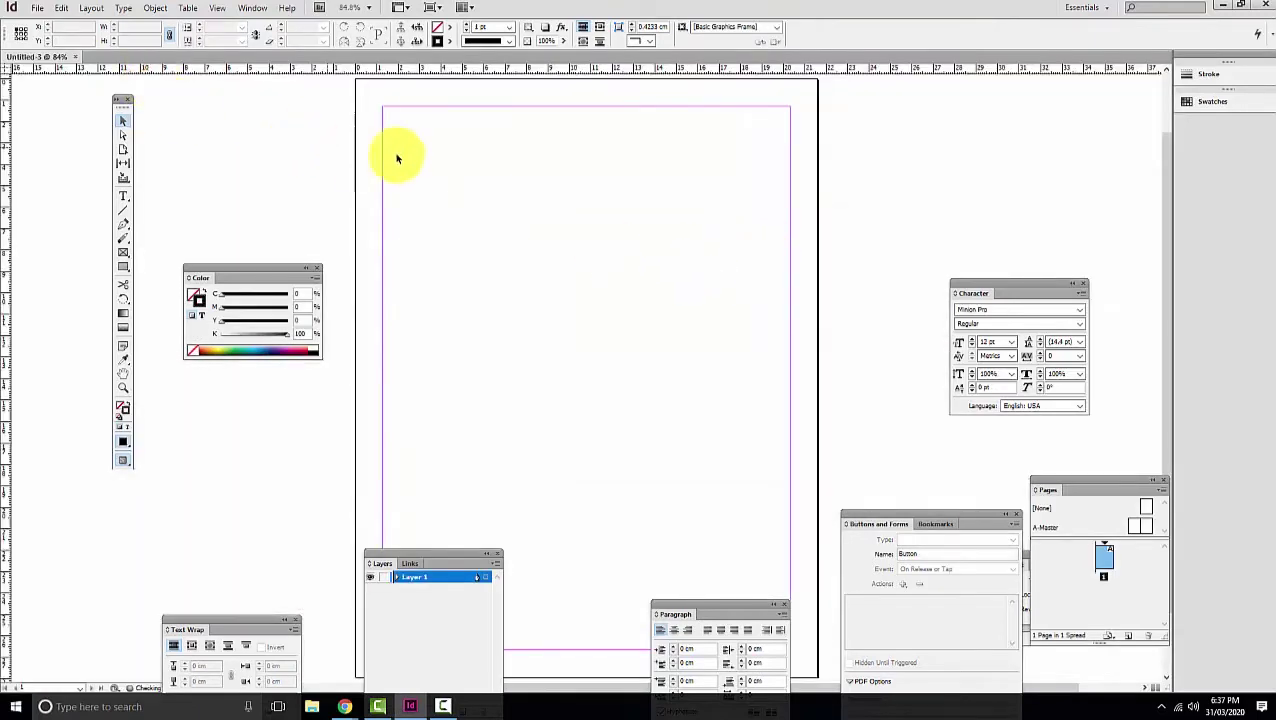
Start a new library named Library, decline replacing the existing file, and cancel.
click(37, 8)
mouse_move(50, 23)
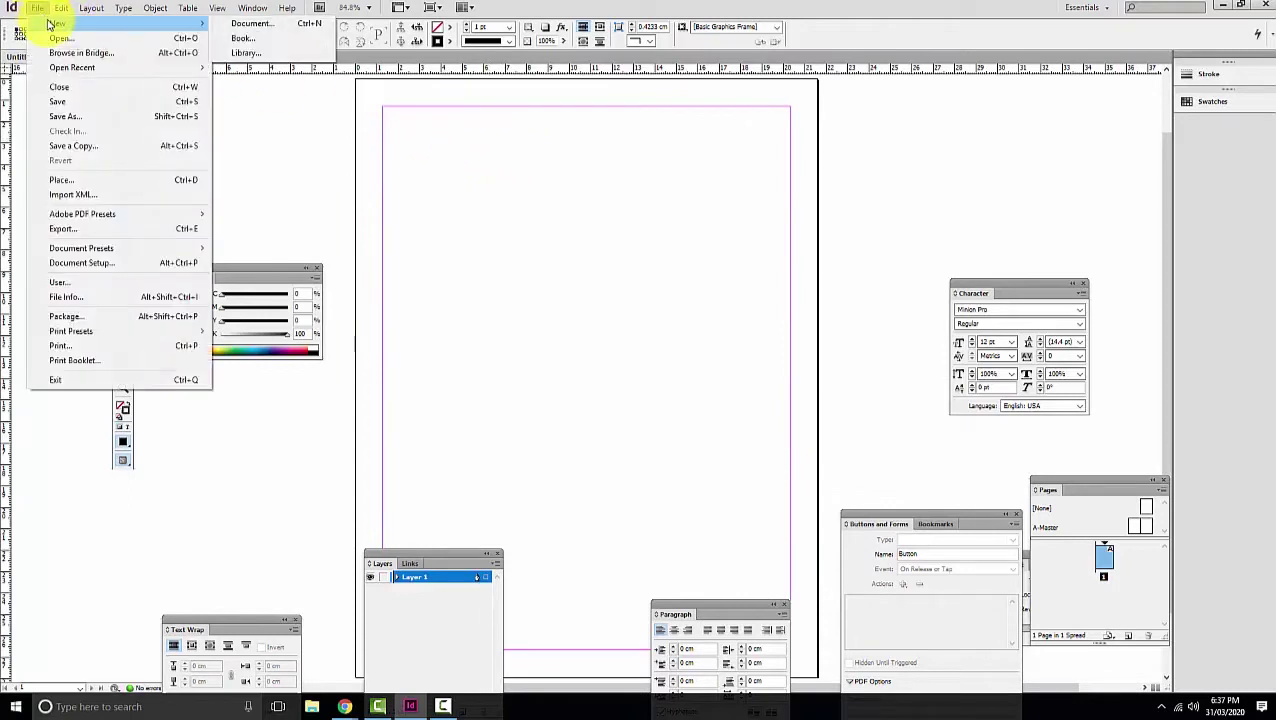
click(285, 56)
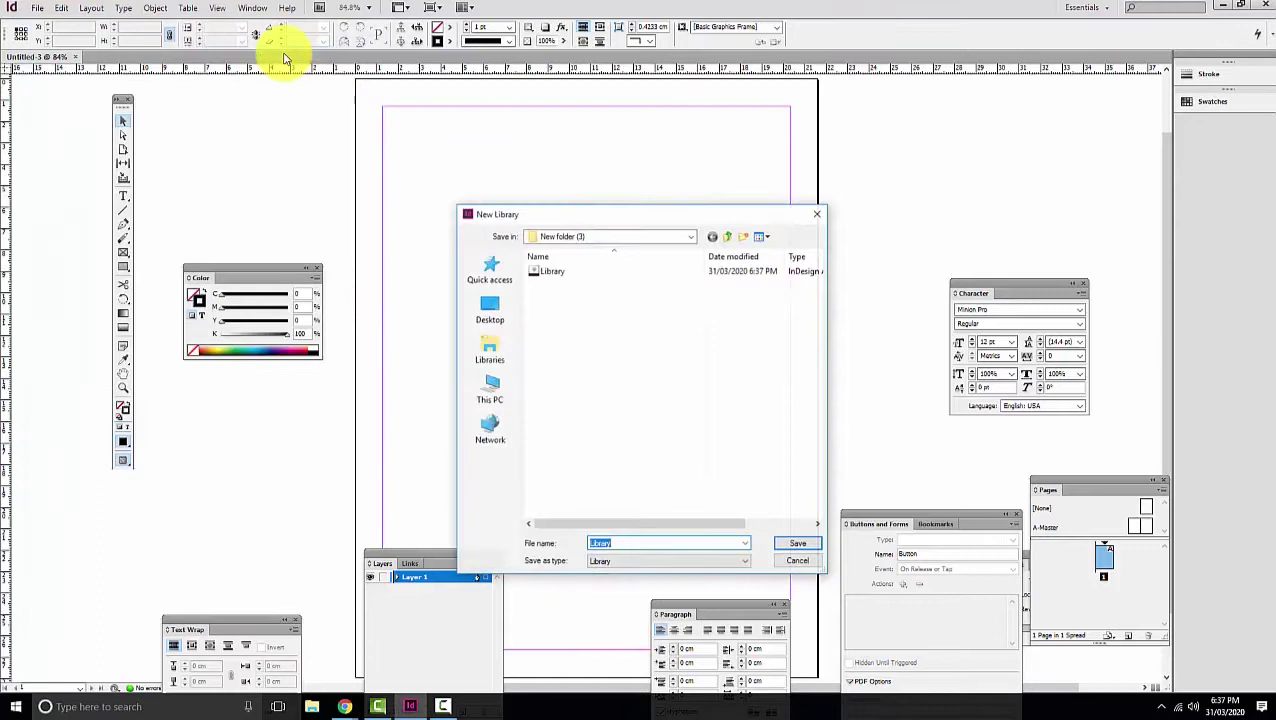
click(566, 273)
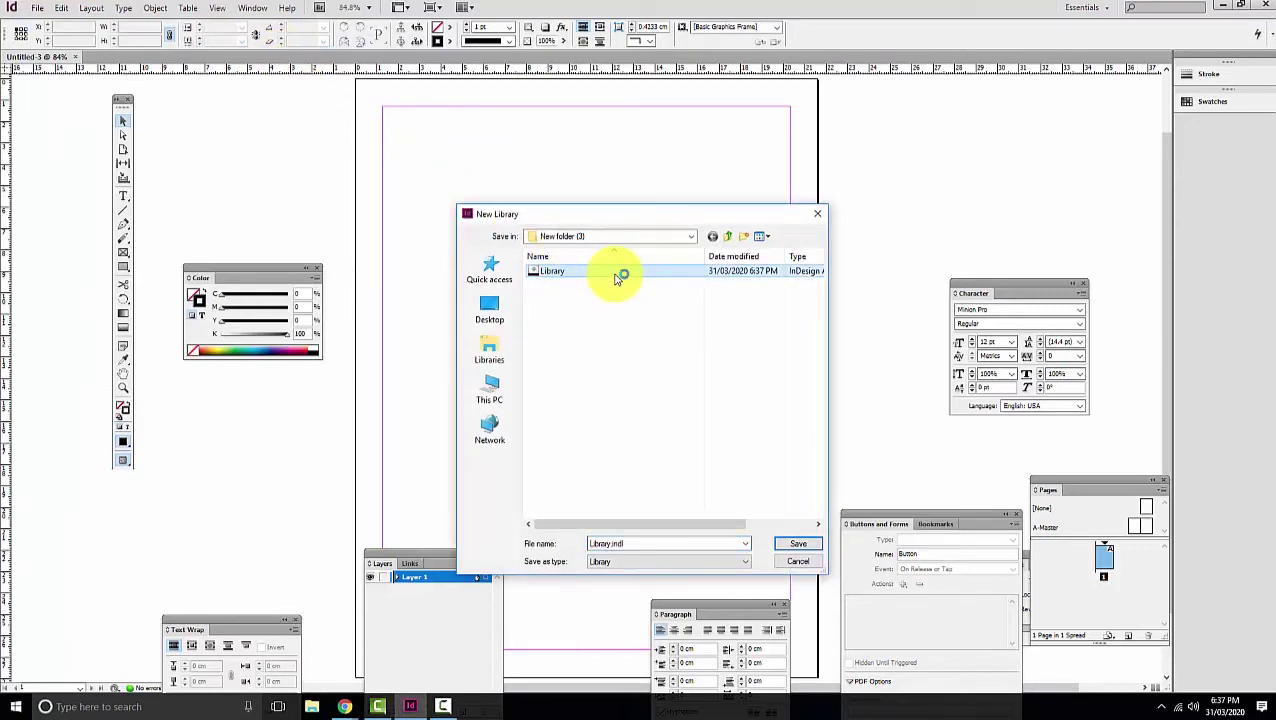
click(790, 543)
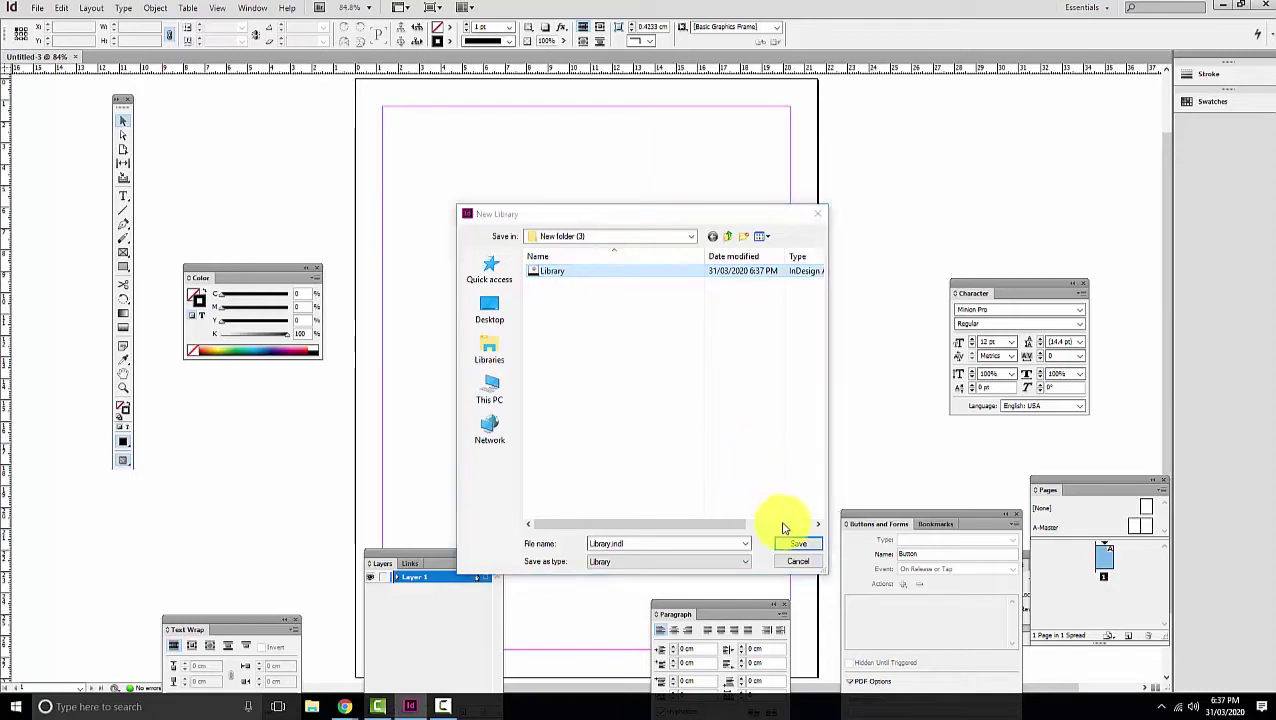
click(730, 356)
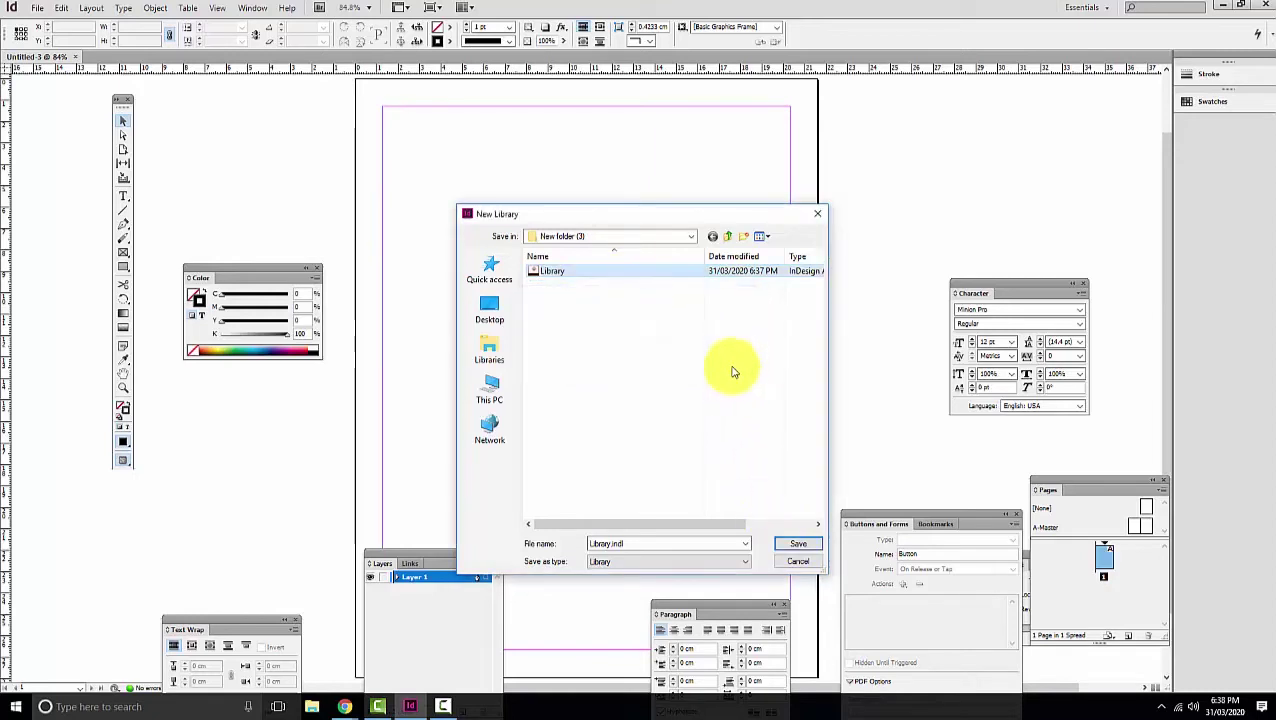
click(797, 561)
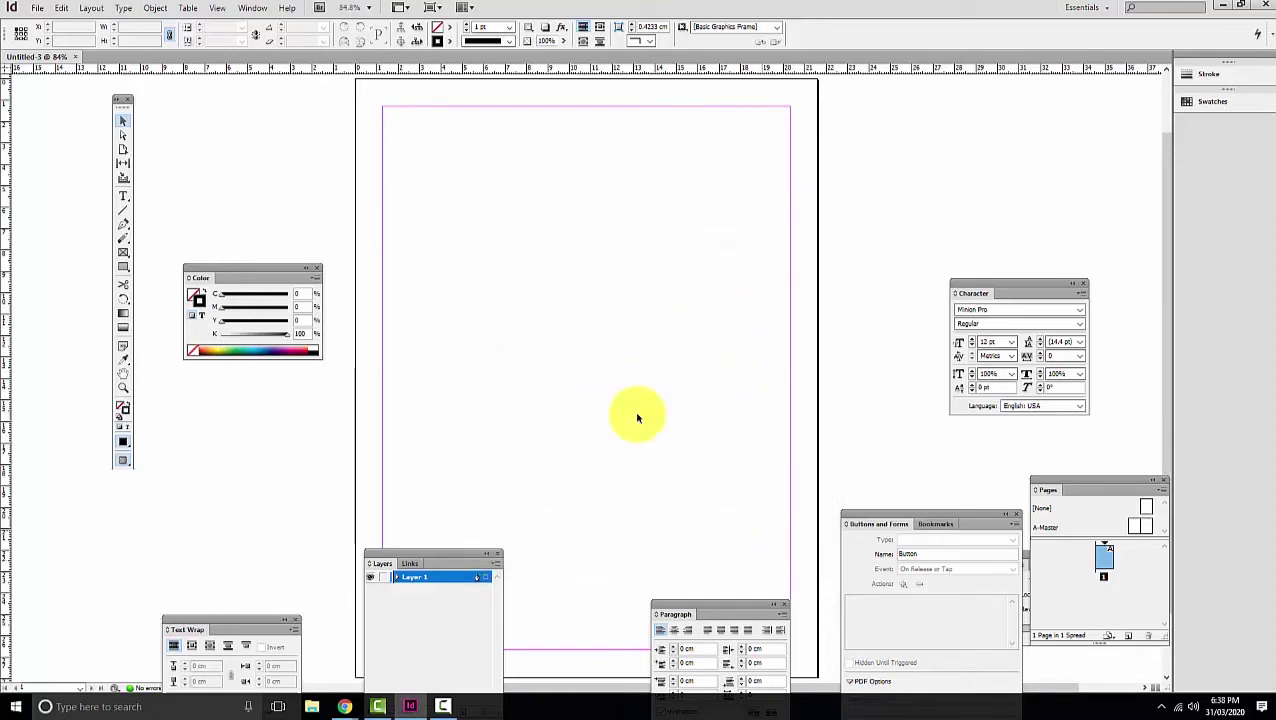
Open the saved Library file via File > Open.
click(37, 8)
click(55, 44)
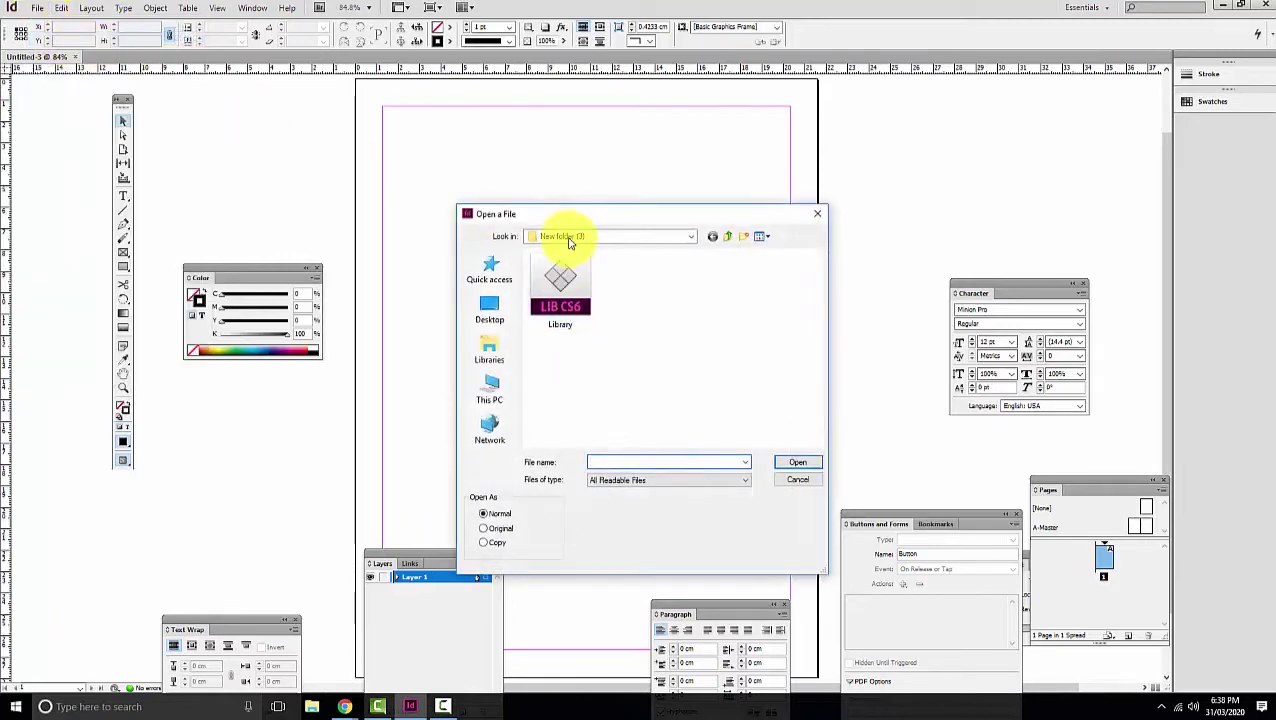
double_click(562, 287)
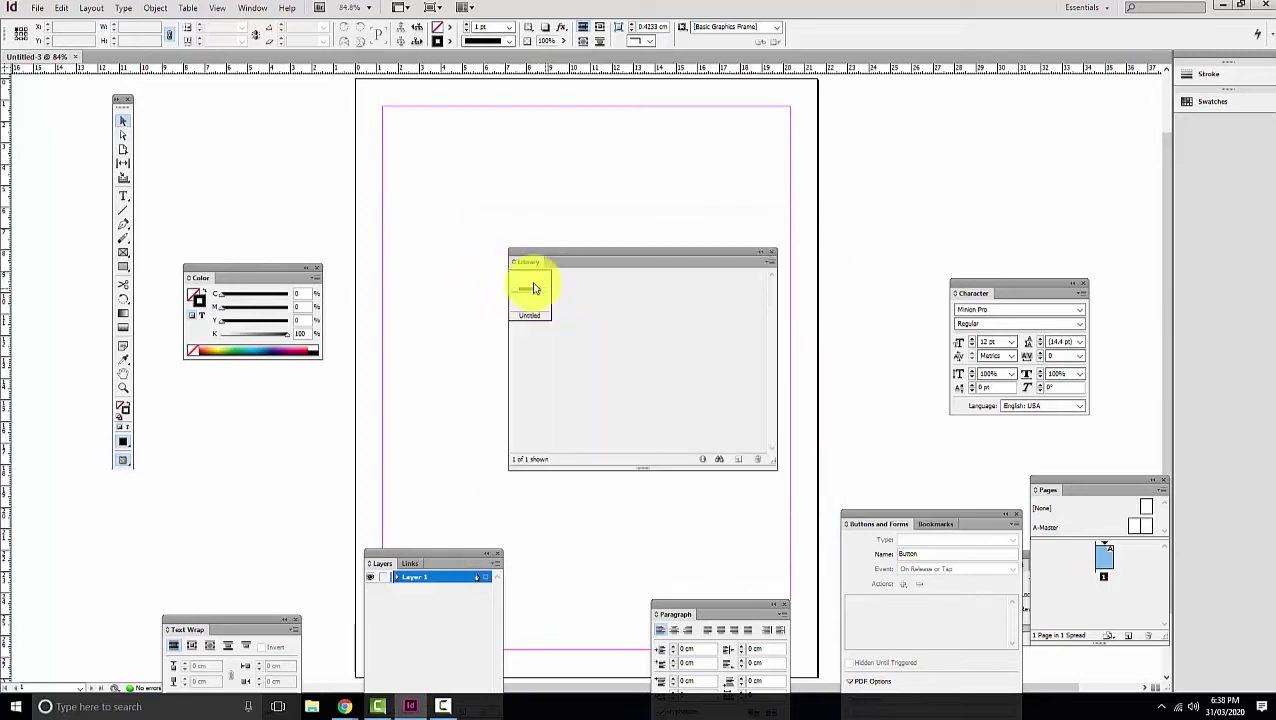
Place the library masthead on Untitled-3, then on new default document Untitled-4.
drag(519, 296, 554, 161)
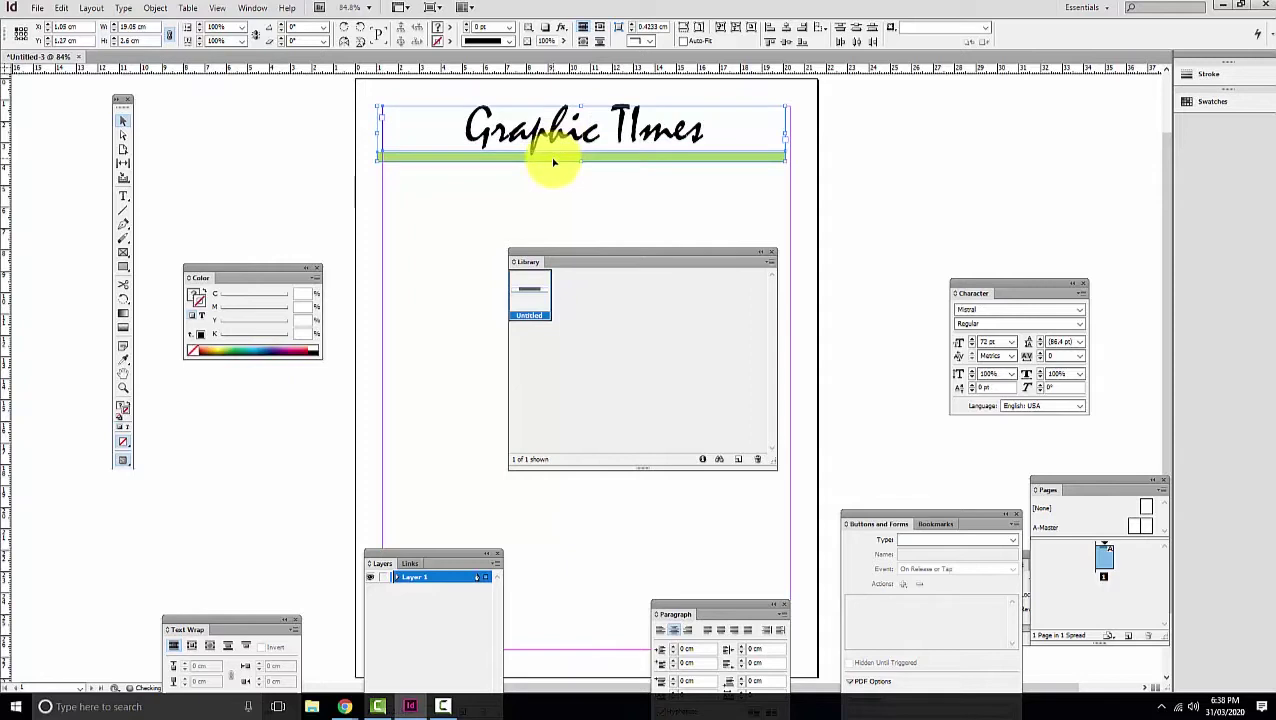
click(36, 8)
click(243, 28)
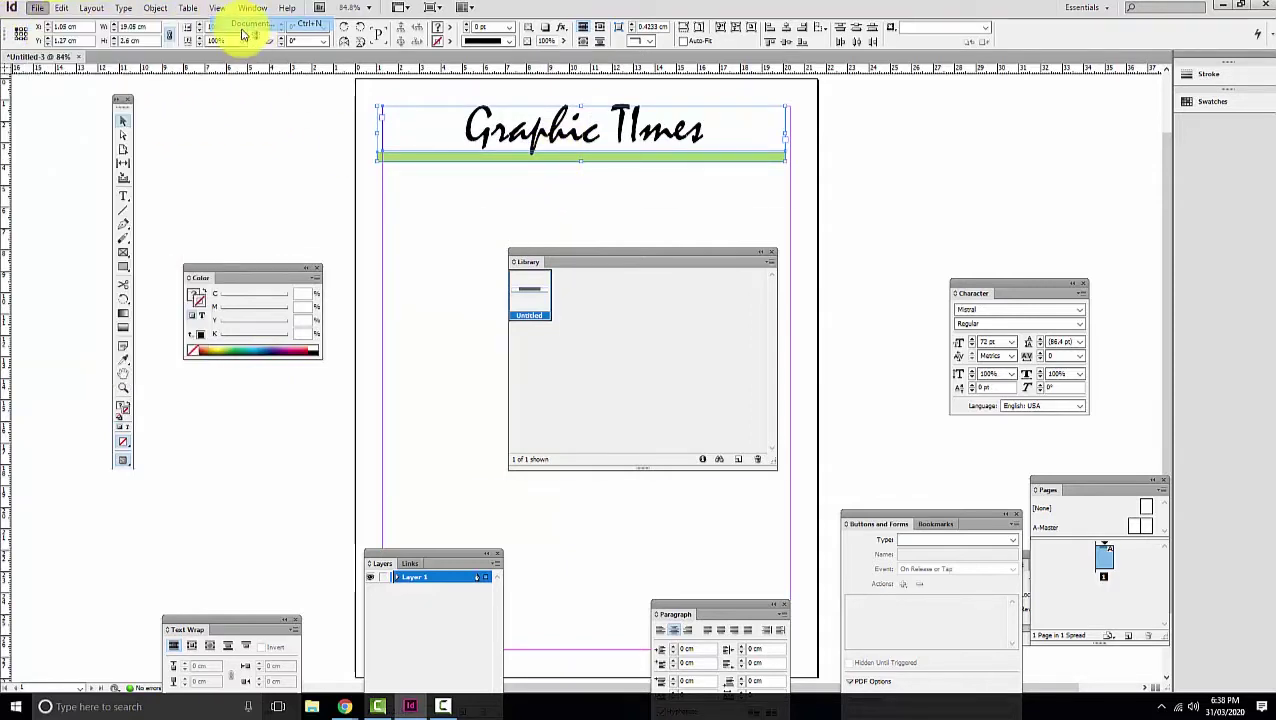
click(767, 250)
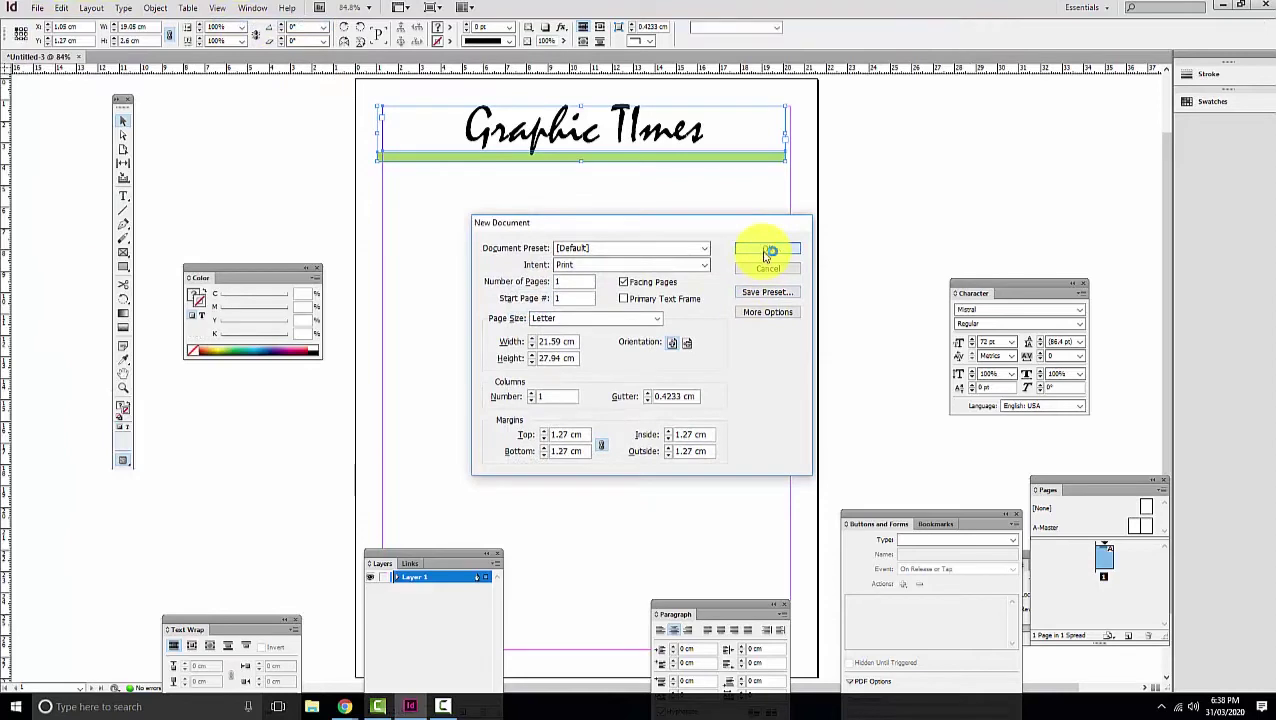
drag(529, 290, 585, 137)
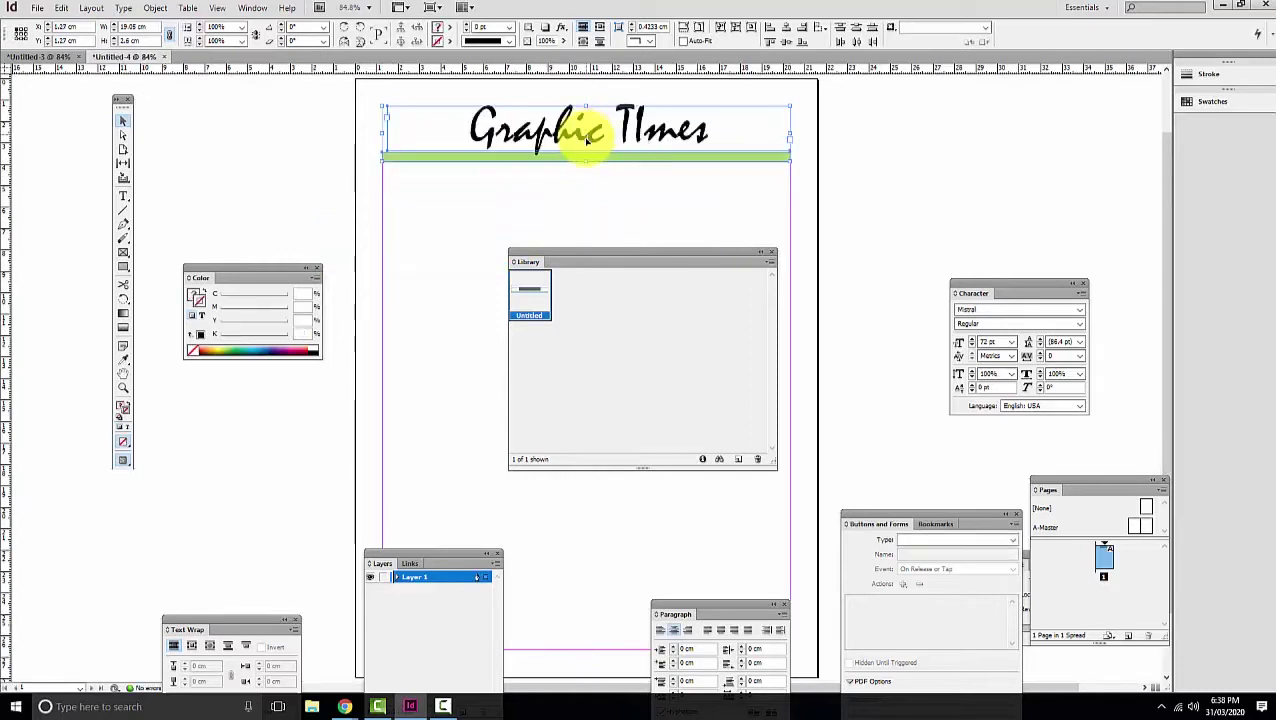
drag(587, 274, 978, 235)
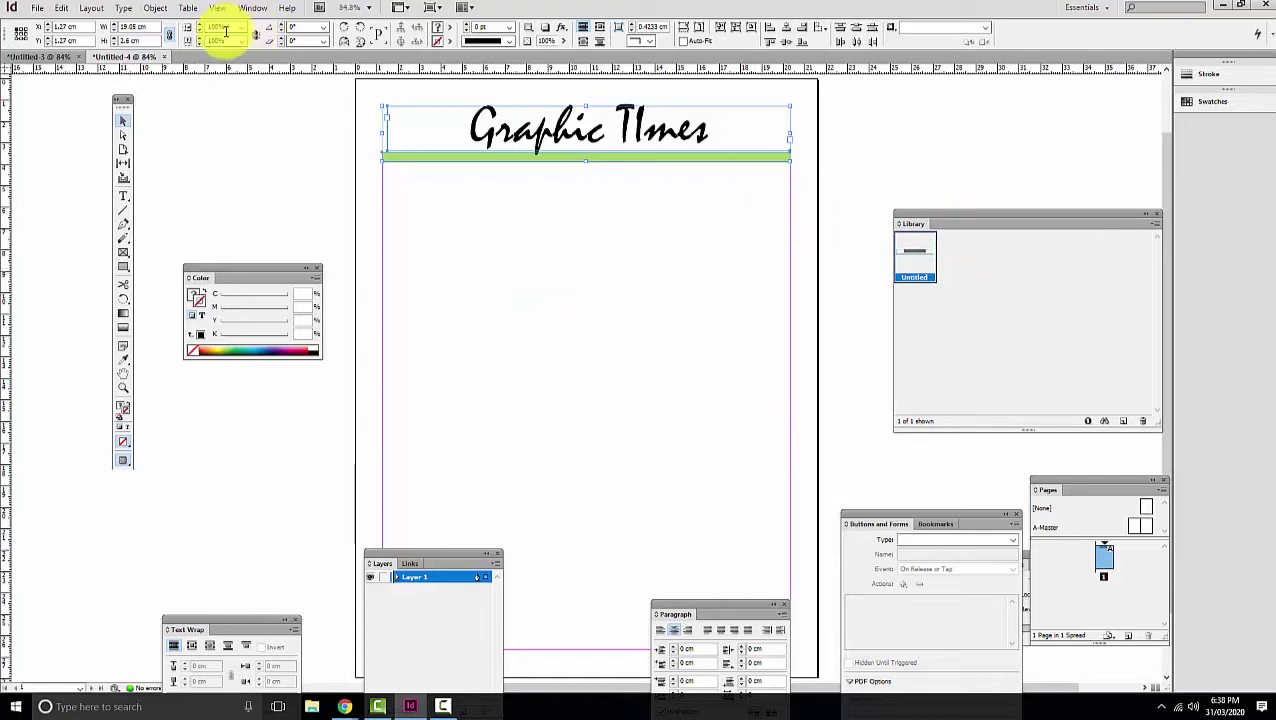
Set Margins and Columns to 4 columns with a 0.3 cm gutter.
click(89, 12)
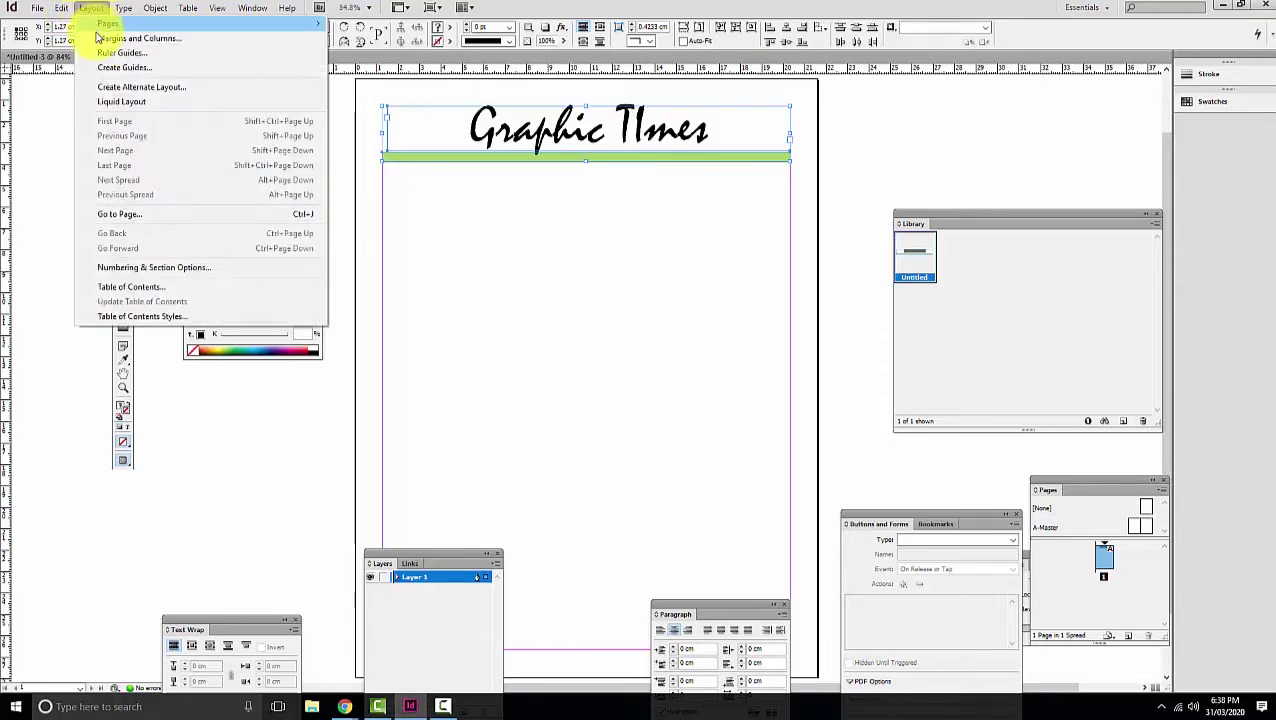
click(155, 40)
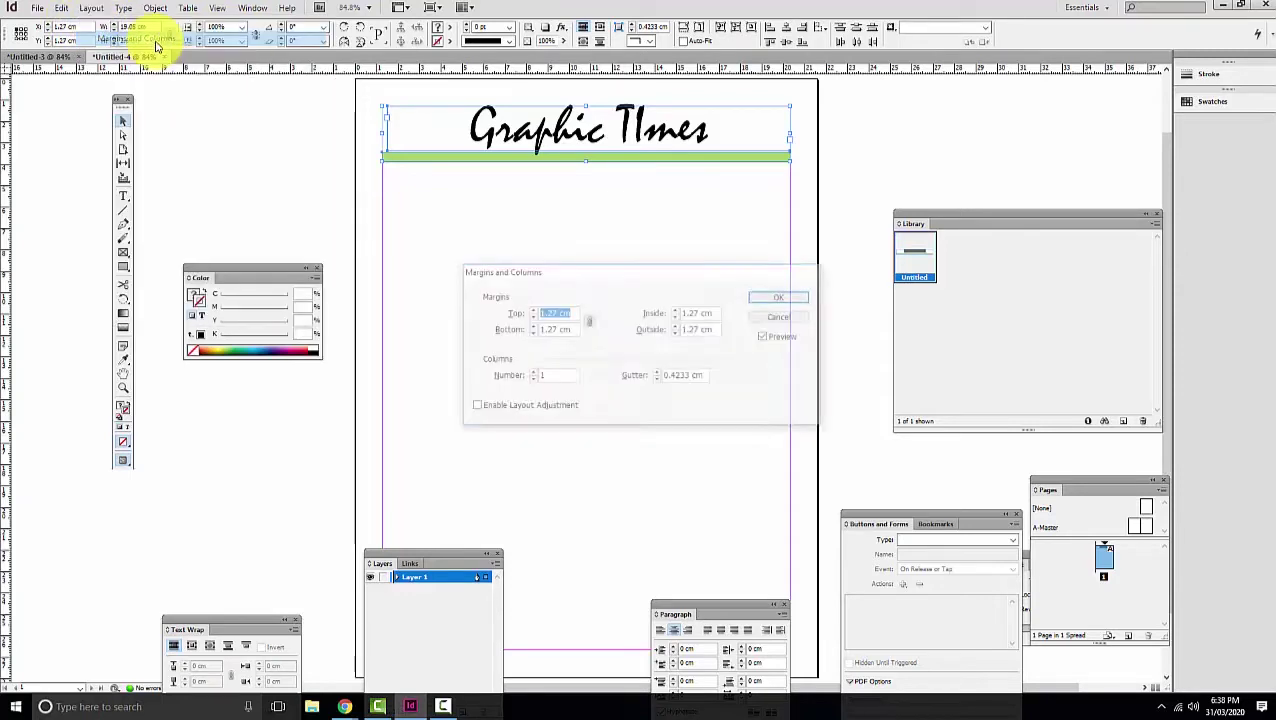
double_click(553, 376)
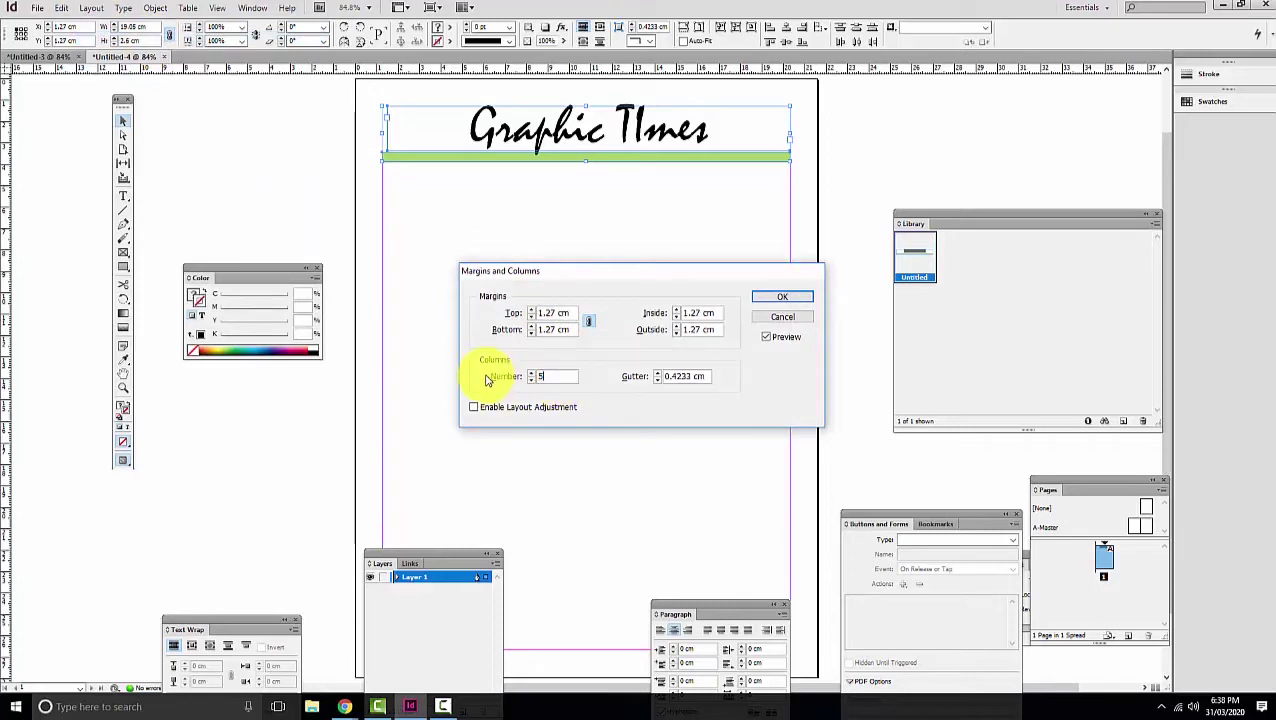
text(5)
click(477, 410)
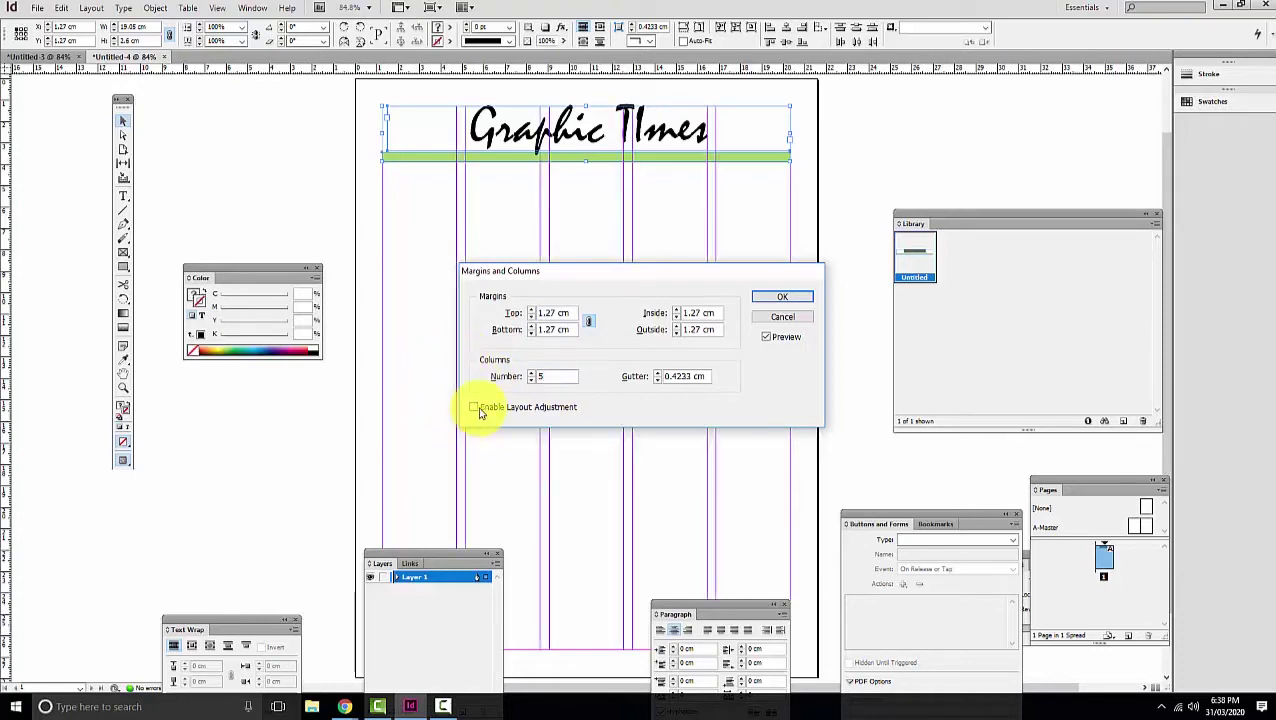
double_click(562, 377)
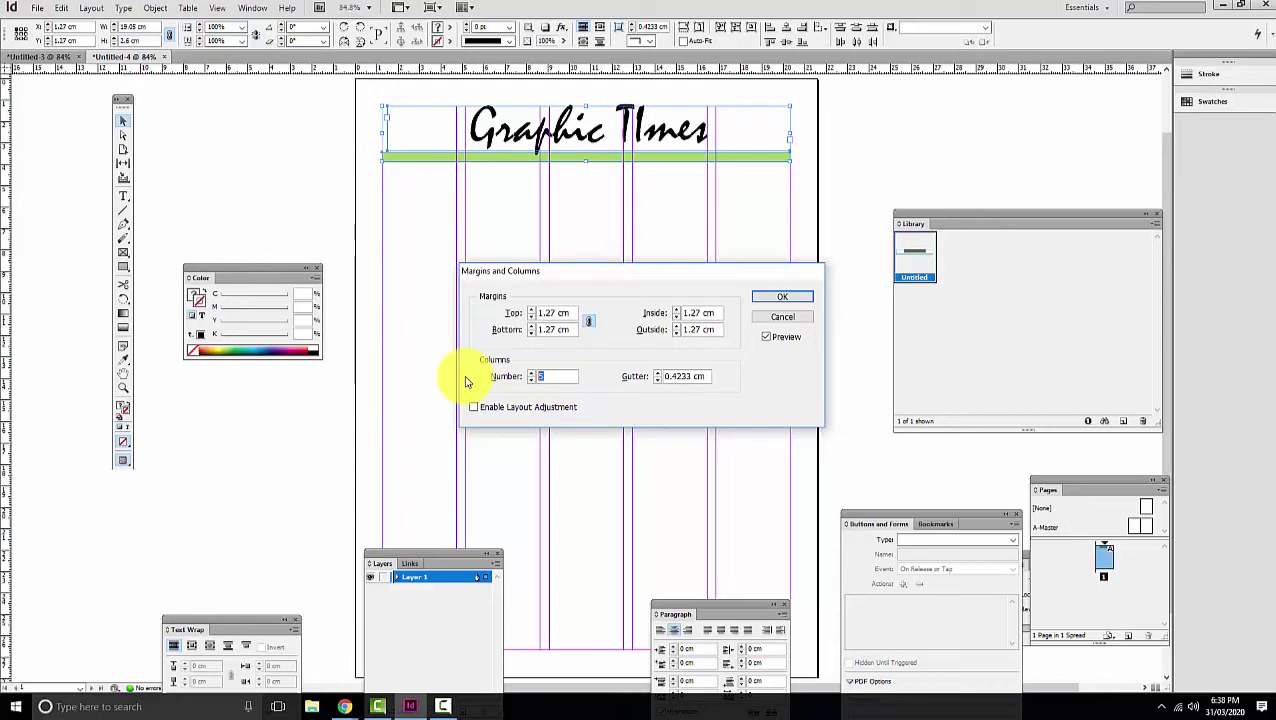
text(4)
click(709, 376)
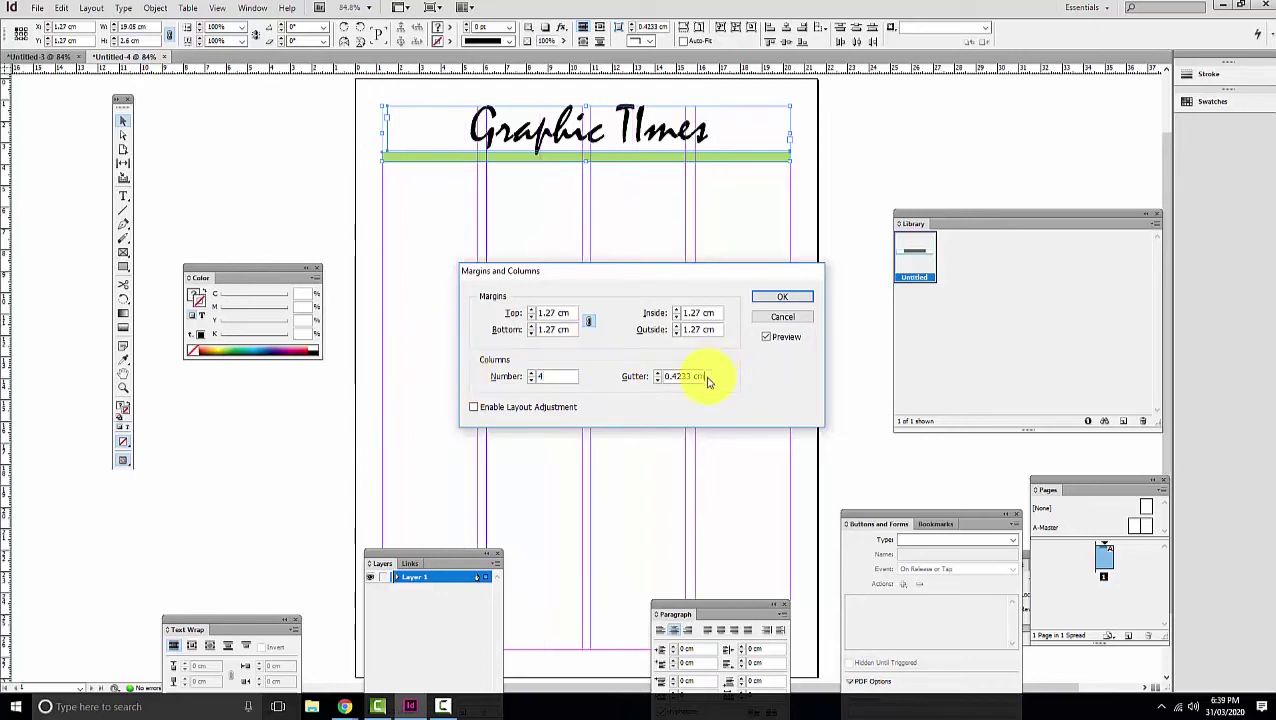
drag(708, 381, 668, 377)
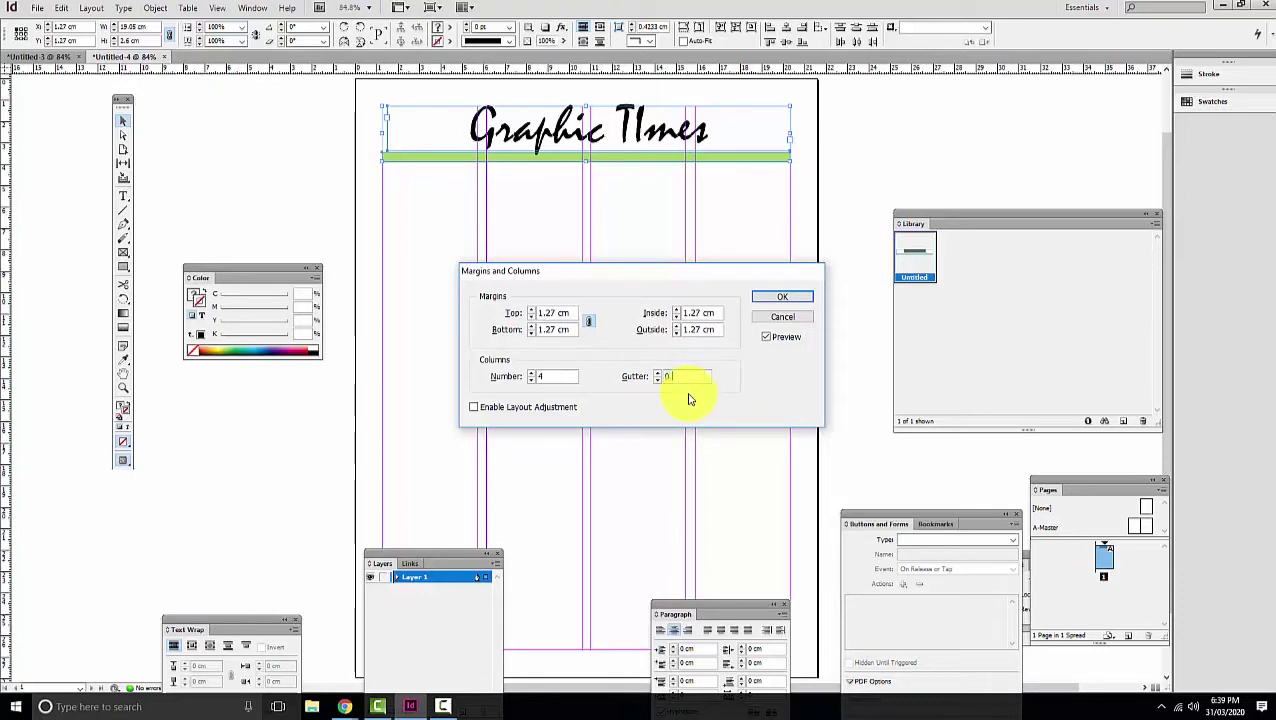
text(3)
key(Tab)
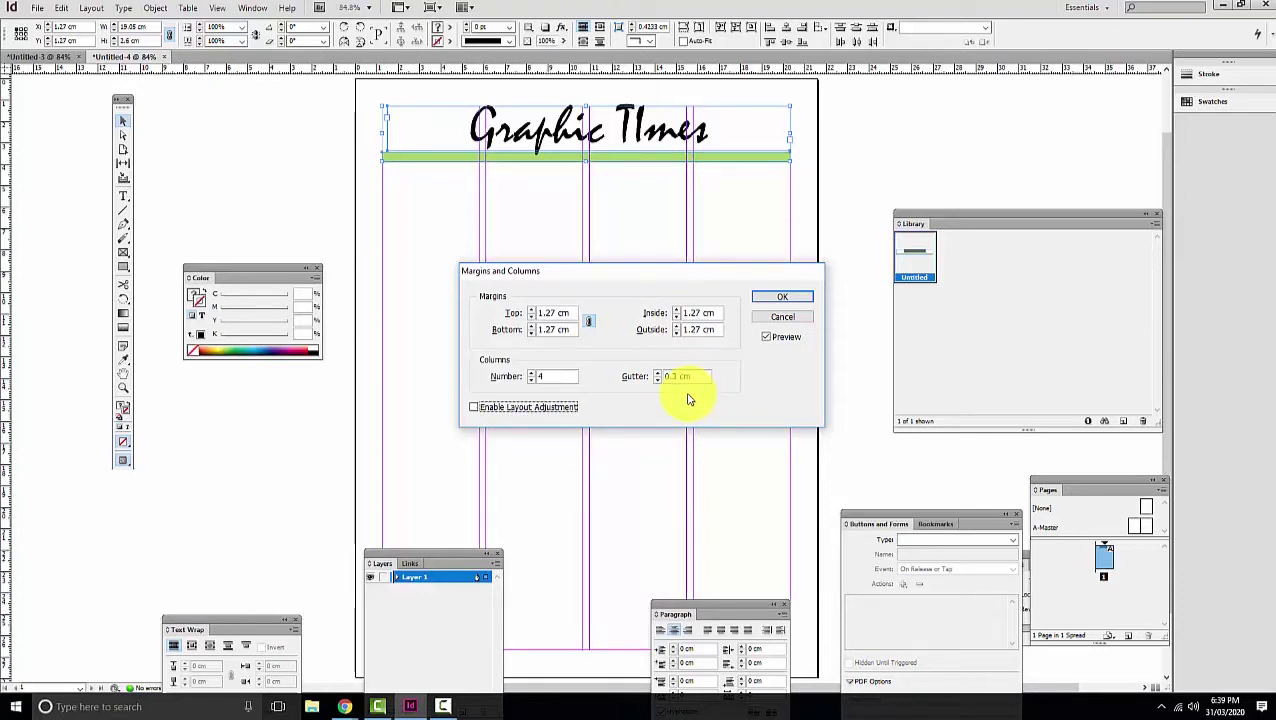
click(798, 298)
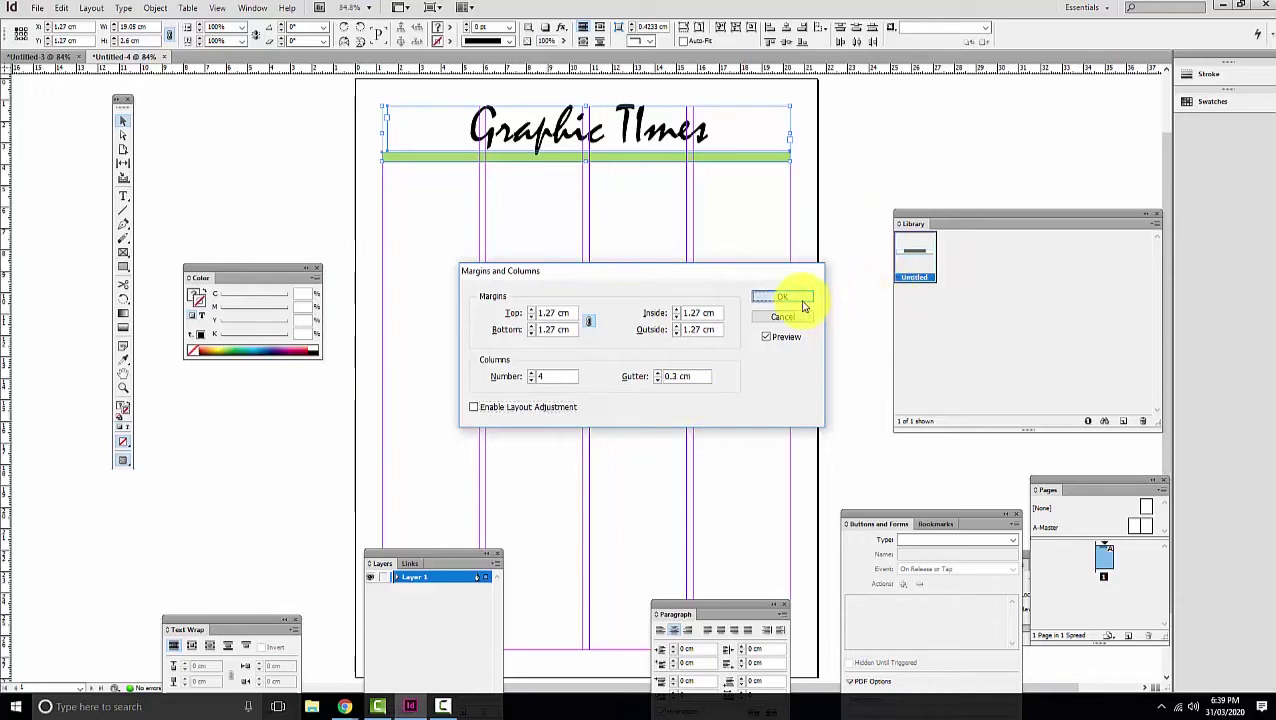
click(124, 198)
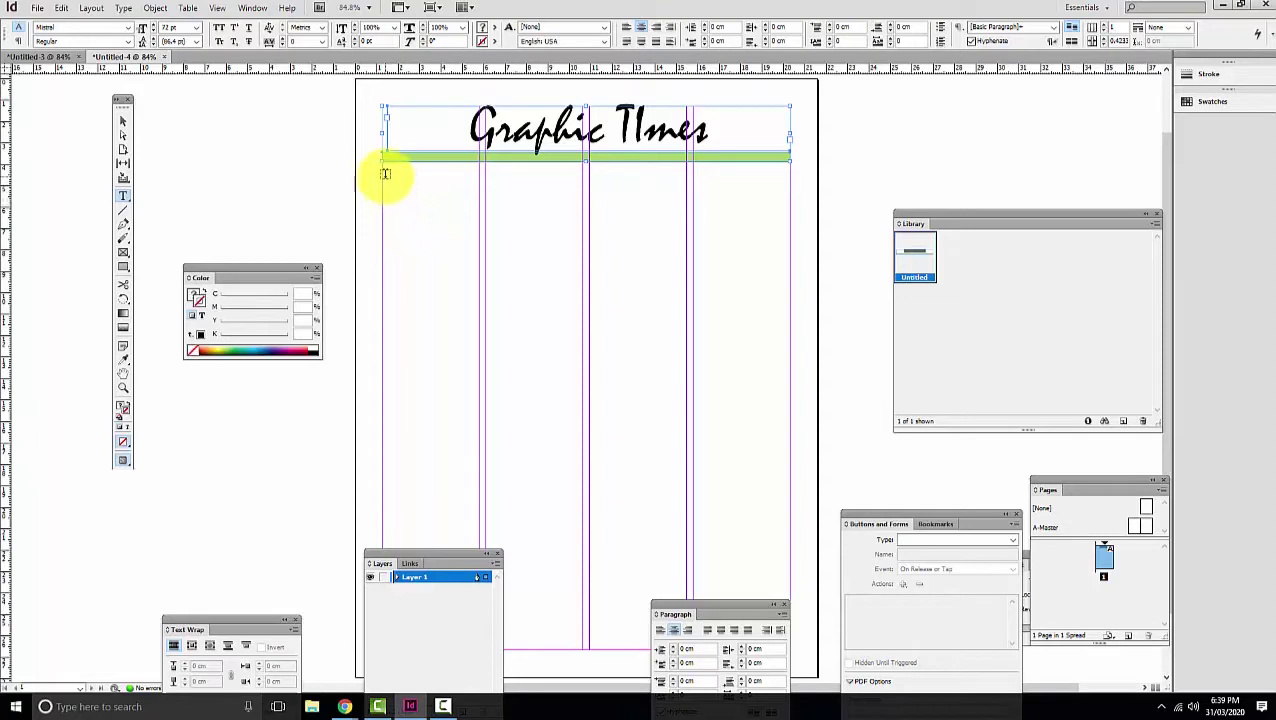
Draw a text frame in the first column and fill it with placeholder text.
drag(384, 174, 476, 632)
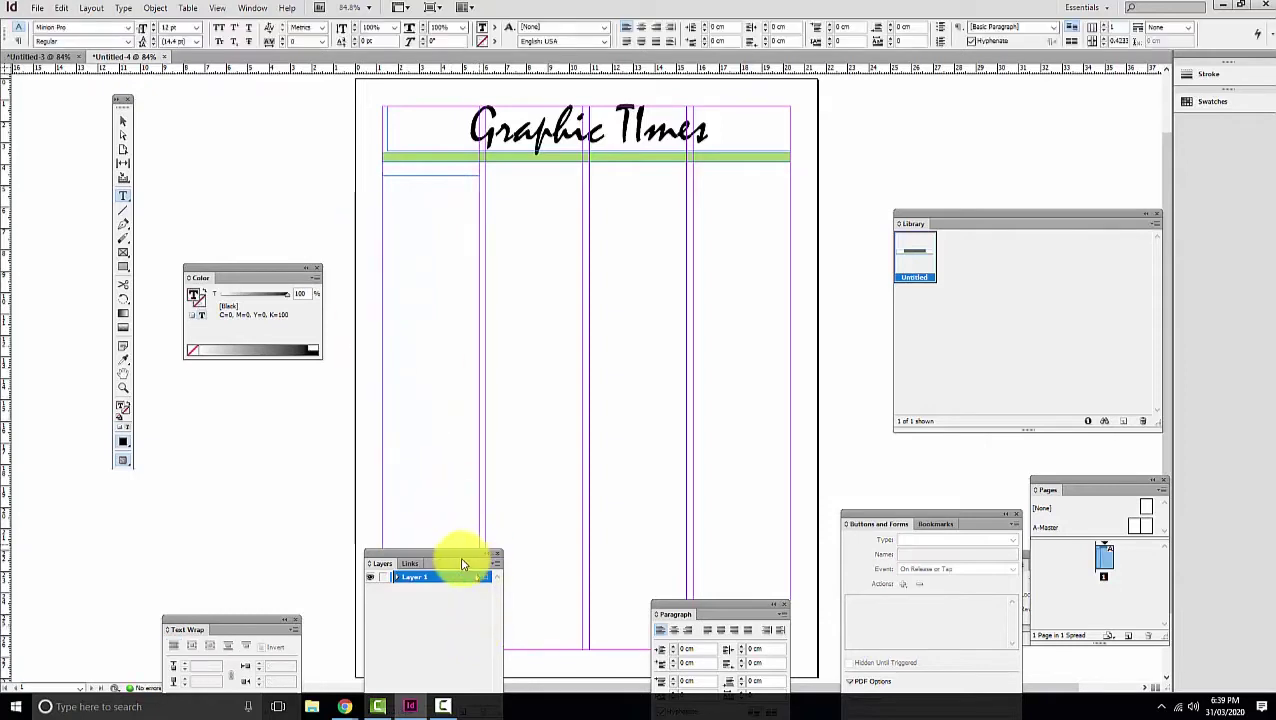
drag(459, 562, 116, 452)
click(123, 9)
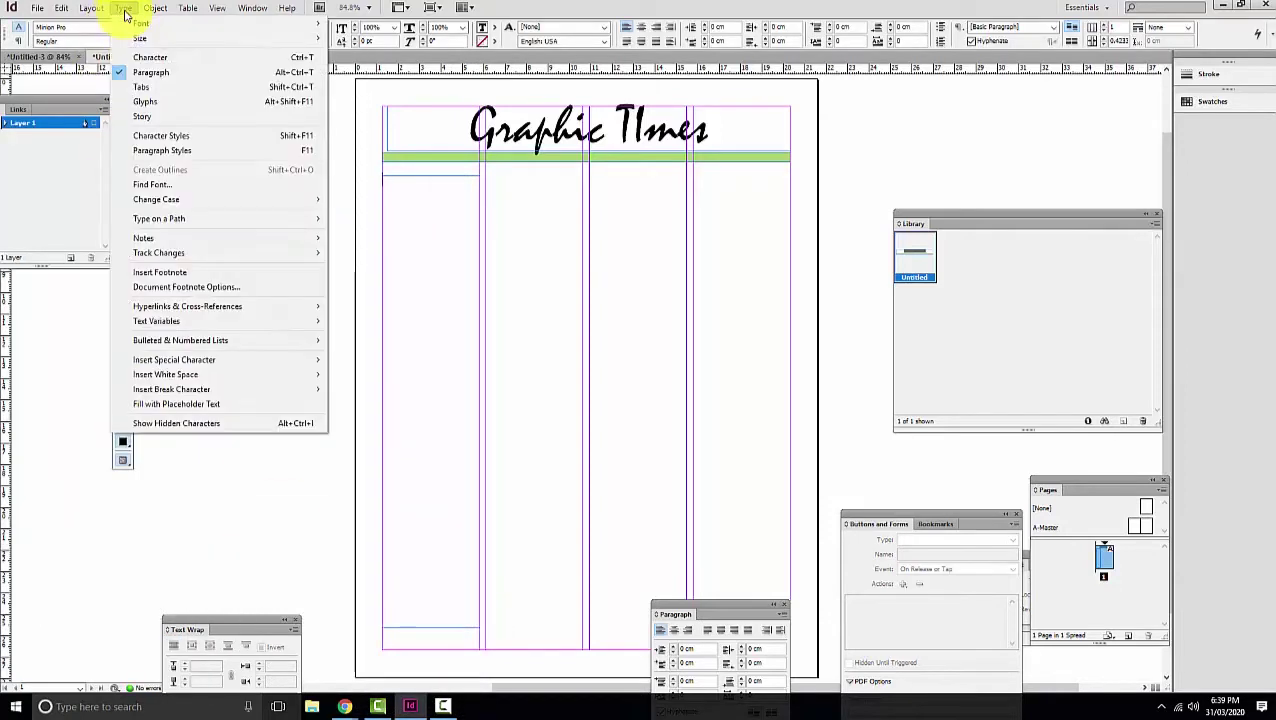
click(219, 410)
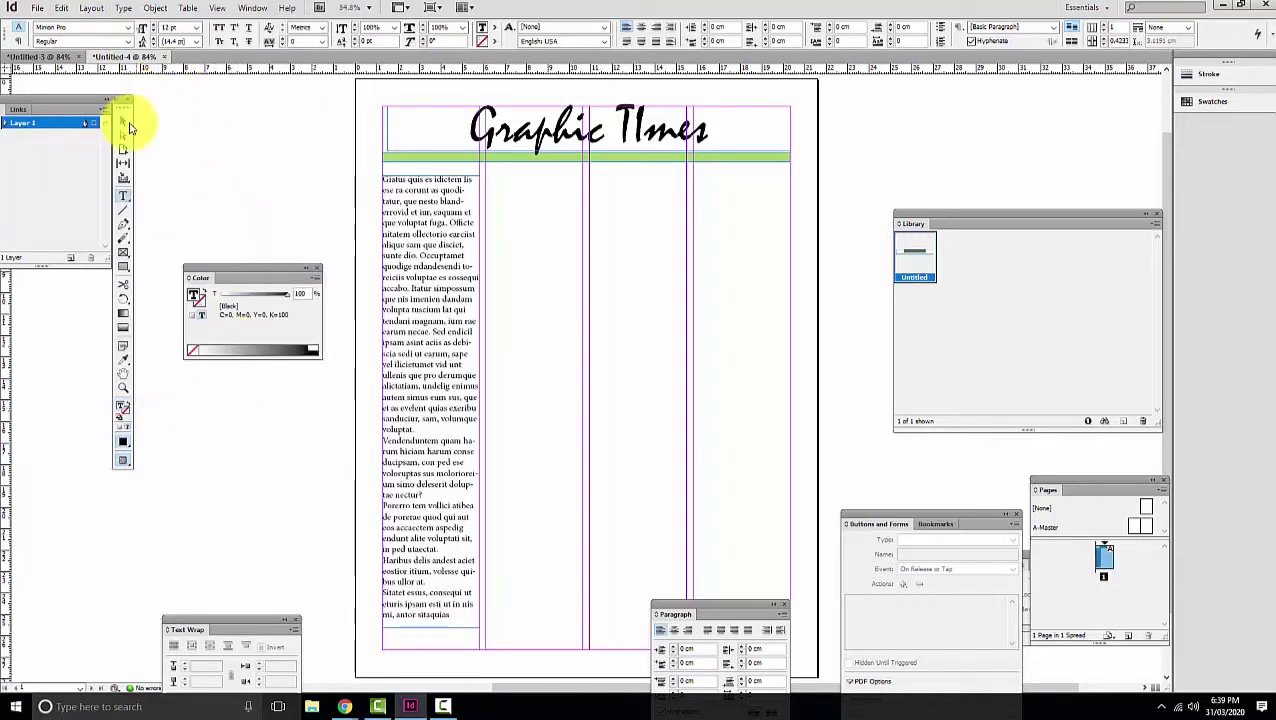
Nudge the placeholder text frame up and extend its bottom edge downward.
click(121, 123)
click(436, 229)
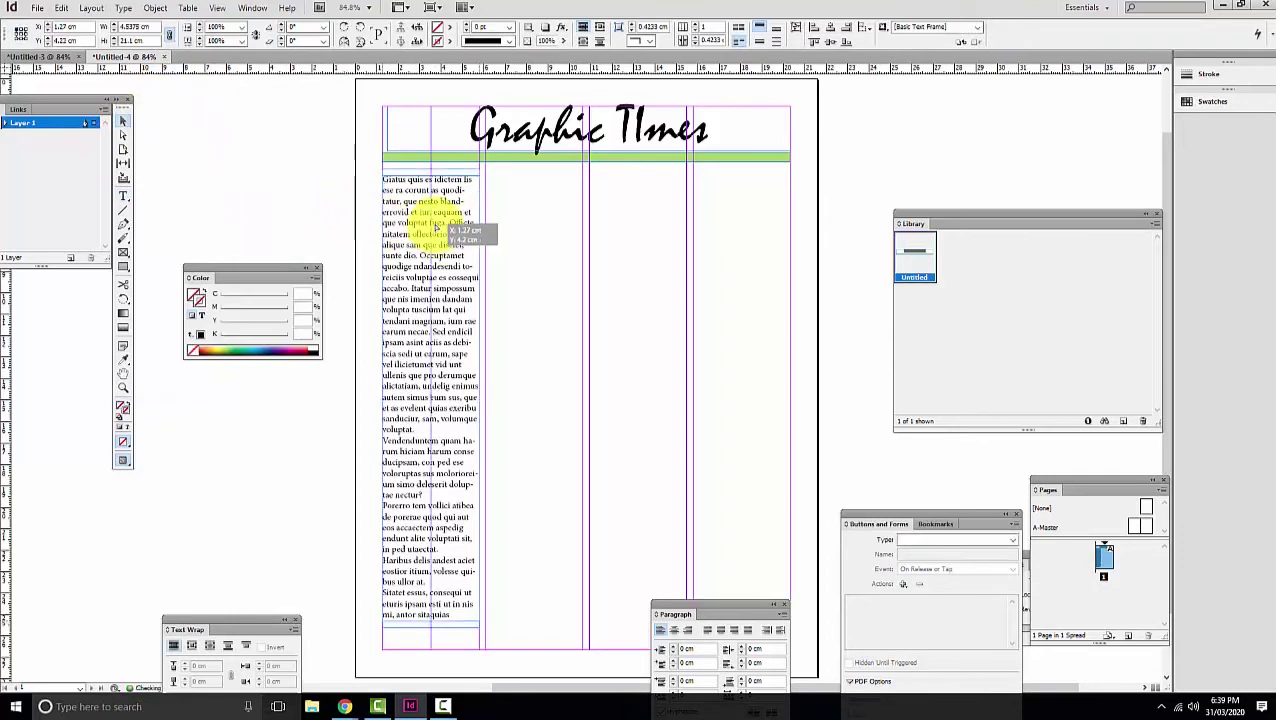
drag(436, 229, 436, 221)
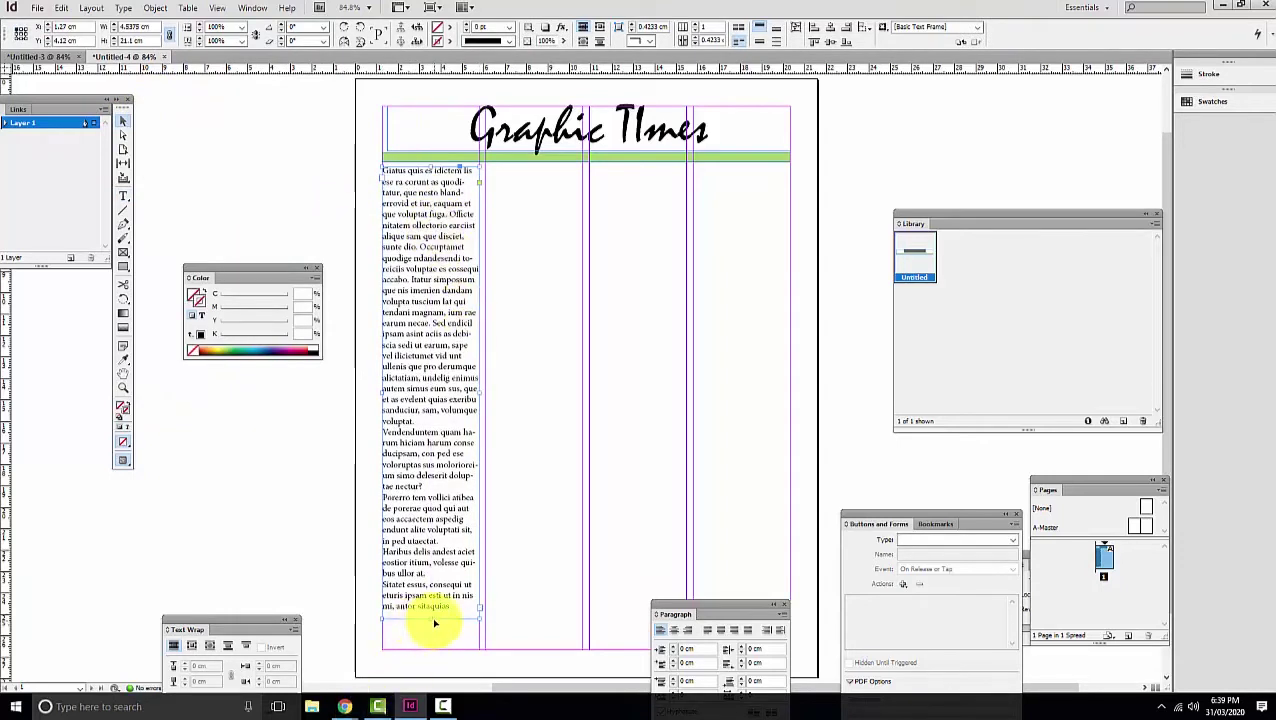
mouse_move(431, 619)
mouse_down()
mouse_move(424, 607)
mouse_move(430, 635)
mouse_up()
Refill the frame with placeholder text and trim it to the column bottom.
click(123, 196)
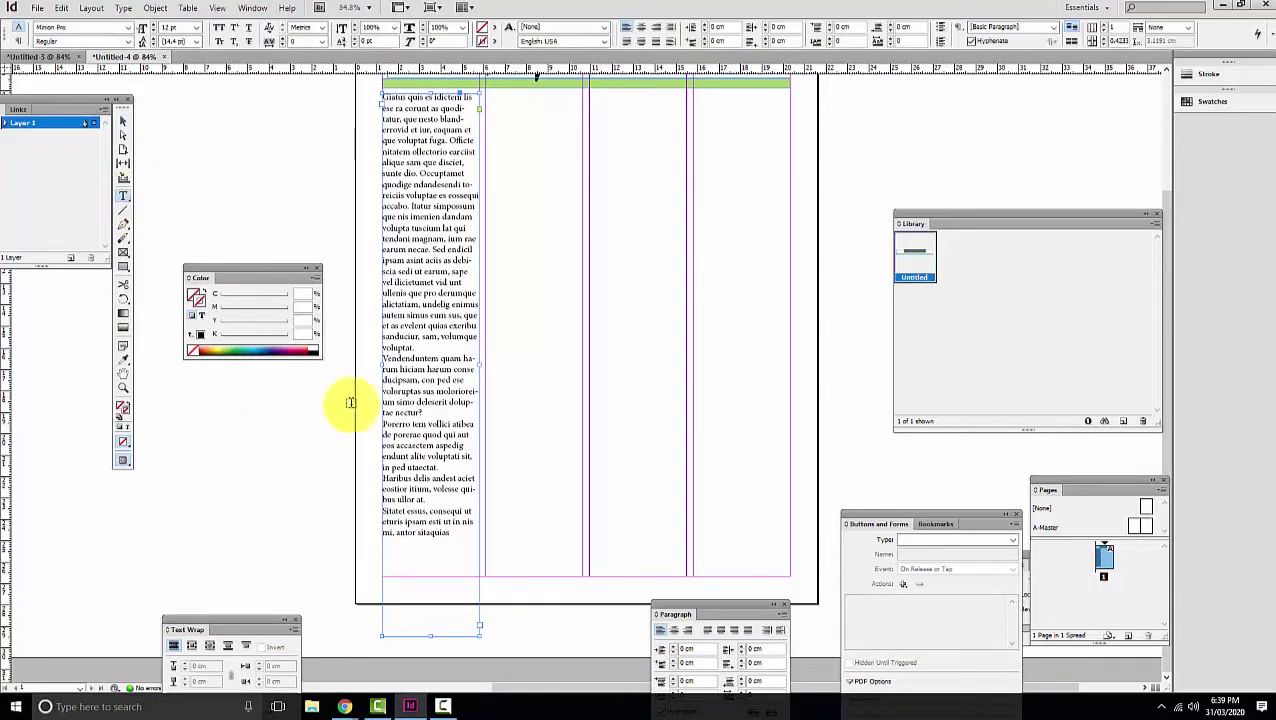
click(456, 533)
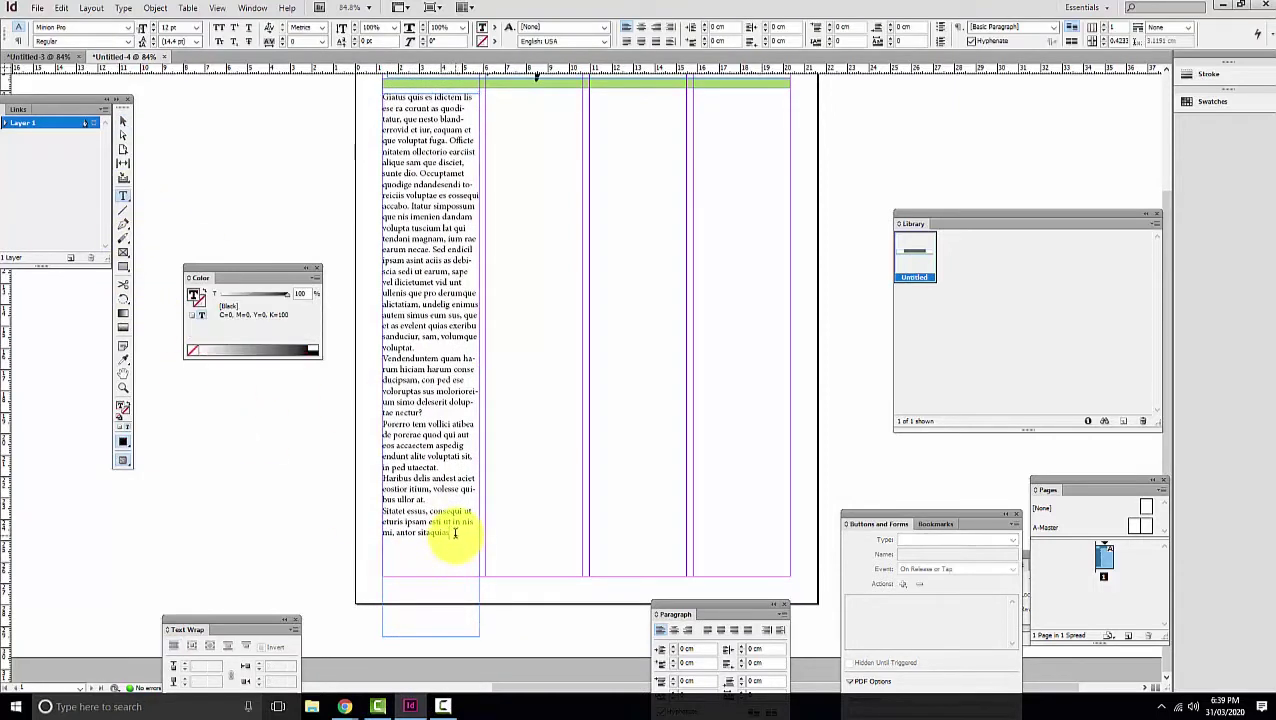
click(124, 9)
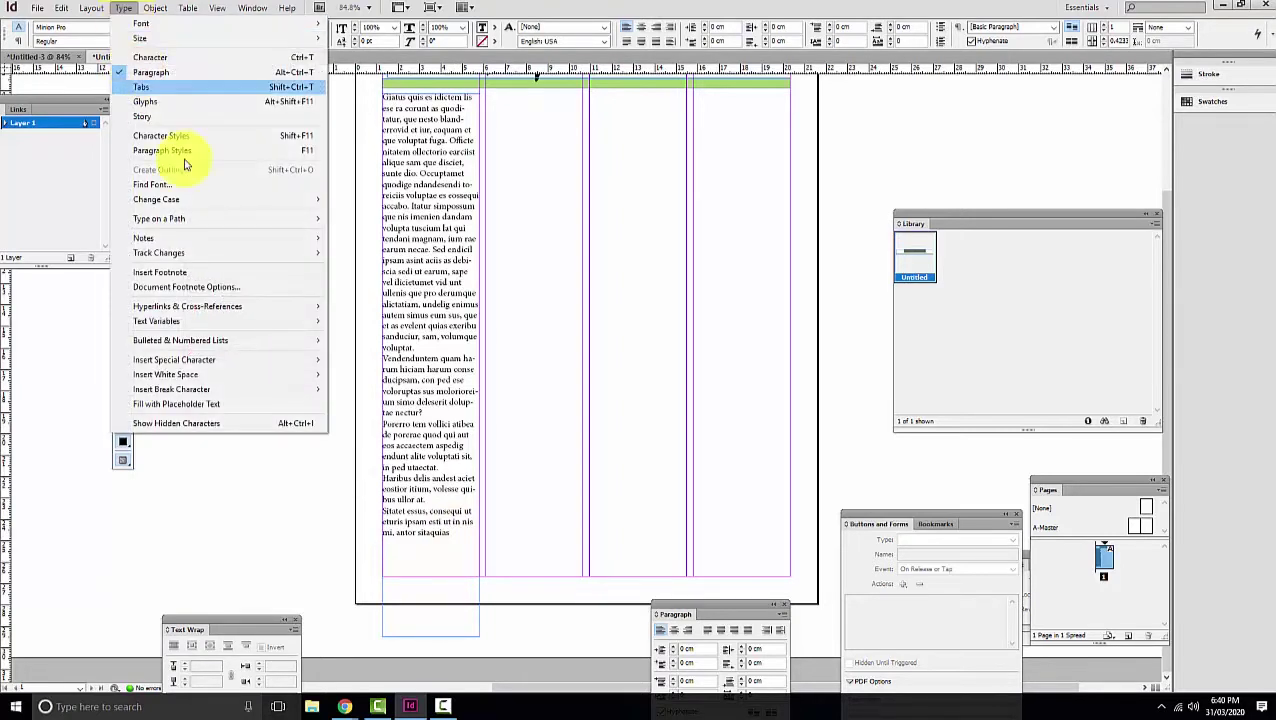
click(226, 403)
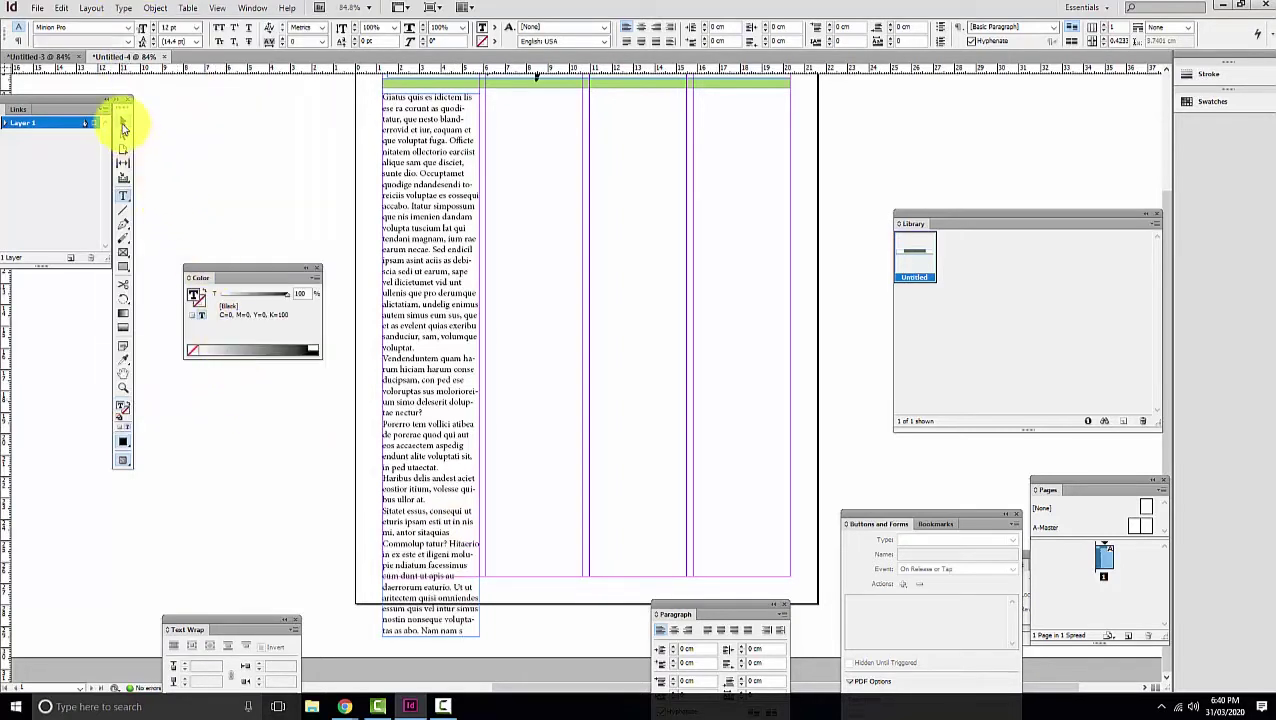
click(123, 123)
drag(430, 636, 431, 574)
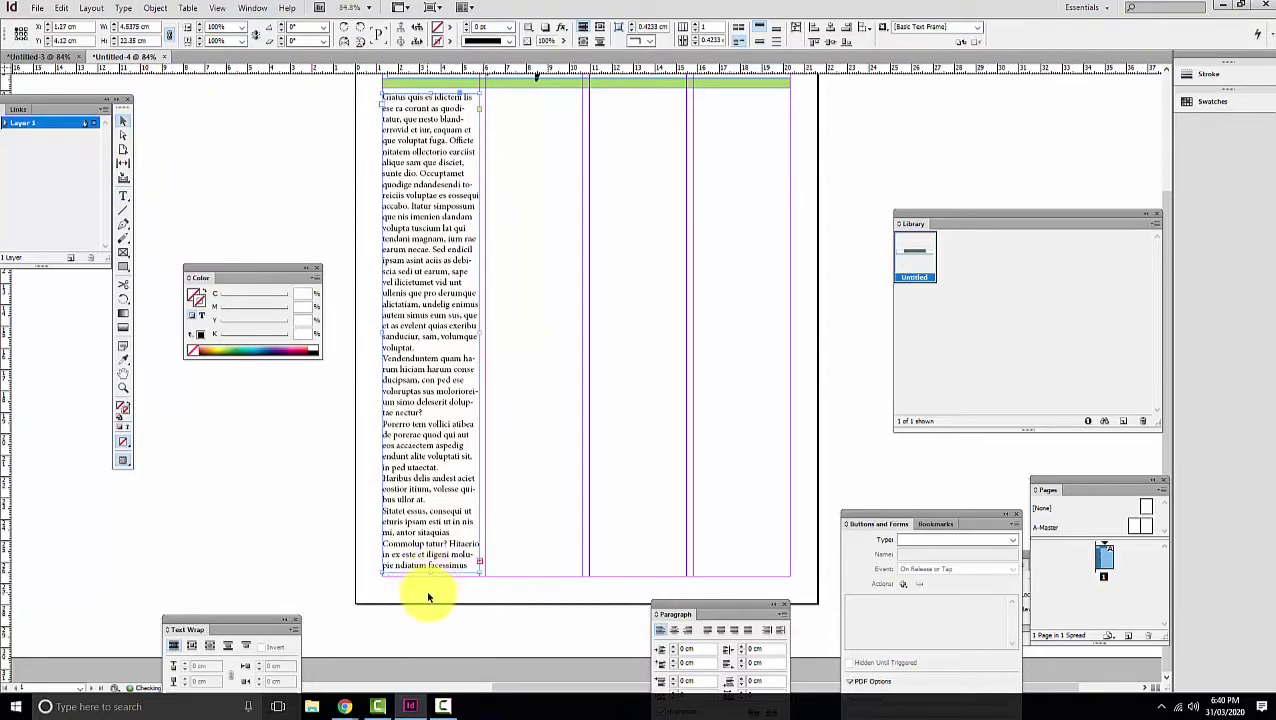
Thread the first column's overflow text into a full-height frame drawn down column 2.
scroll(452, 599, up, 1)
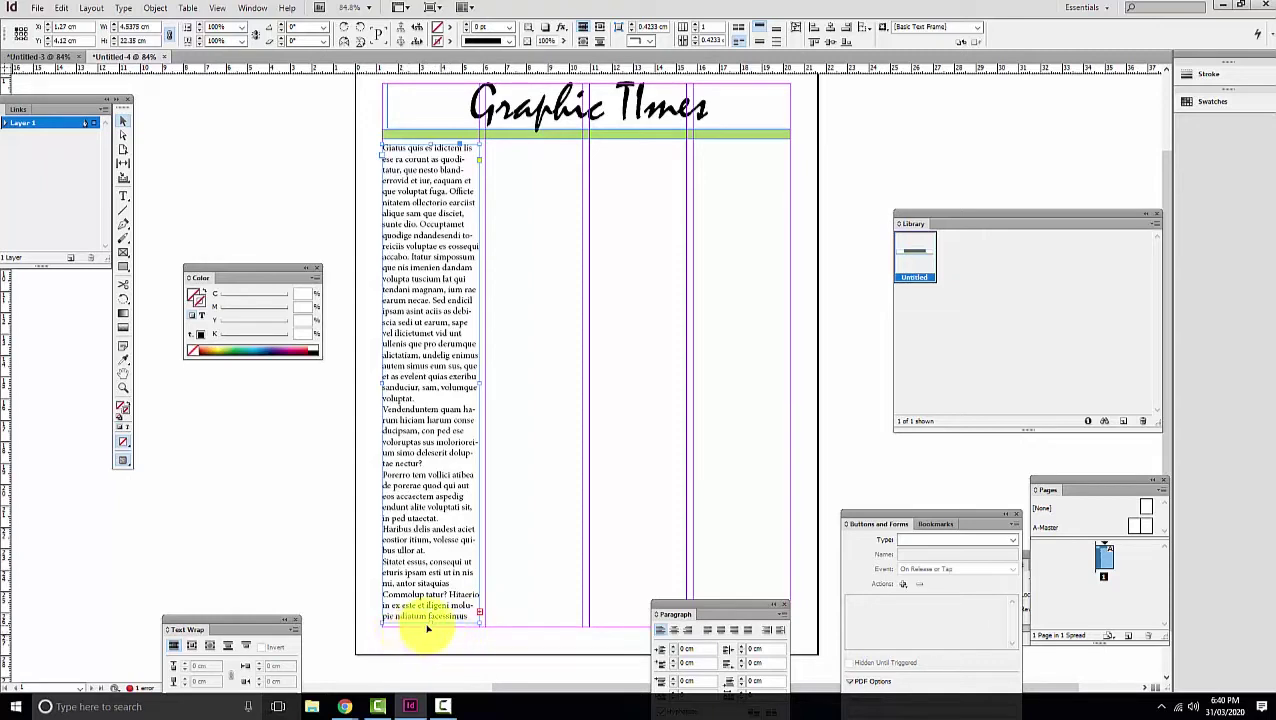
click(480, 615)
click(490, 144)
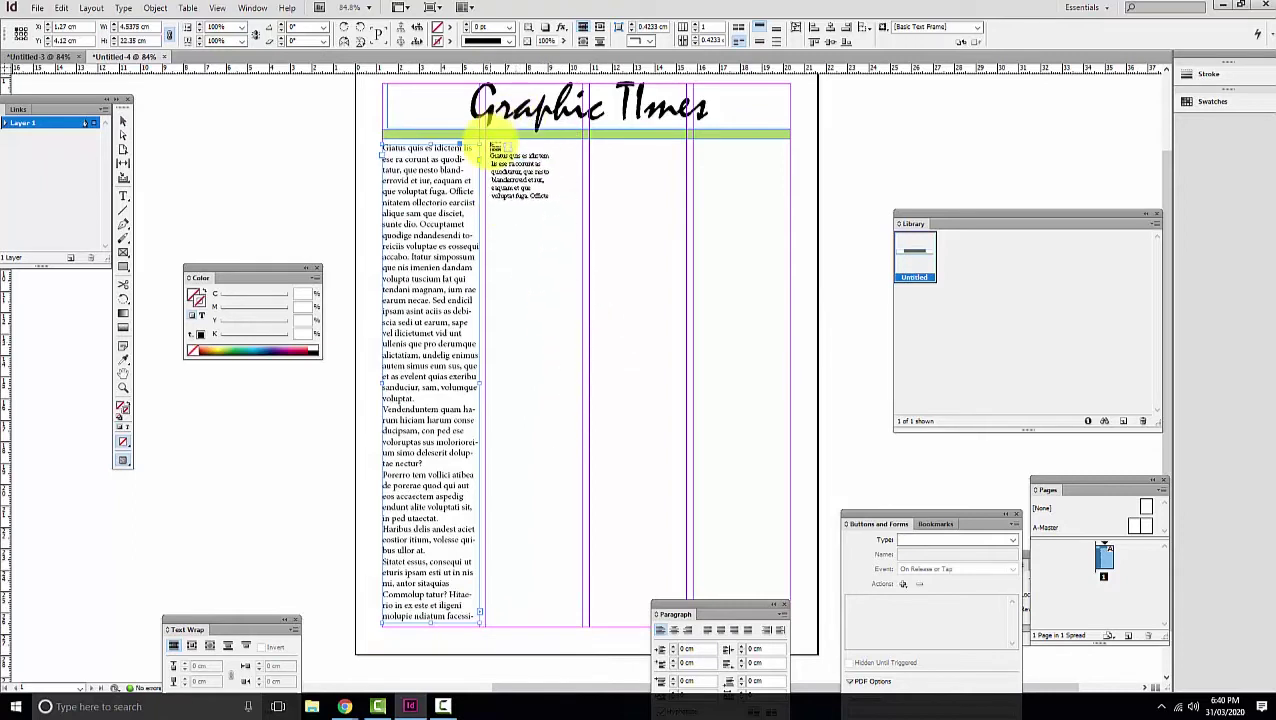
key(ctrl+z)
drag(487, 145, 582, 626)
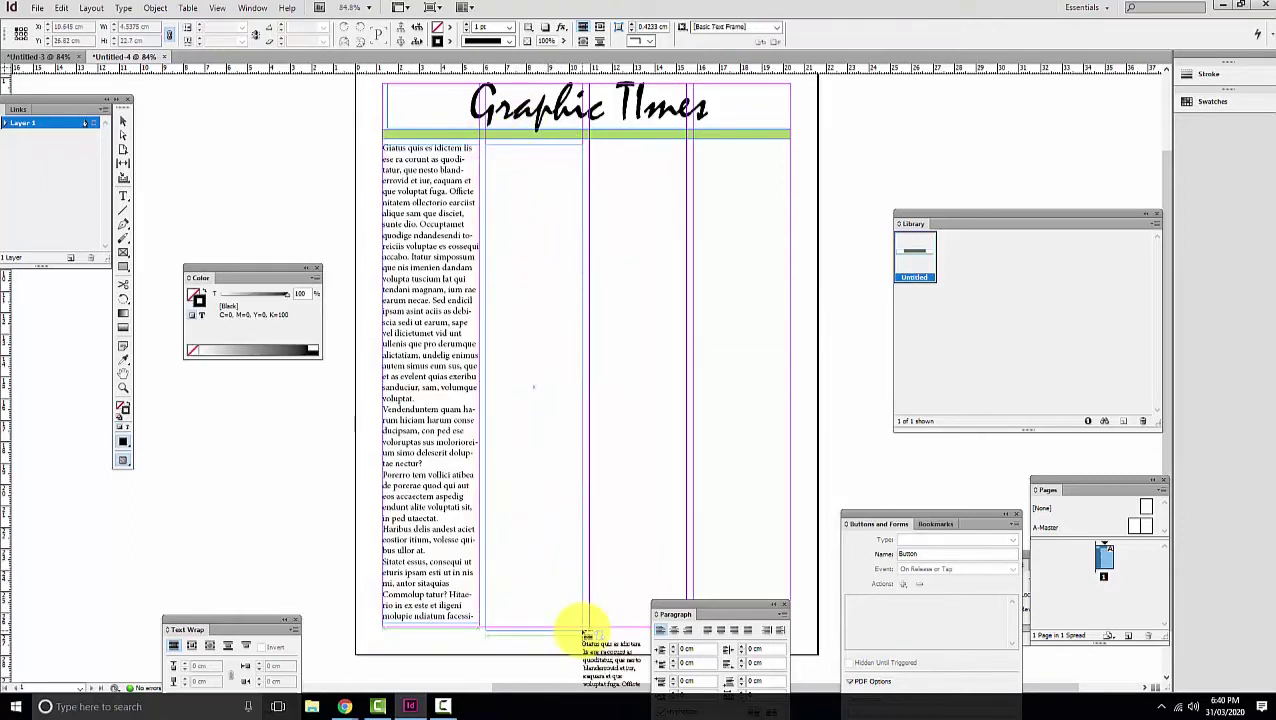
Insert line breaks after 'voluptat.' and after 'Giatus quis es'.
click(124, 194)
click(424, 398)
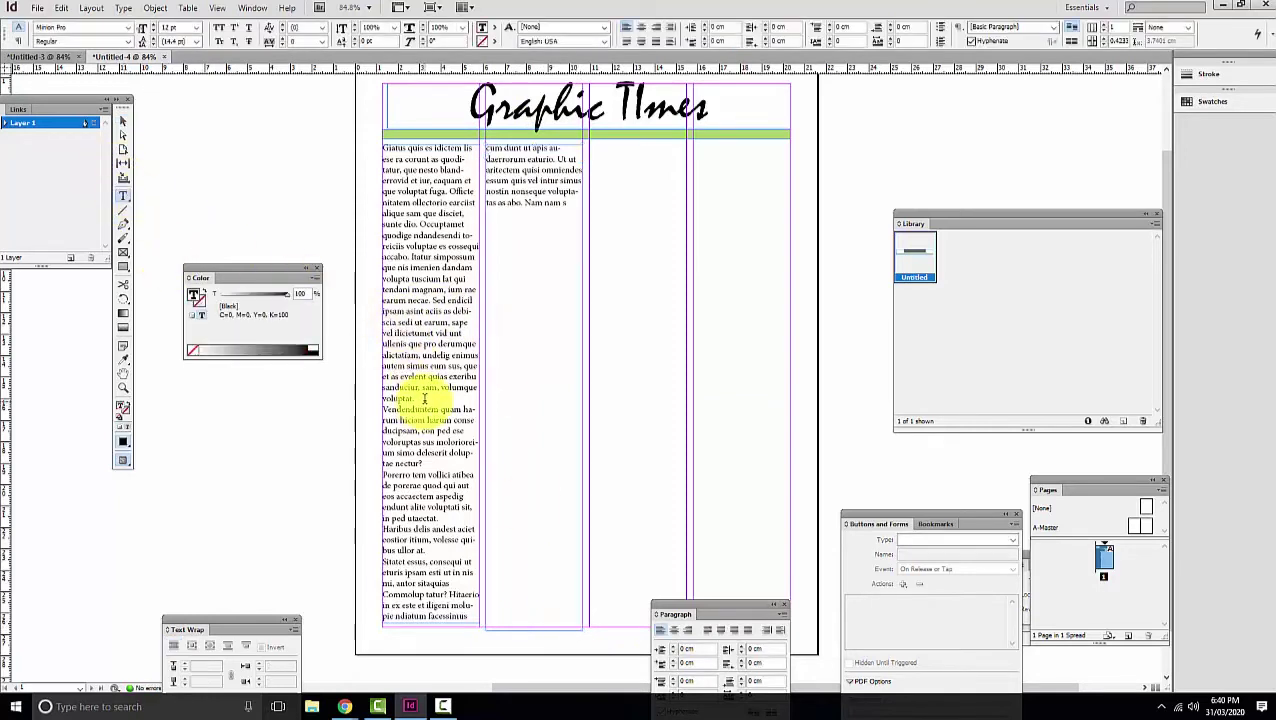
key(Return)
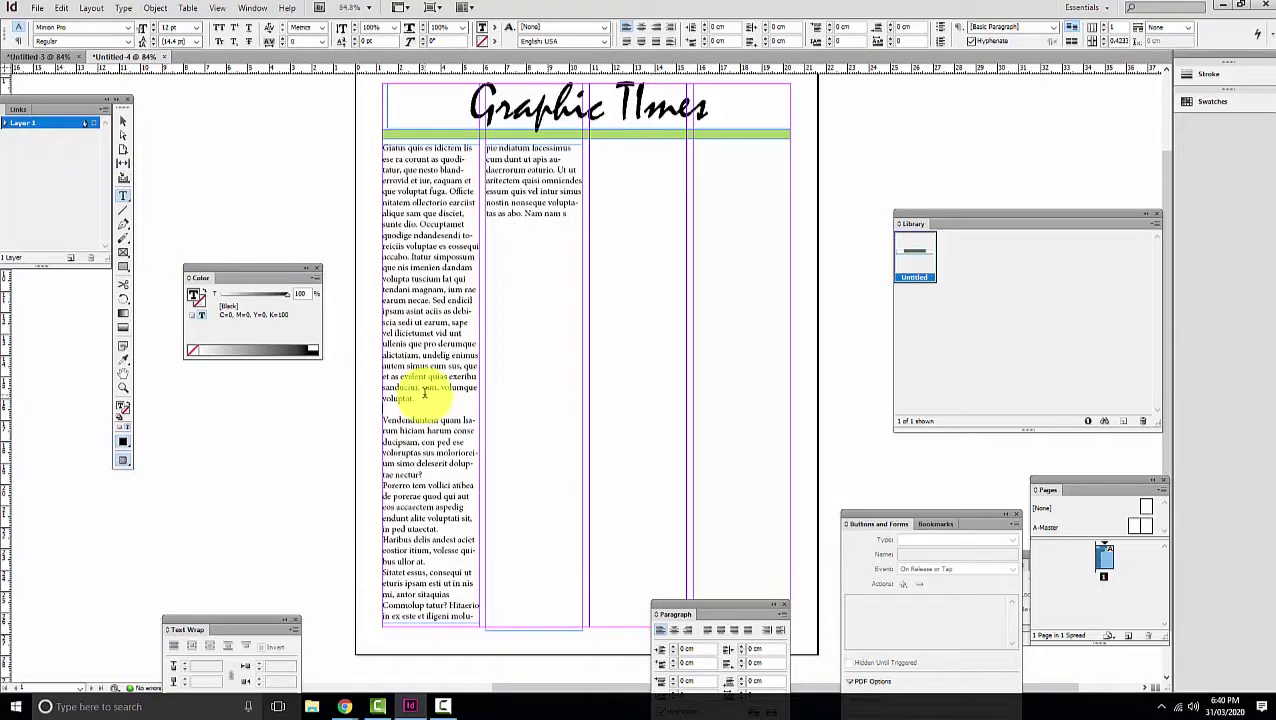
key(Return)
key(Return)
key(Return)
key(Return)
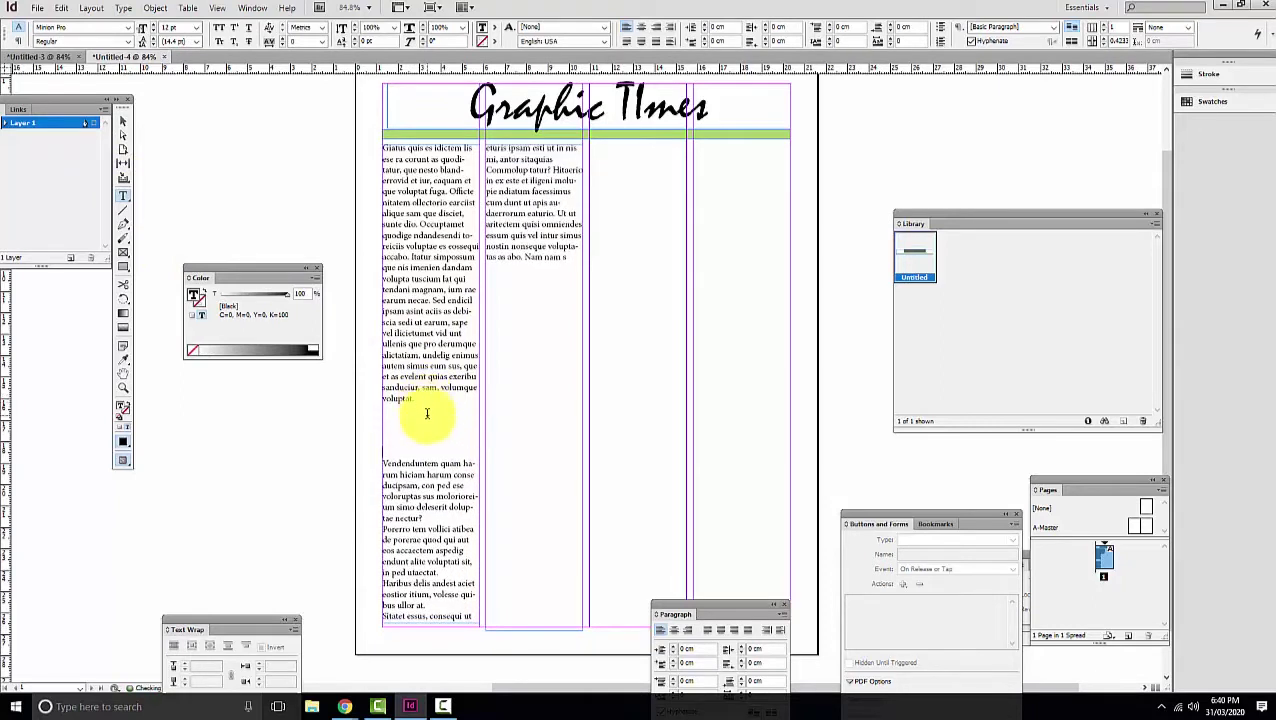
key(BackSpace)
key(BackSpace)
key(BackSpace)
key(BackSpace)
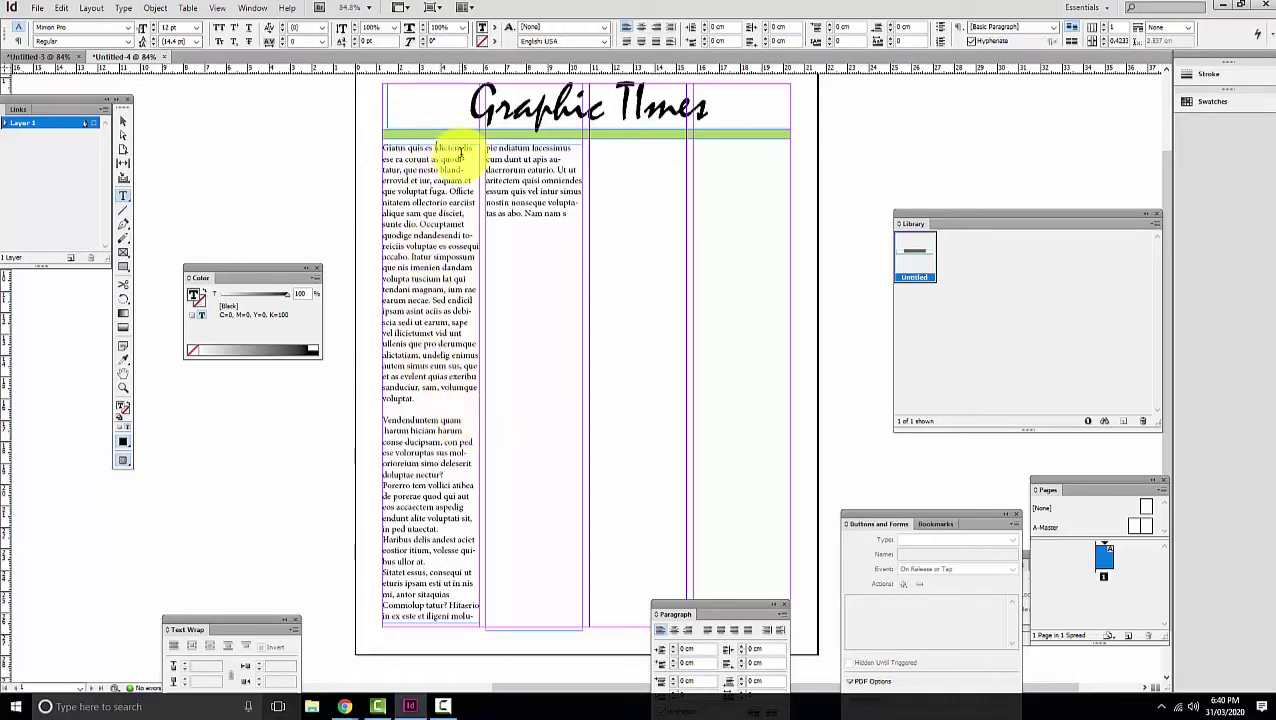
key(Return)
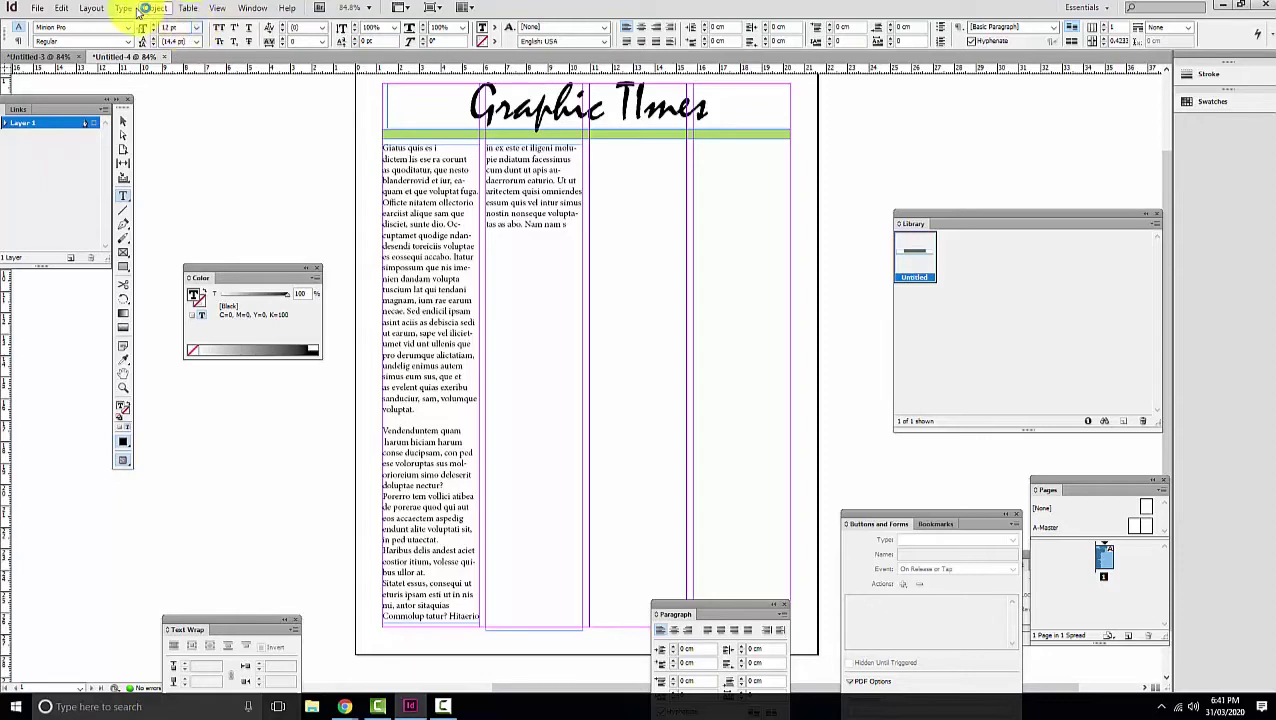
Create a new character style in the Character Styles panel and name it 'heading'.
click(134, 10)
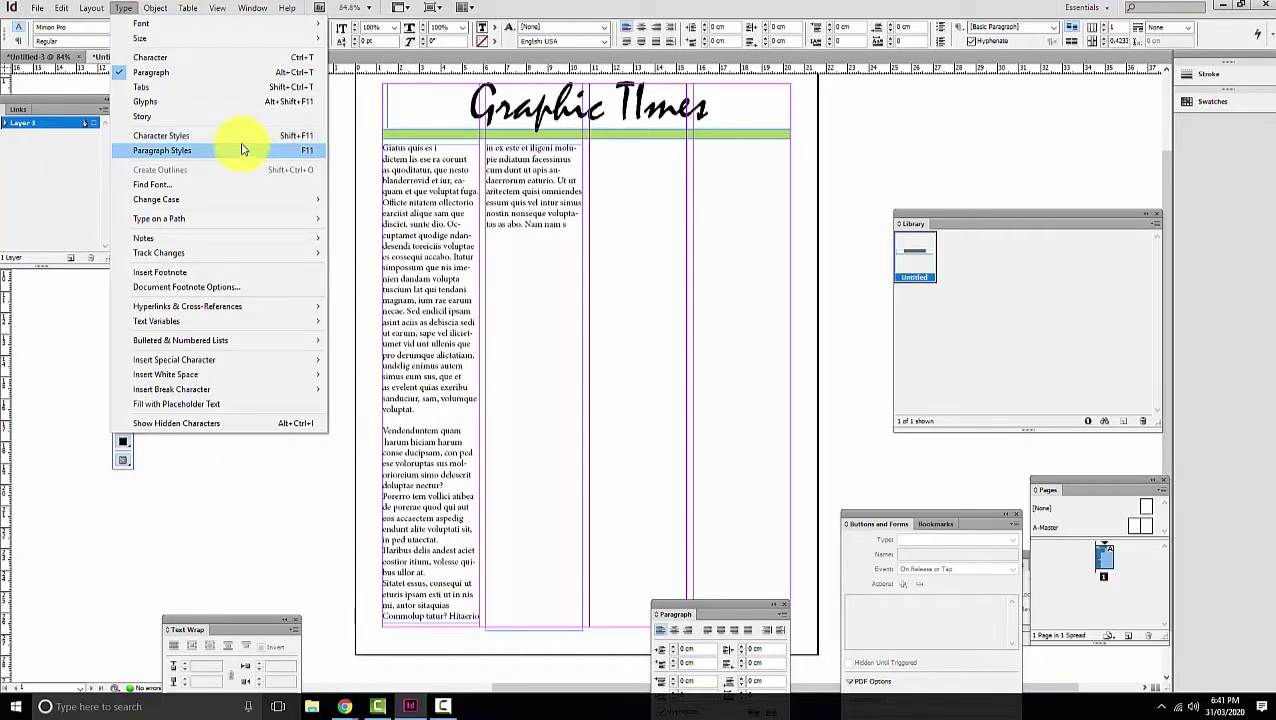
click(242, 138)
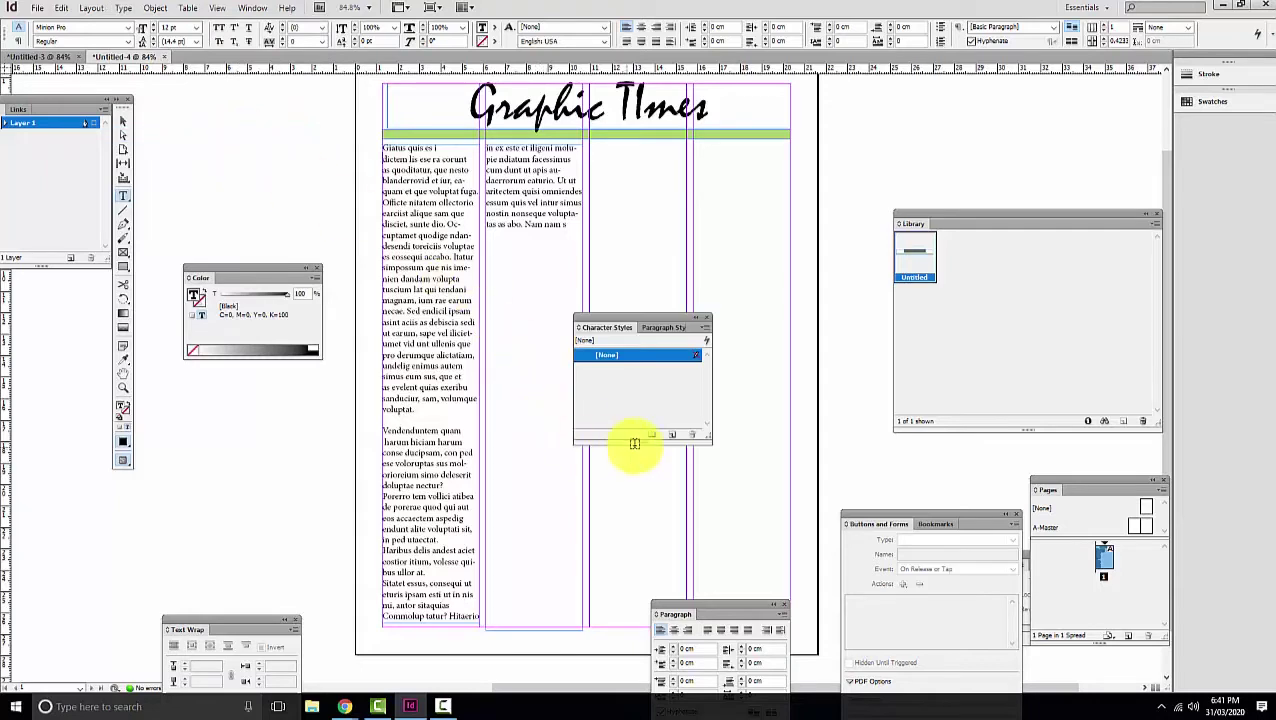
click(675, 441)
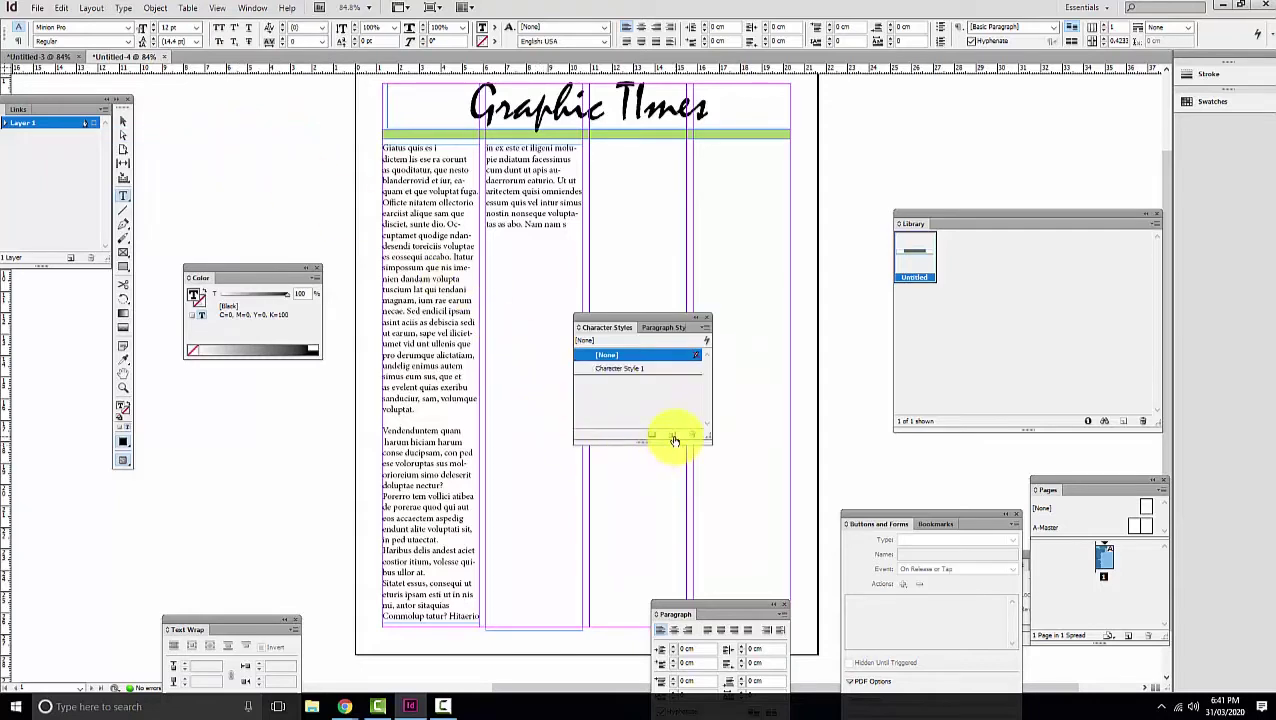
double_click(626, 372)
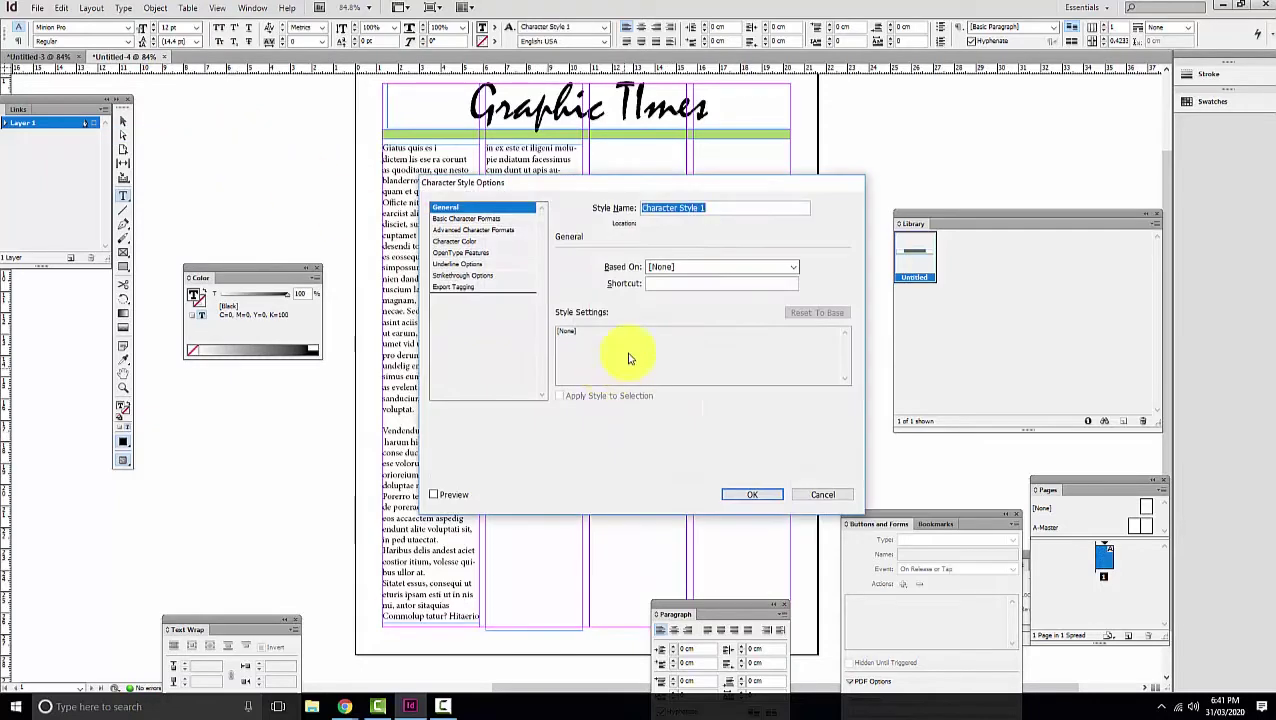
drag(711, 207, 325, 181)
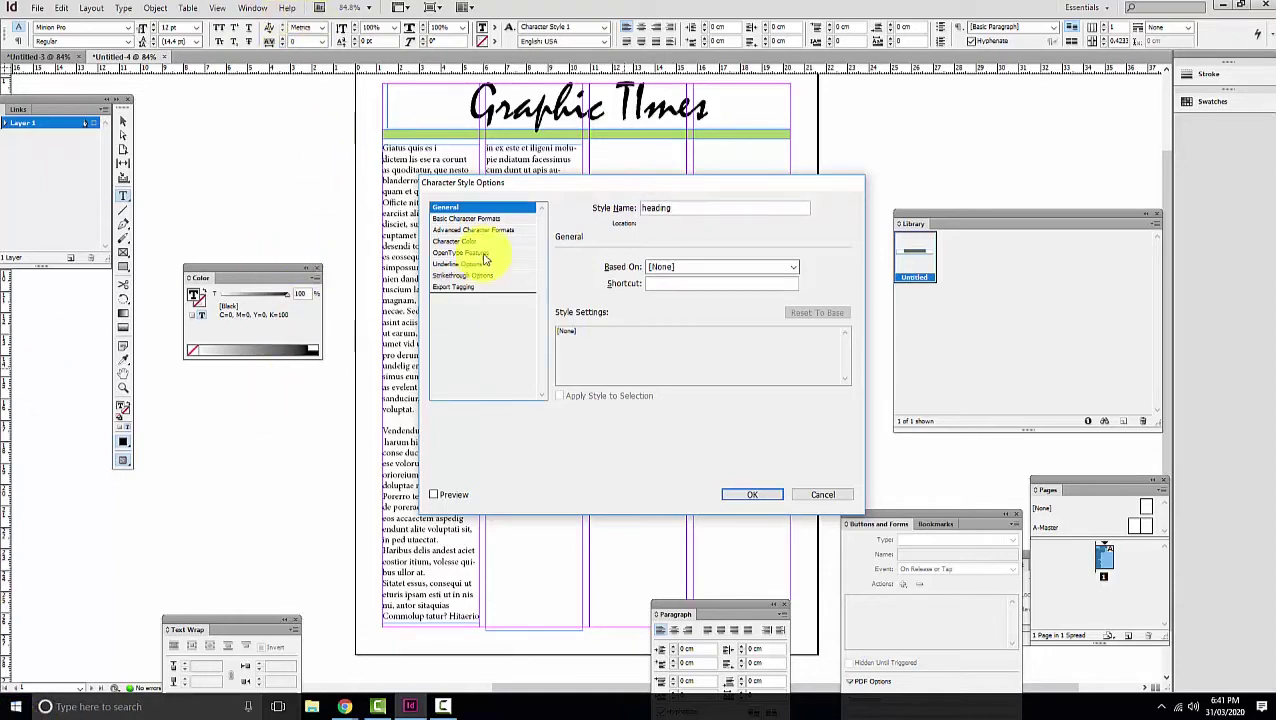
Define the heading style as Bauhaus 93, 12 pt, with cyan character colour.
click(482, 218)
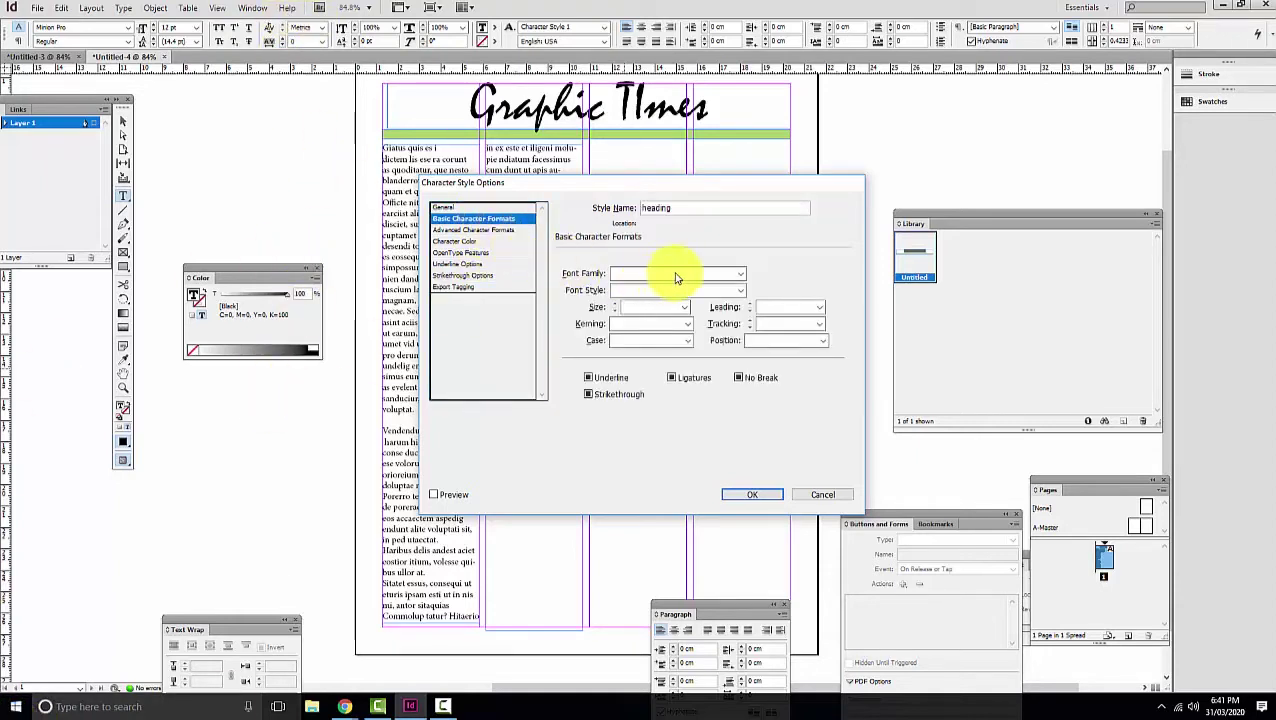
click(740, 274)
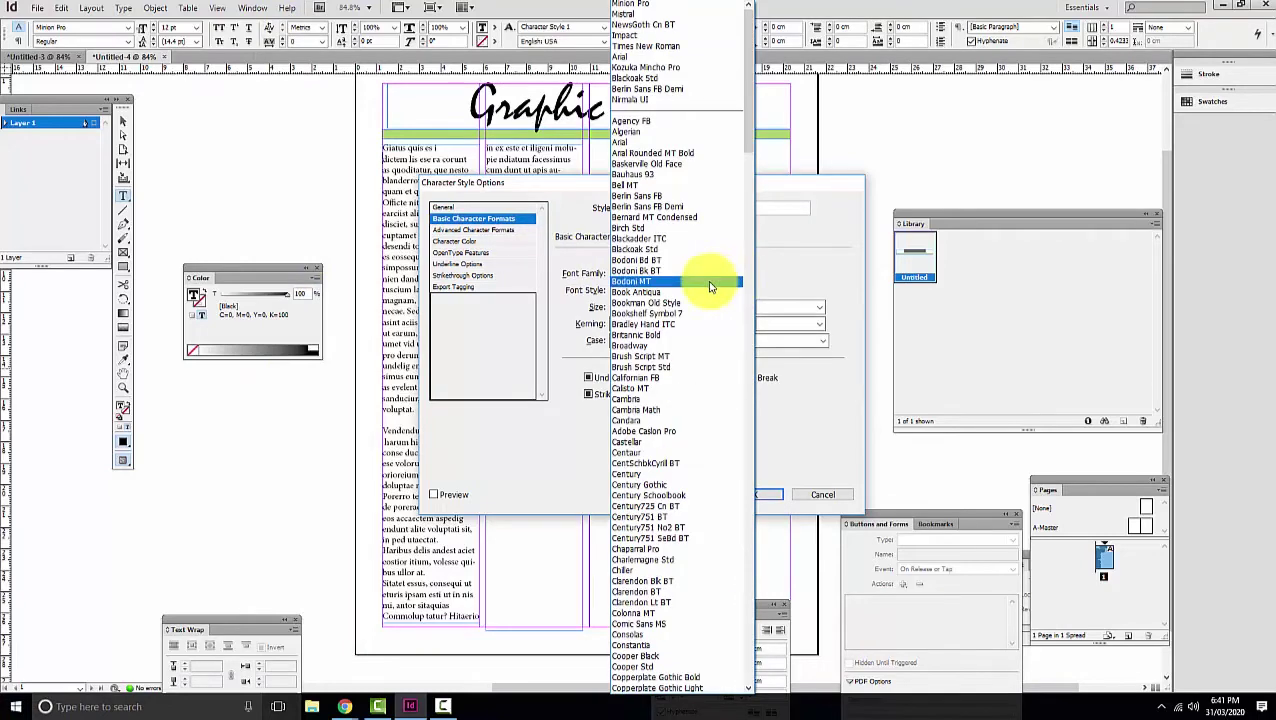
click(705, 174)
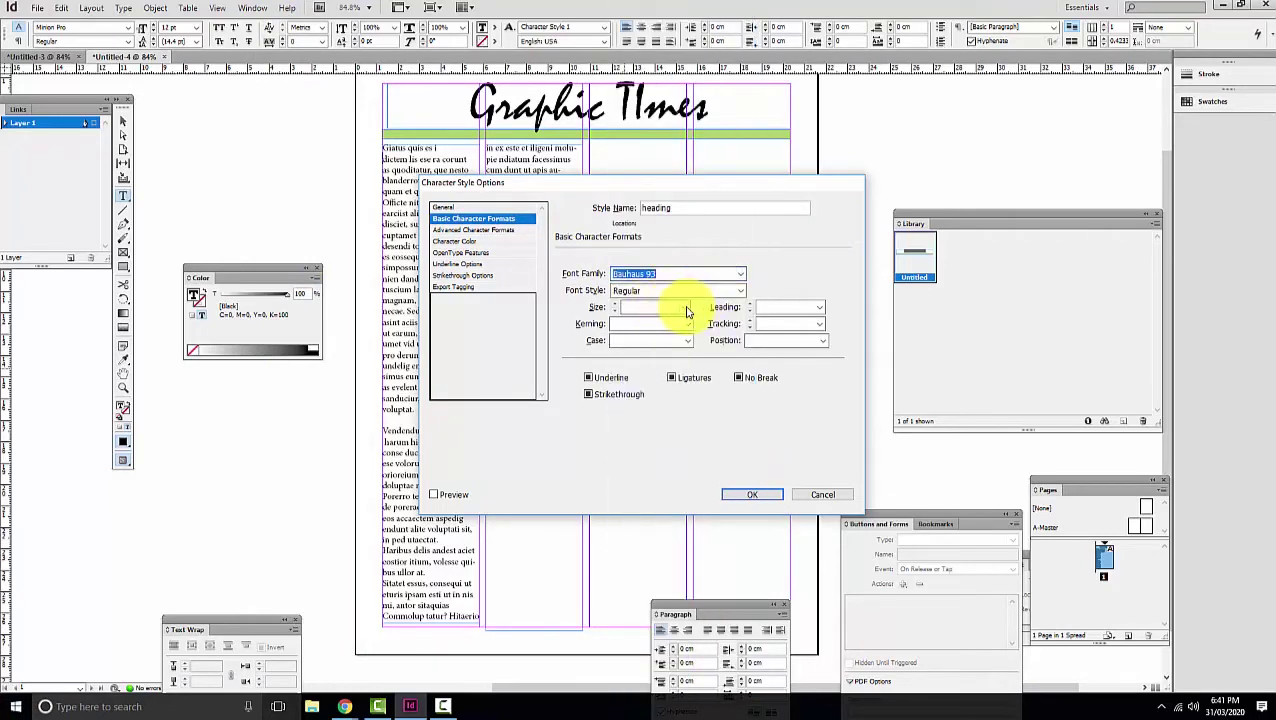
click(683, 307)
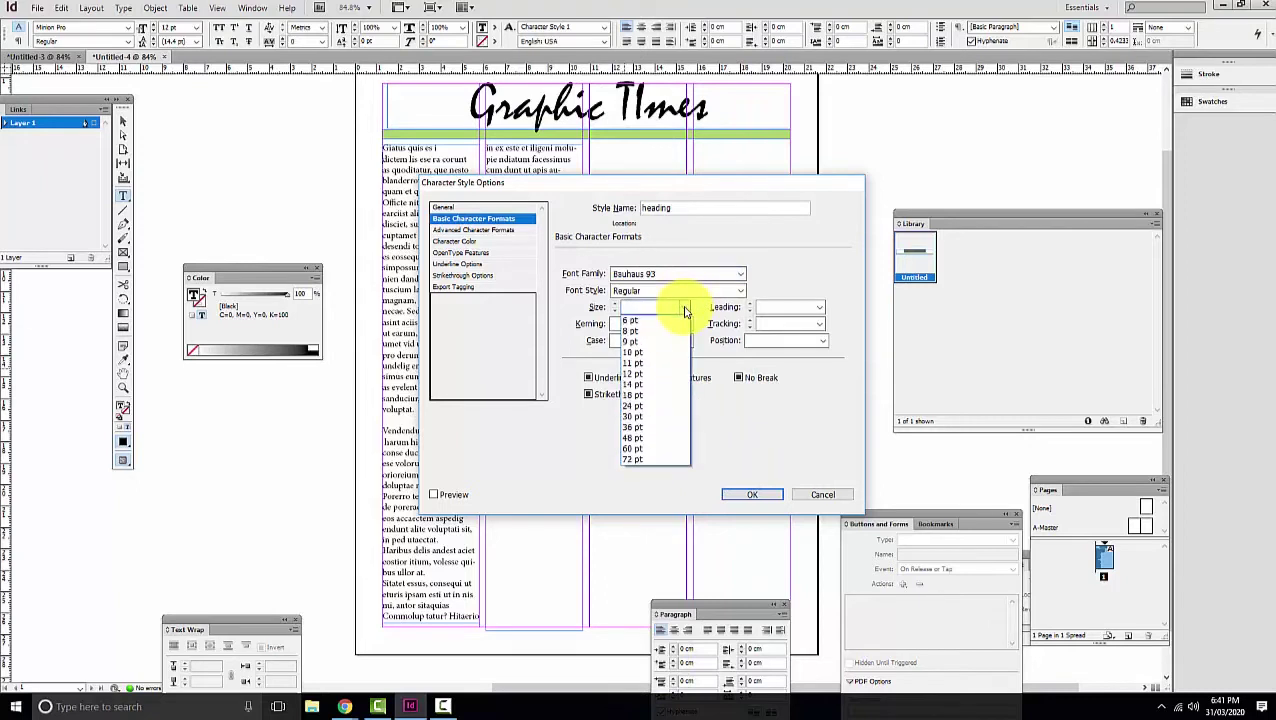
click(670, 376)
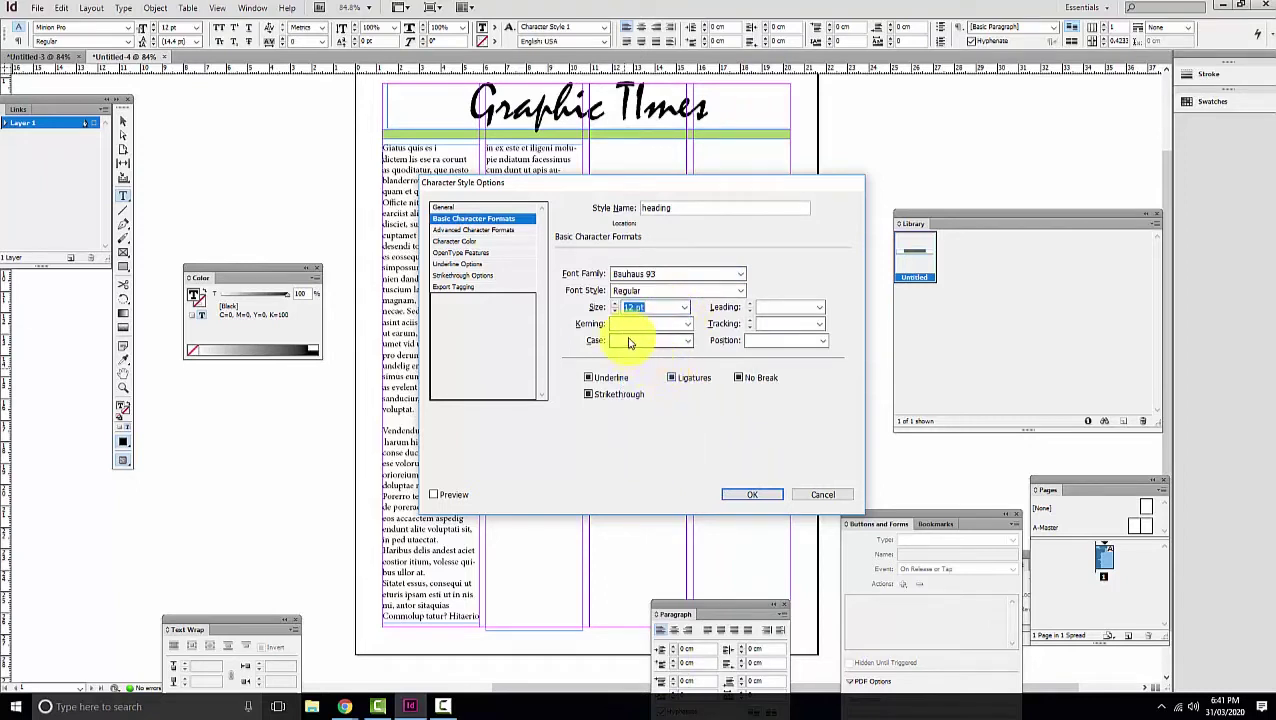
click(482, 231)
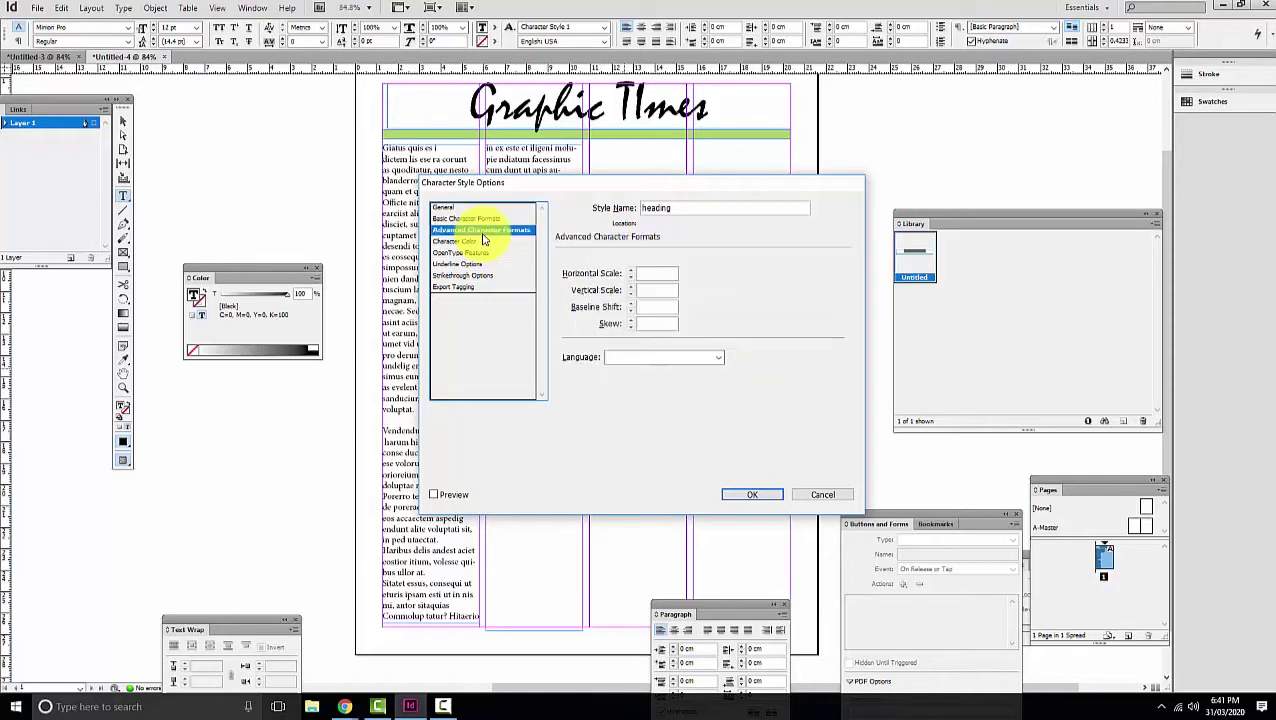
click(484, 243)
click(643, 316)
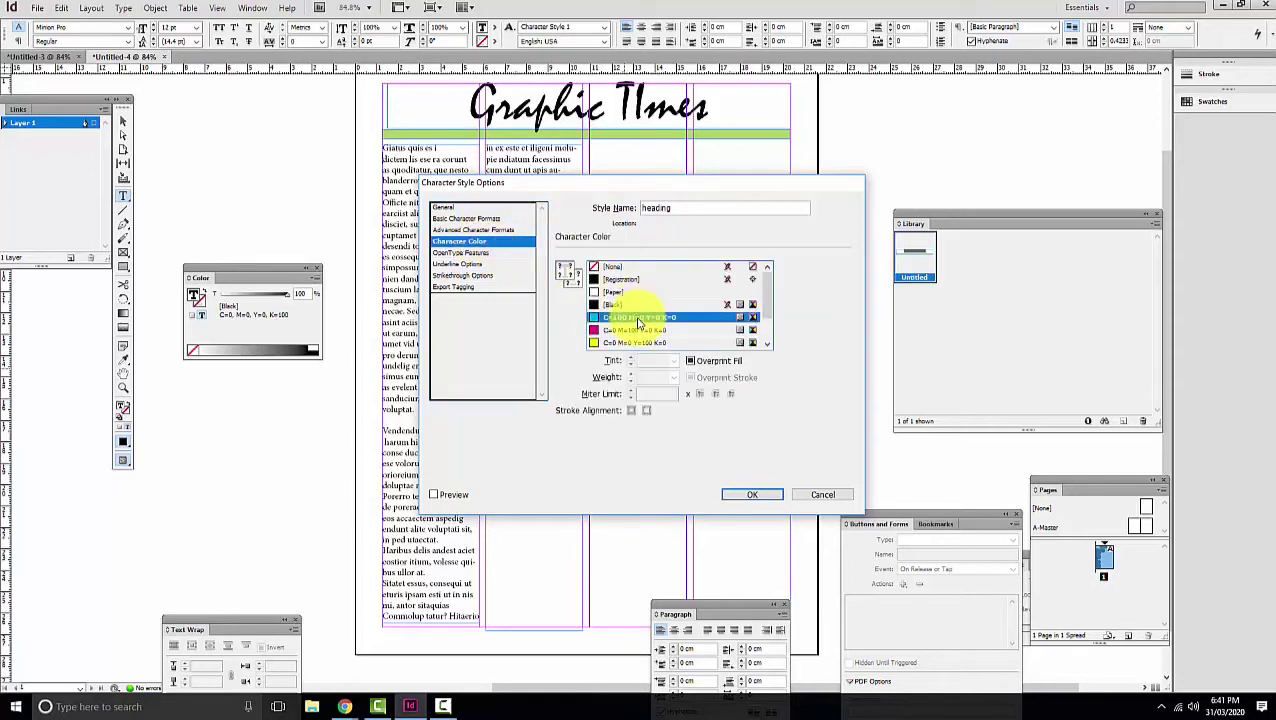
click(752, 497)
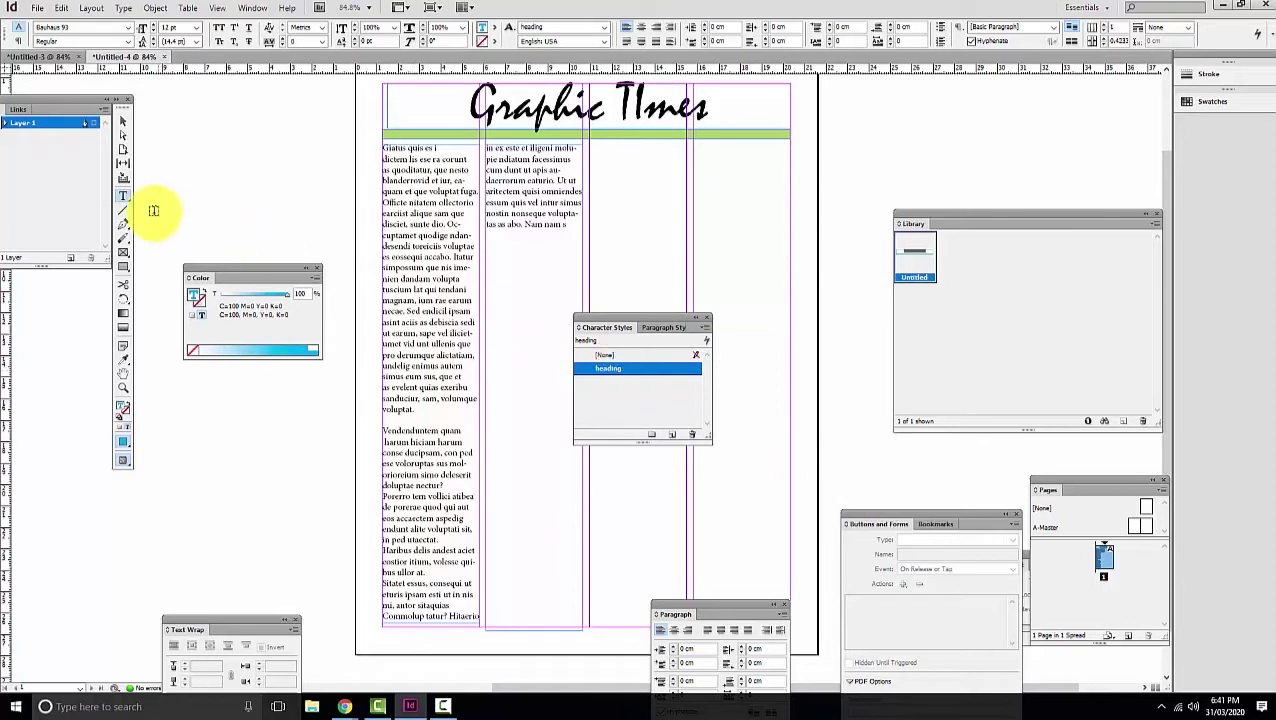
Apply the heading style to the 'Giatus quis es i' line.
drag(453, 145, 364, 139)
click(617, 371)
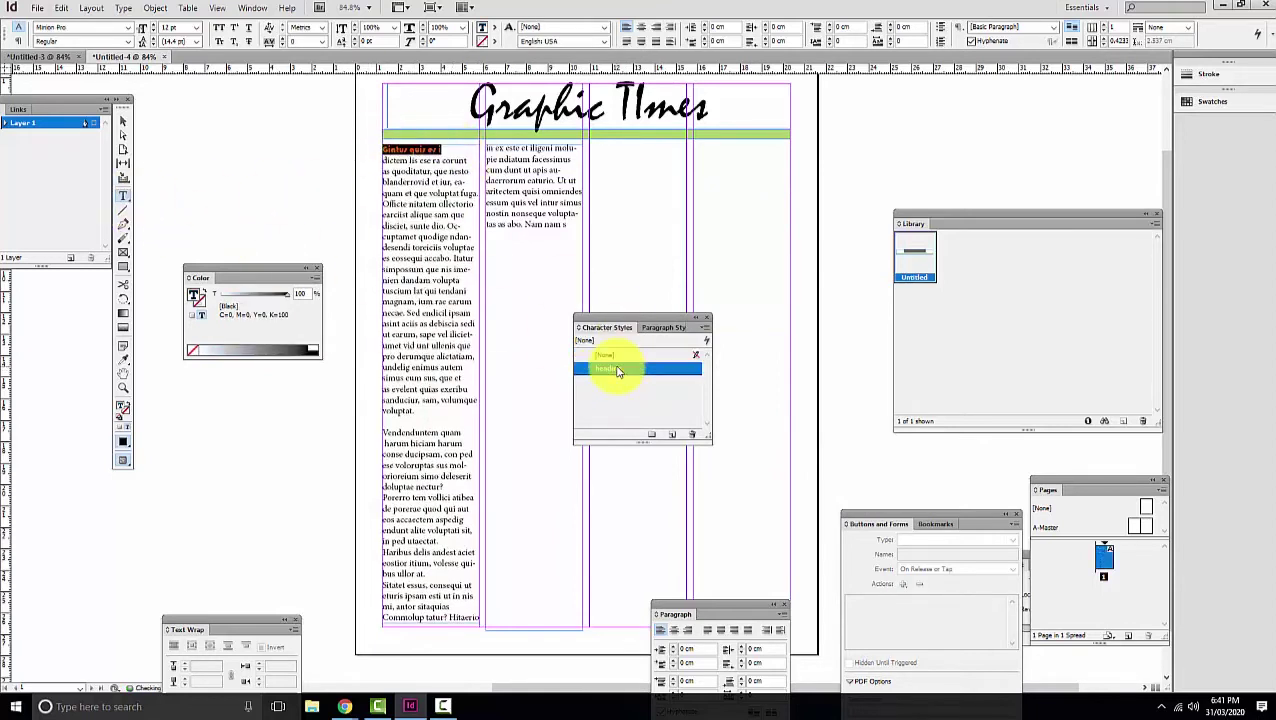
click(407, 166)
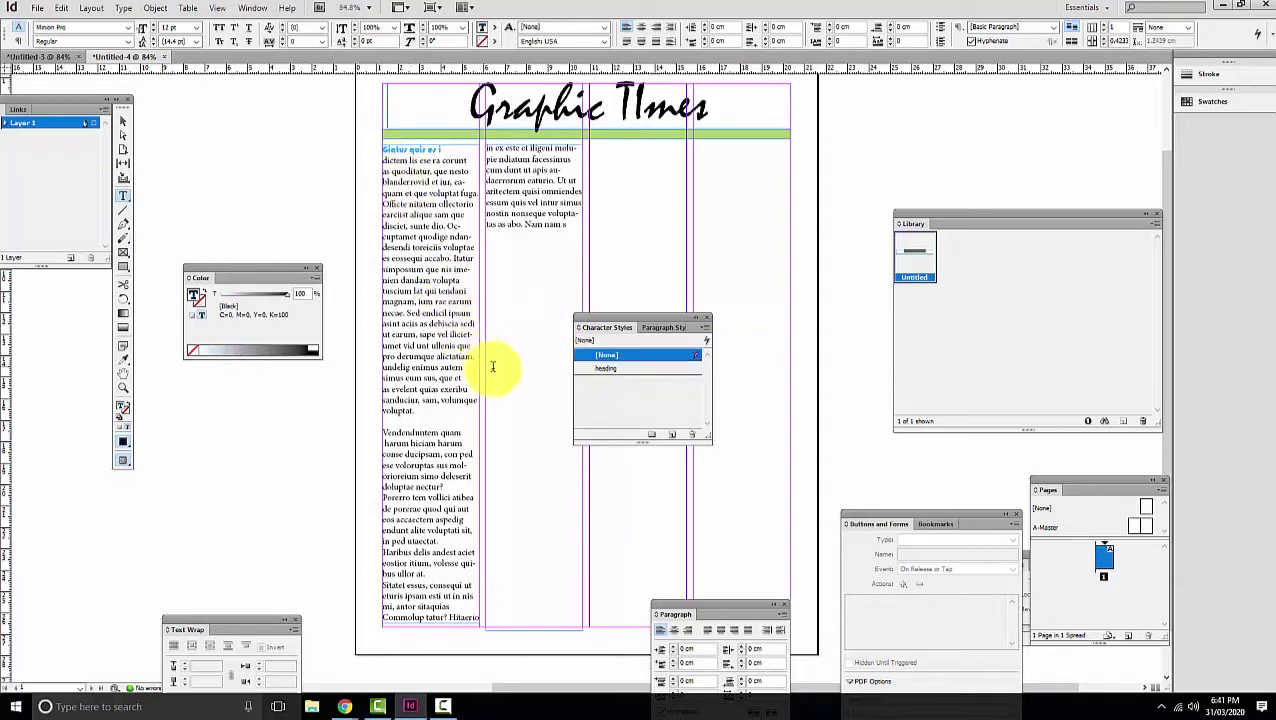
Edit the heading character style to a 14 pt size.
click(607, 376)
right_click(607, 376)
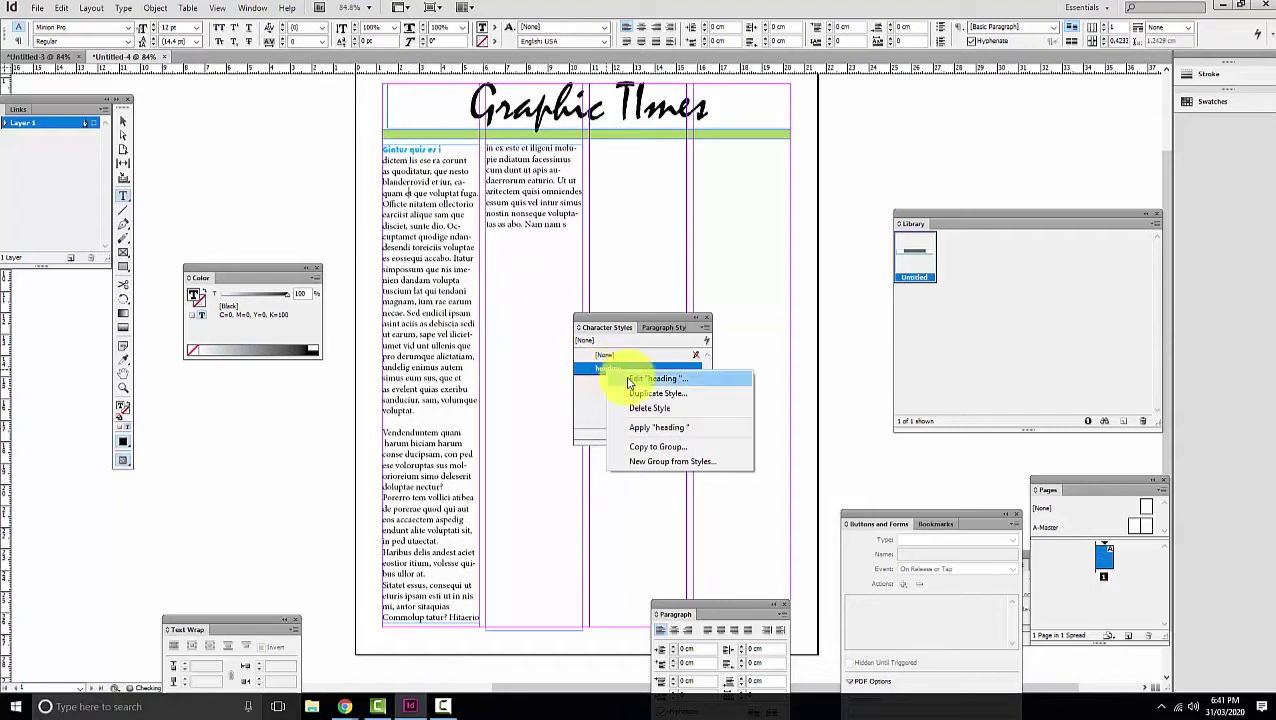
click(636, 379)
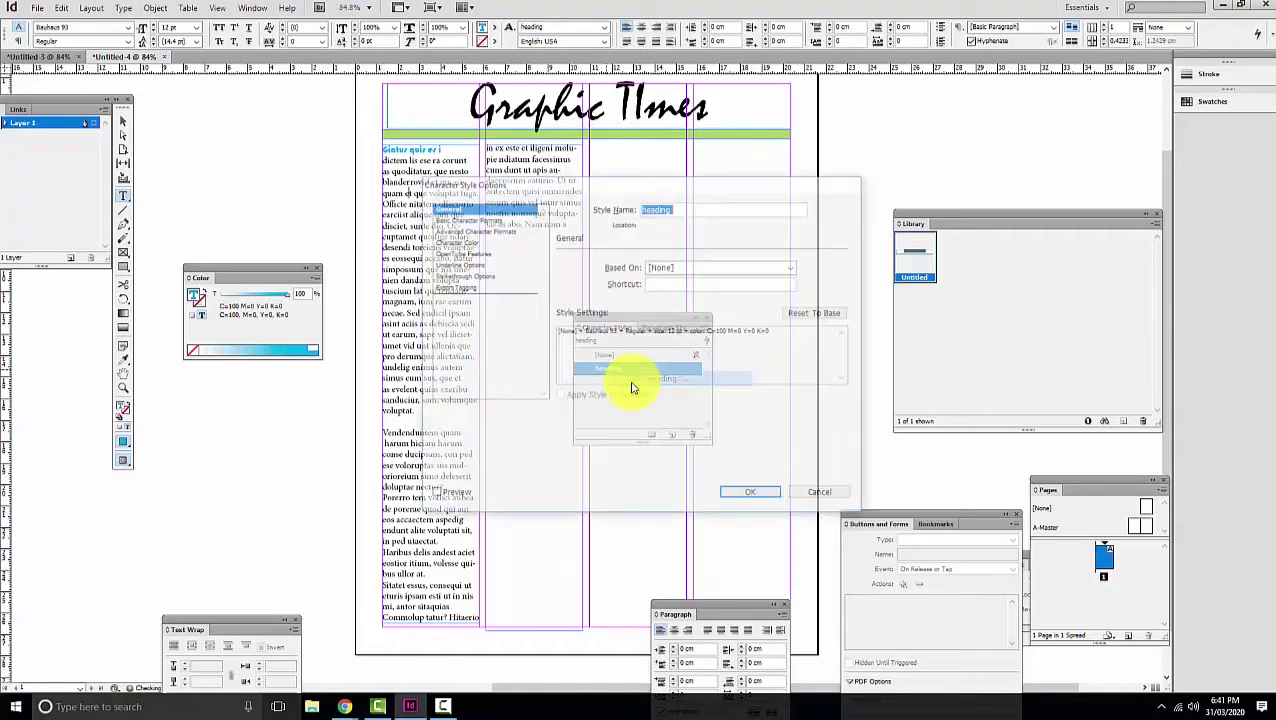
click(478, 220)
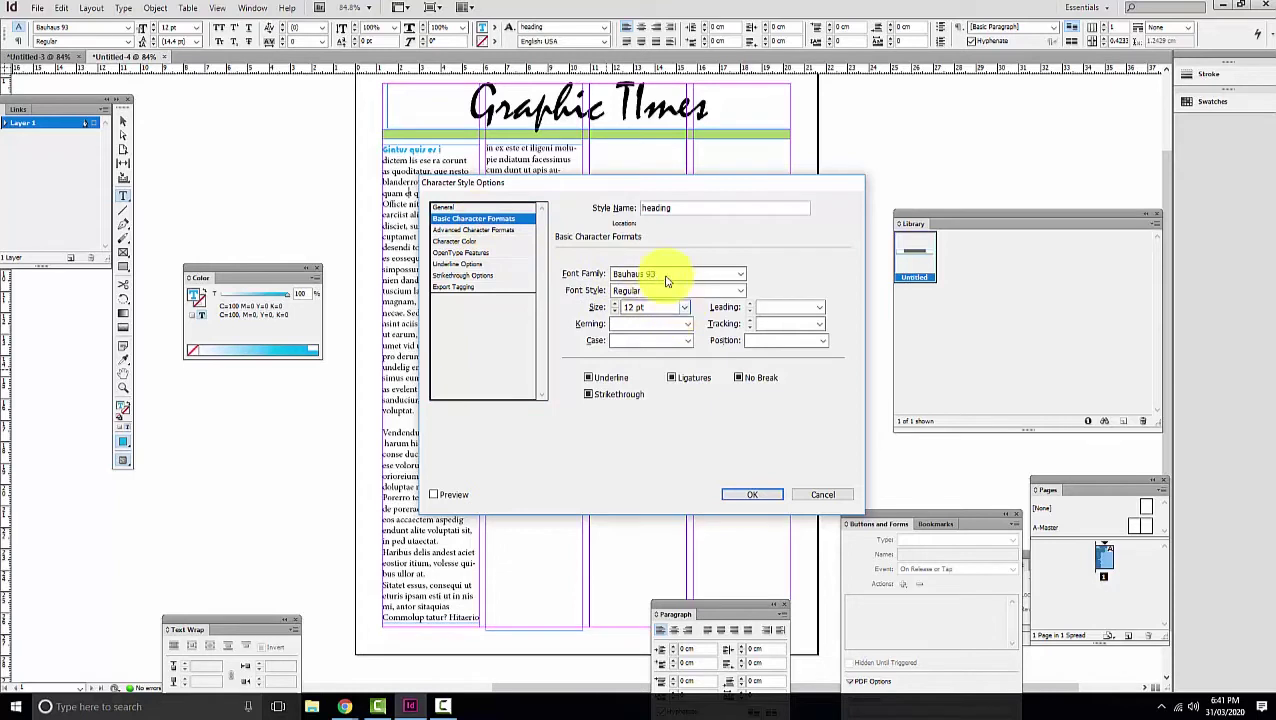
click(686, 308)
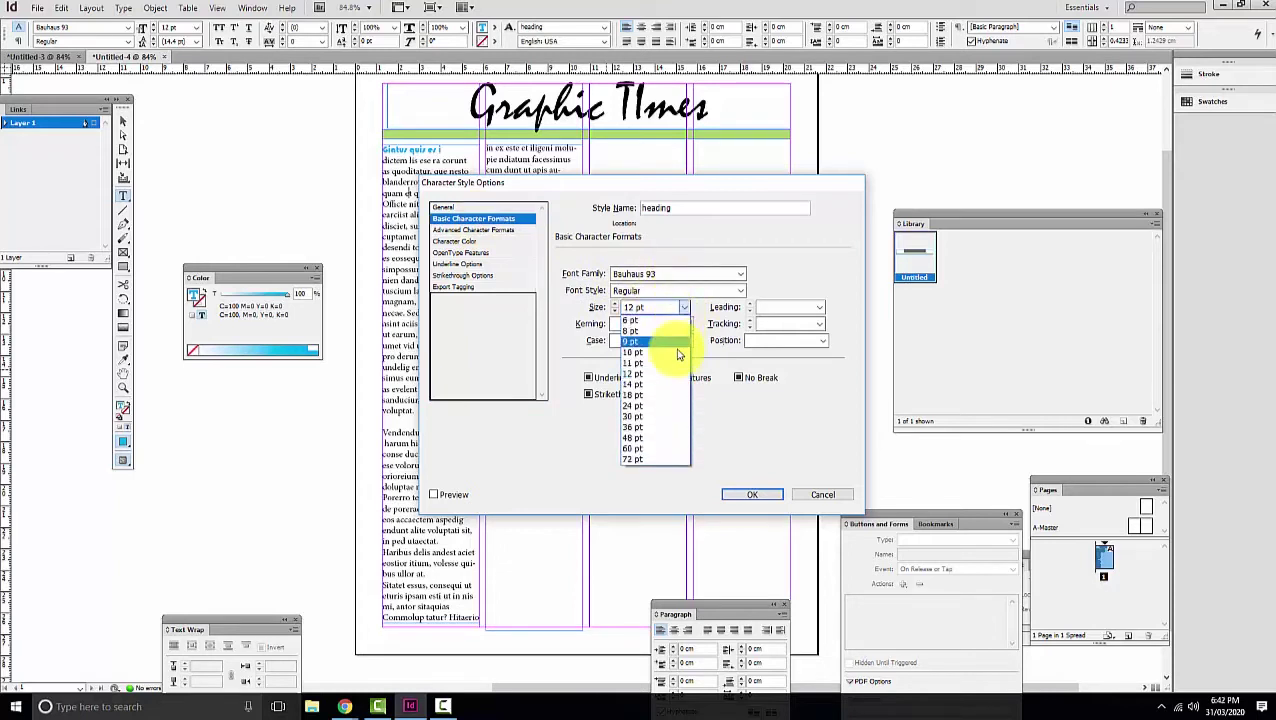
click(676, 386)
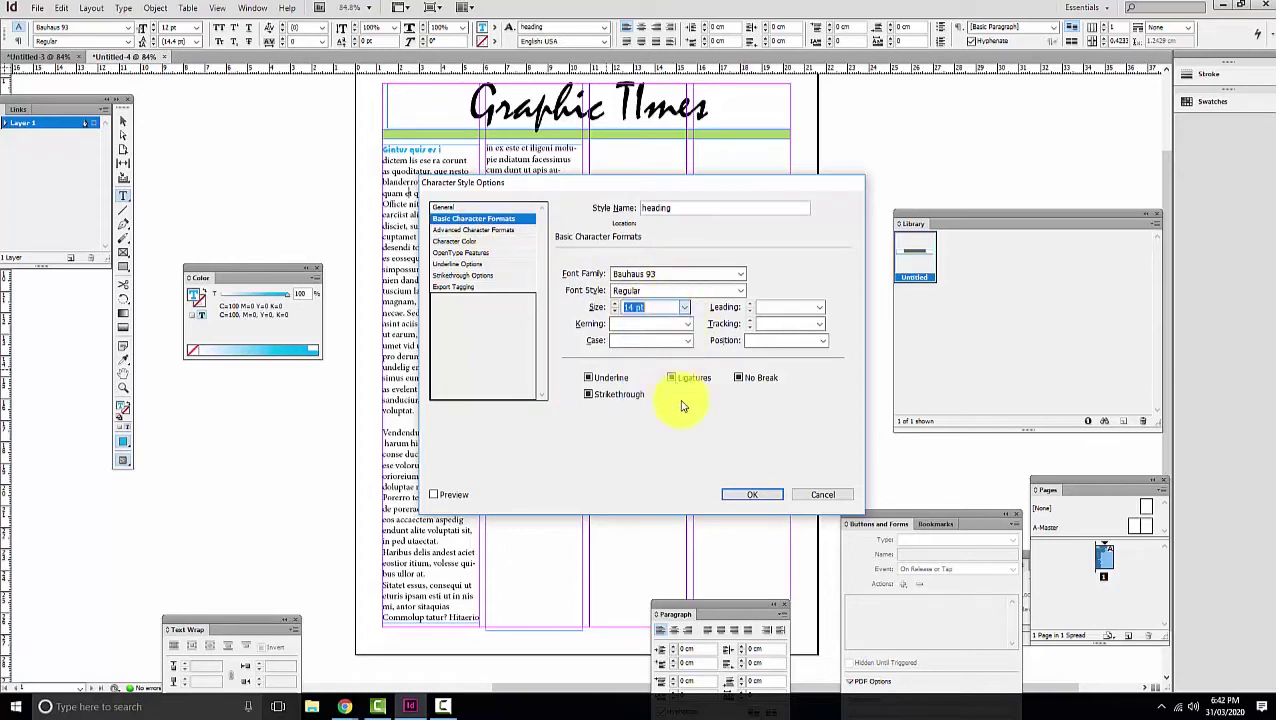
click(752, 494)
Apply heading to the 'Vendenduntem quam' and 'Haribus delis and' lines in column one.
drag(455, 153, 342, 142)
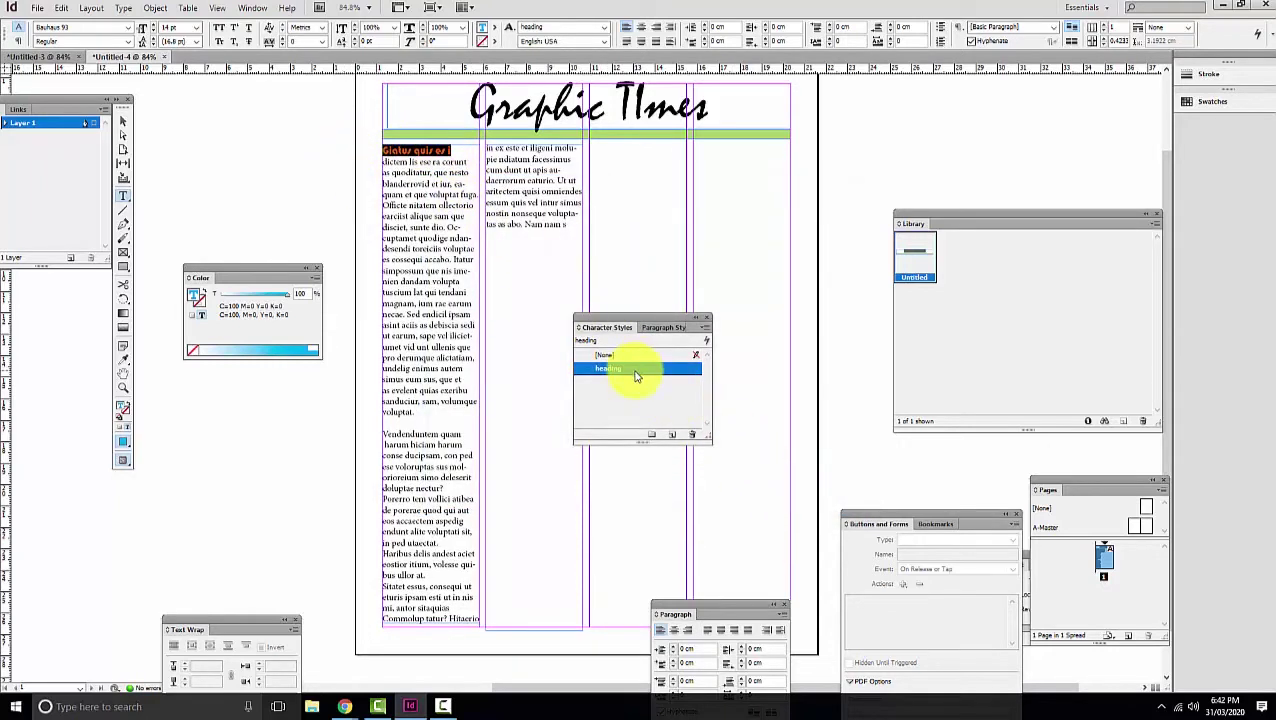
drag(466, 434, 327, 436)
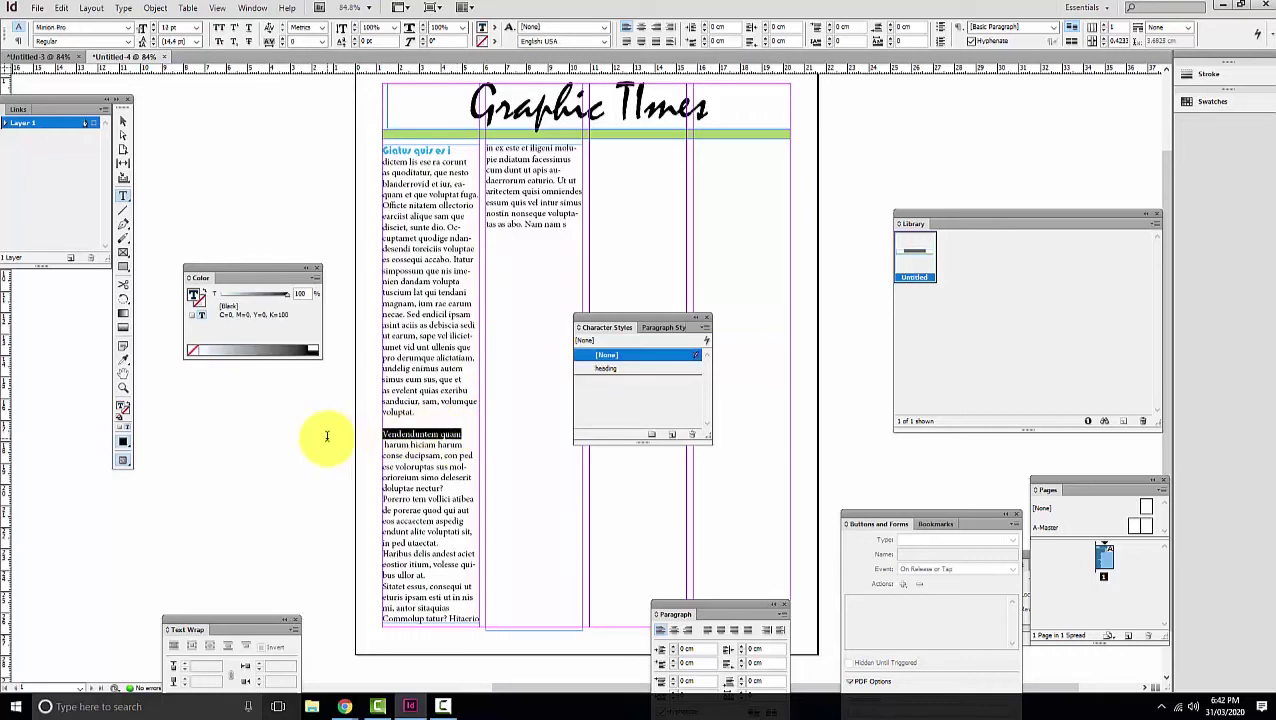
click(661, 369)
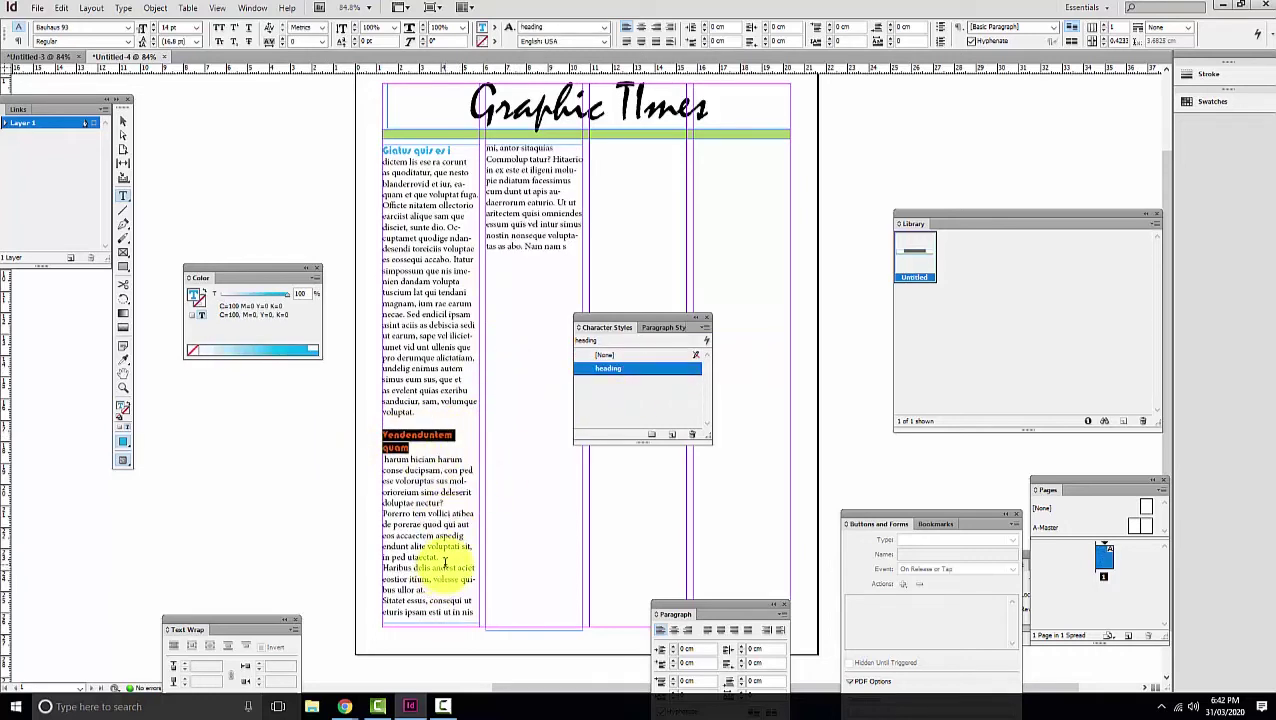
drag(446, 567, 342, 563)
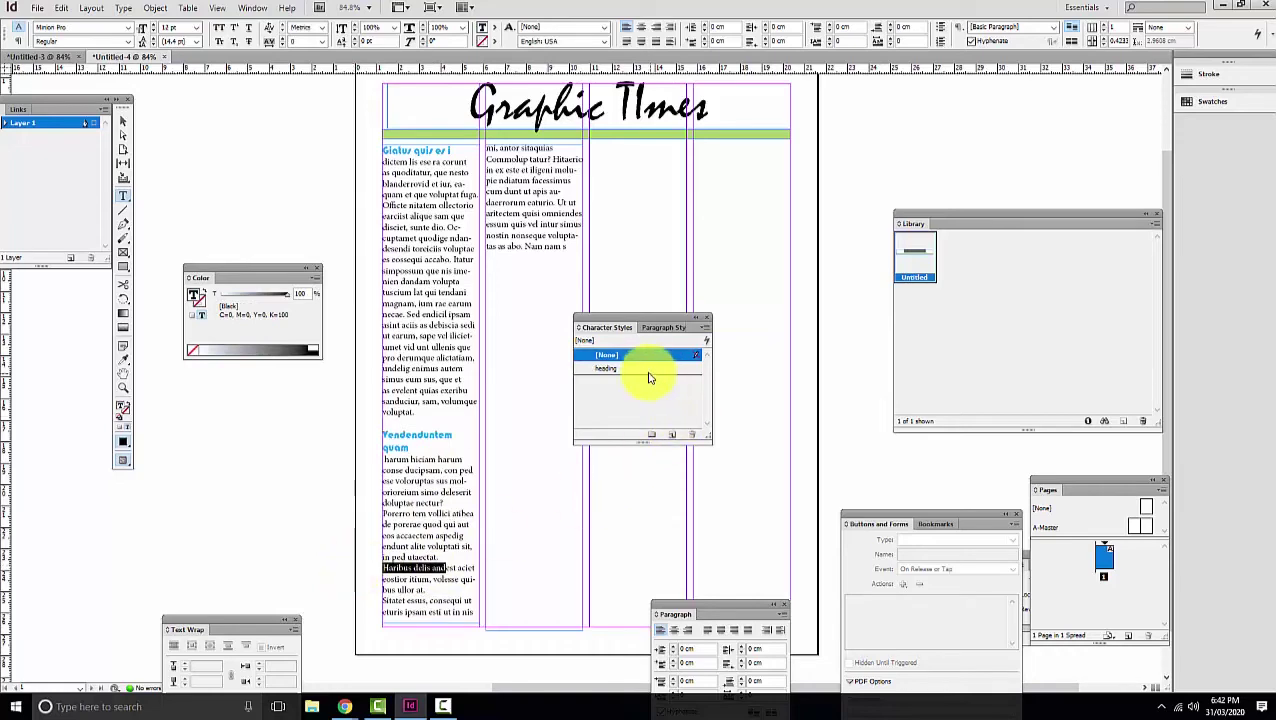
click(649, 370)
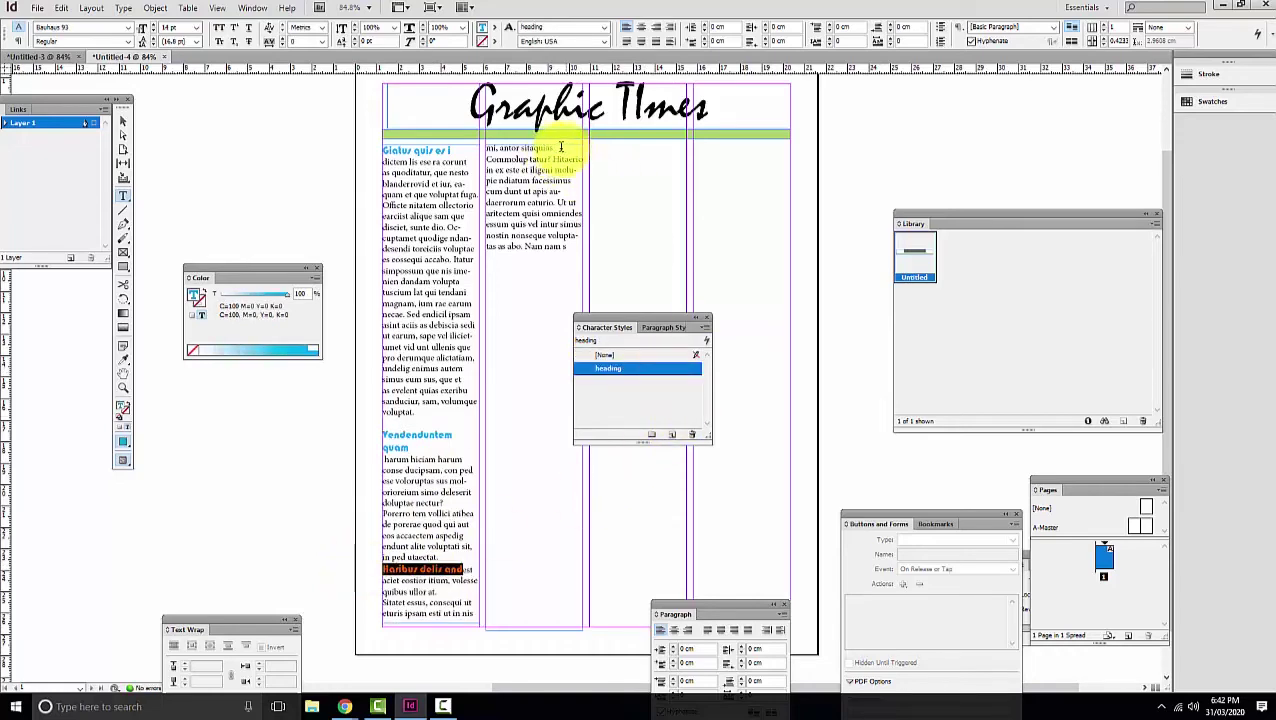
Style column two's opening line, 'cum dunt ut apis au' and 'nien dandam volupta' as heading.
drag(560, 147, 487, 148)
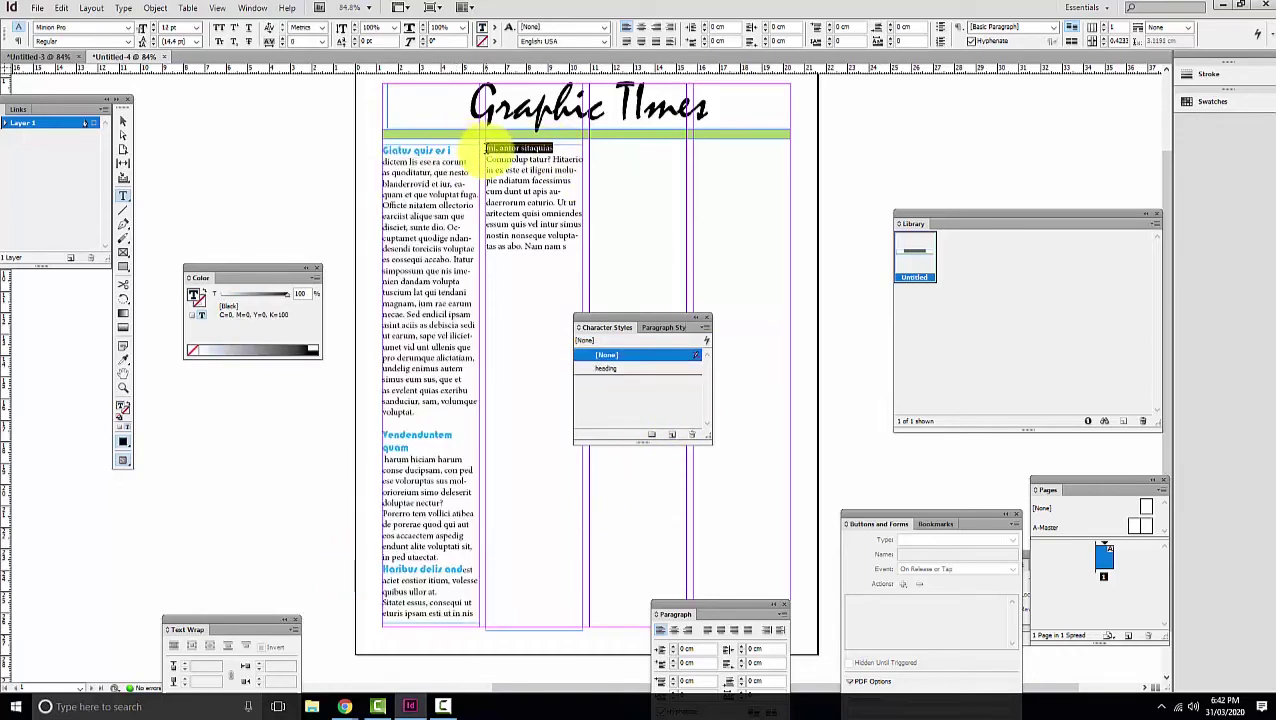
click(634, 369)
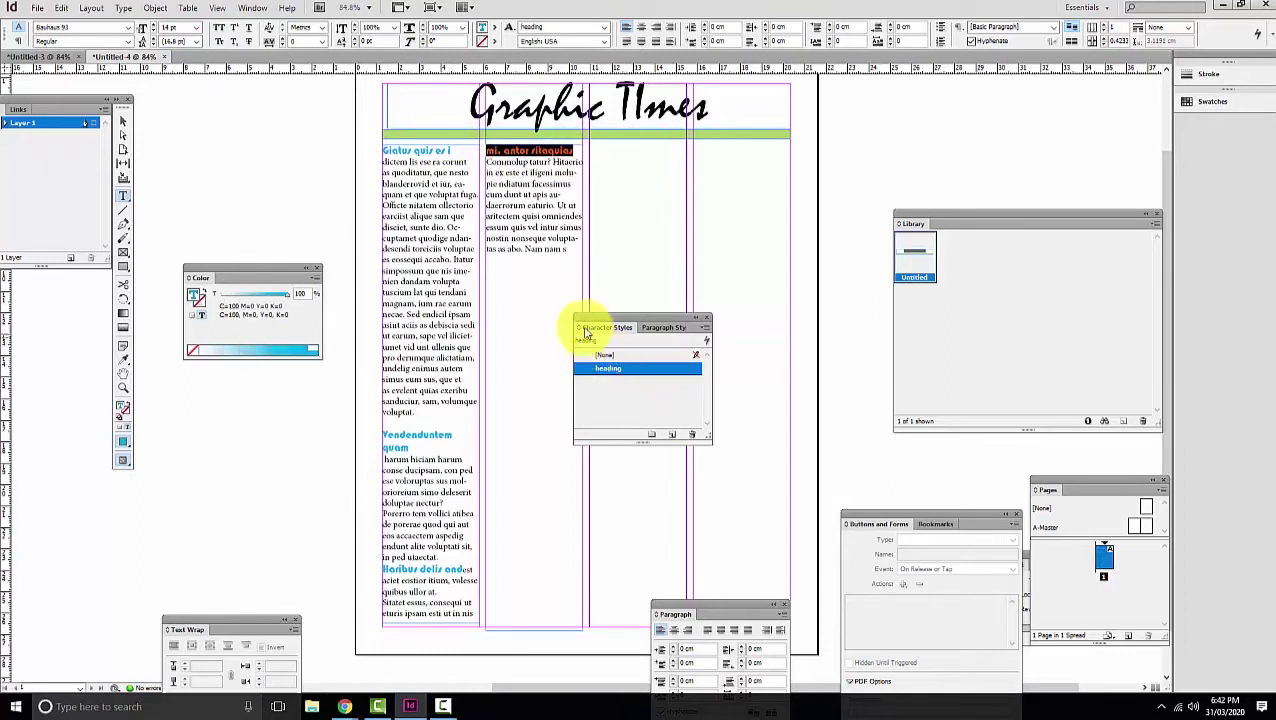
drag(563, 194, 477, 192)
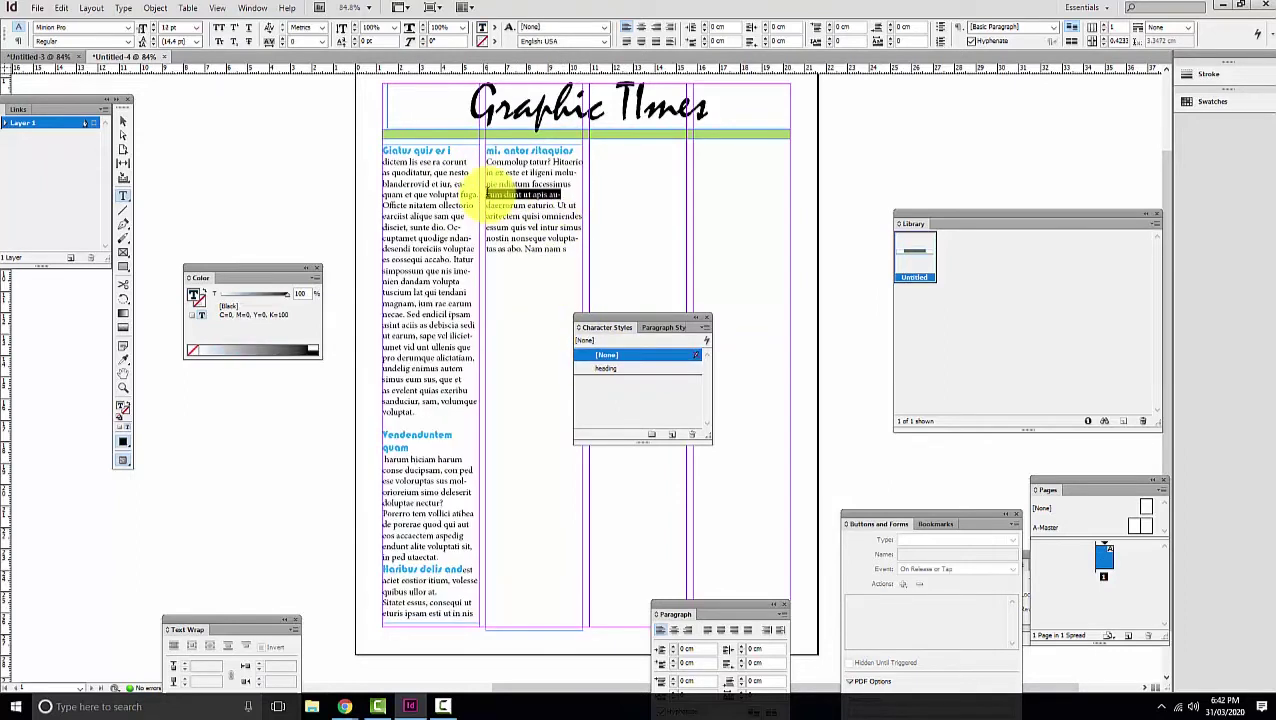
click(630, 368)
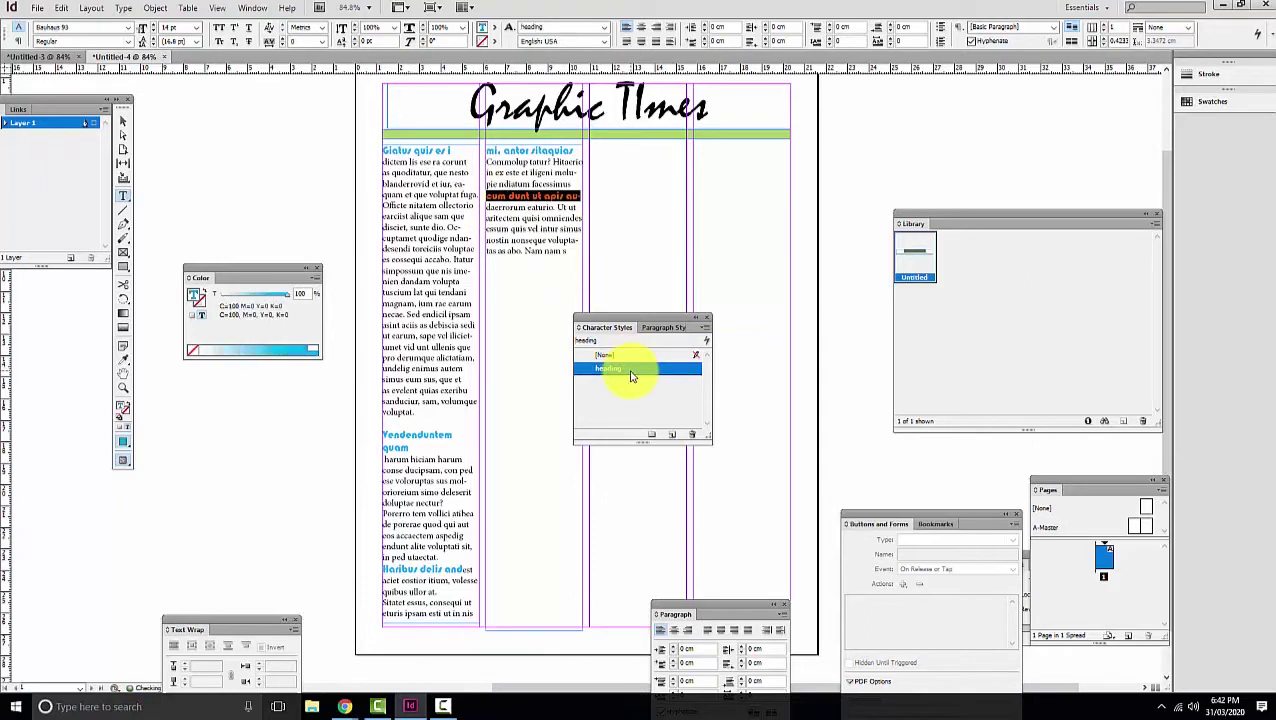
drag(465, 282, 384, 280)
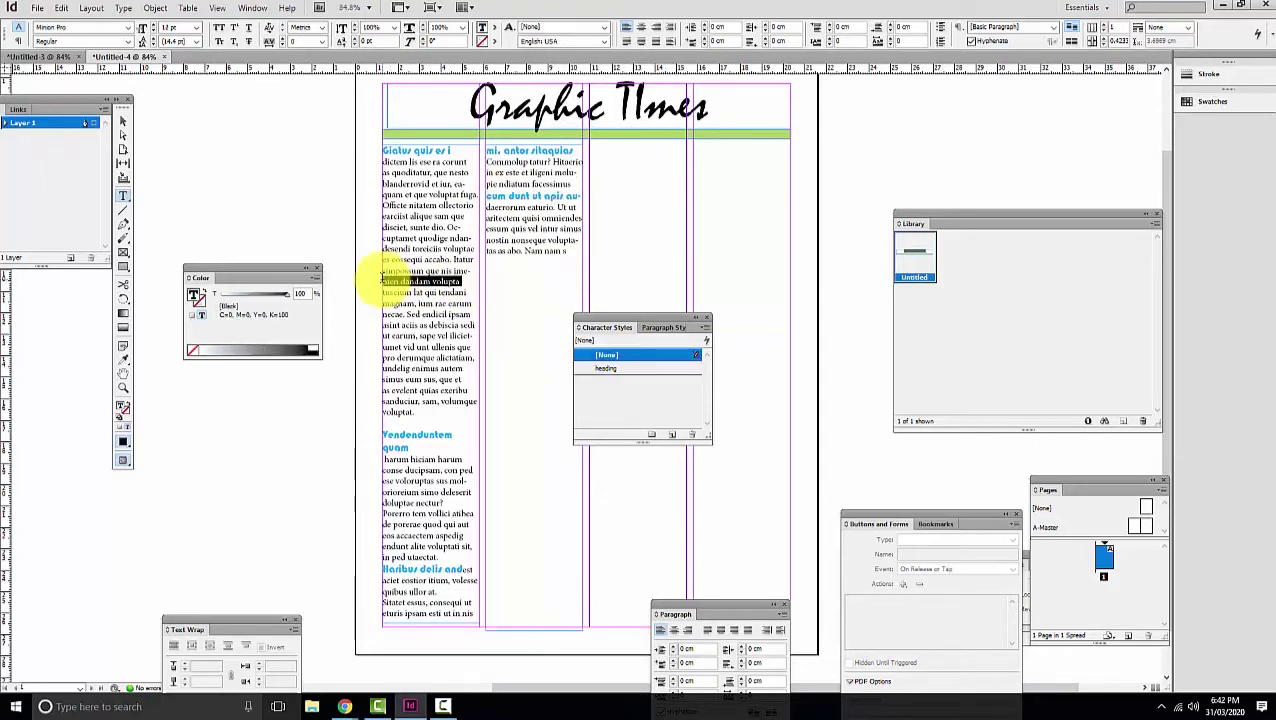
click(650, 369)
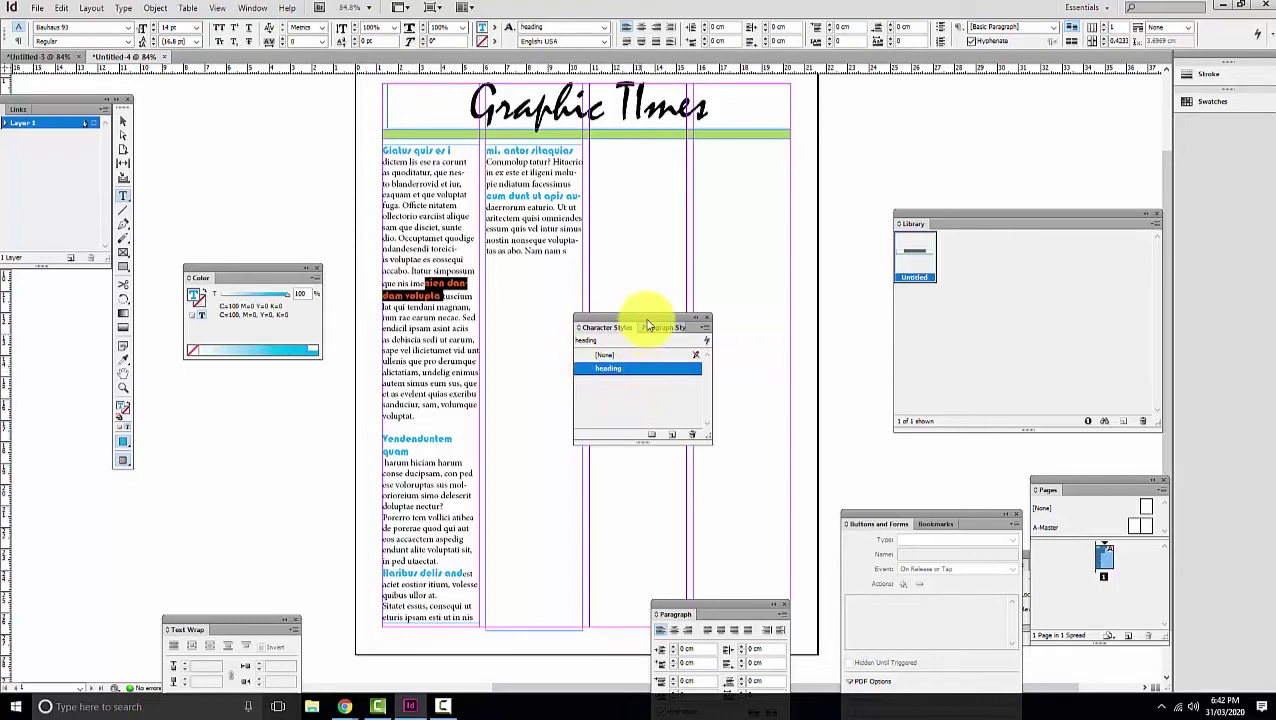
drag(648, 325, 769, 306)
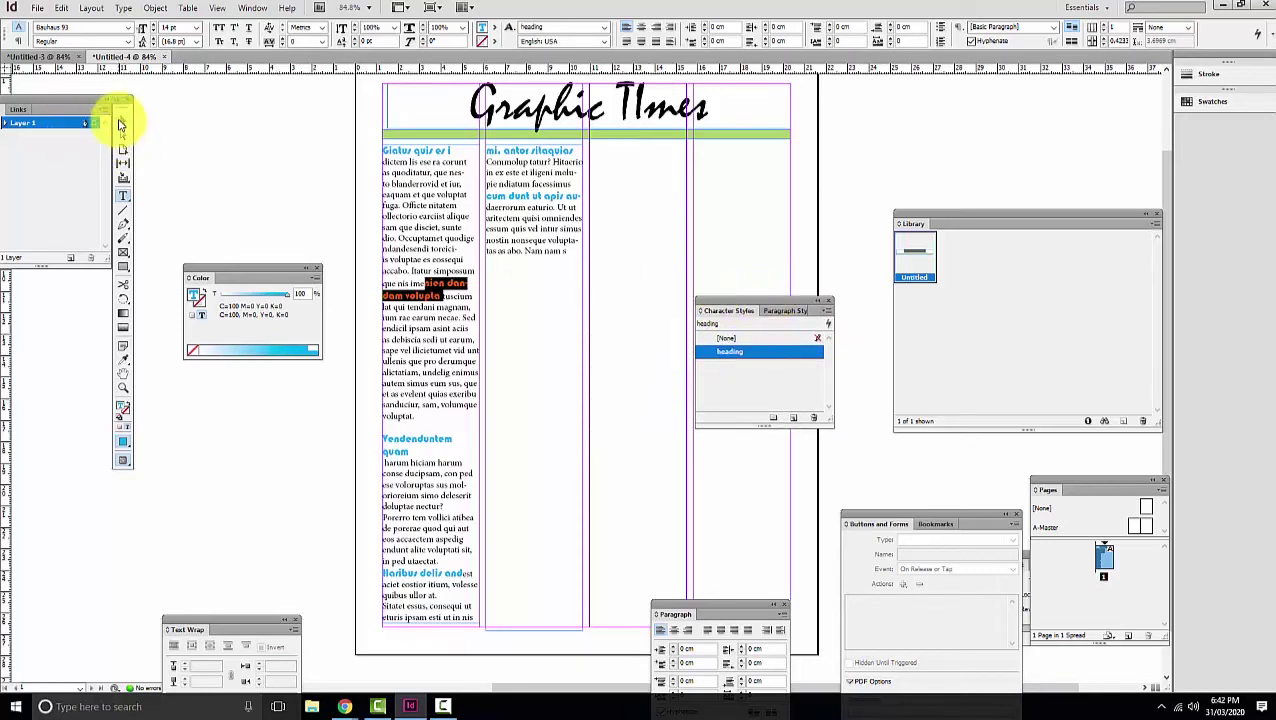
click(120, 124)
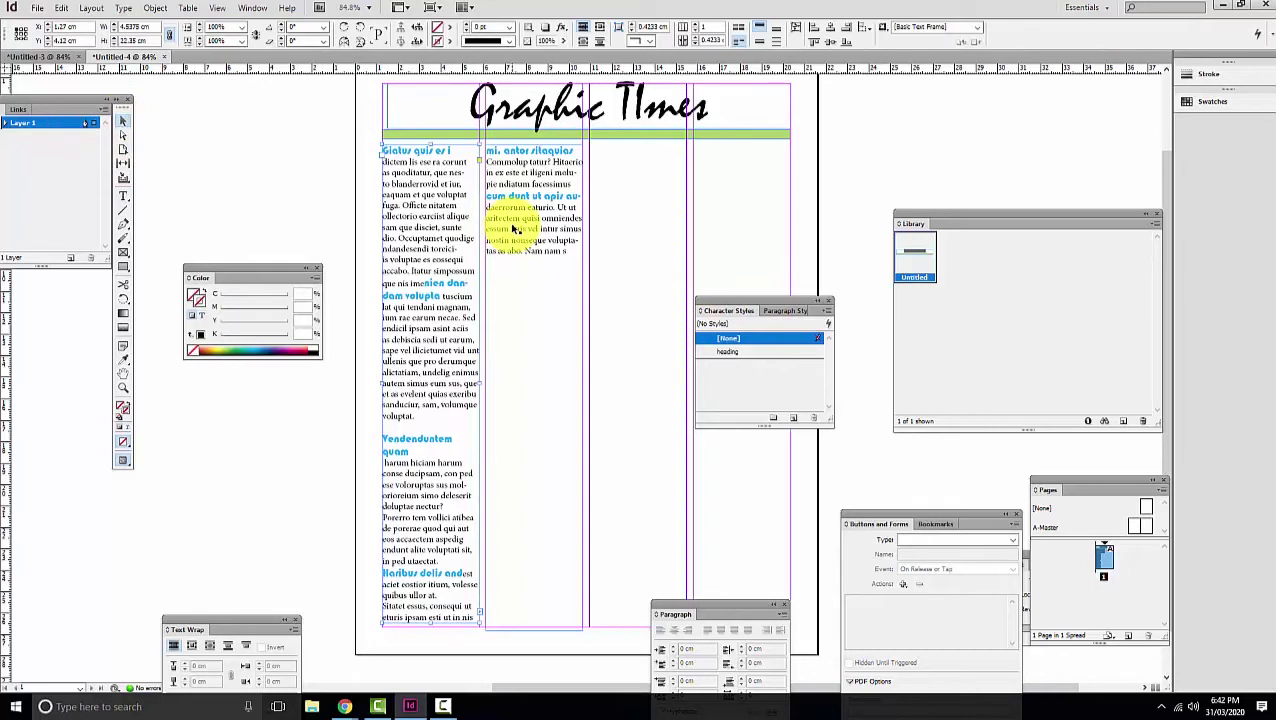
Fill column two's frame with placeholder text via Type > Fill with Placeholder Text.
click(123, 195)
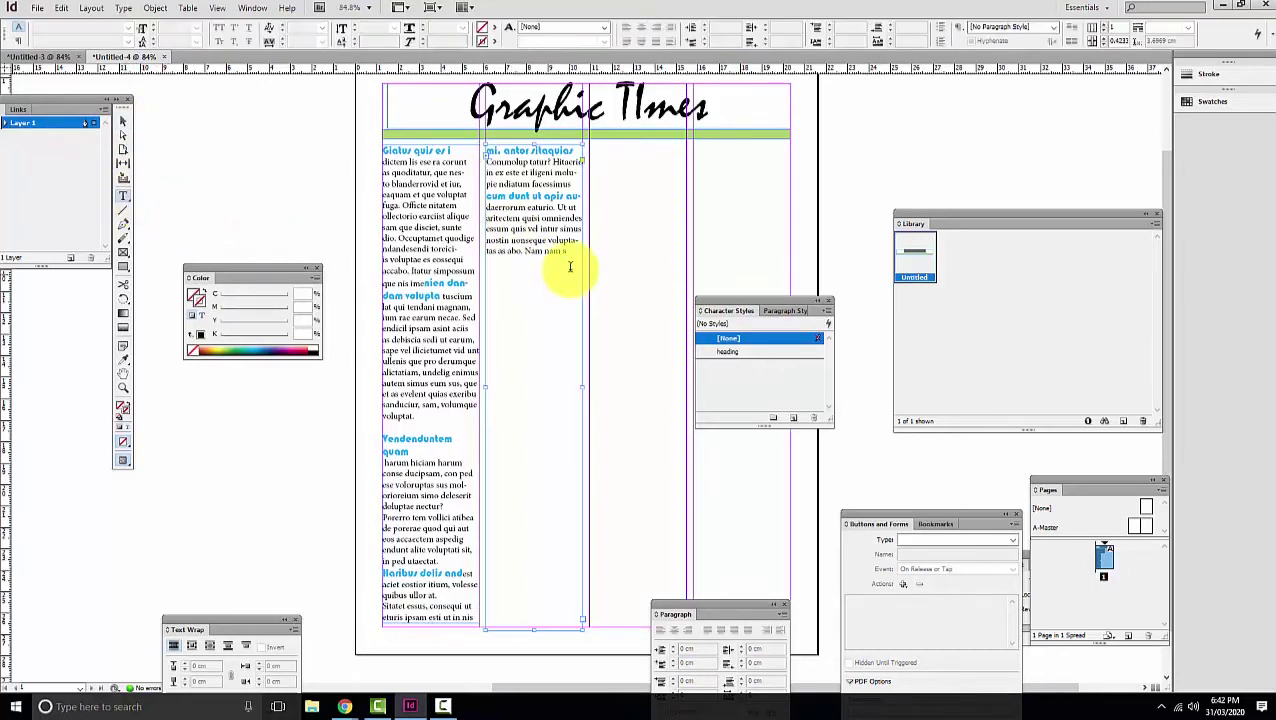
click(571, 253)
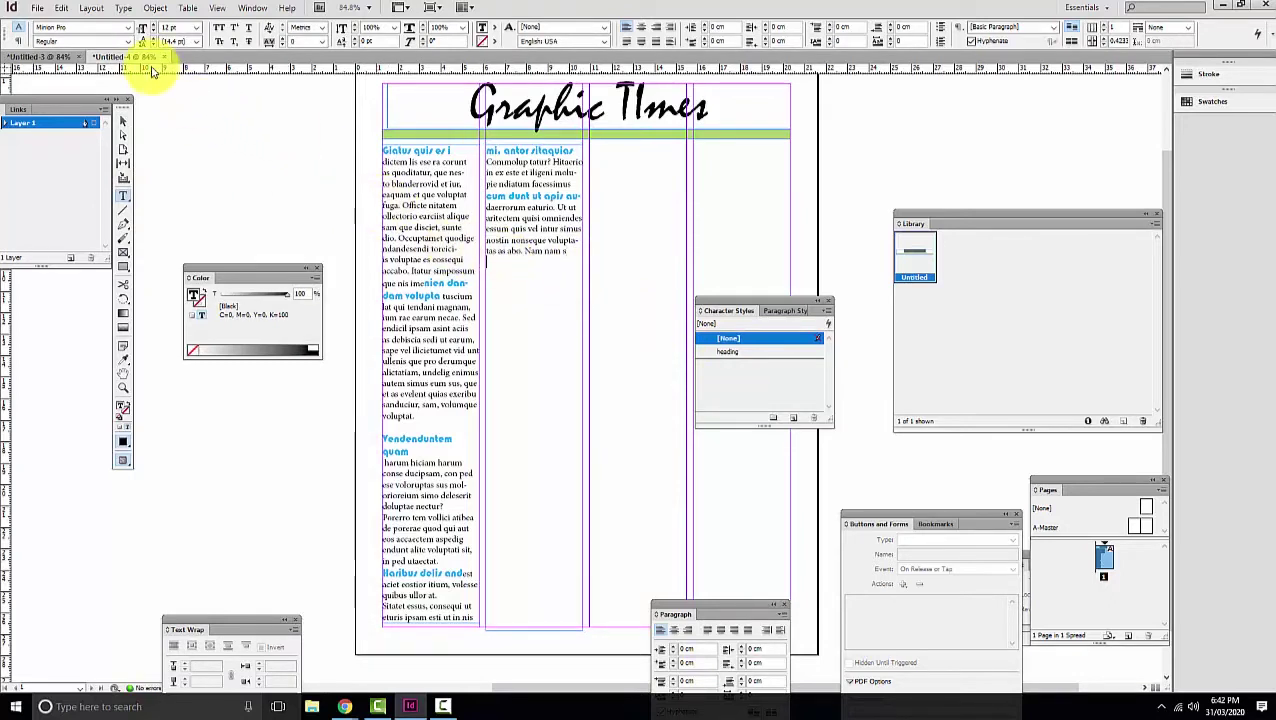
click(124, 9)
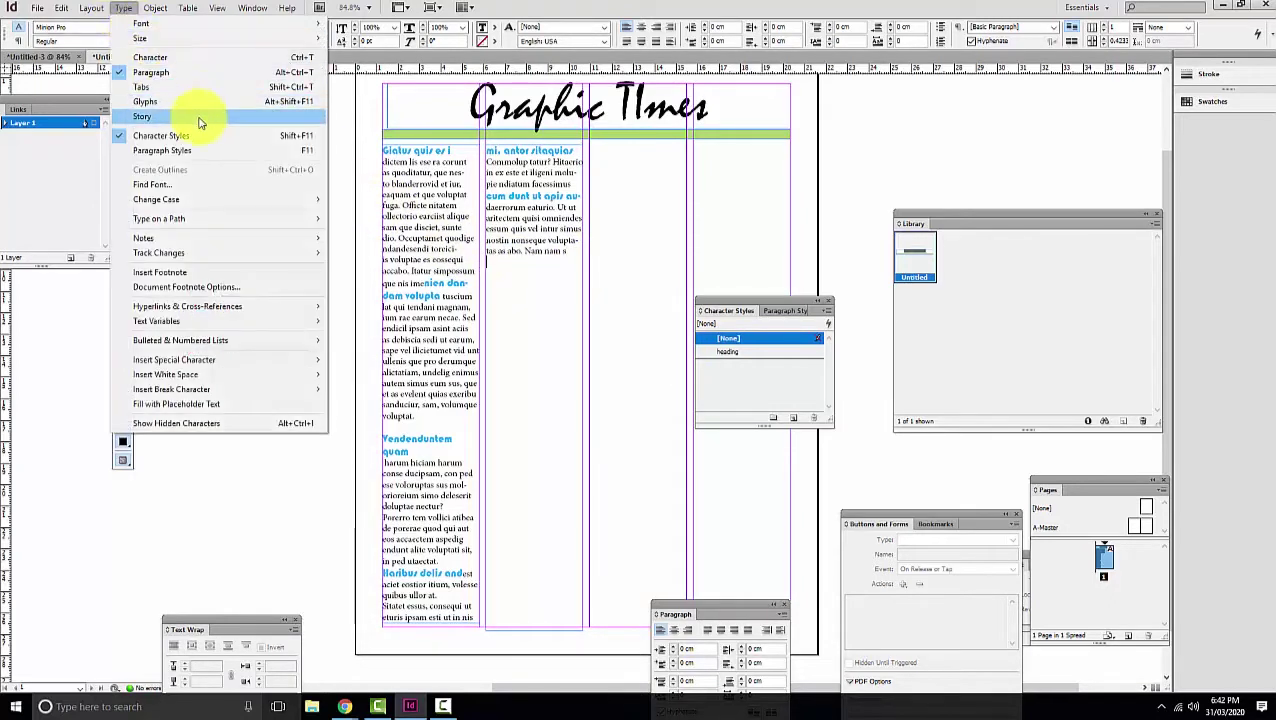
click(251, 404)
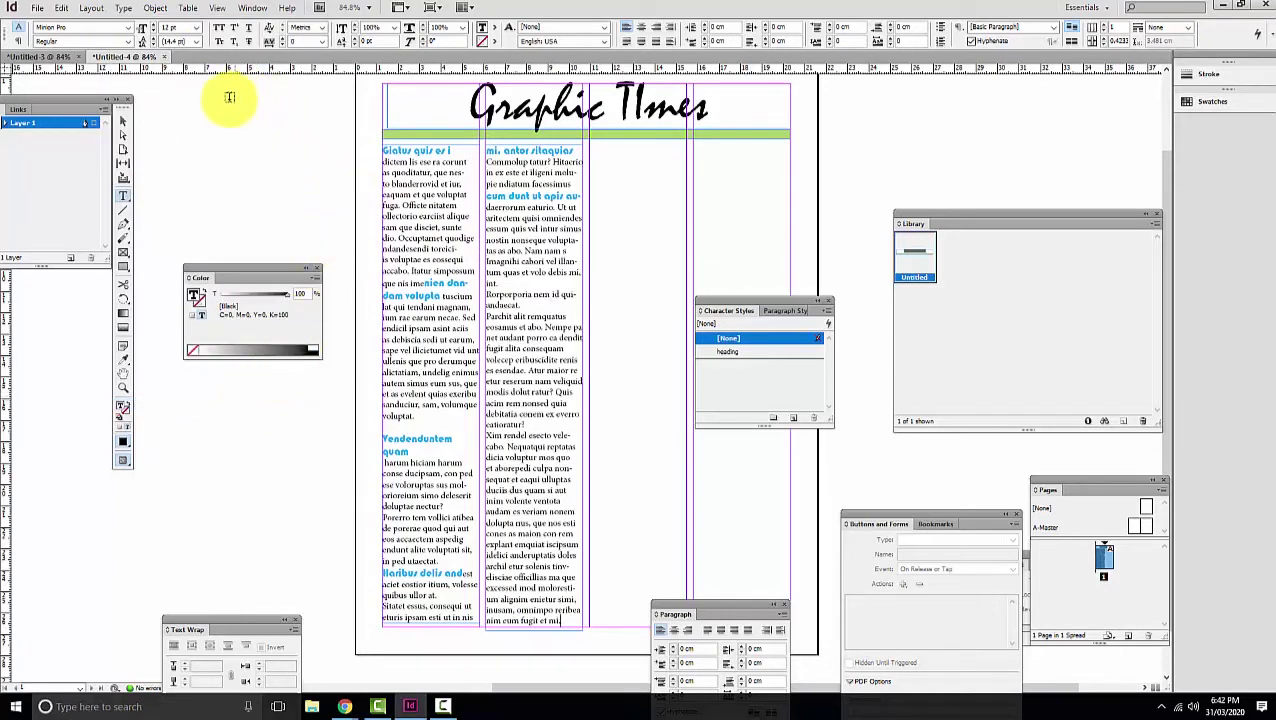
click(124, 122)
click(498, 117)
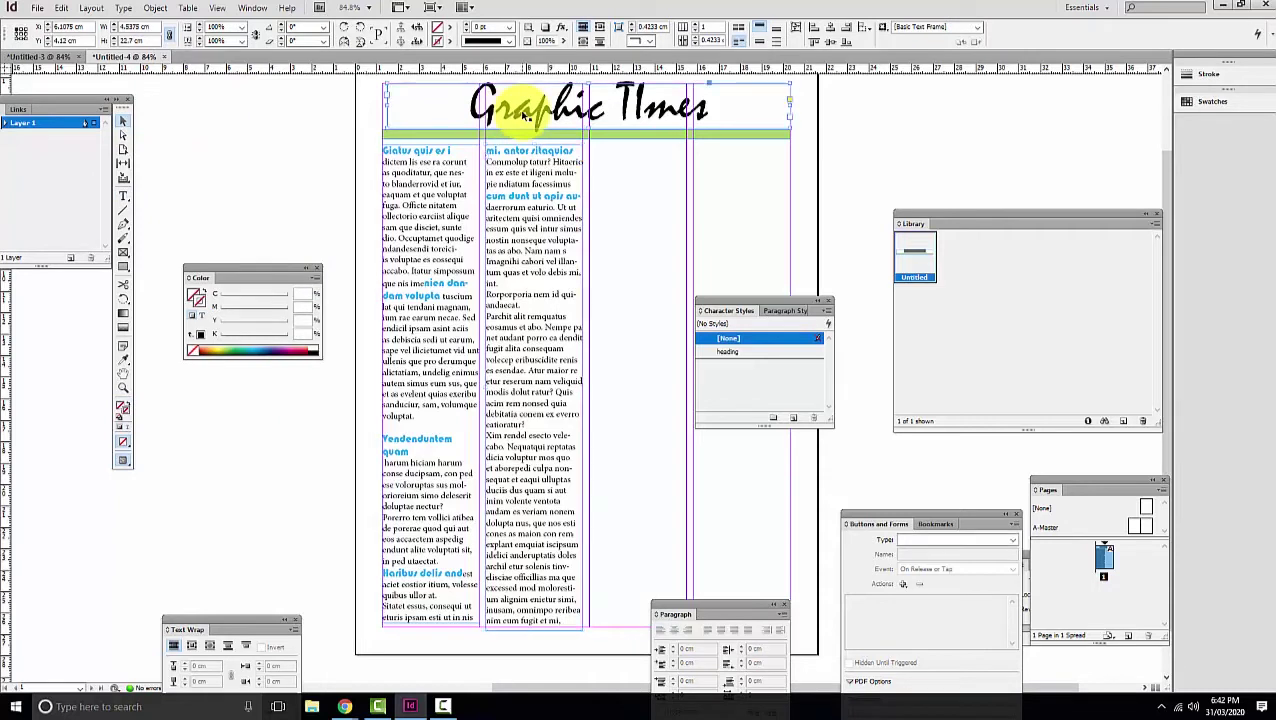
Zoom in on the Graphic Times masthead and move the Character Styles and Color panels off it.
click(123, 388)
drag(367, 80, 820, 227)
drag(712, 315, 698, 560)
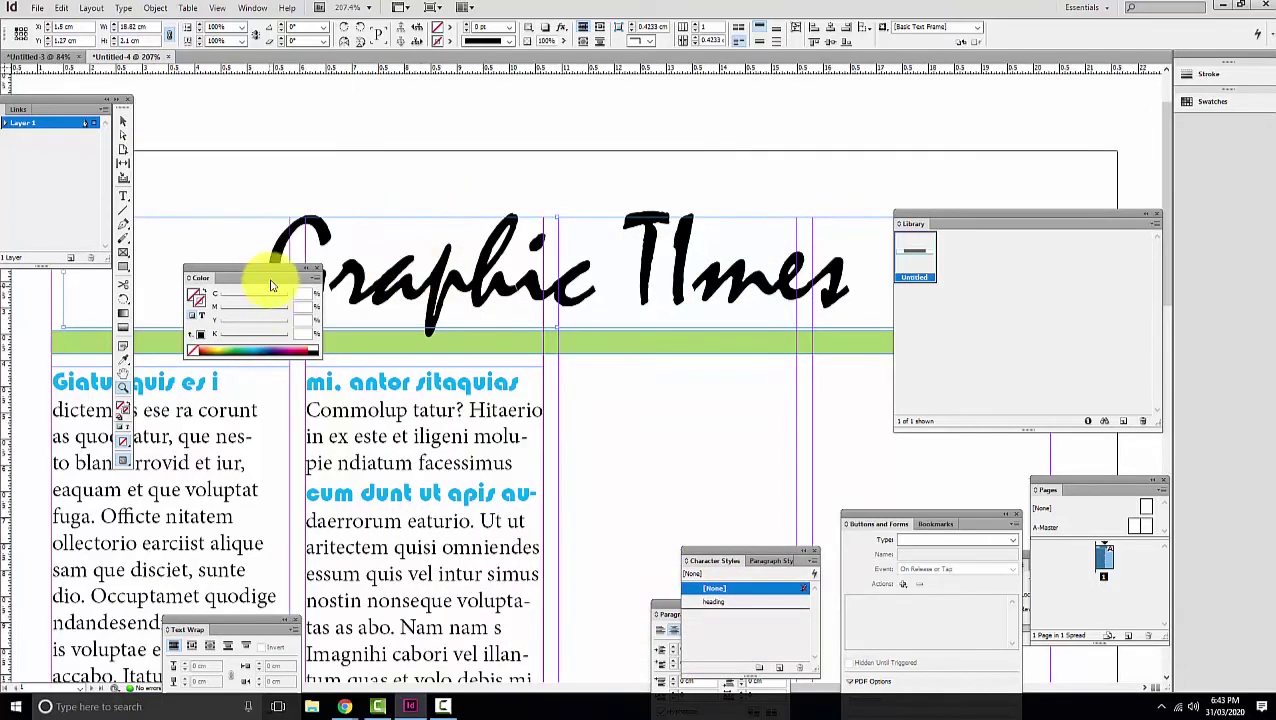
drag(273, 275, 650, 450)
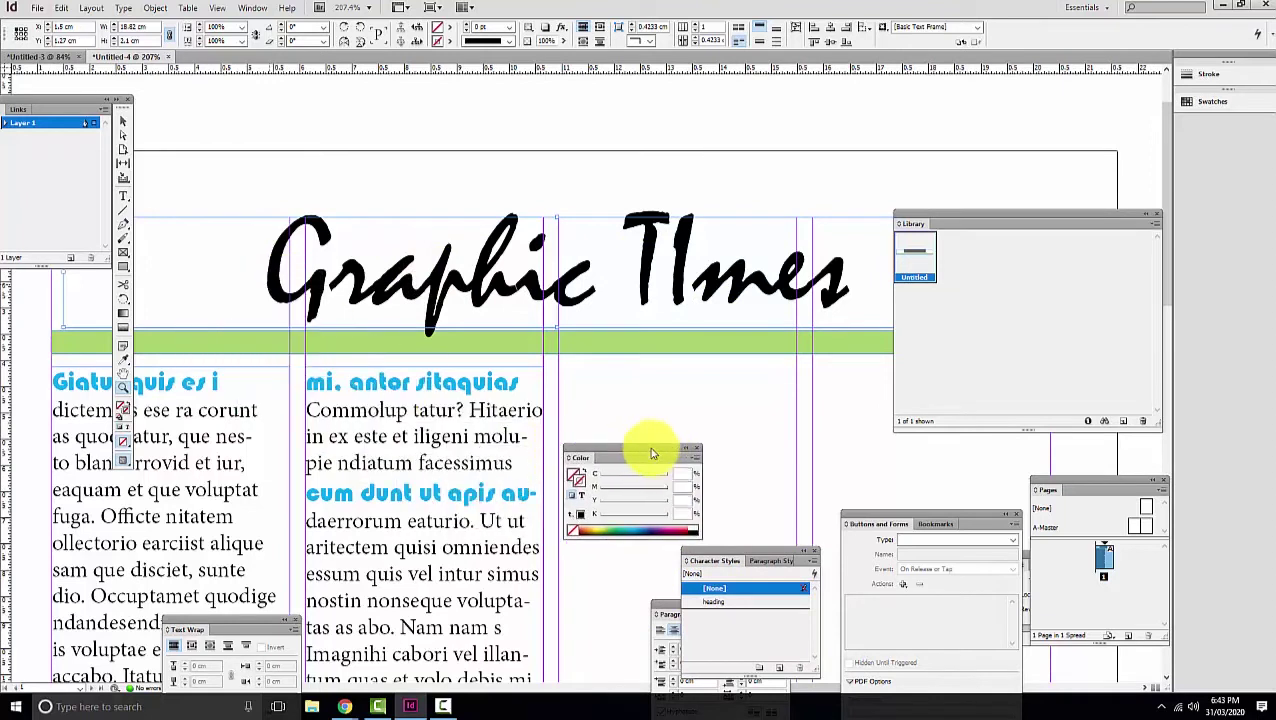
click(128, 122)
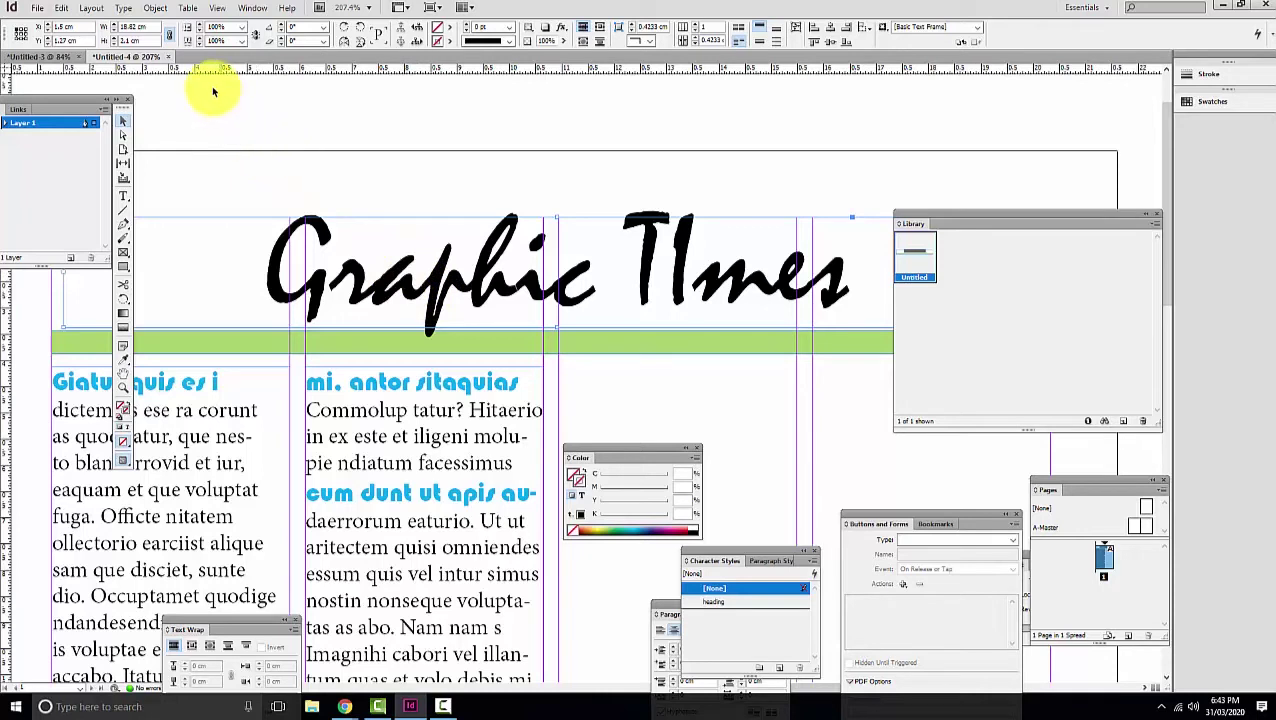
Convert the masthead text to outlines and move it up the page.
click(190, 9)
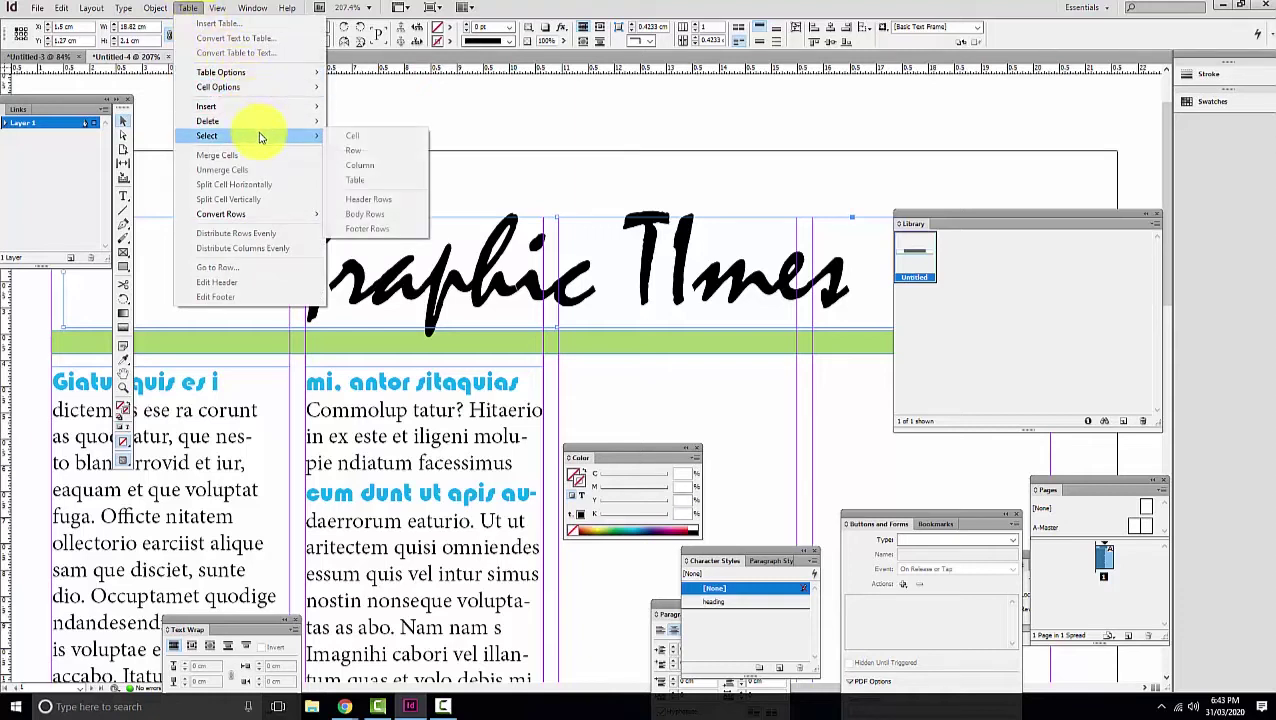
mouse_move(123, 8)
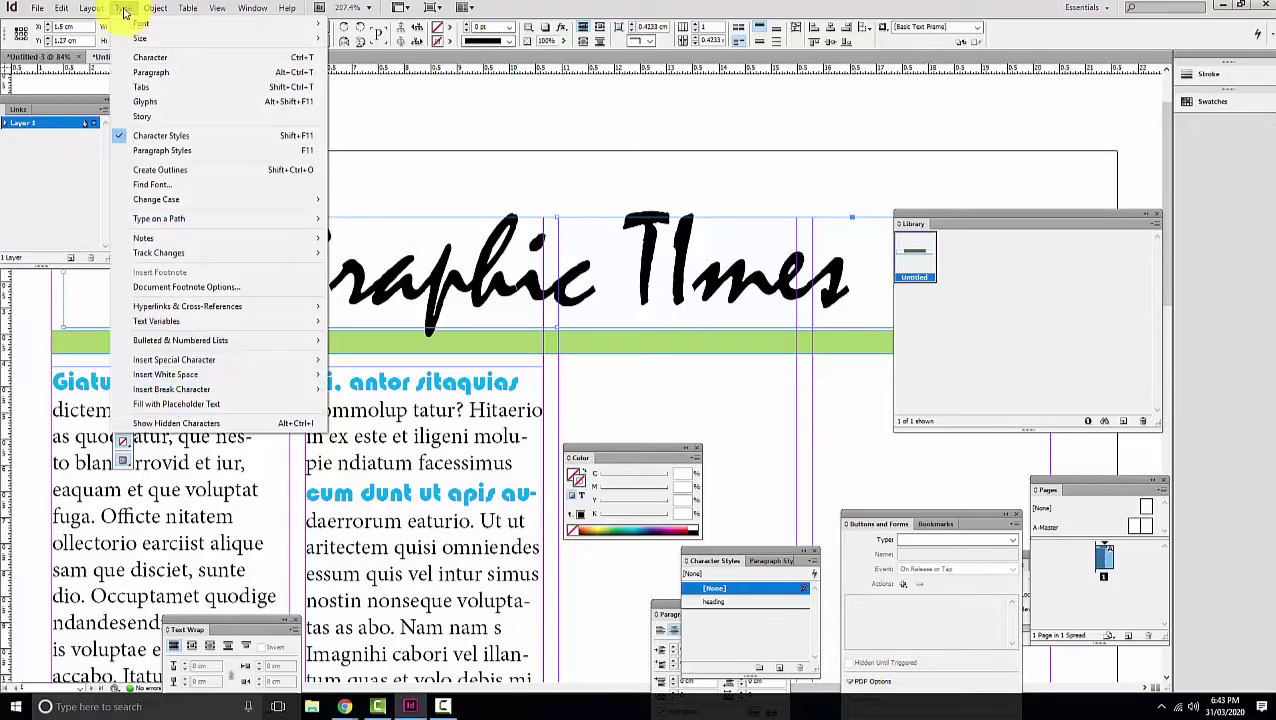
click(210, 177)
drag(498, 242, 501, 105)
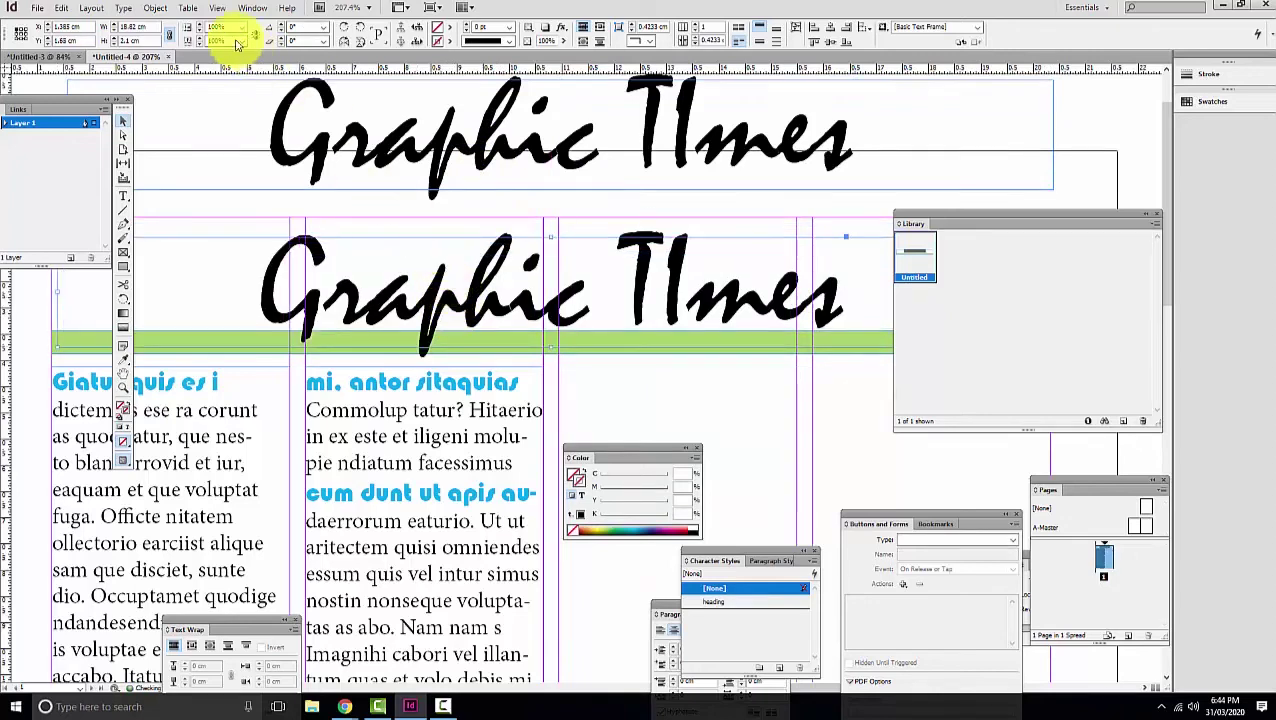
Convert the lower Graphic TImes heading to outlines and pan down to the body text.
click(123, 8)
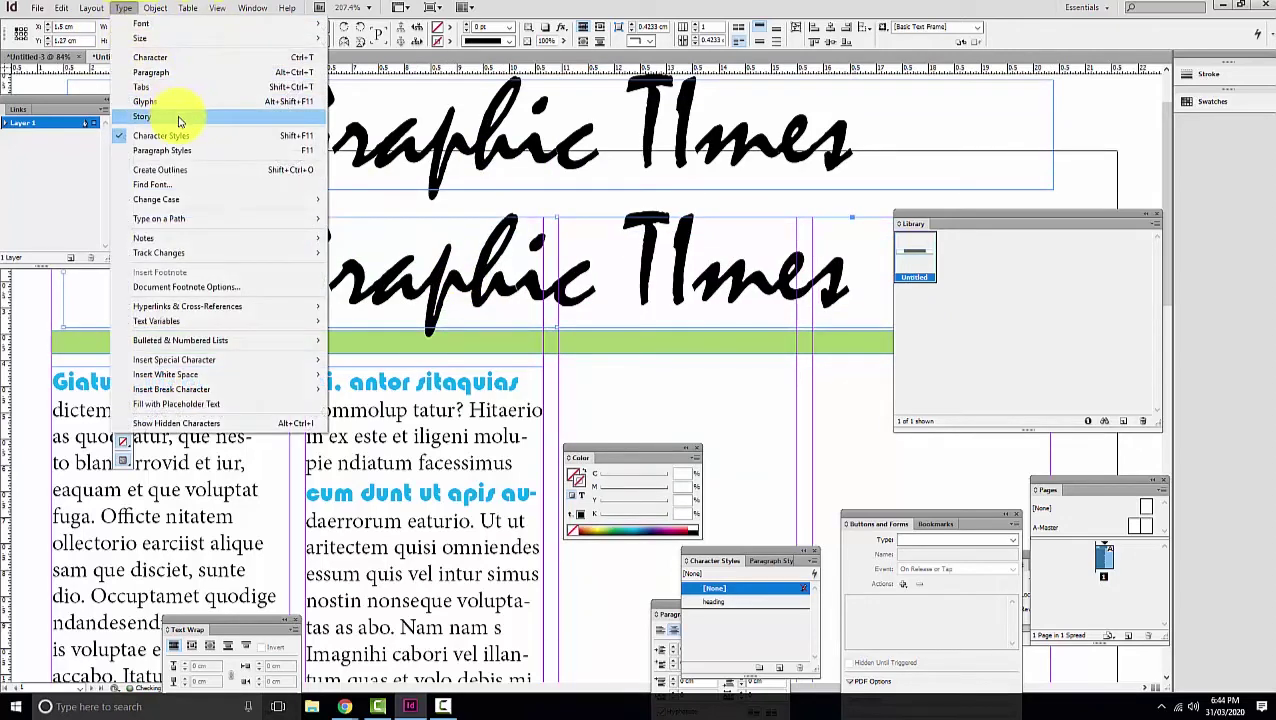
click(220, 170)
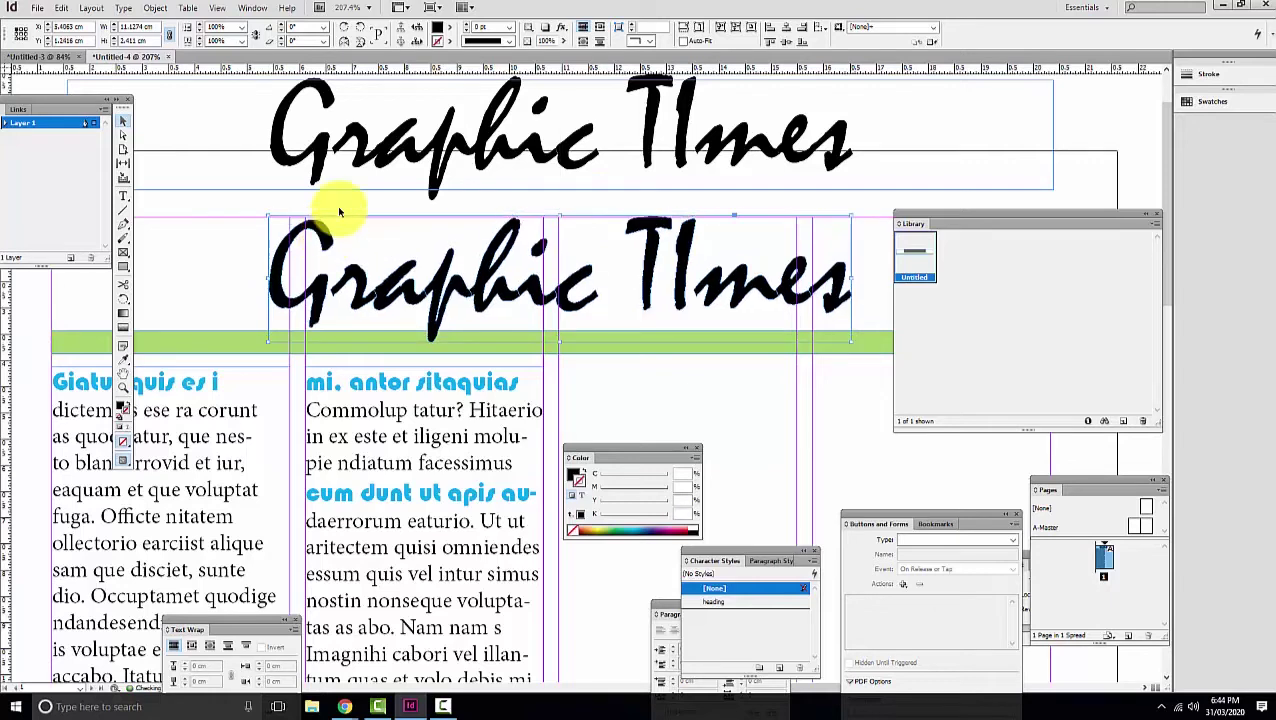
click(358, 158)
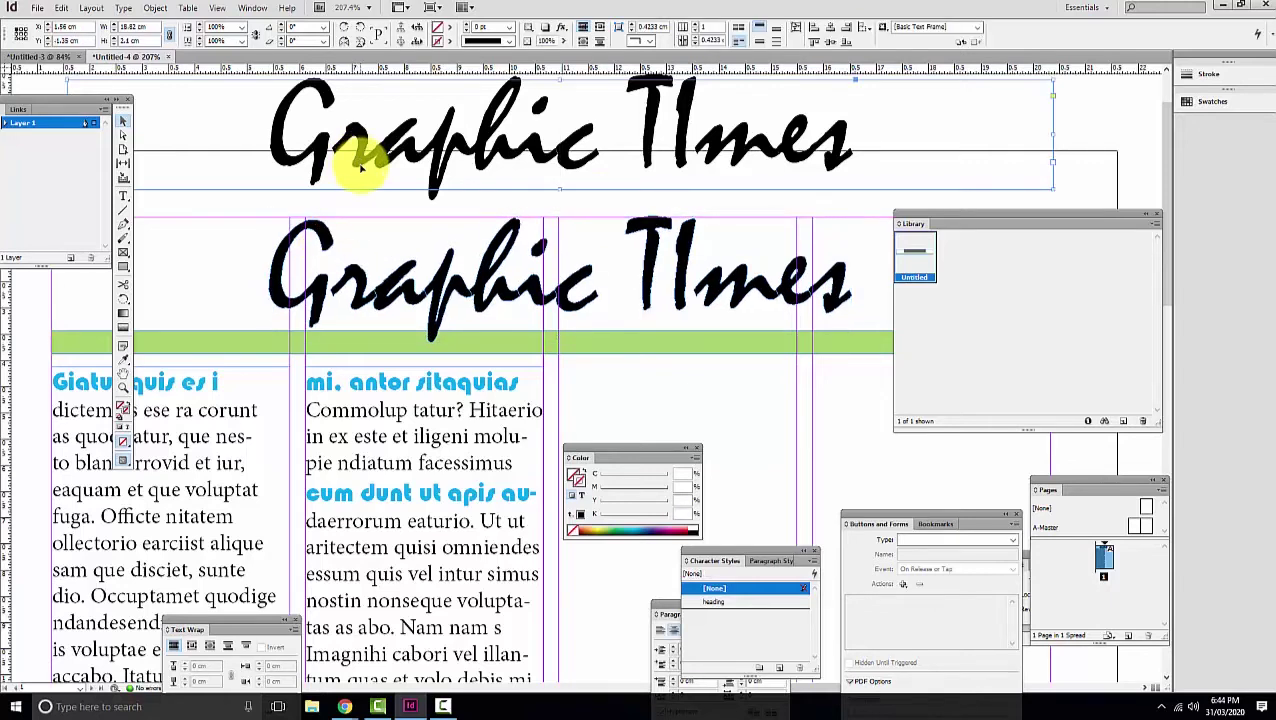
drag(708, 380, 663, 236)
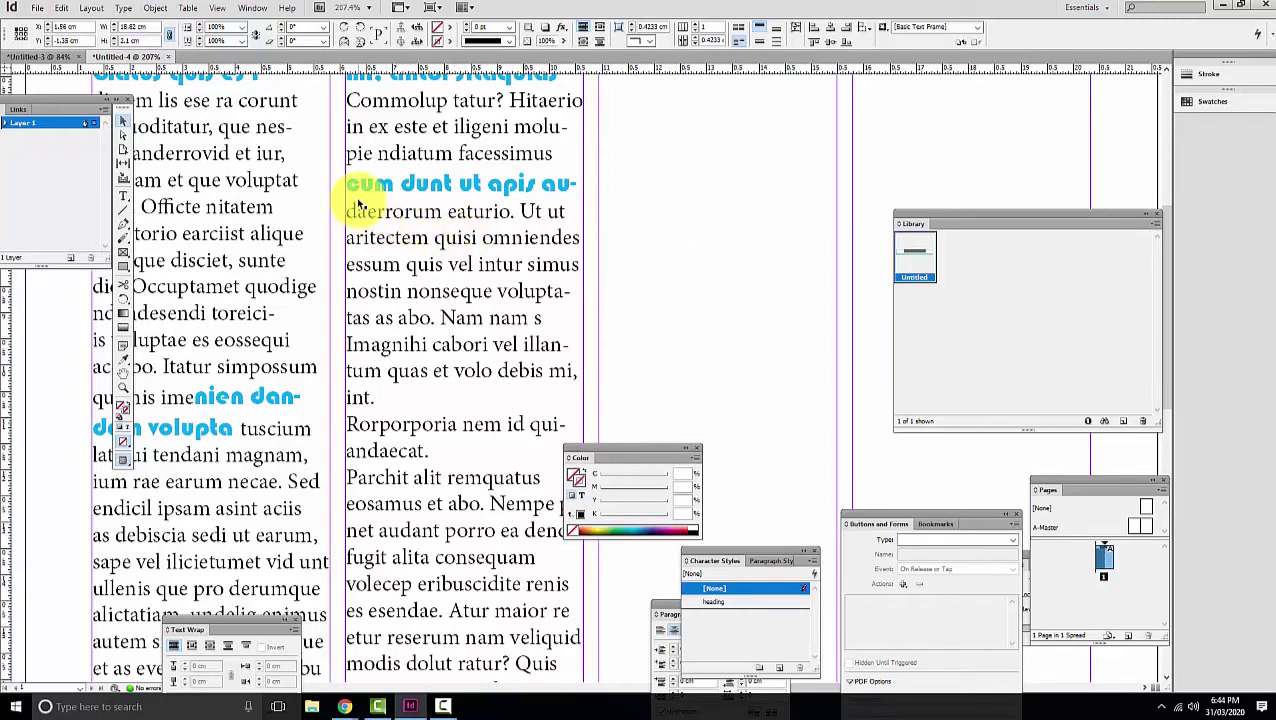
Change the second-column passage ending in 'int.' to UPPERCASE.
click(123, 196)
drag(375, 397, 343, 211)
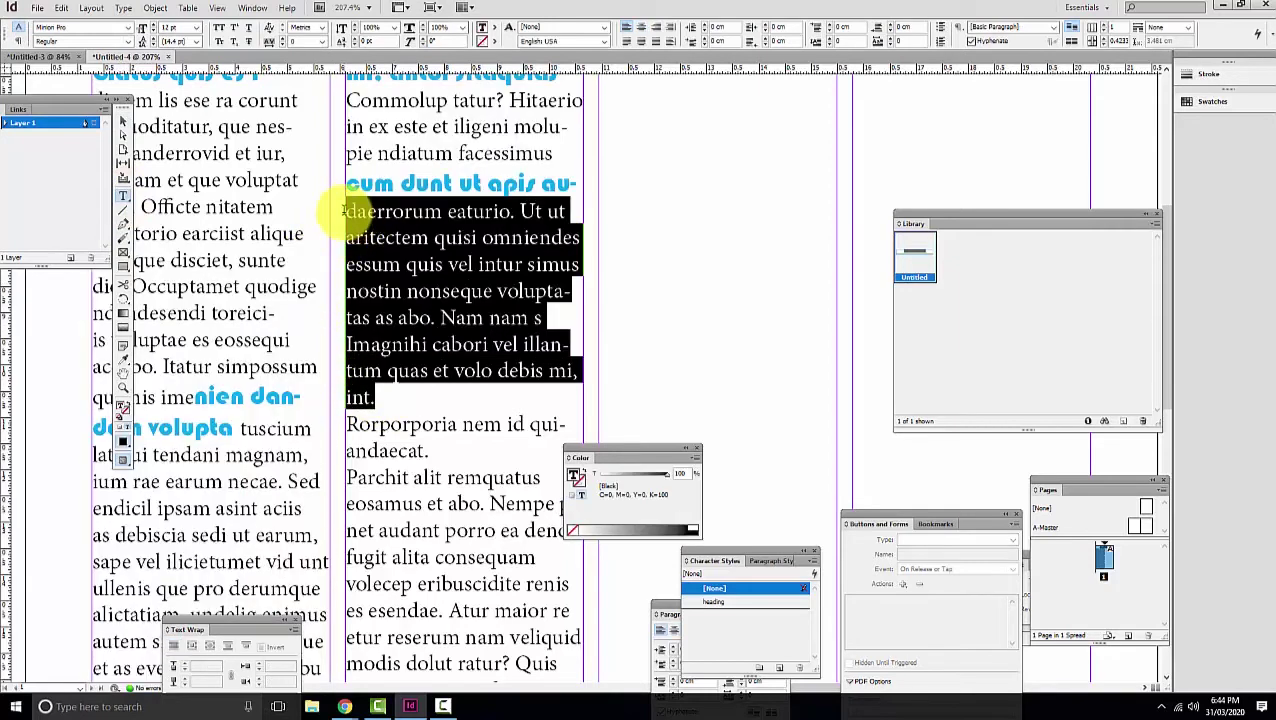
click(123, 8)
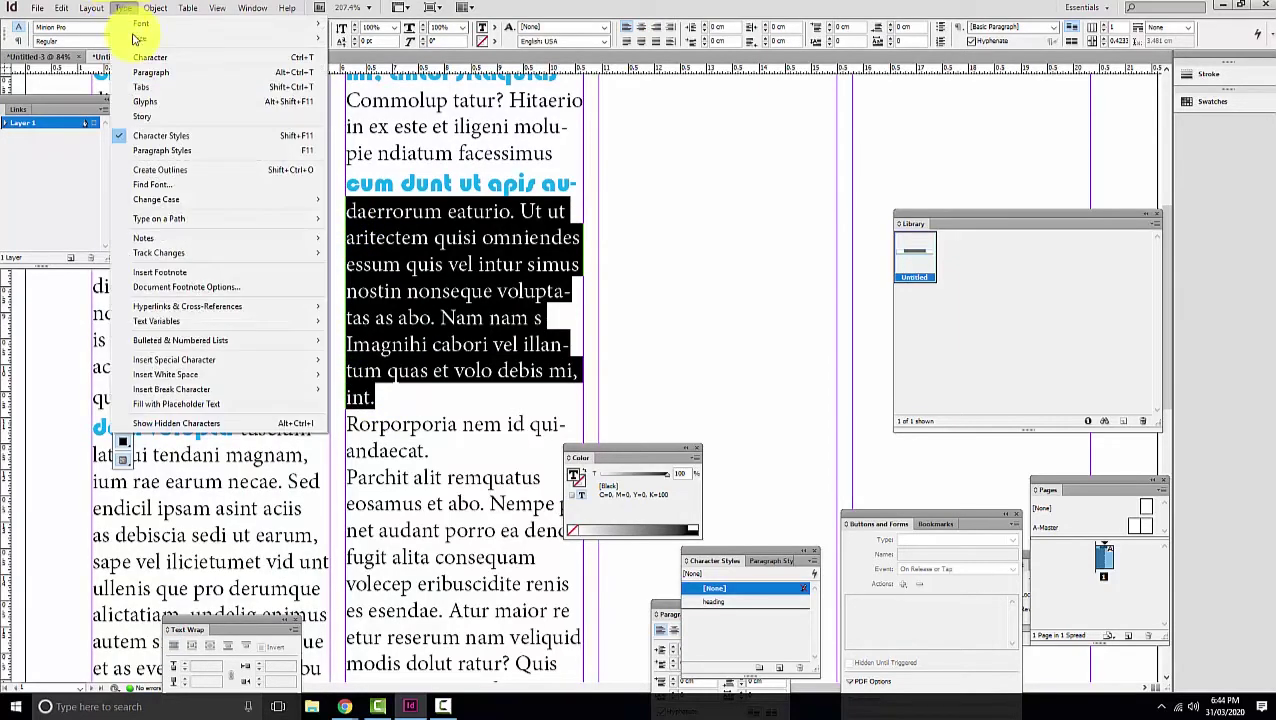
mouse_move(215, 204)
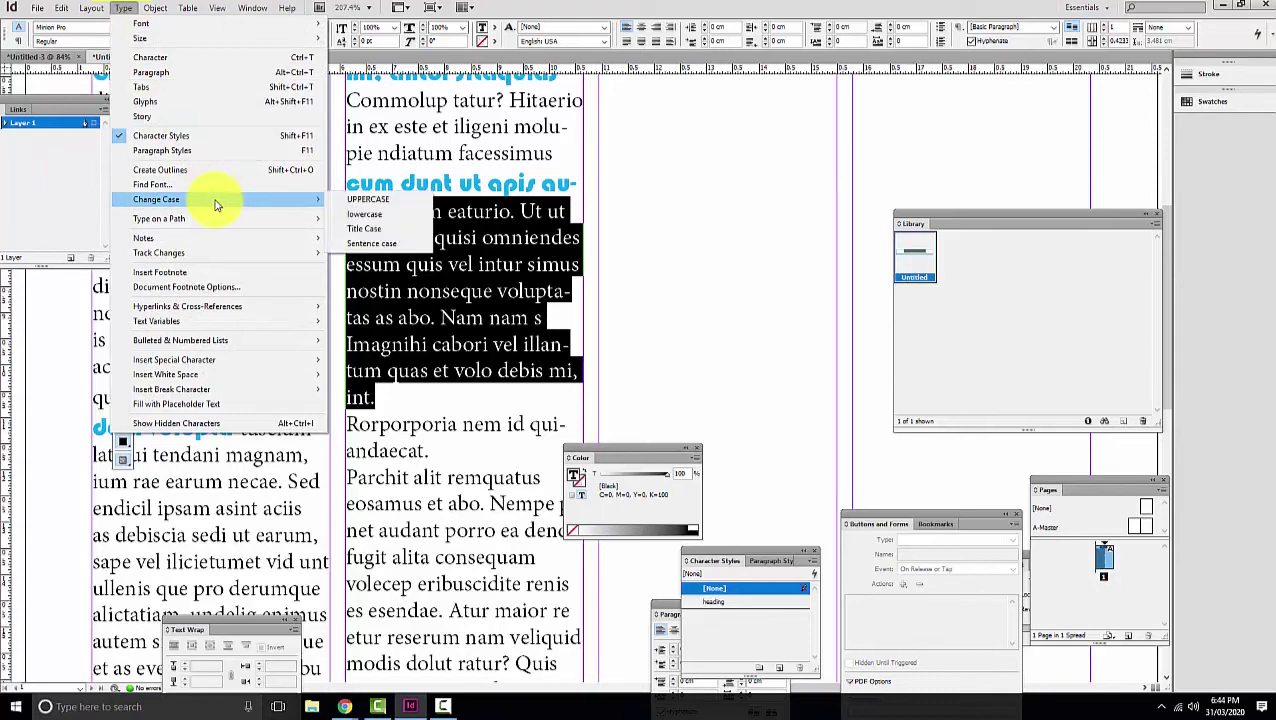
click(362, 200)
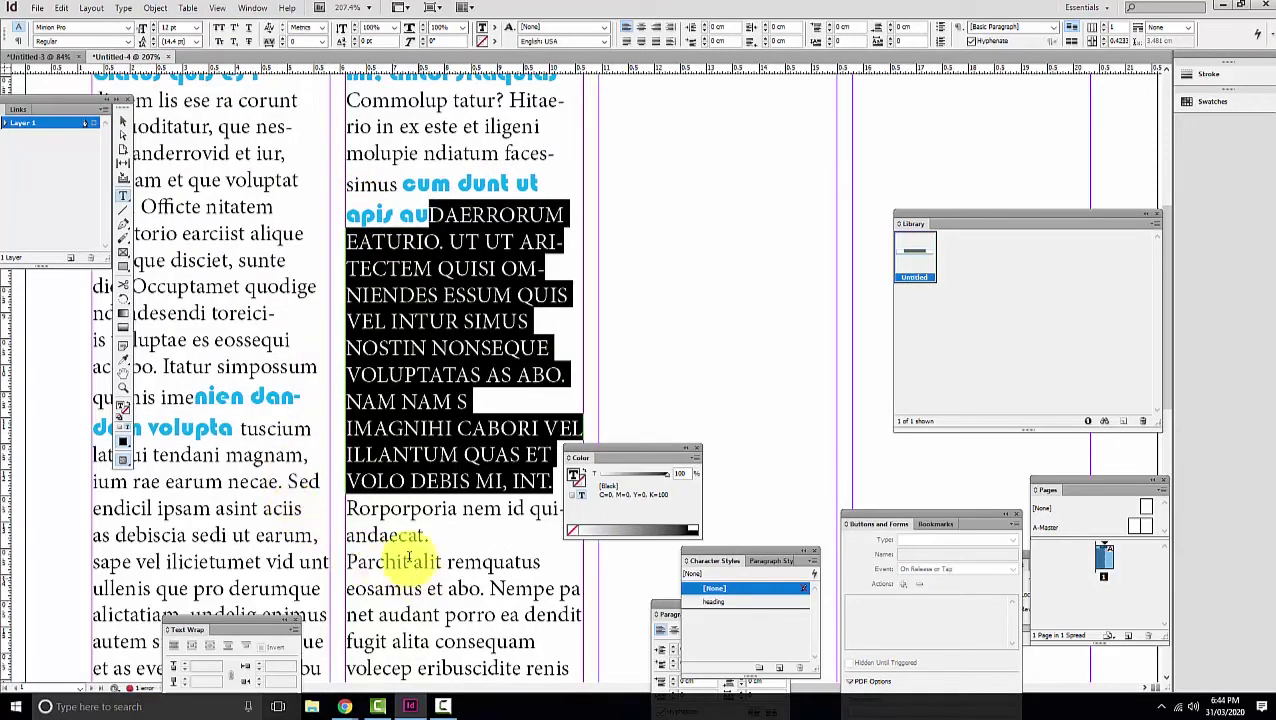
Change the first column's text up to 'simpossum' to Title Case.
drag(300, 368, 108, 100)
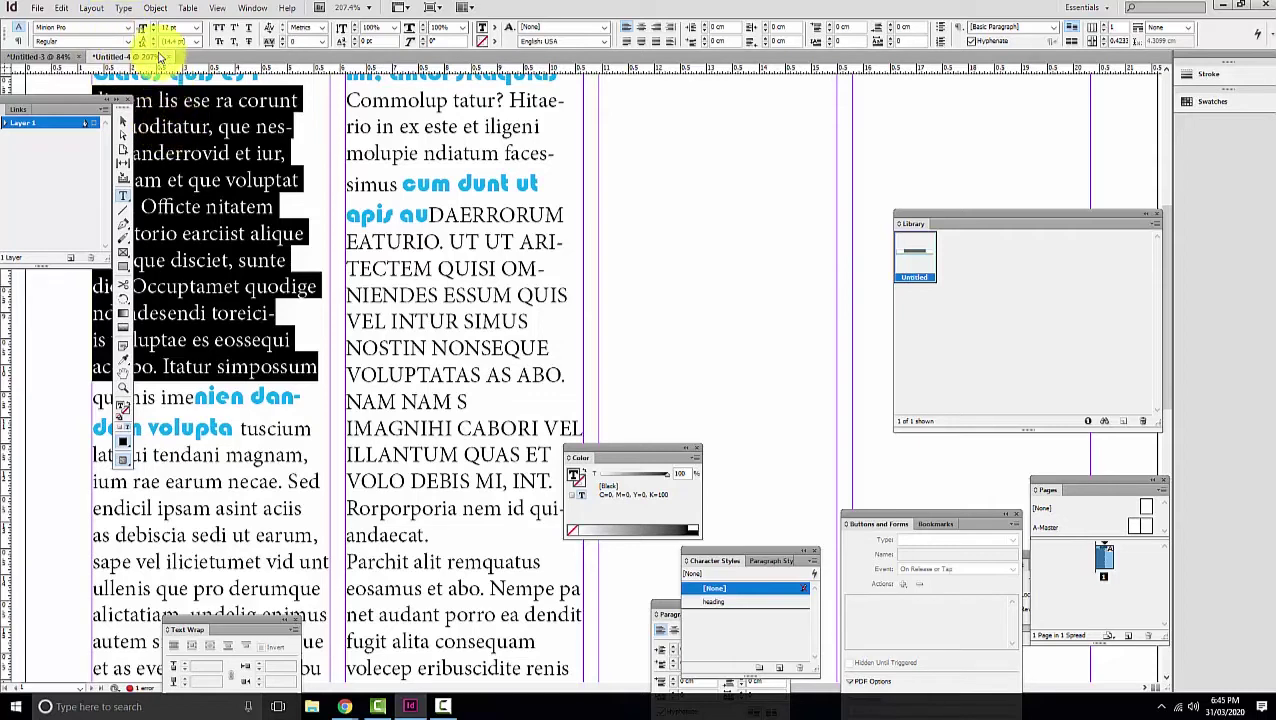
click(125, 9)
mouse_move(208, 199)
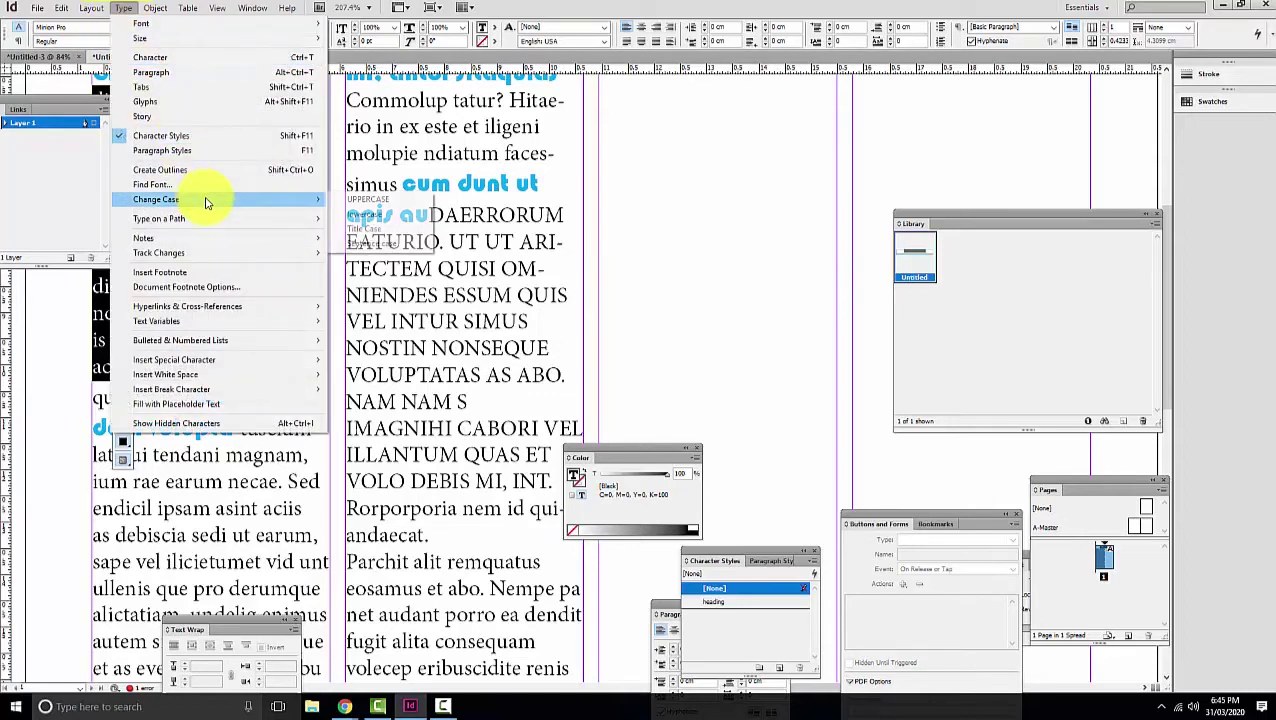
click(364, 228)
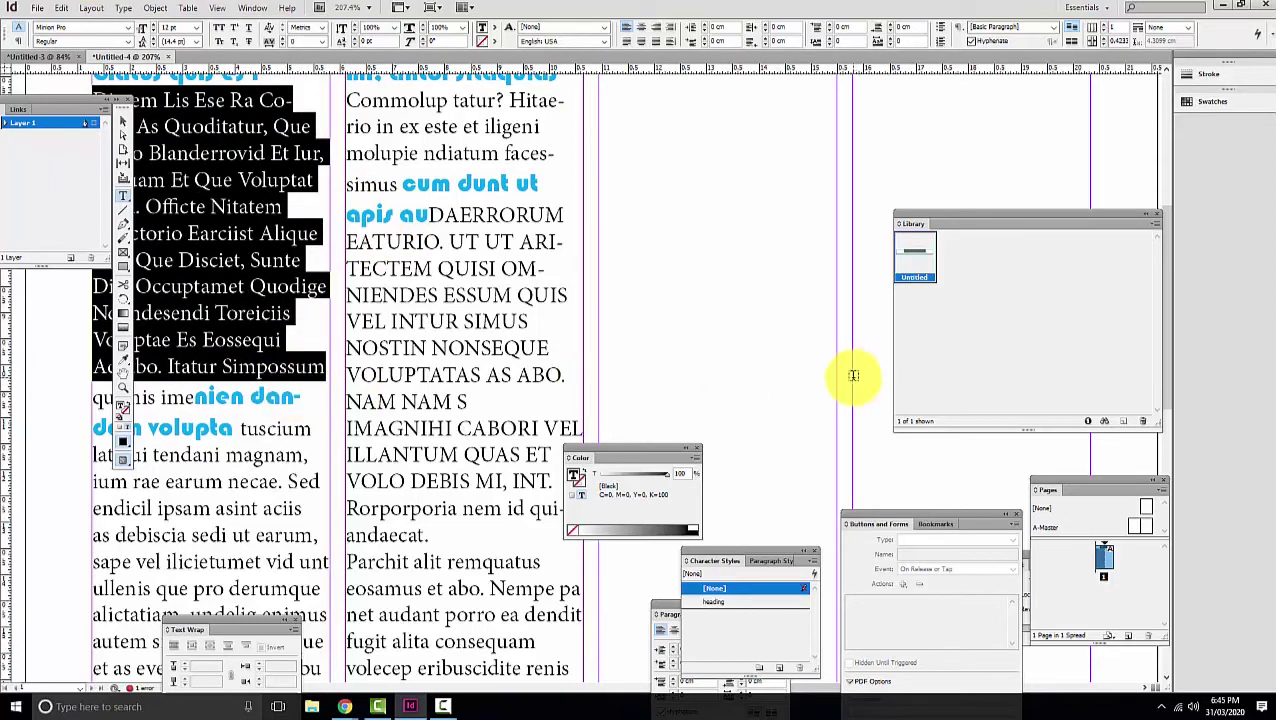
Set the text from 'tuscium' to the story's end to lowercase.
key(ctrl+minus)
key(ctrl+minus)
key(ctrl+minus)
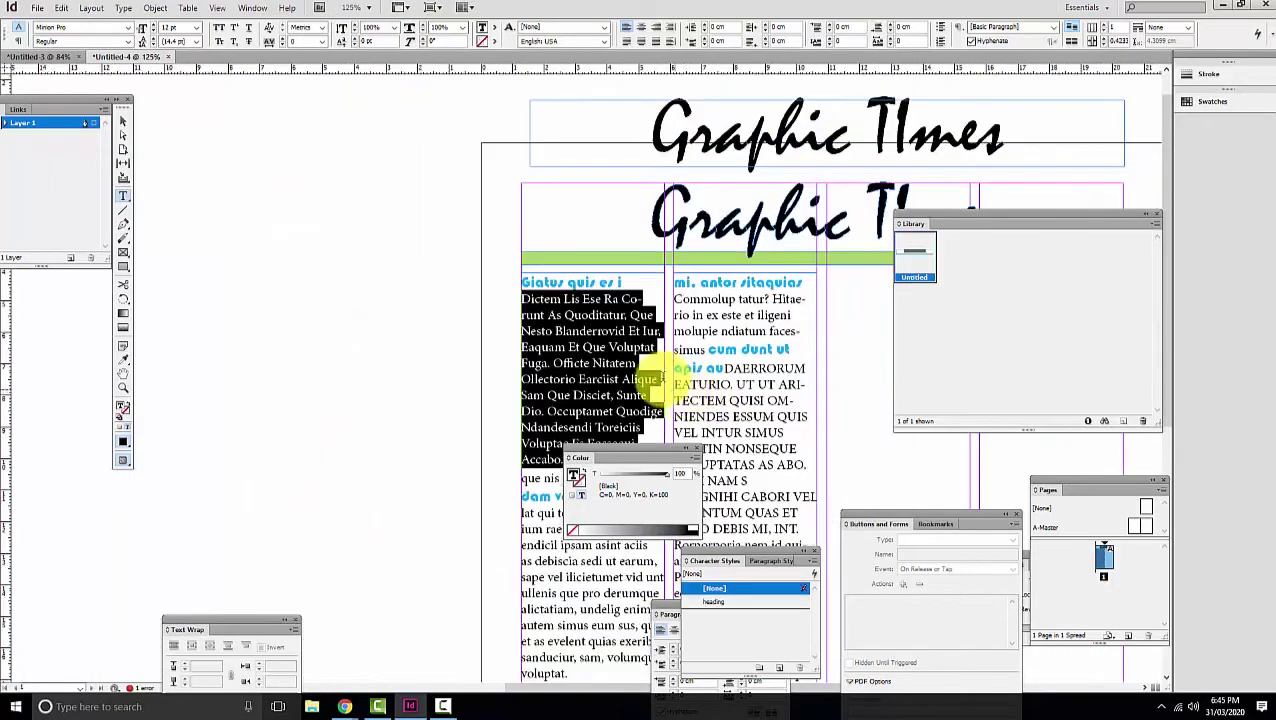
drag(650, 458, 345, 465)
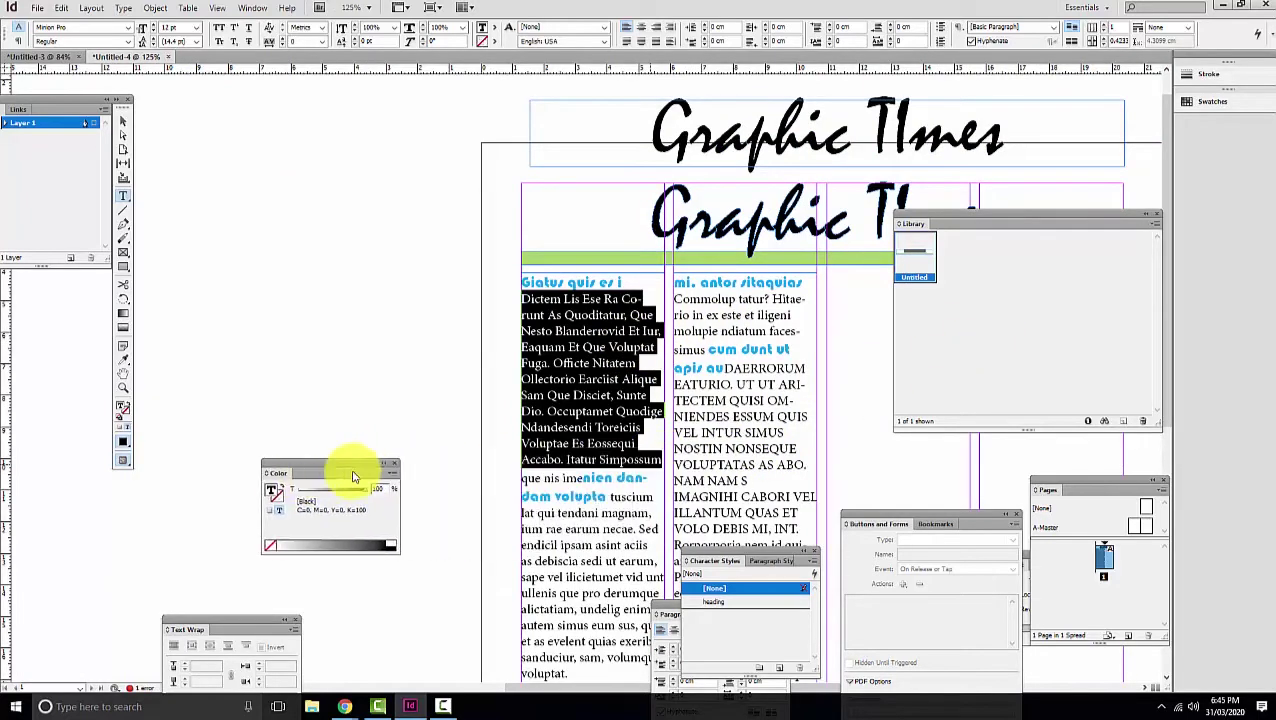
drag(610, 497, 617, 668)
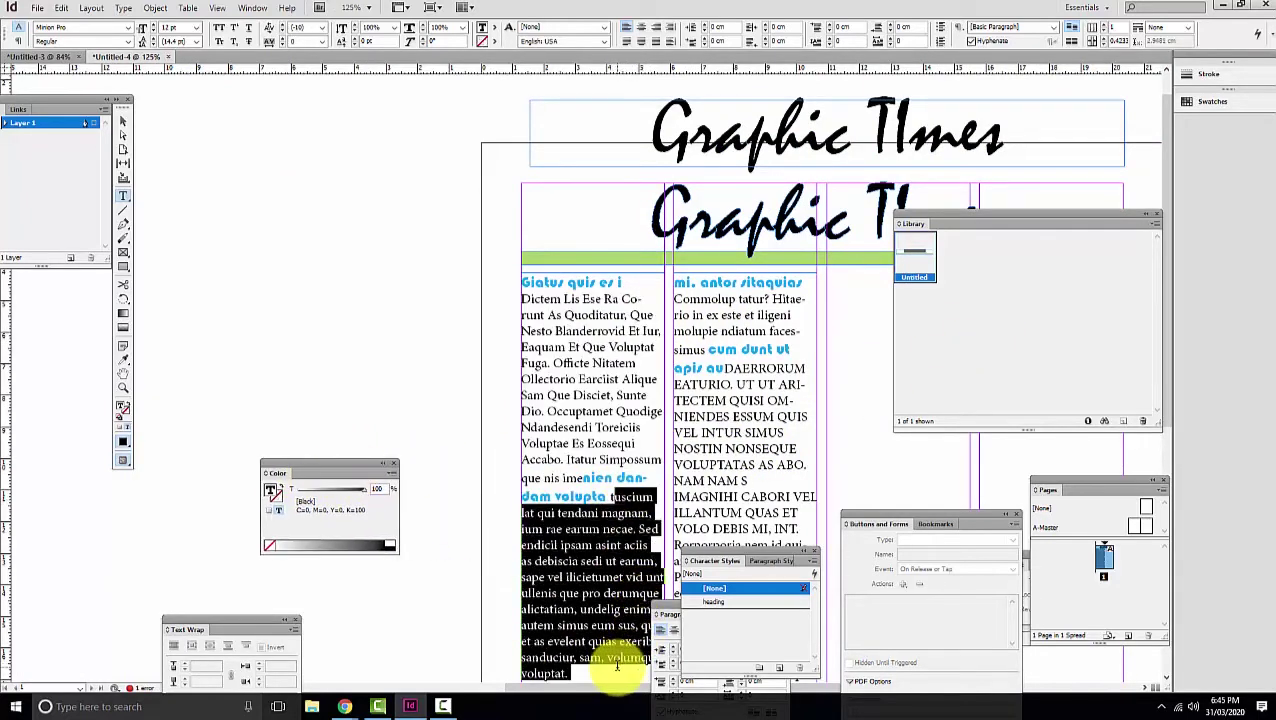
click(123, 8)
mouse_move(215, 199)
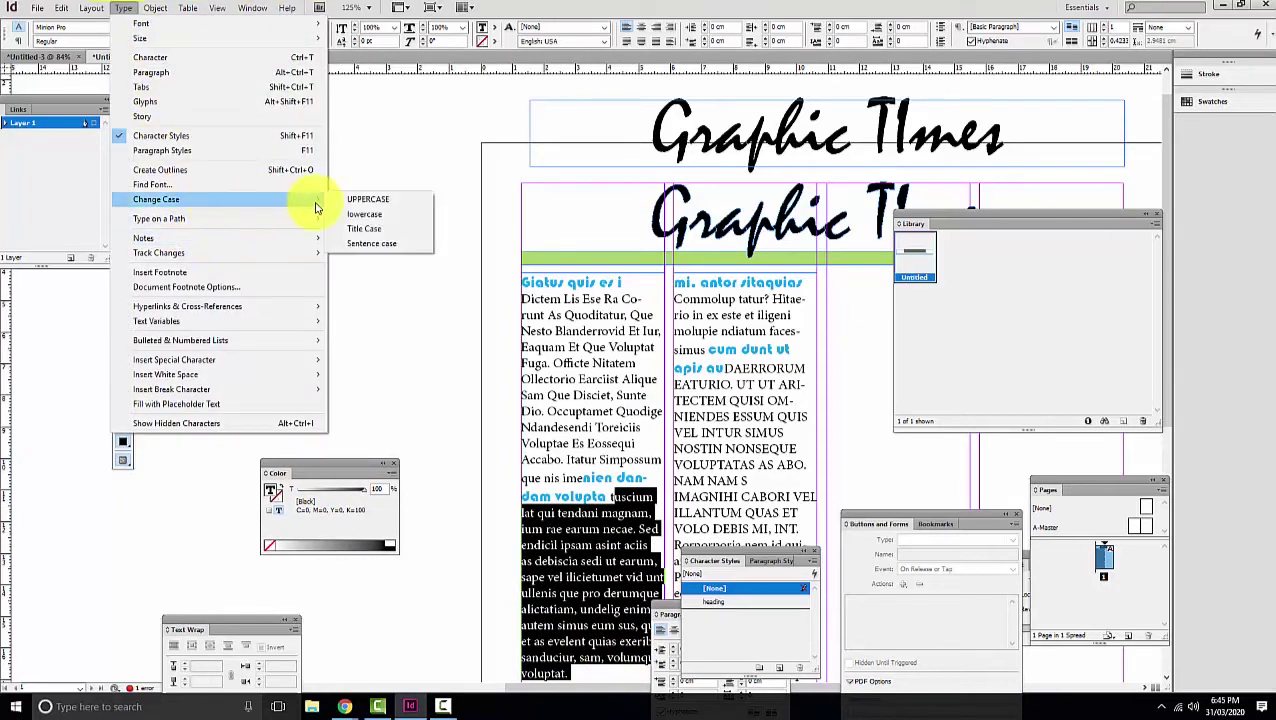
click(376, 215)
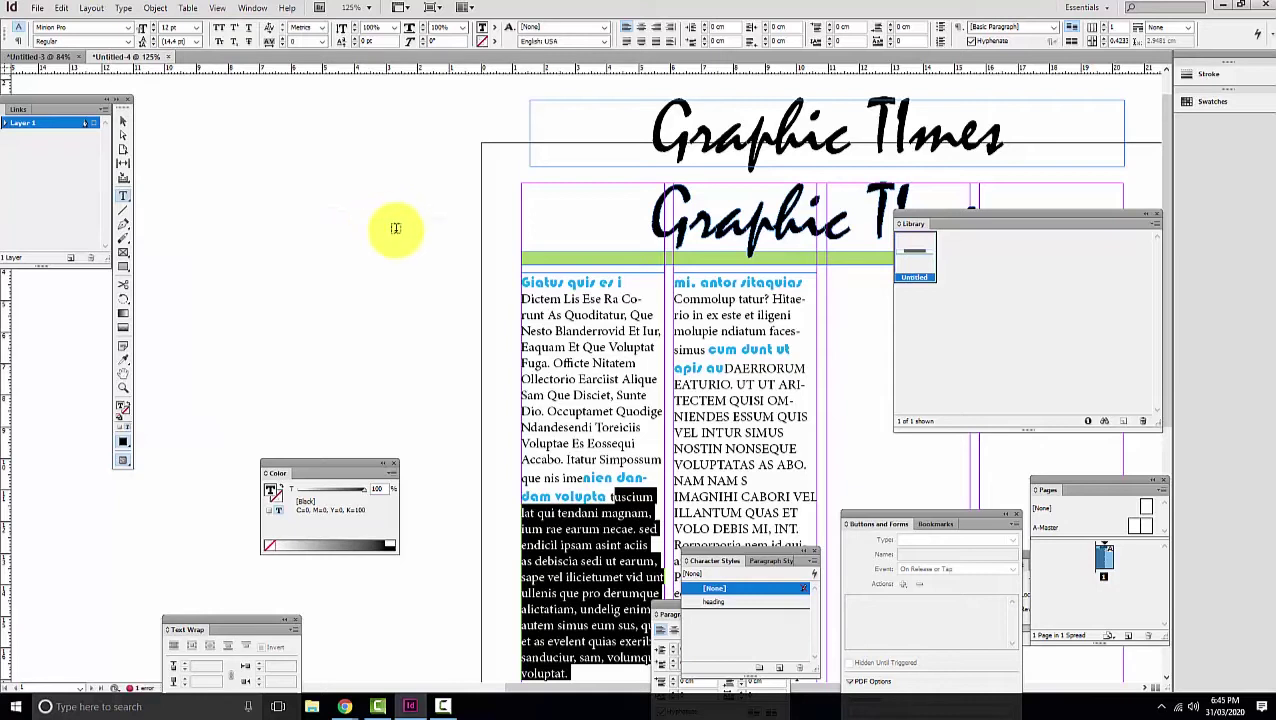
click(651, 512)
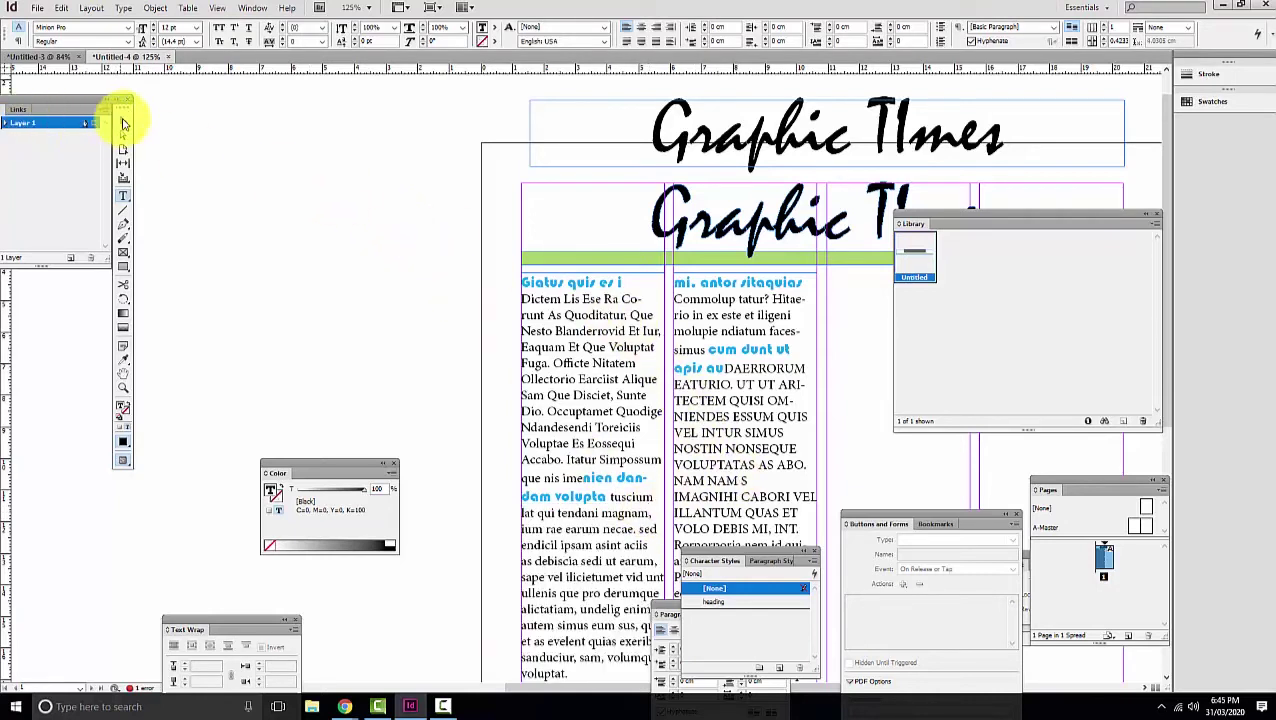
Place the Detox green-smoothie photo onto the page in a new frame.
click(123, 123)
click(543, 289)
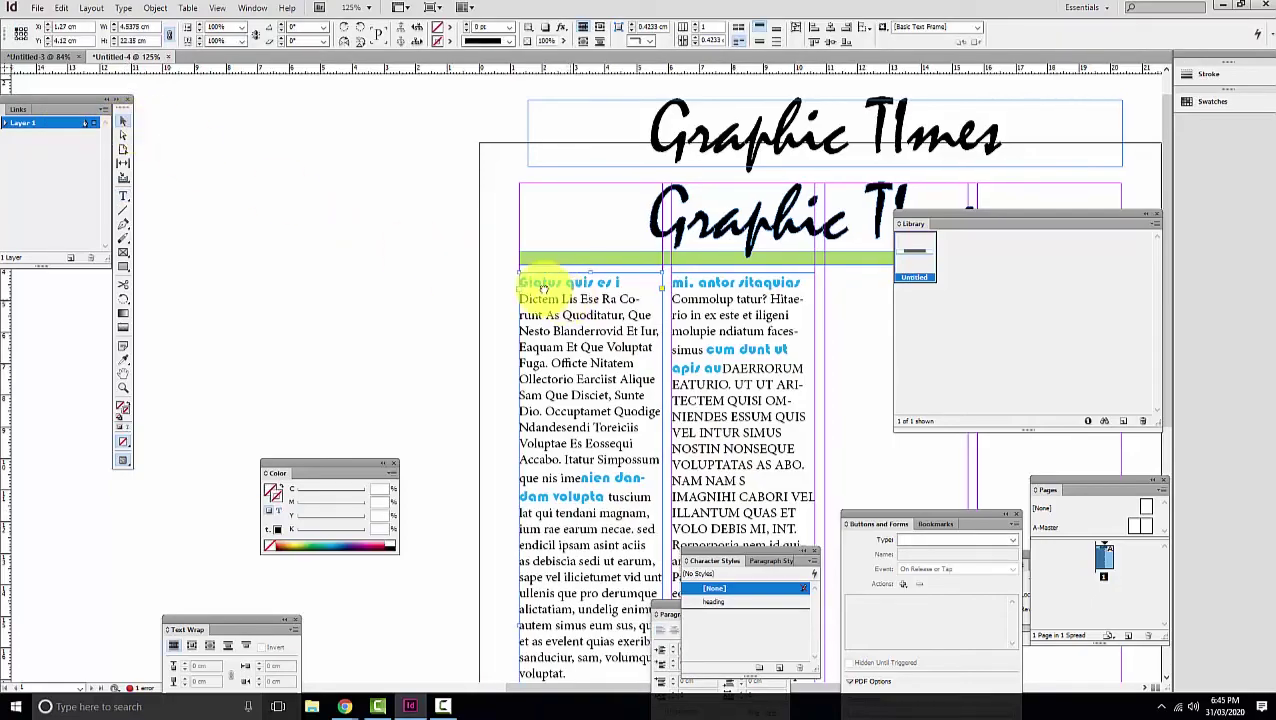
scroll(543, 289, down, 10)
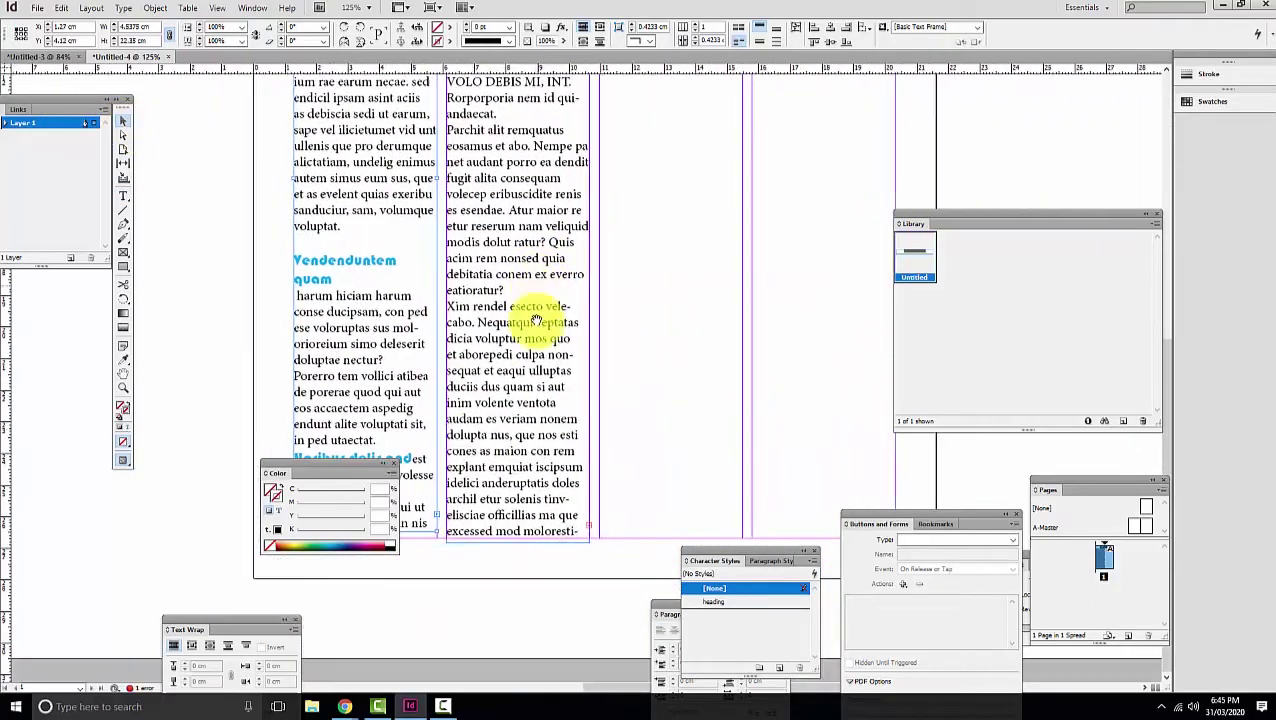
scroll(537, 320, up, 5)
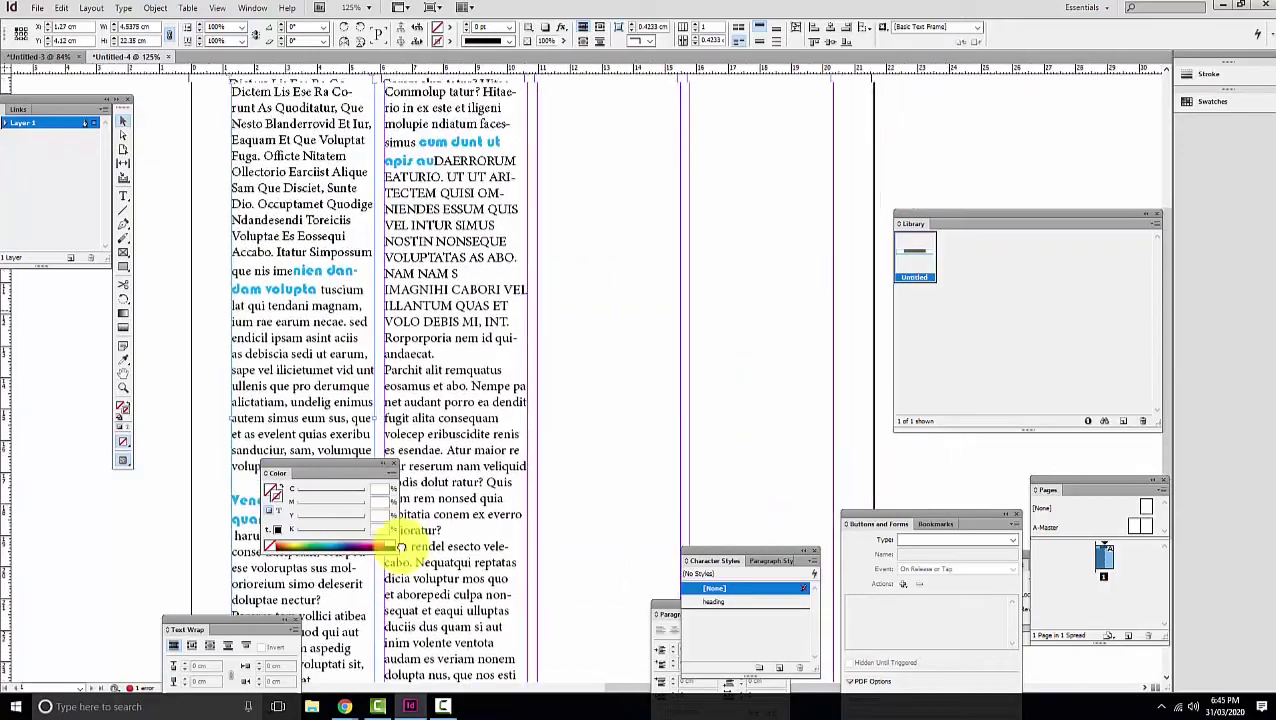
drag(400, 547, 575, 495)
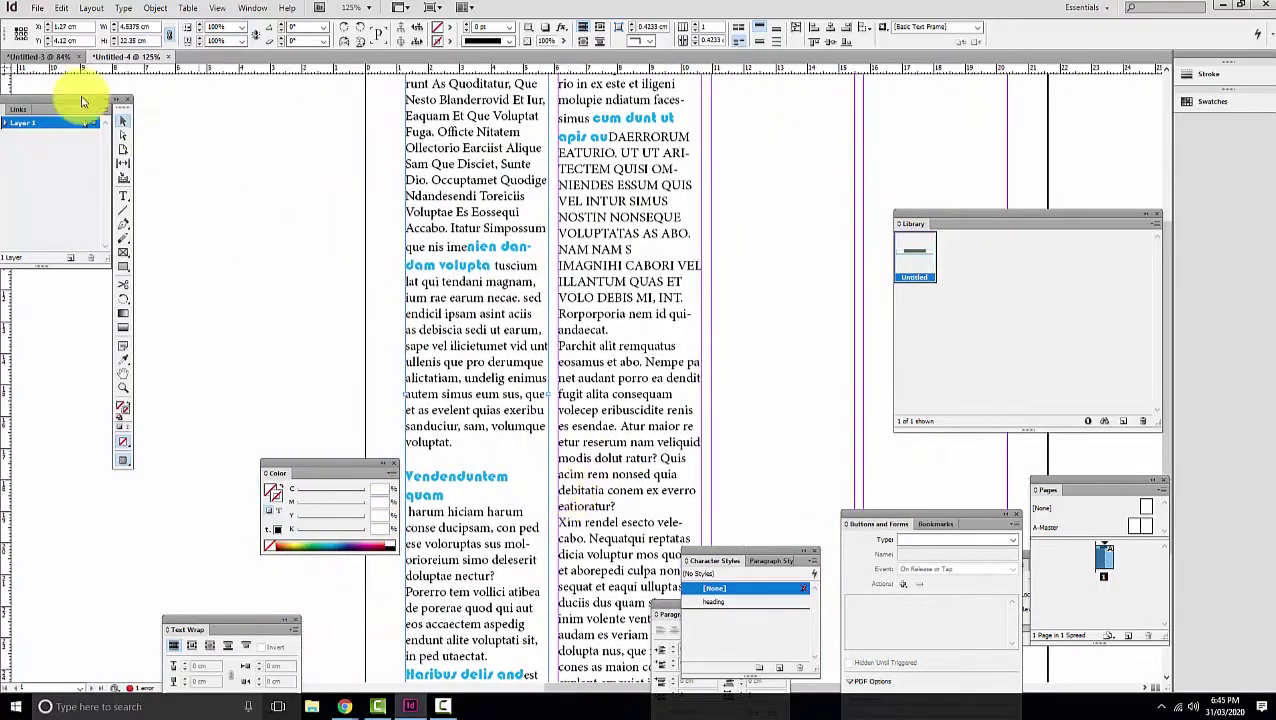
click(37, 8)
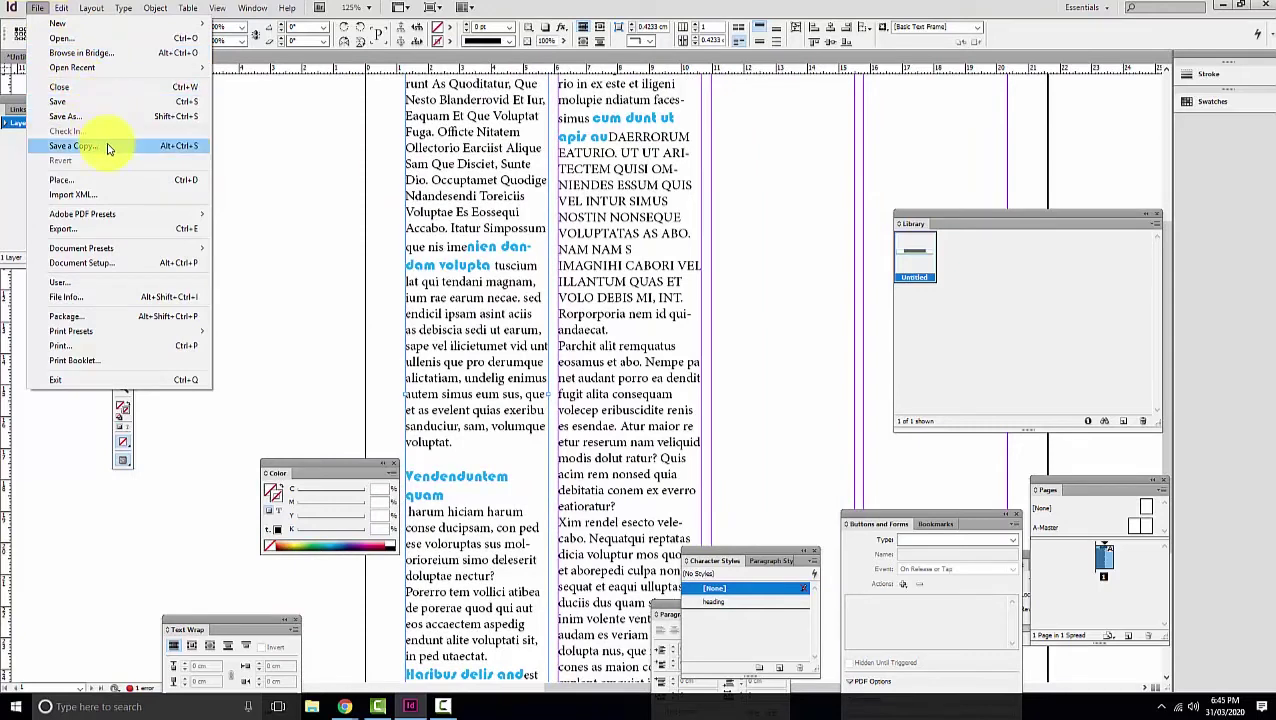
click(115, 180)
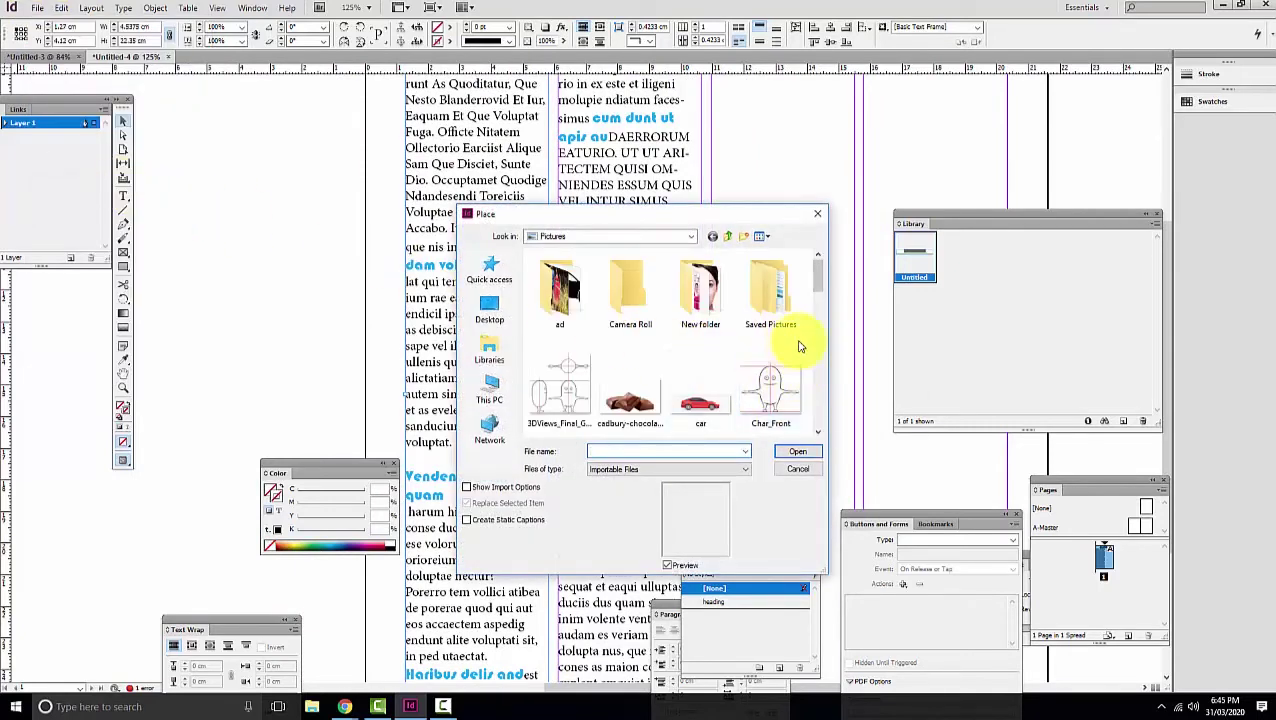
drag(816, 290, 821, 323)
double_click(769, 290)
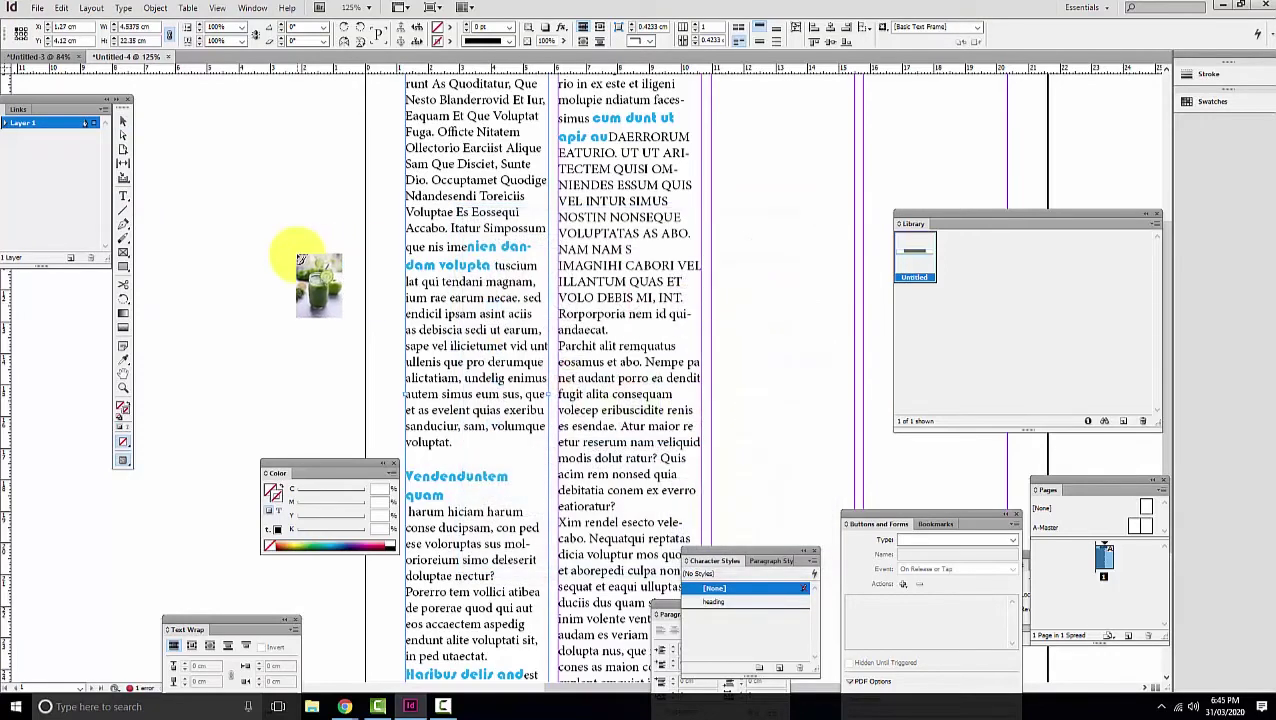
drag(297, 256, 430, 368)
drag(338, 420, 450, 240)
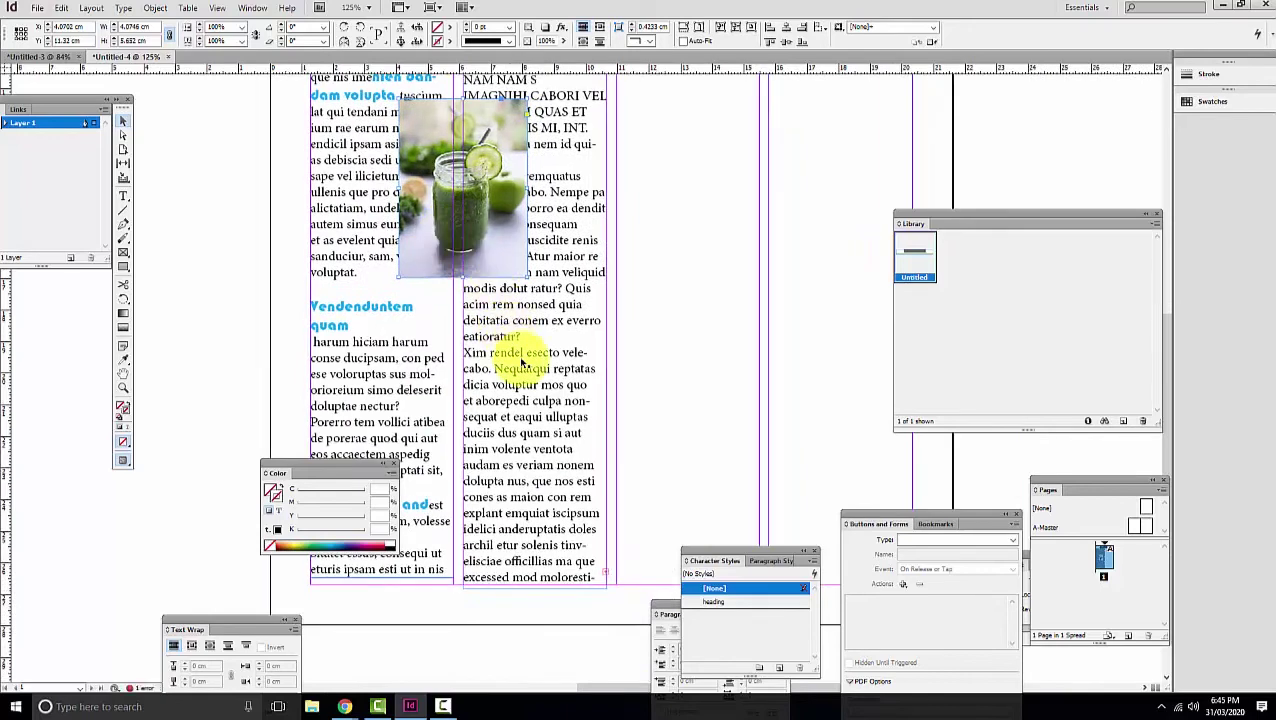
Draw a new text frame down the third column.
click(605, 577)
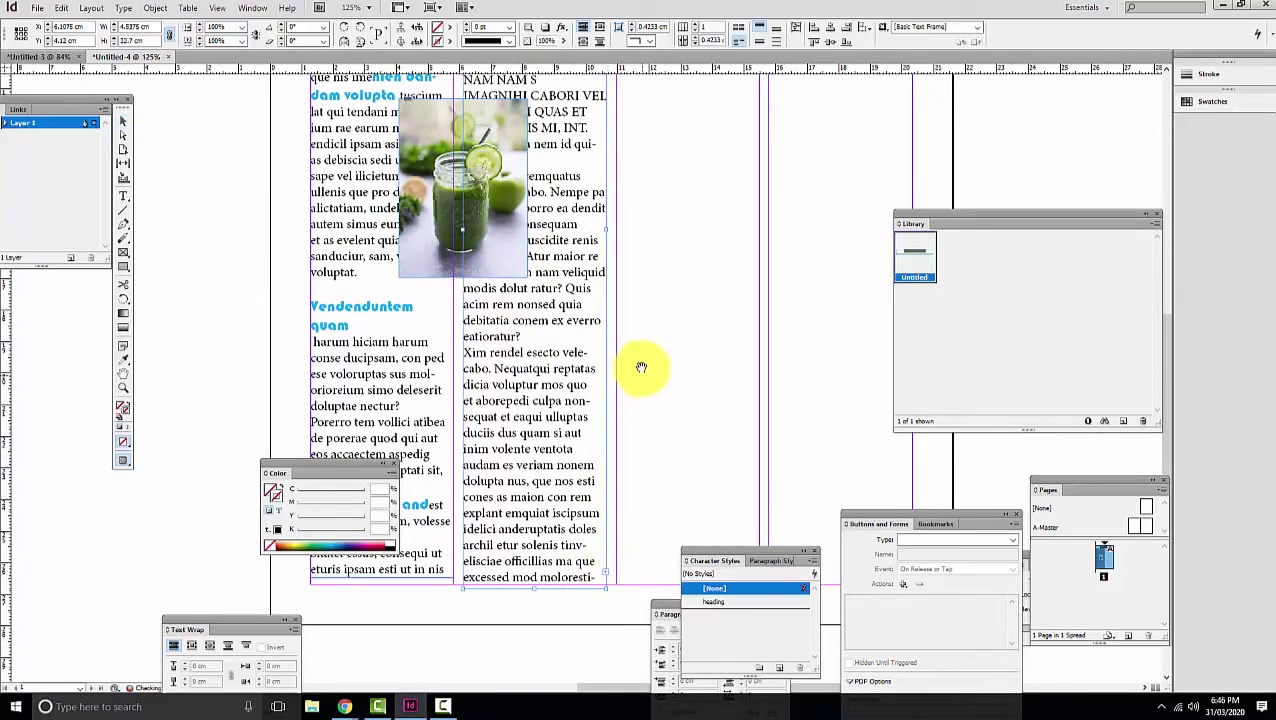
drag(641, 367, 499, 643)
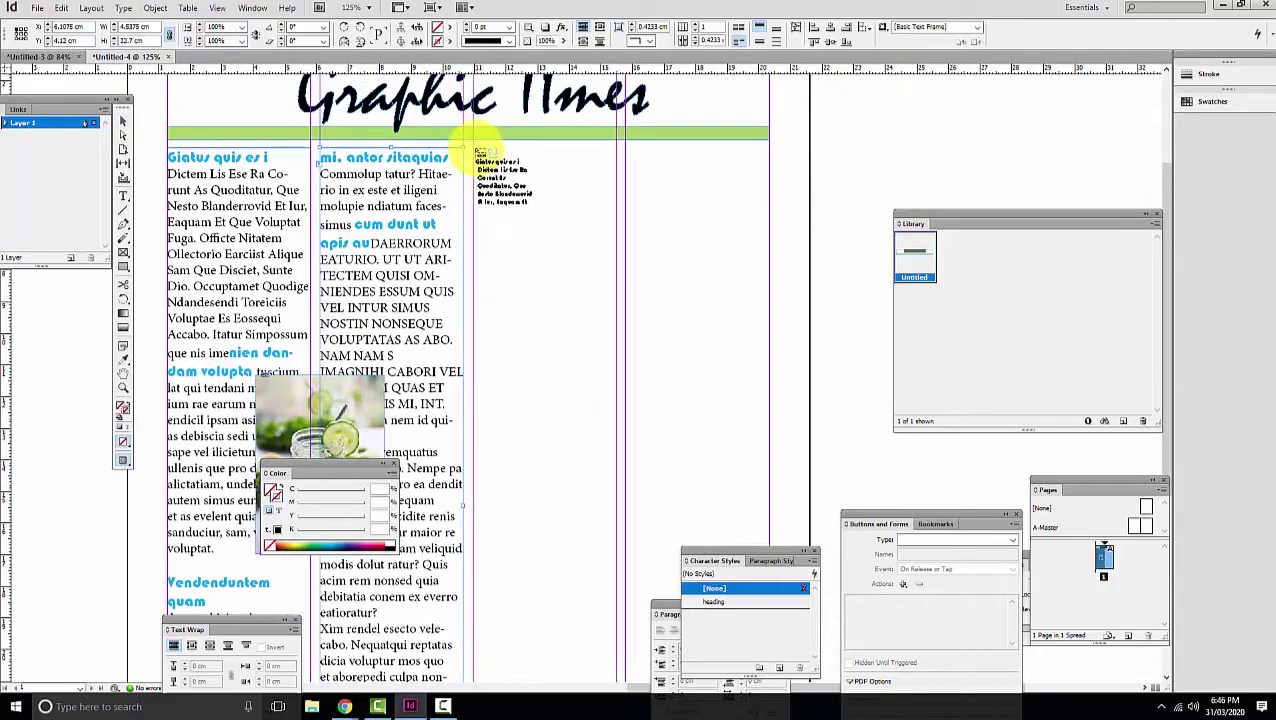
drag(474, 148, 614, 558)
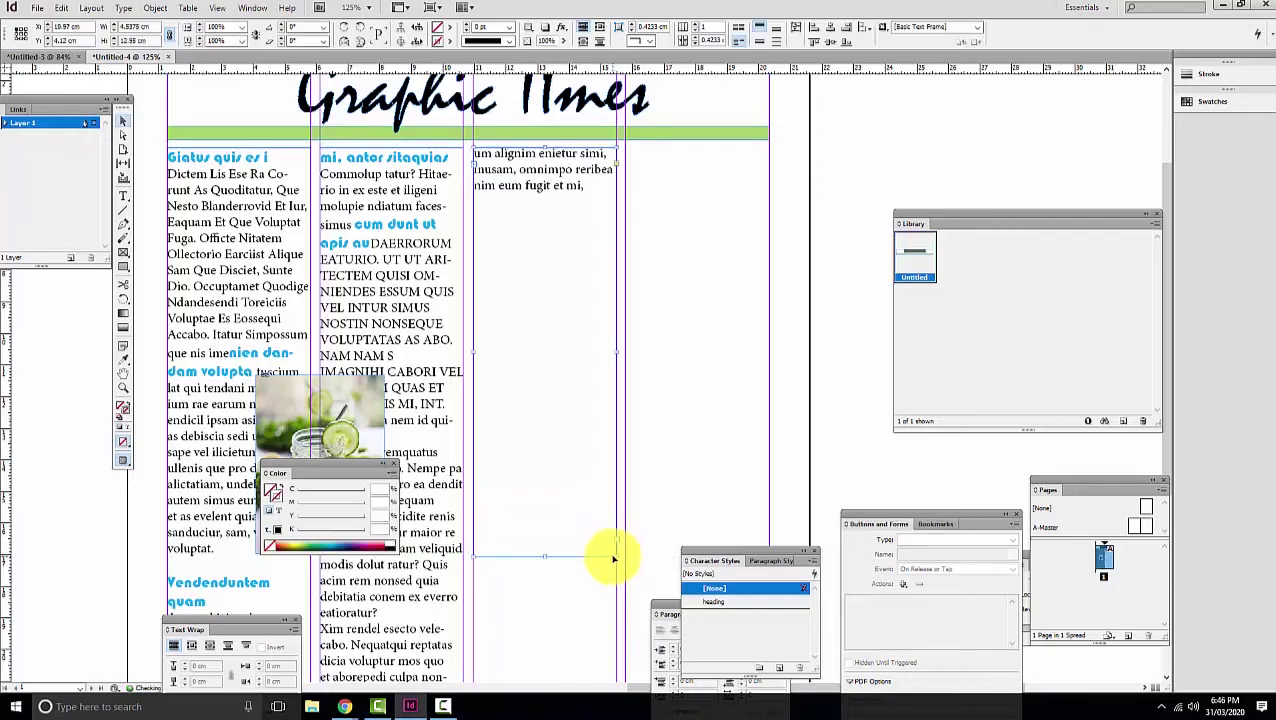
Move the smoothie photo left, off the text columns onto the pasteboard.
drag(578, 421, 776, 307)
click(476, 438)
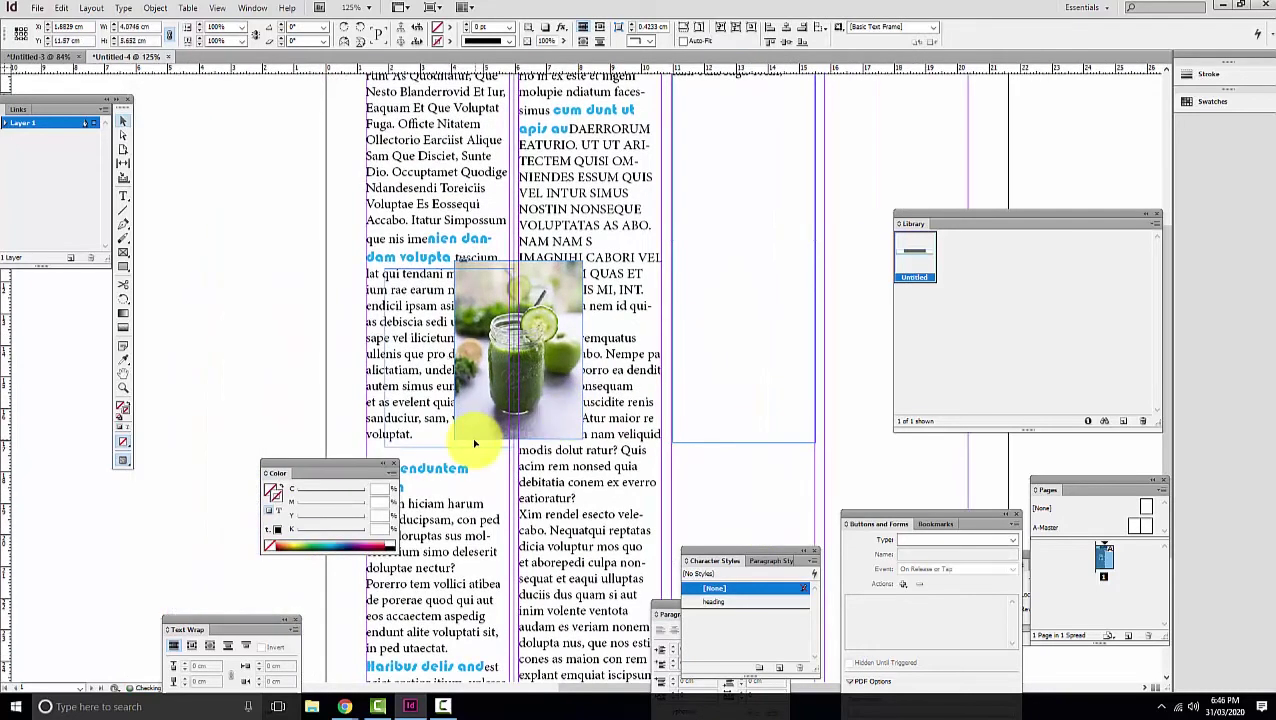
drag(476, 443, 286, 385)
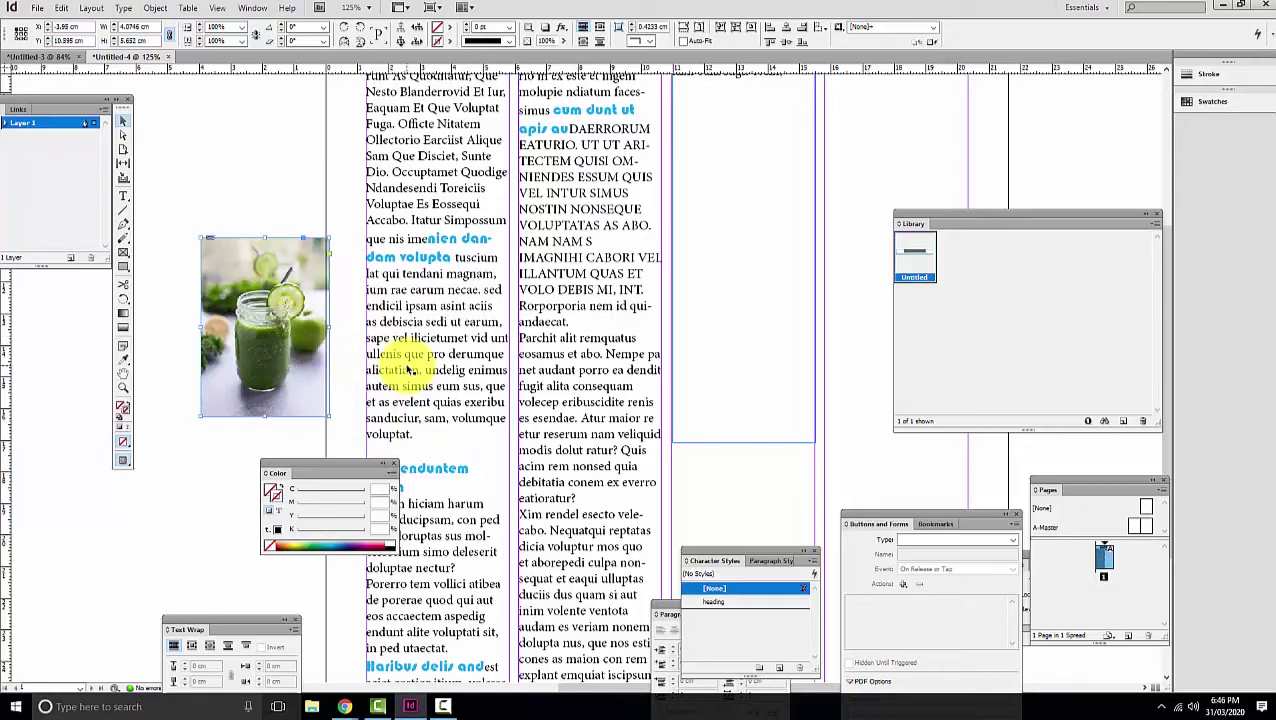
Show the Text Wrap panel from the Window menu and position it over the columns.
click(253, 8)
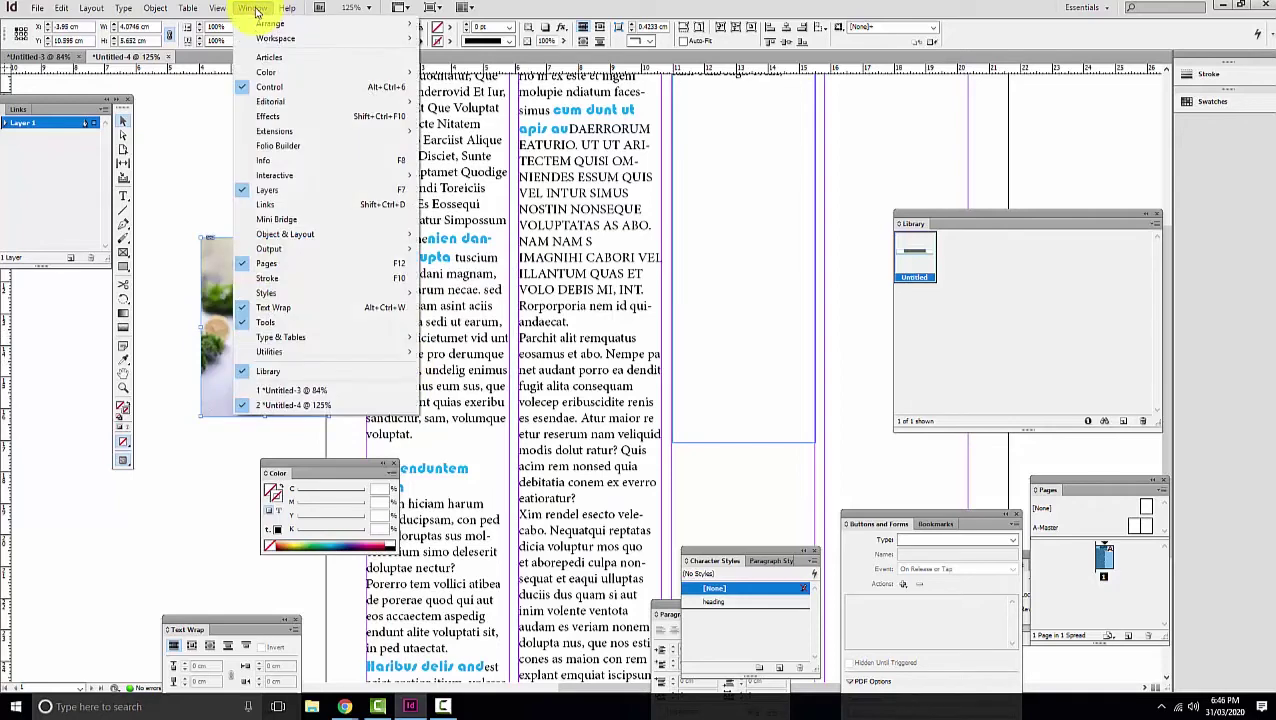
click(287, 308)
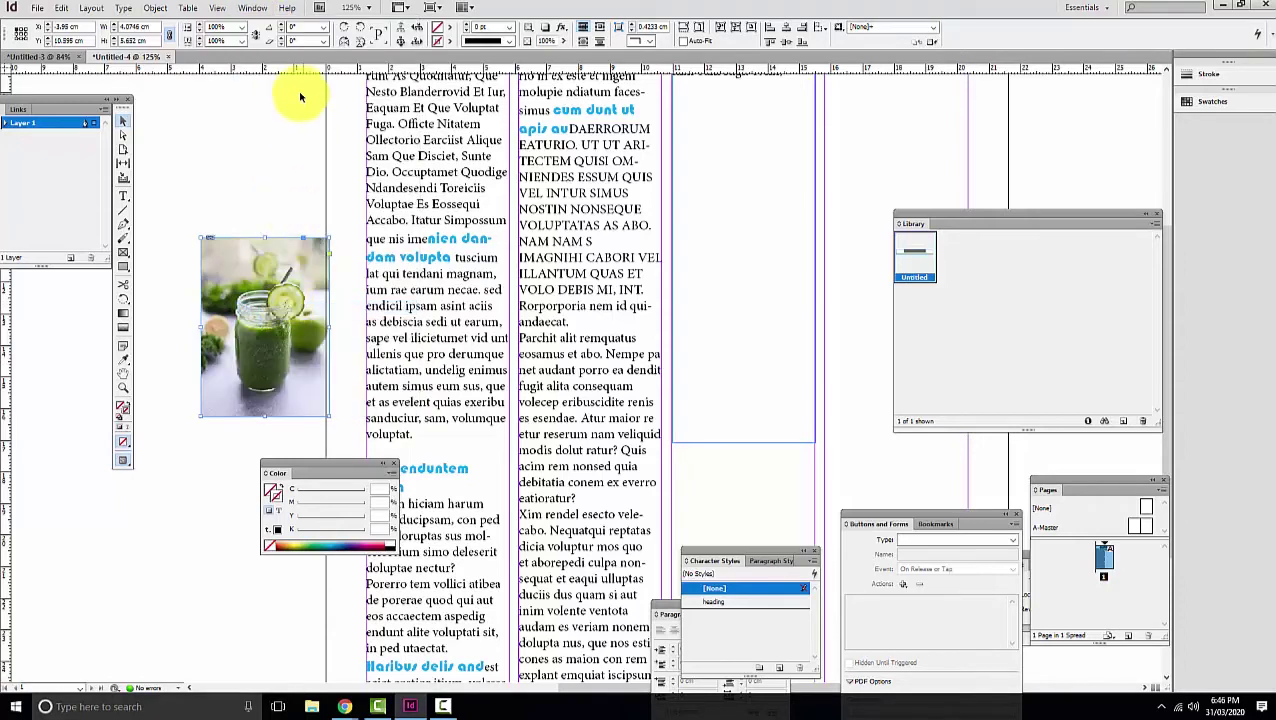
click(254, 12)
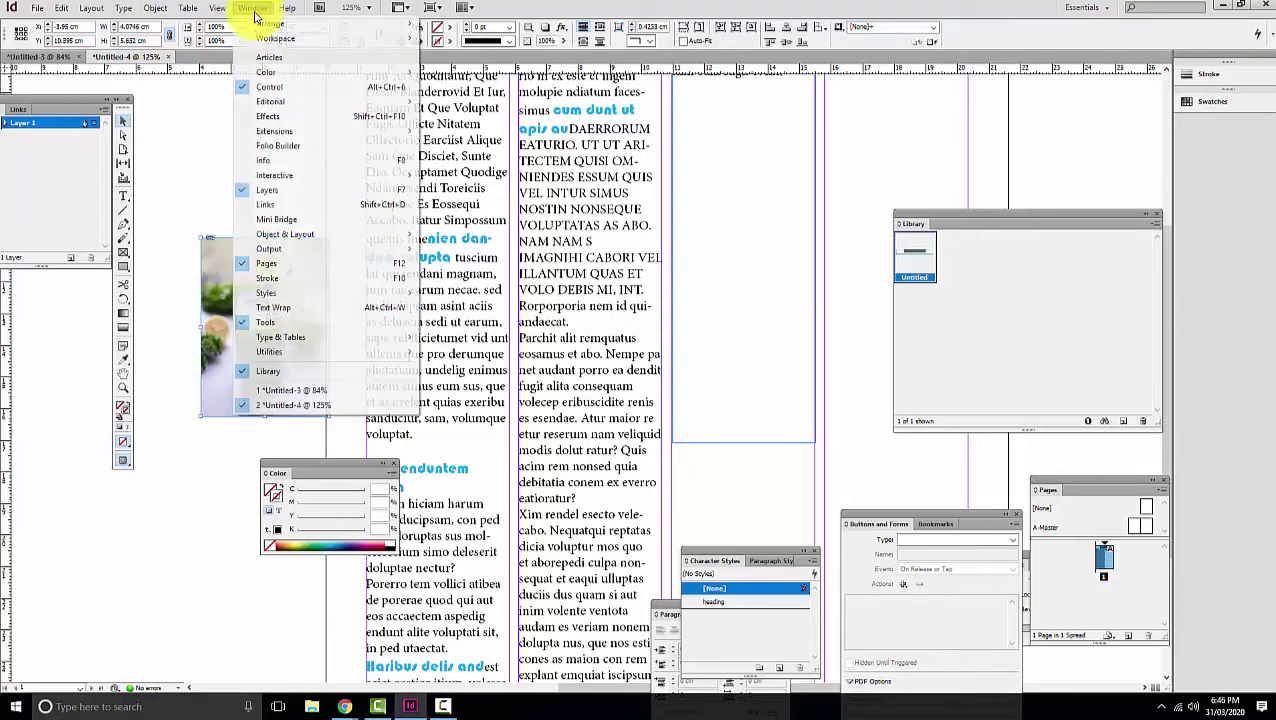
click(356, 307)
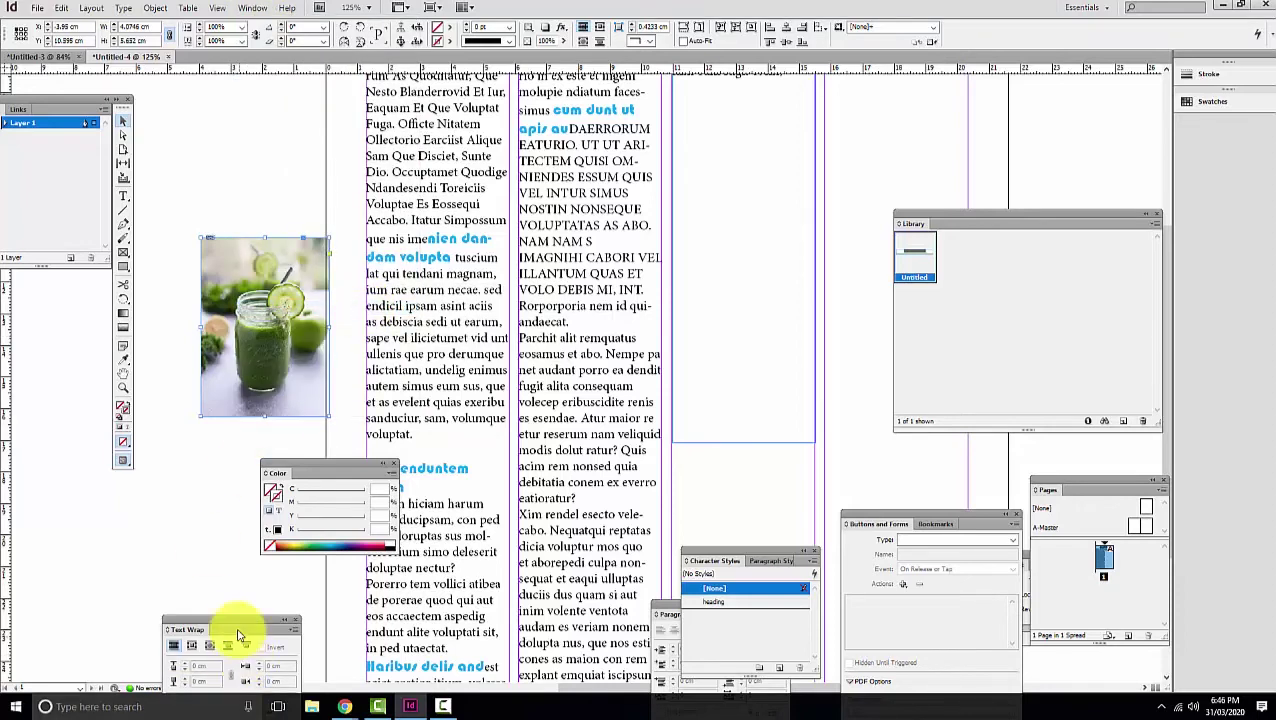
drag(244, 631, 688, 170)
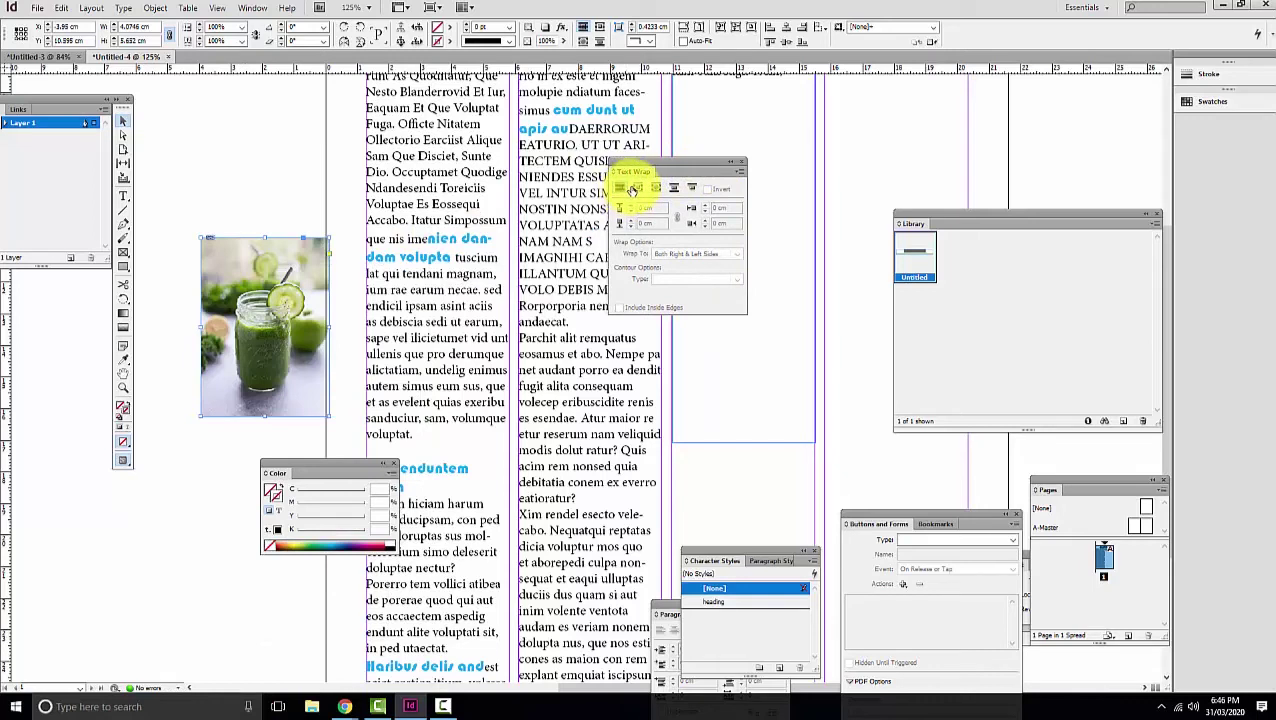
Move the juice photo into the text column and try each wrap mode, settling on bounding box.
click(637, 189)
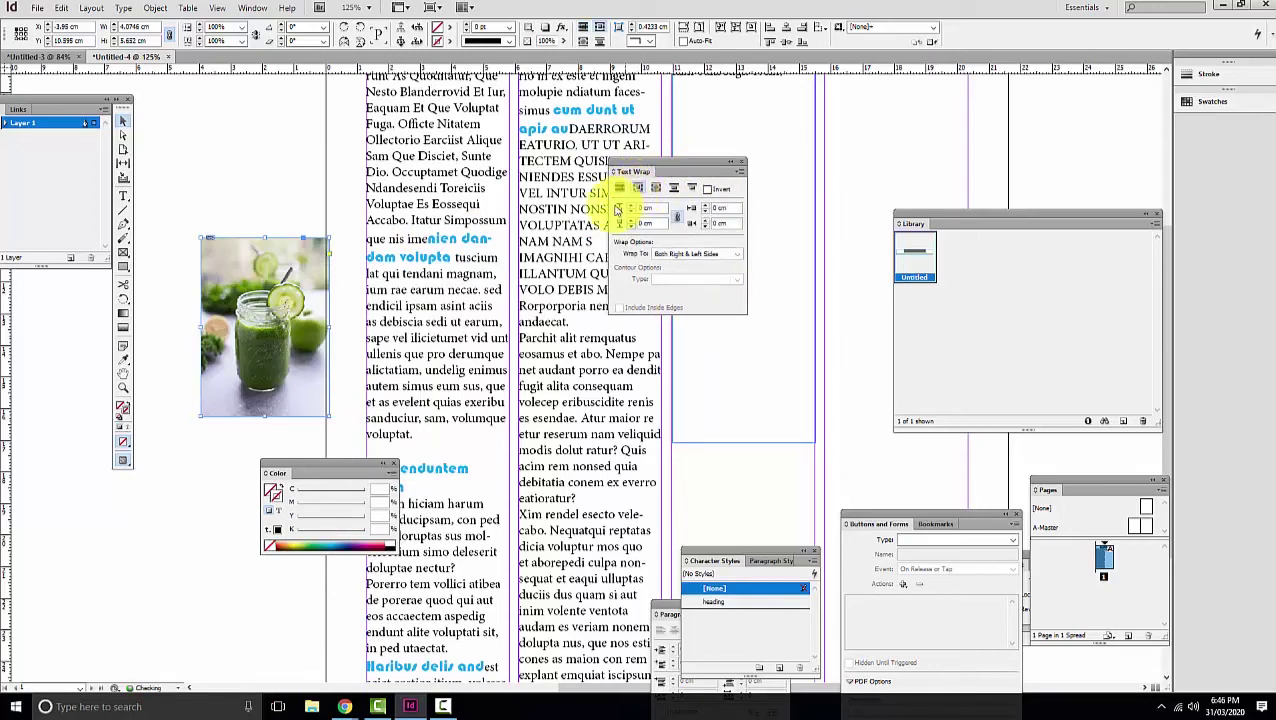
drag(263, 396, 576, 418)
click(619, 189)
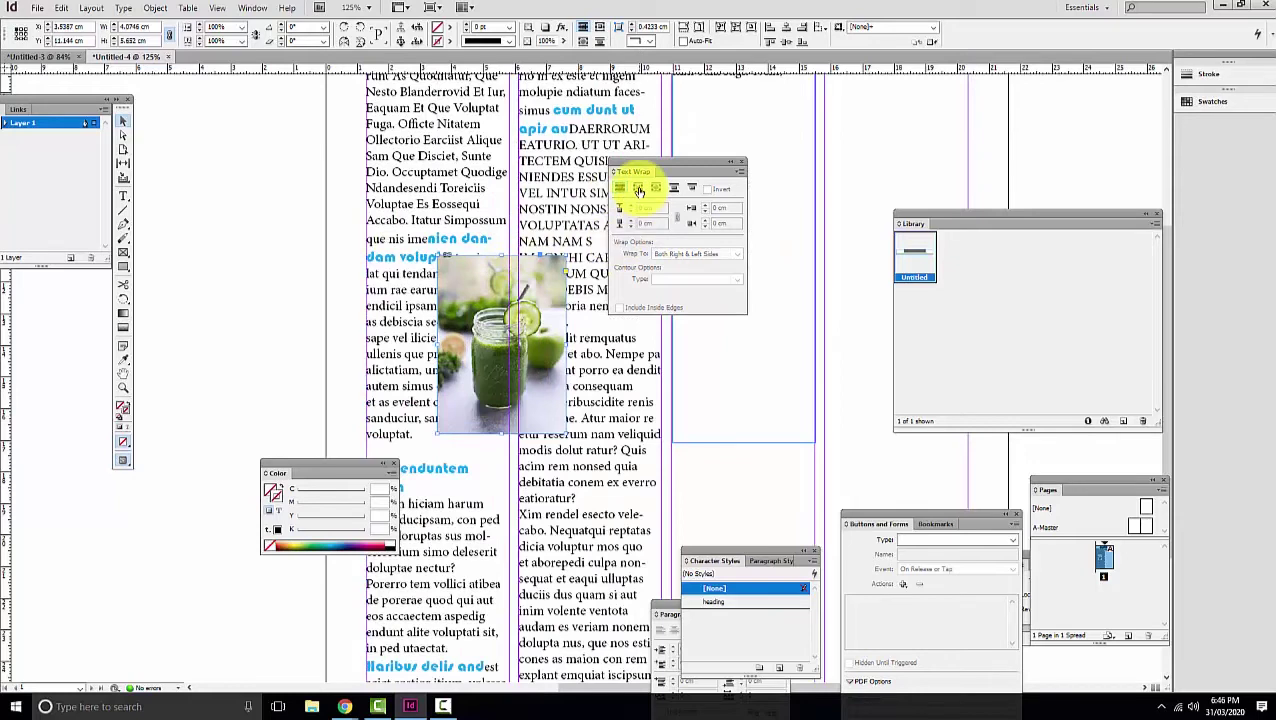
click(639, 189)
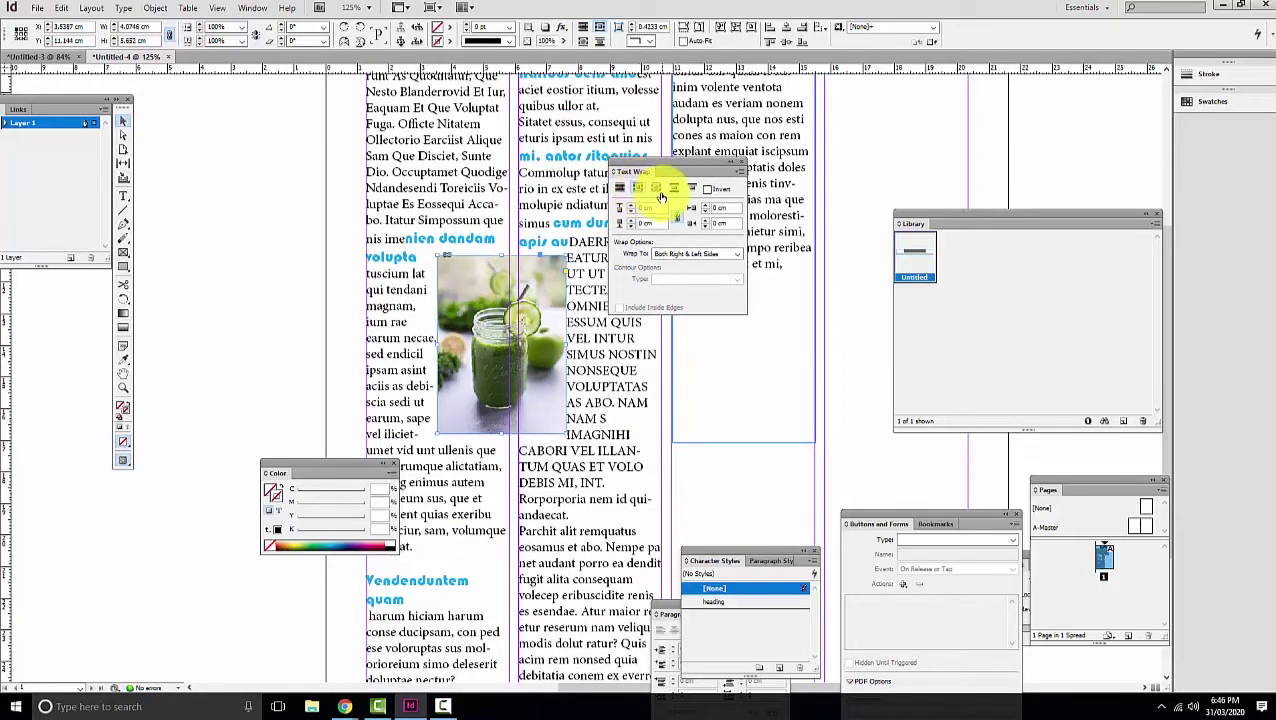
click(656, 190)
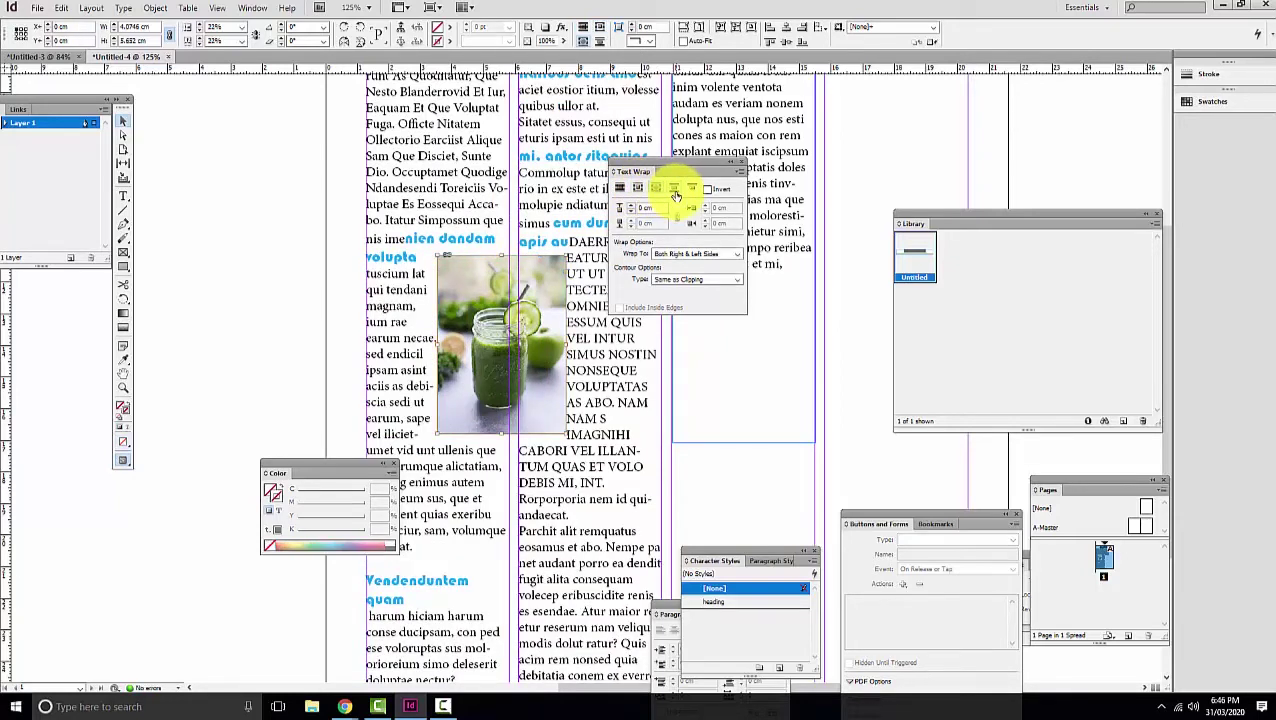
click(675, 191)
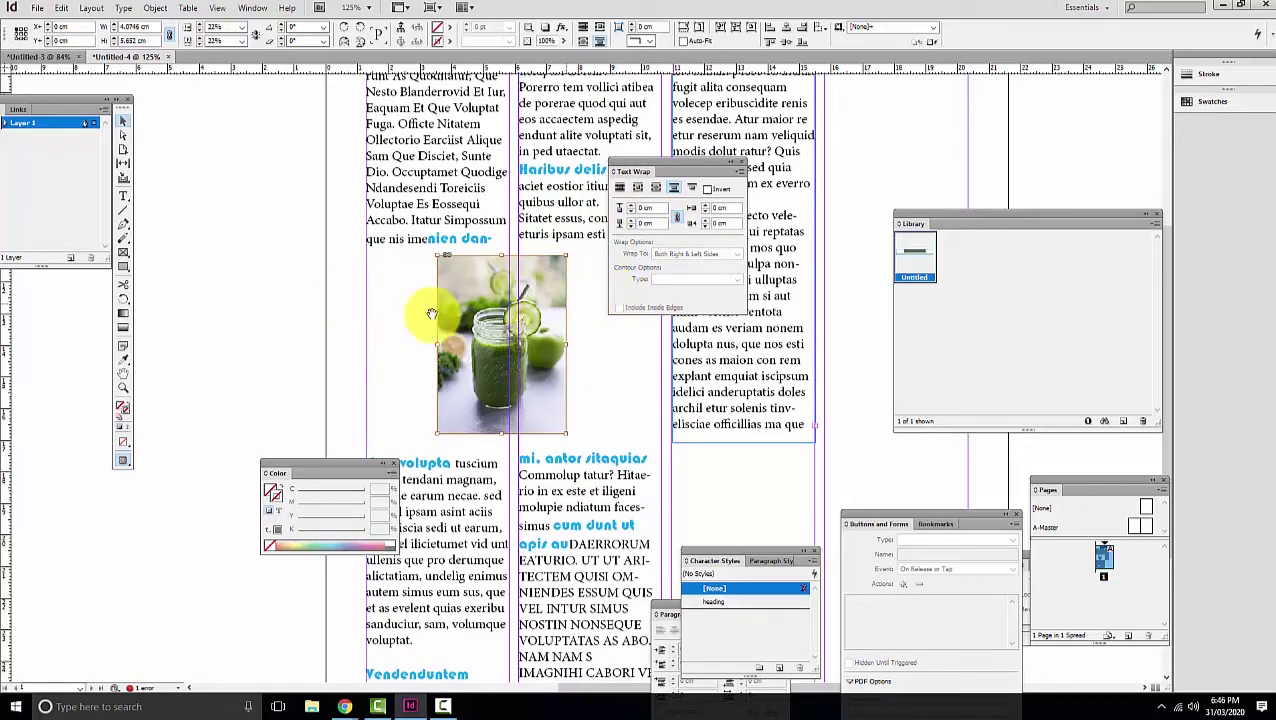
click(692, 190)
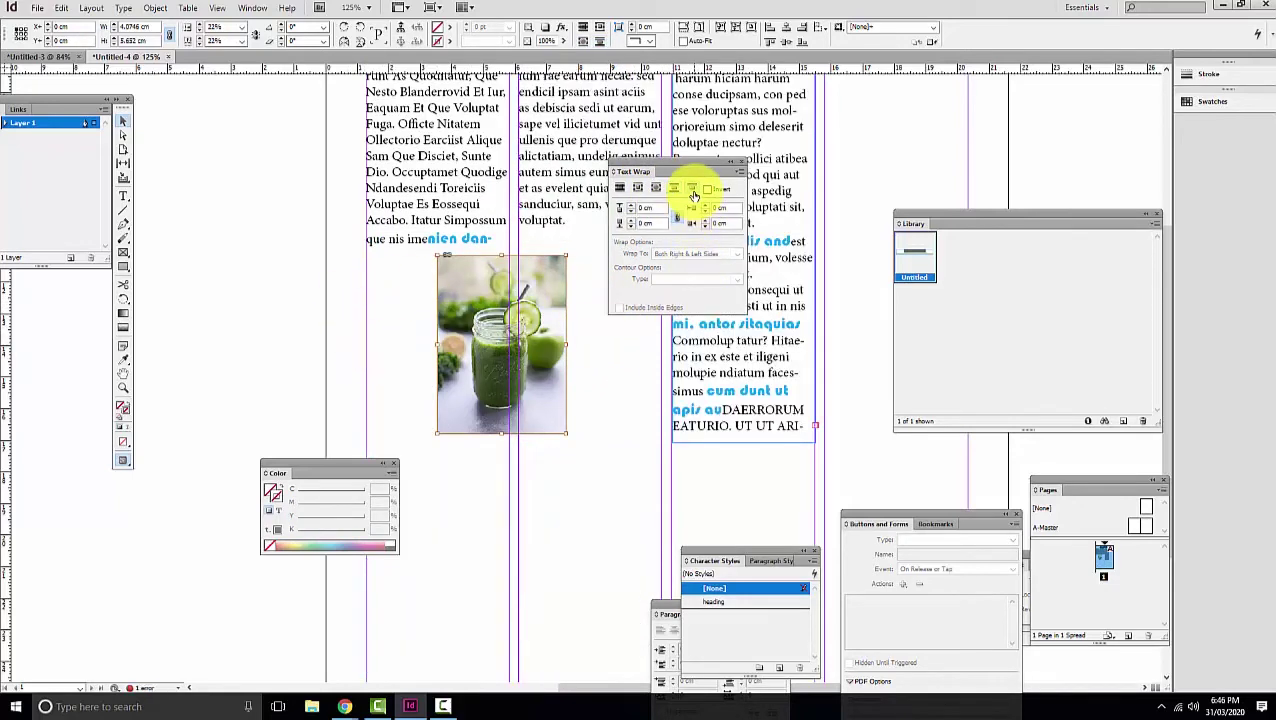
click(673, 189)
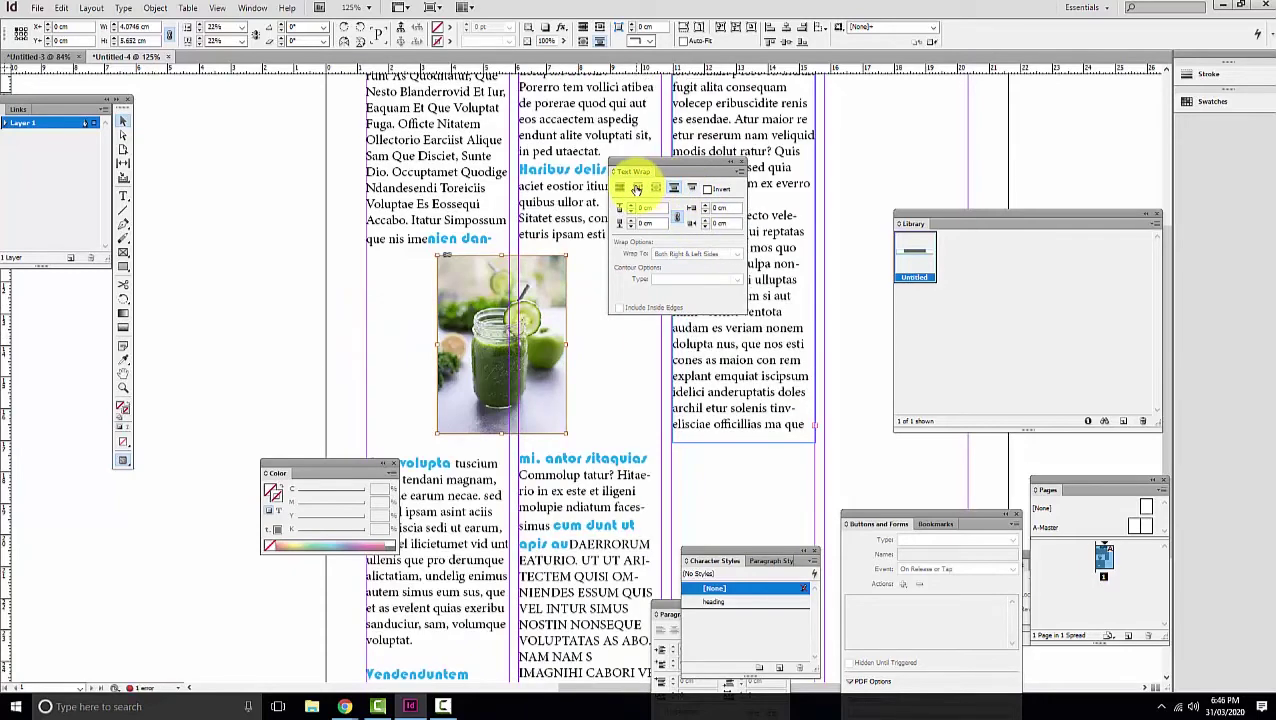
click(636, 189)
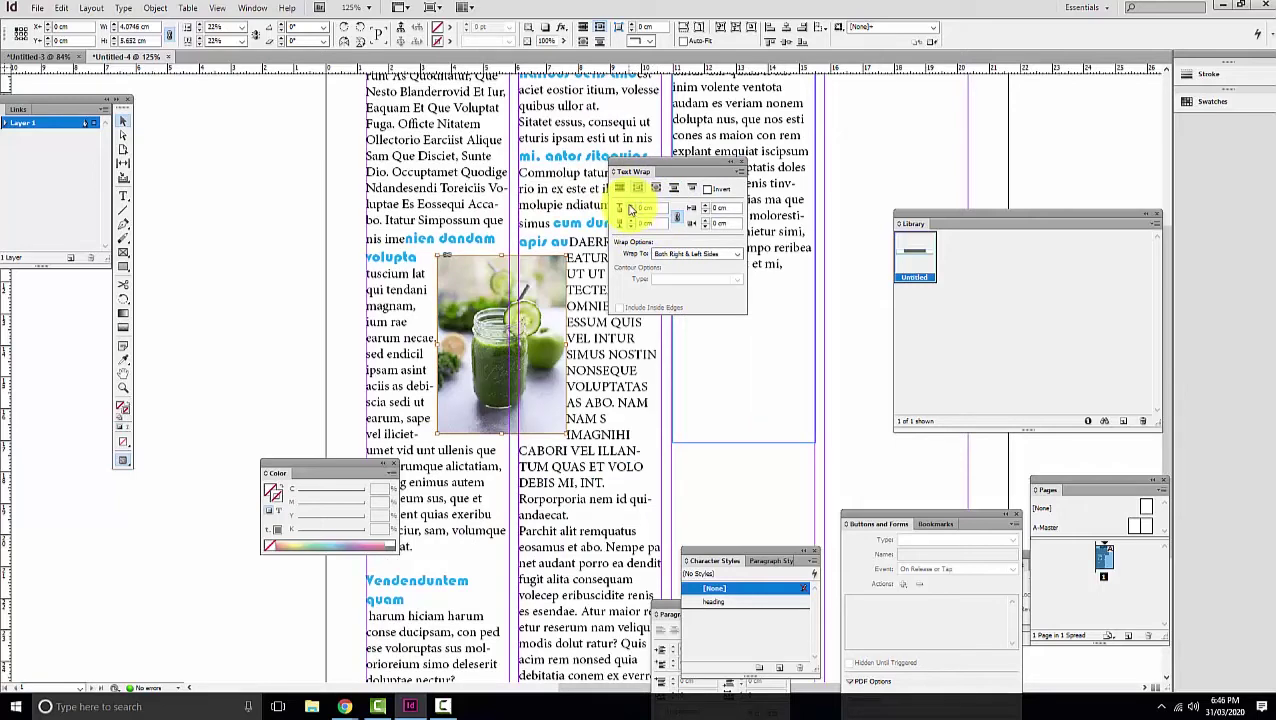
Set all wrap offsets to 1 cm, then enlarge the photo's frame.
click(636, 207)
click(636, 207)
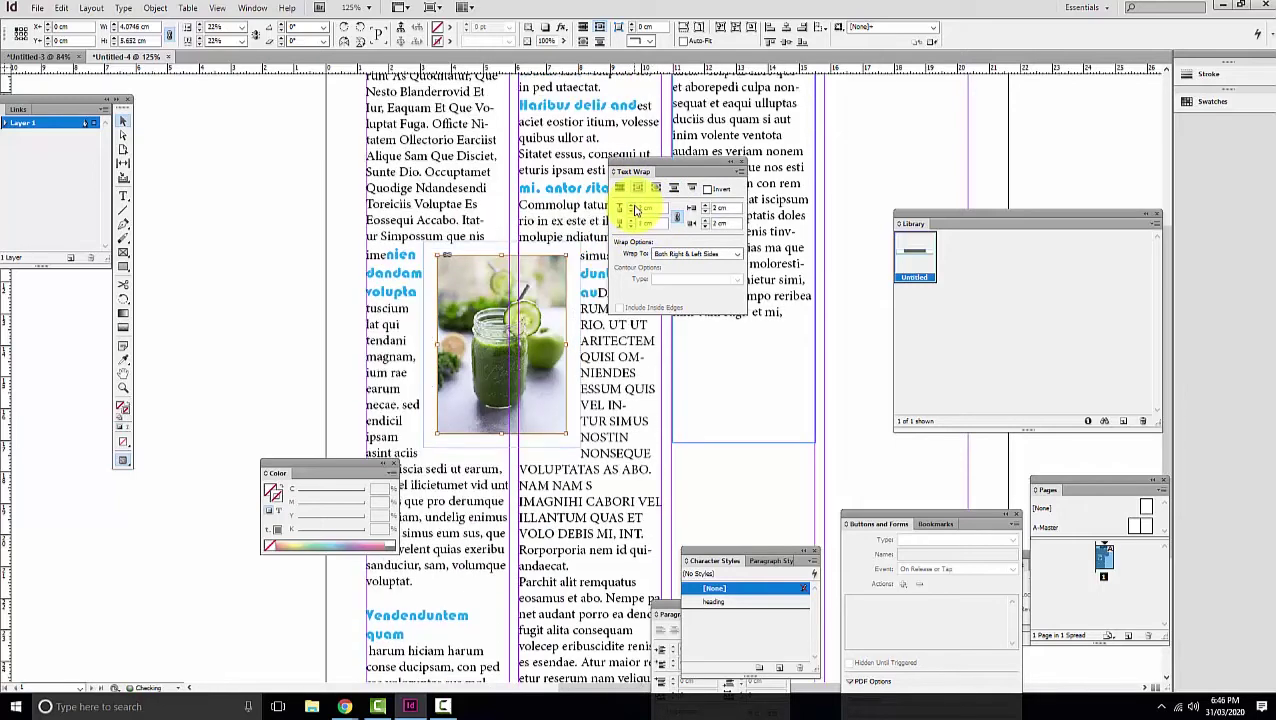
click(635, 207)
click(637, 213)
click(634, 214)
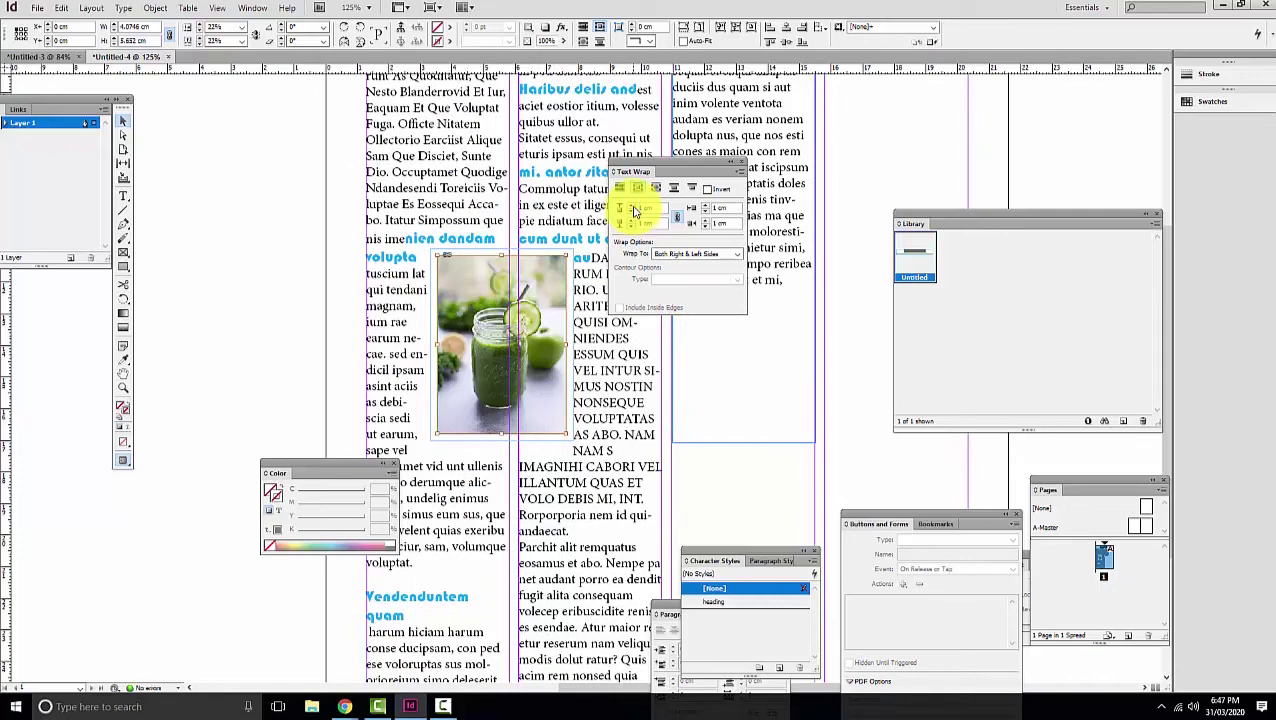
click(634, 208)
click(632, 215)
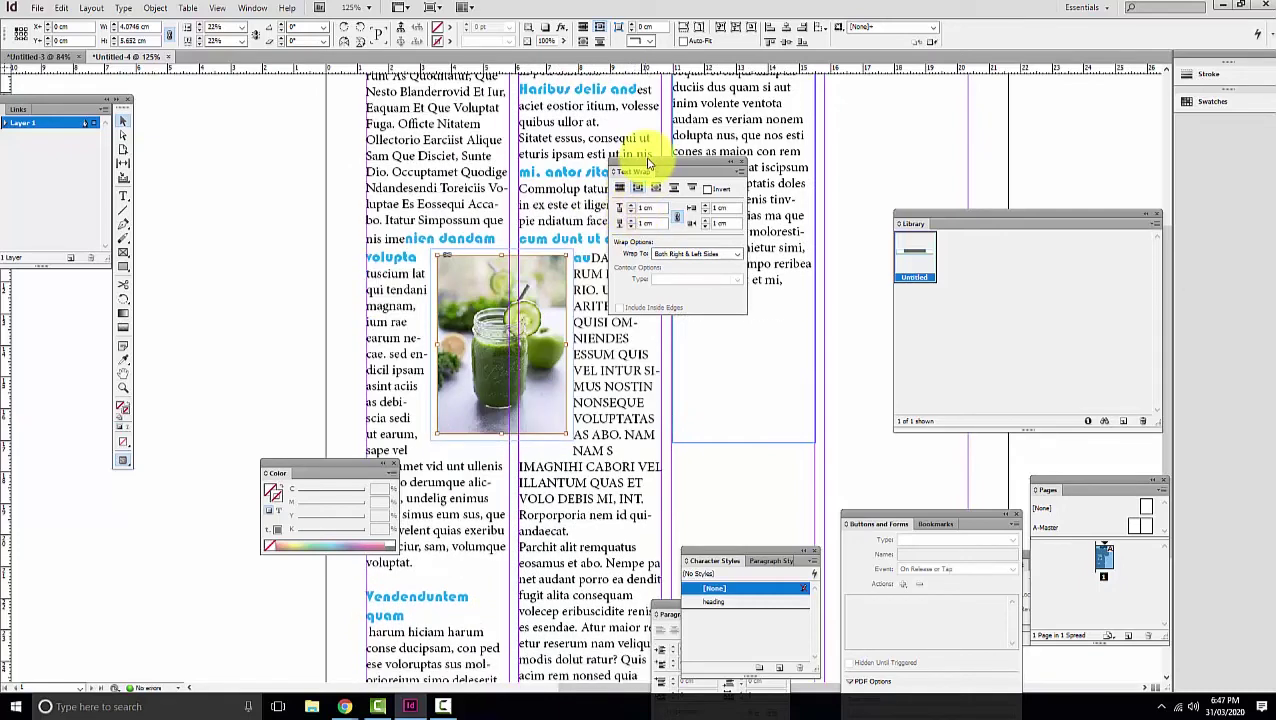
drag(640, 171, 939, 363)
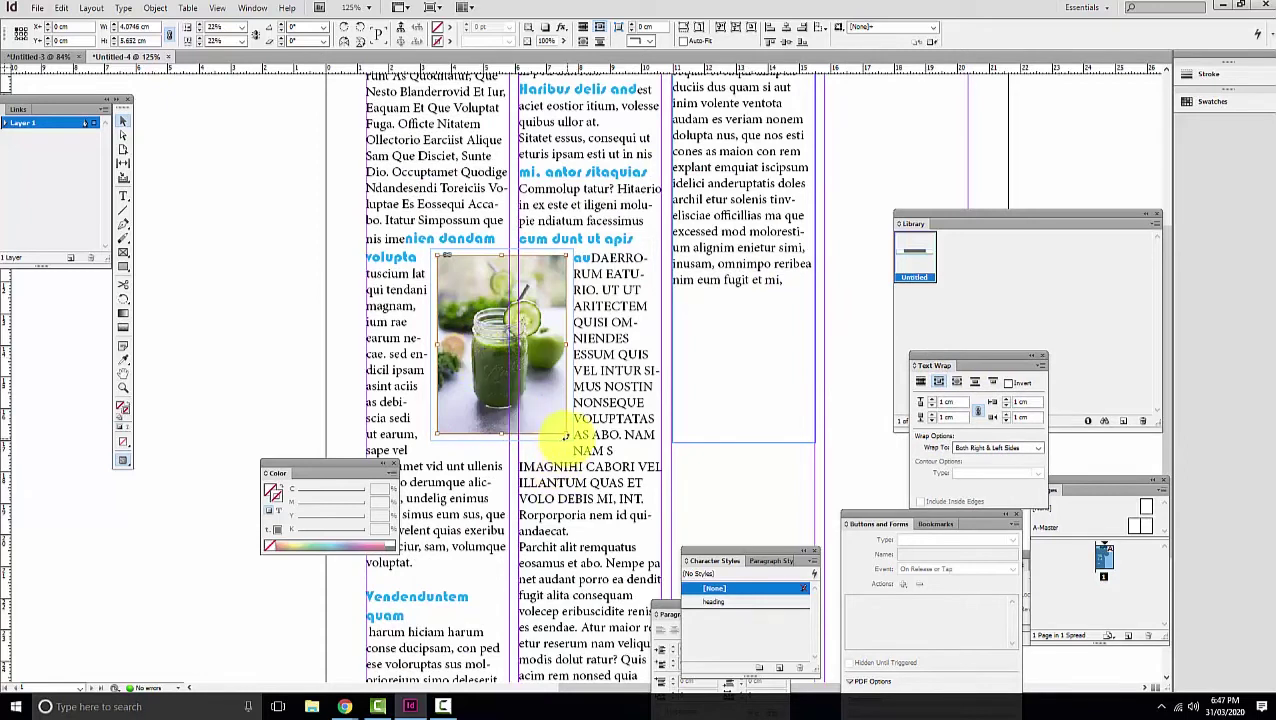
drag(566, 433, 661, 478)
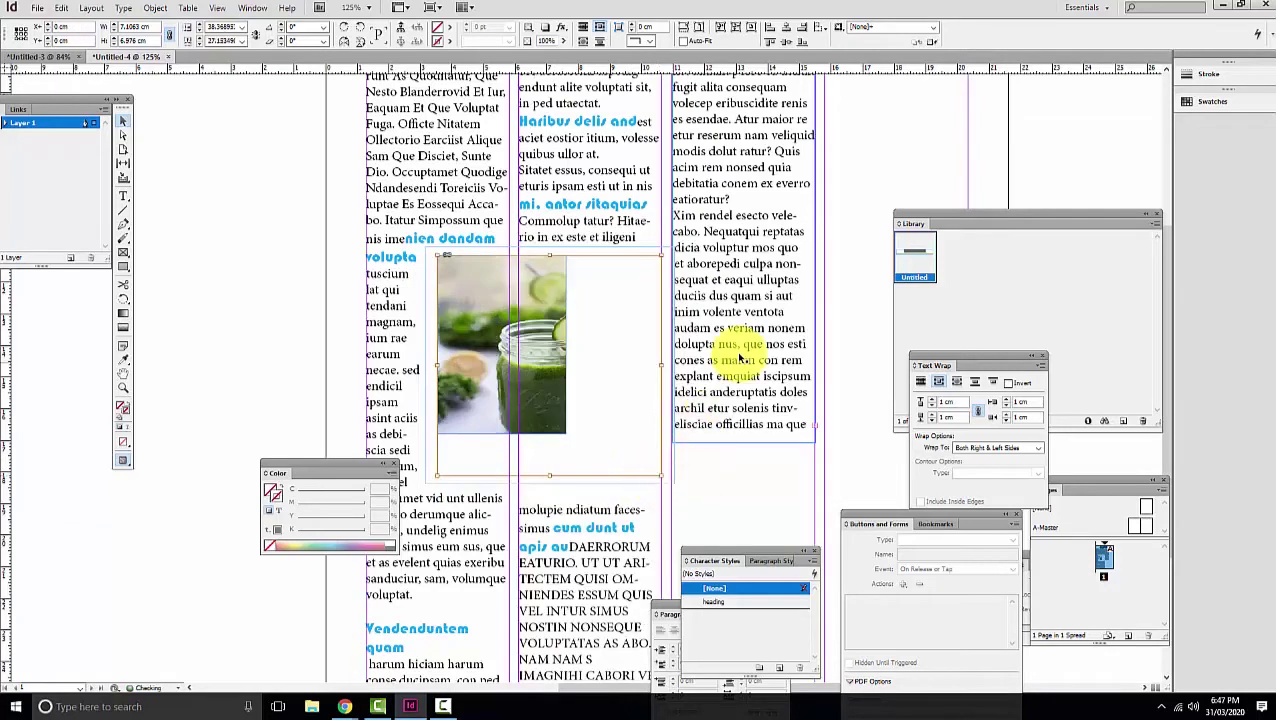
drag(528, 334, 572, 421)
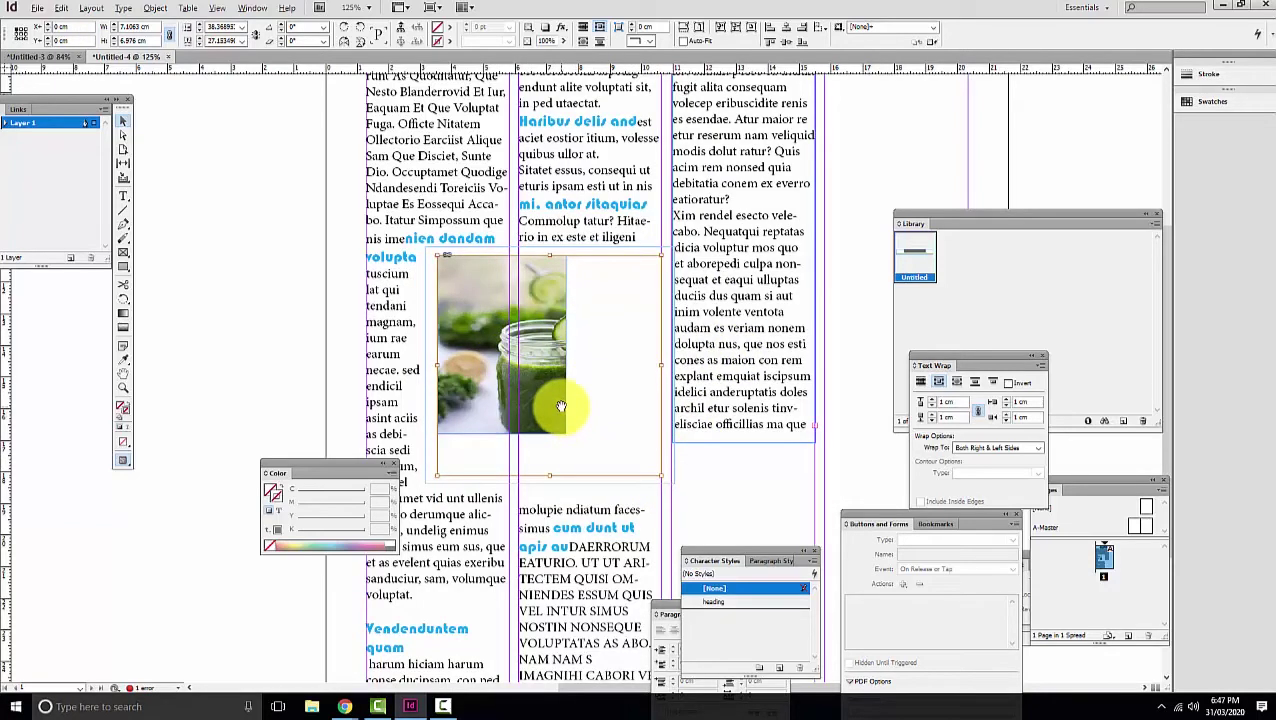
key(ctrl+z)
key(ctrl+z)
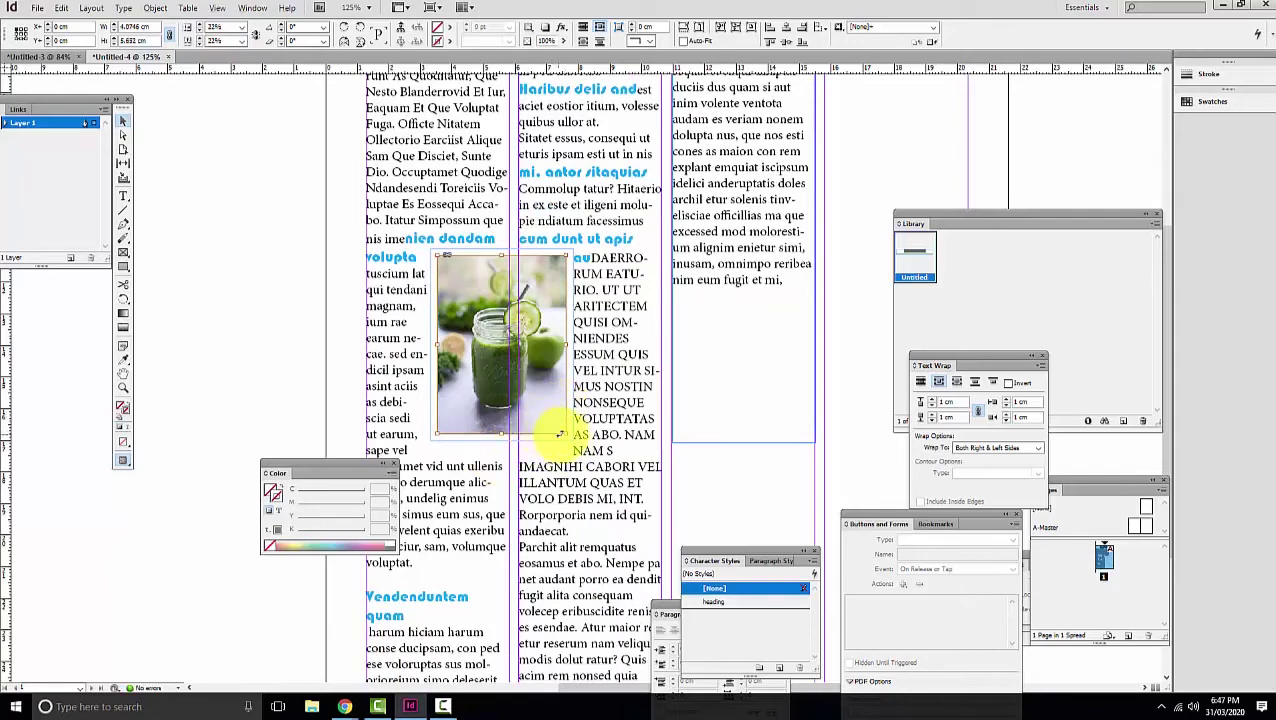
drag(566, 433, 630, 480)
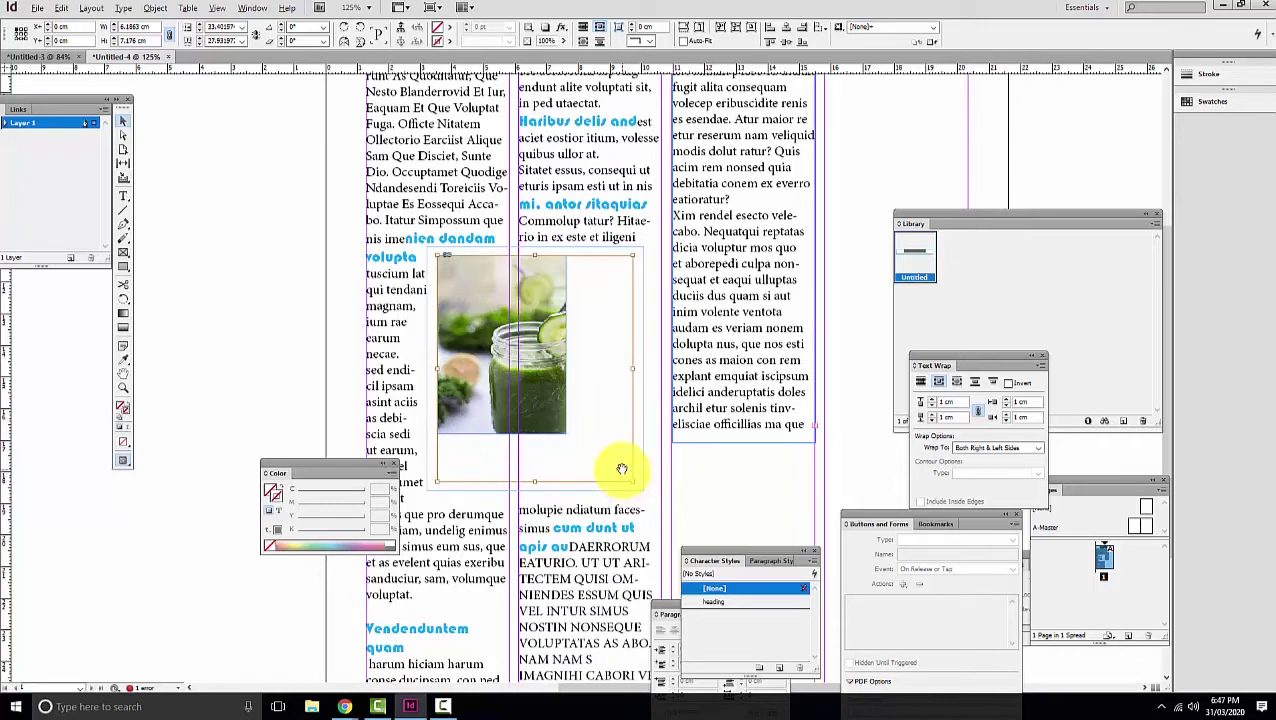
key(ctrl+z)
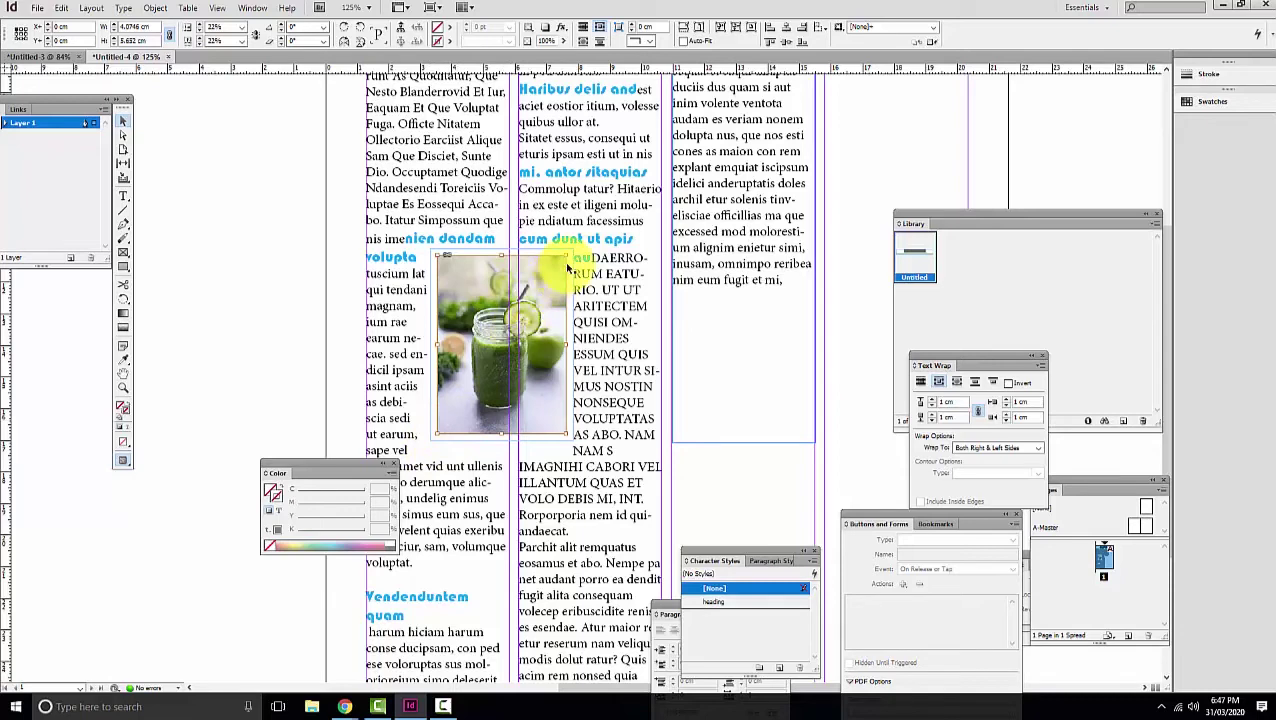
drag(519, 288, 299, 293)
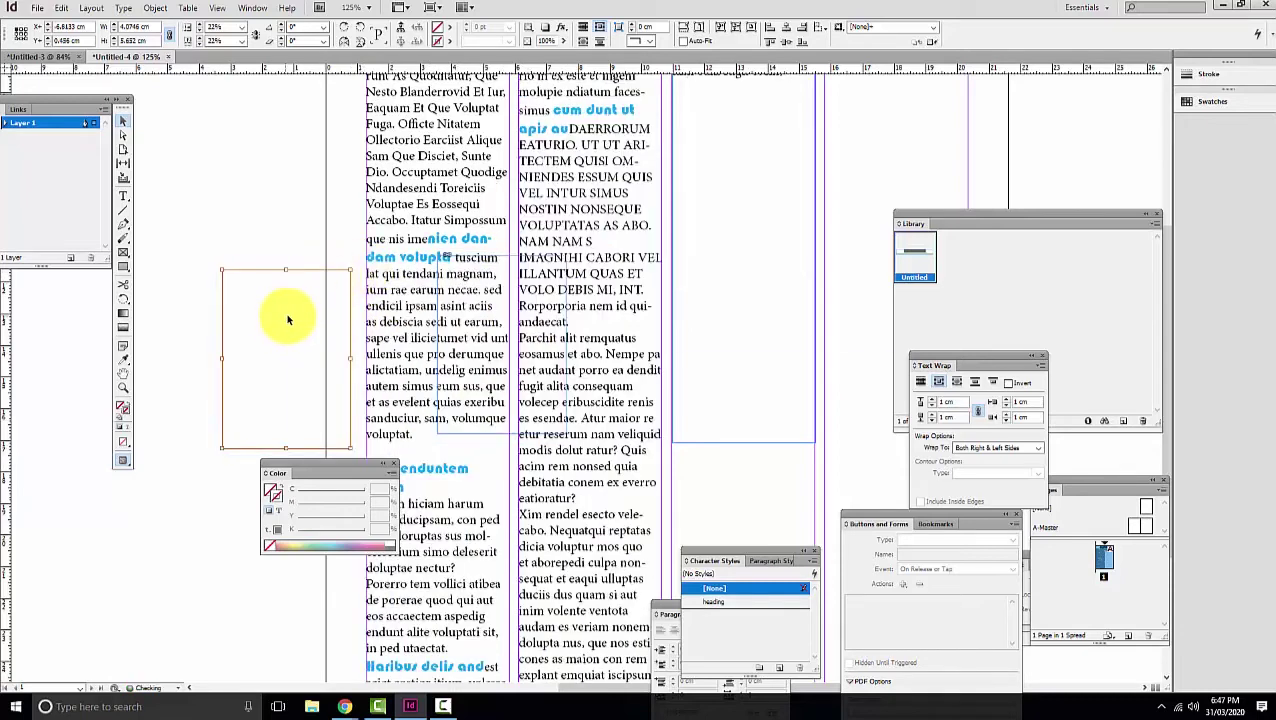
key(ctrl+z)
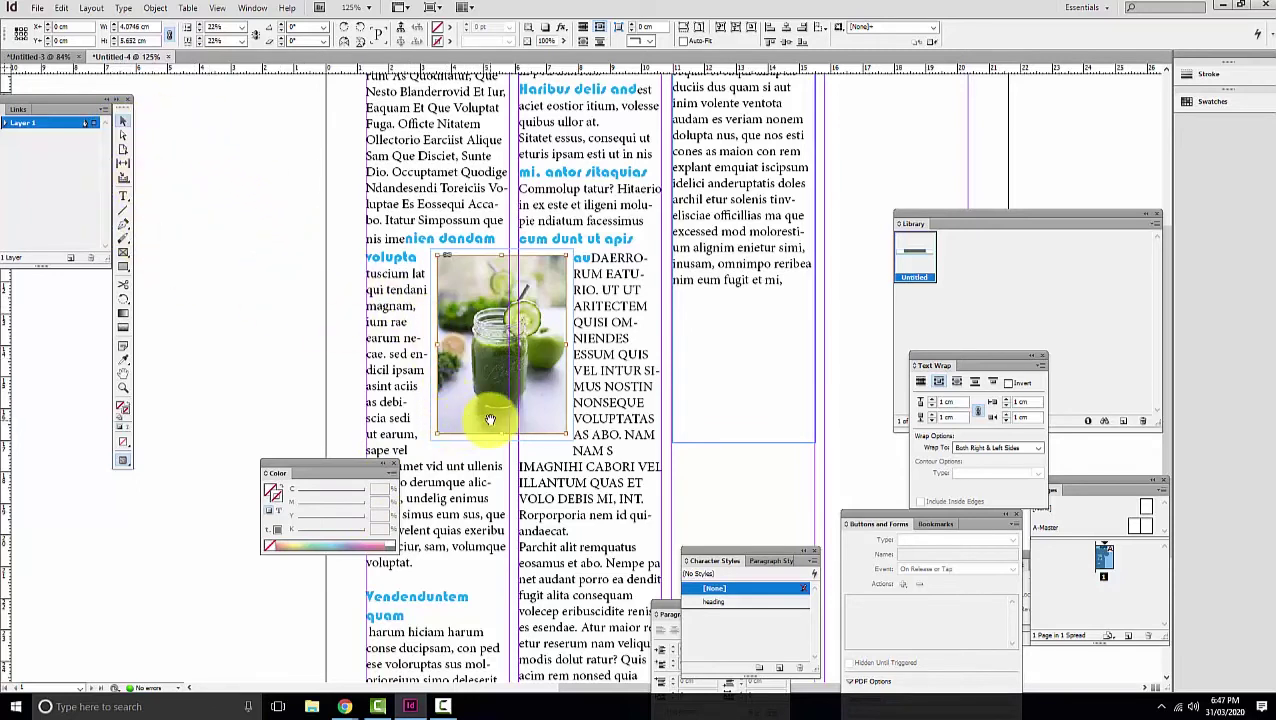
click(37, 13)
click(103, 179)
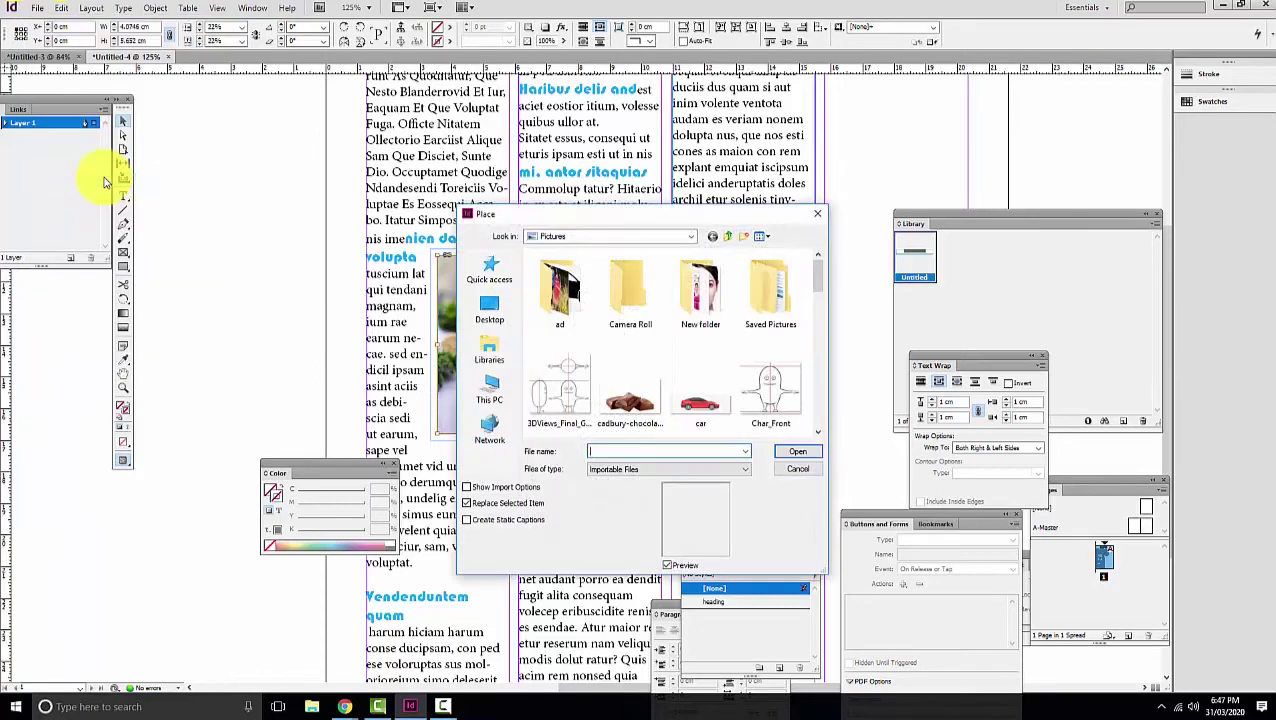
double_click(630, 402)
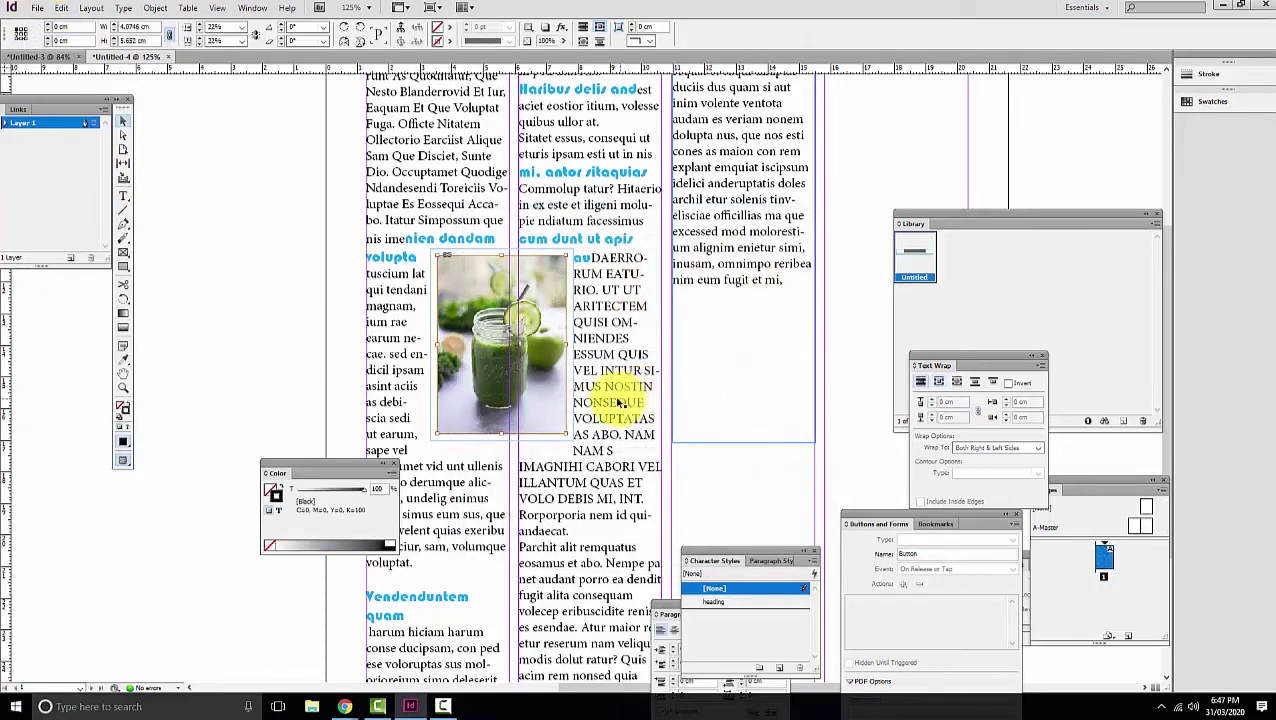
click(497, 431)
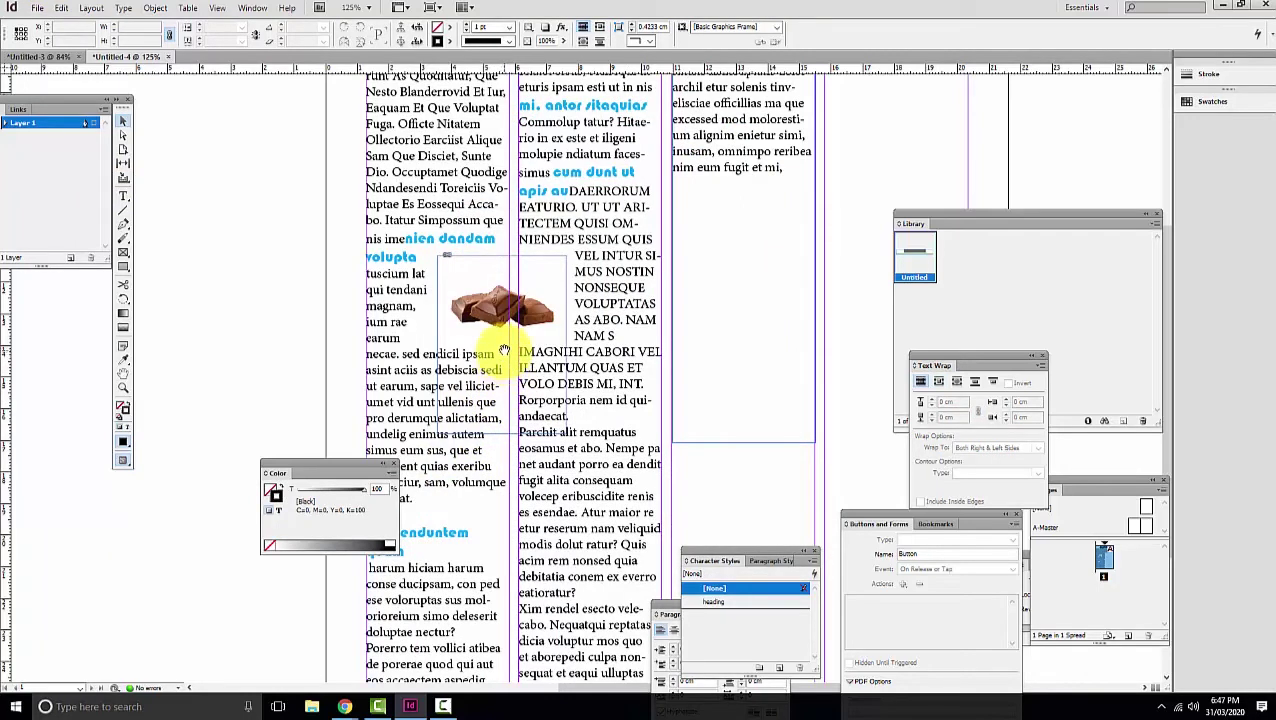
key(ctrl+z)
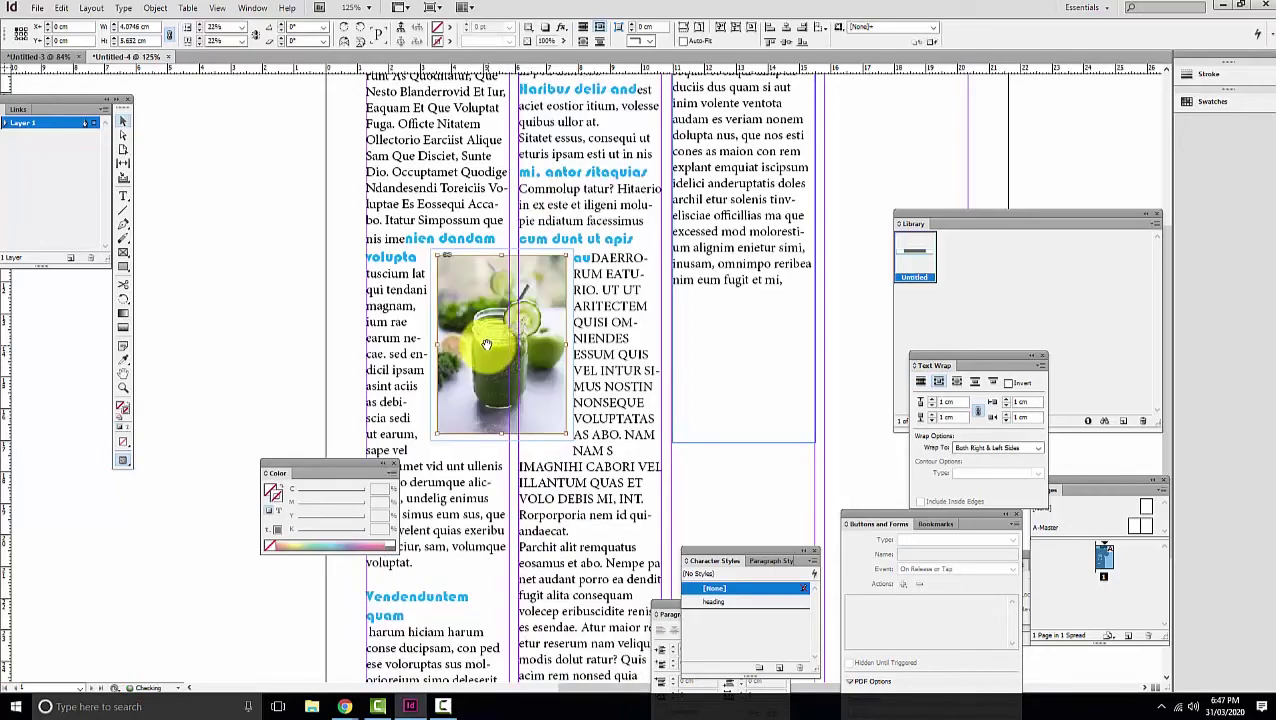
Place the chocolate image on the page in a new frame.
scroll(640, 375, down, 5)
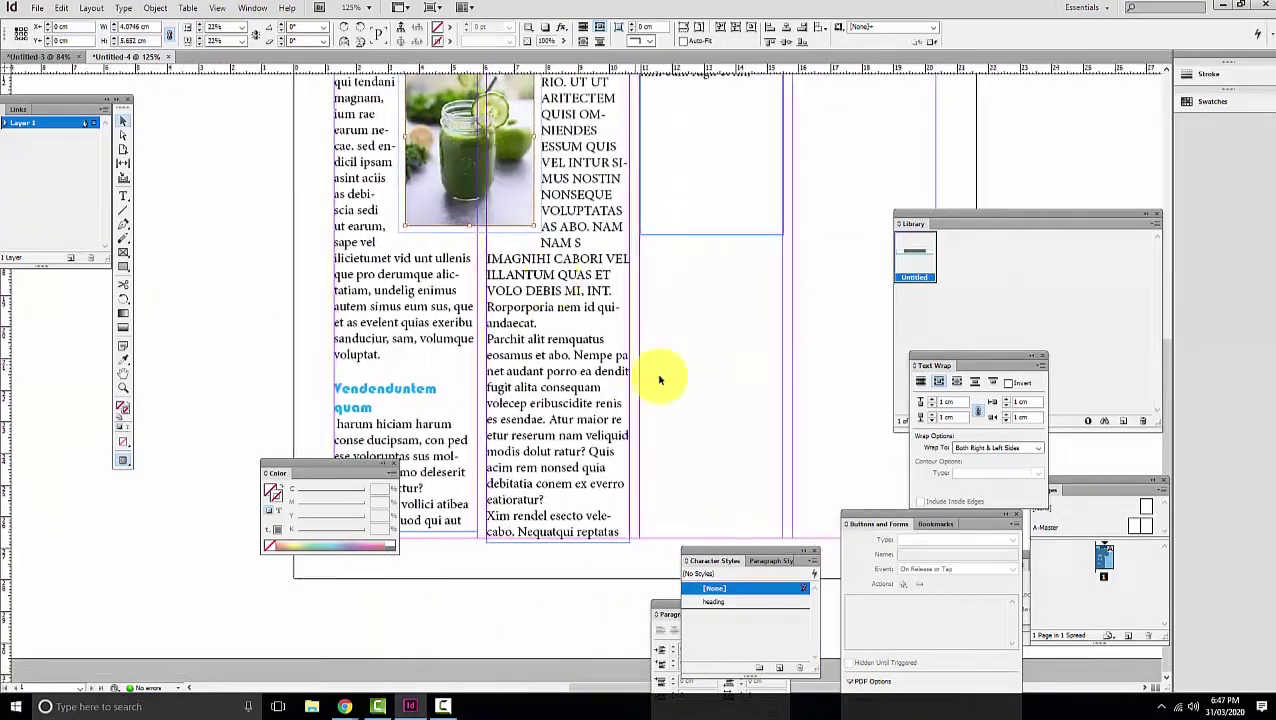
click(729, 381)
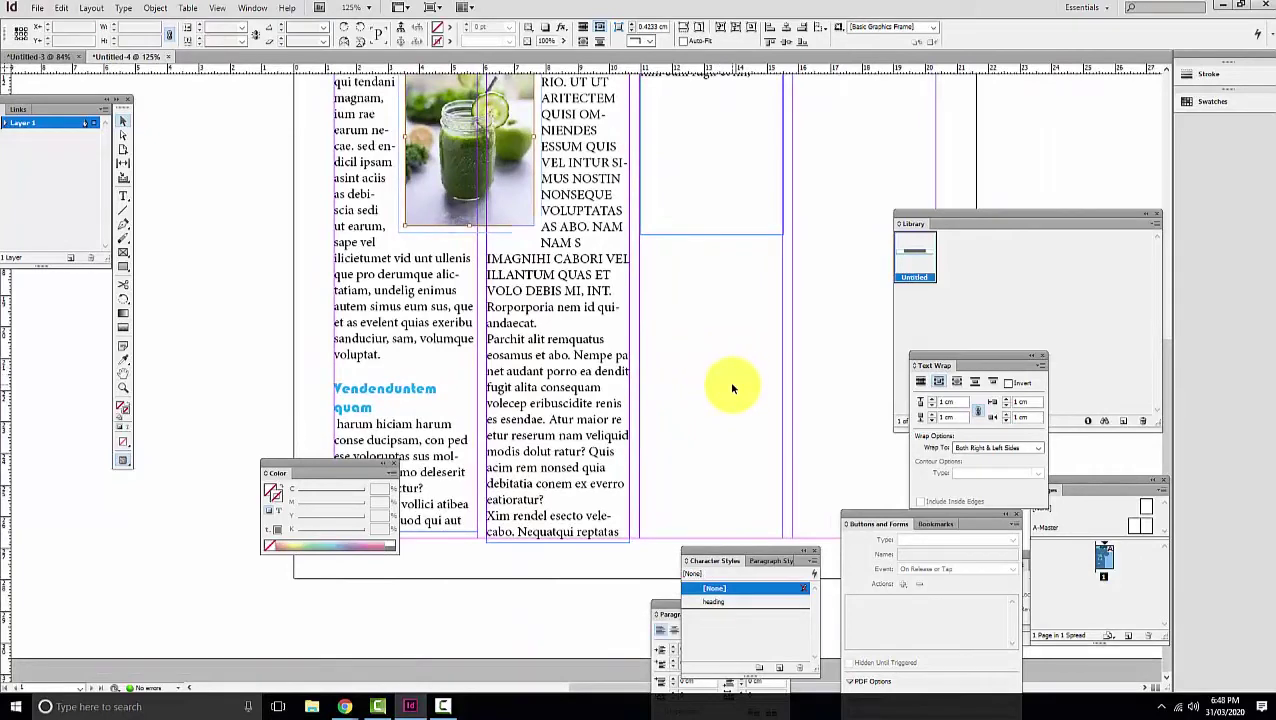
click(37, 8)
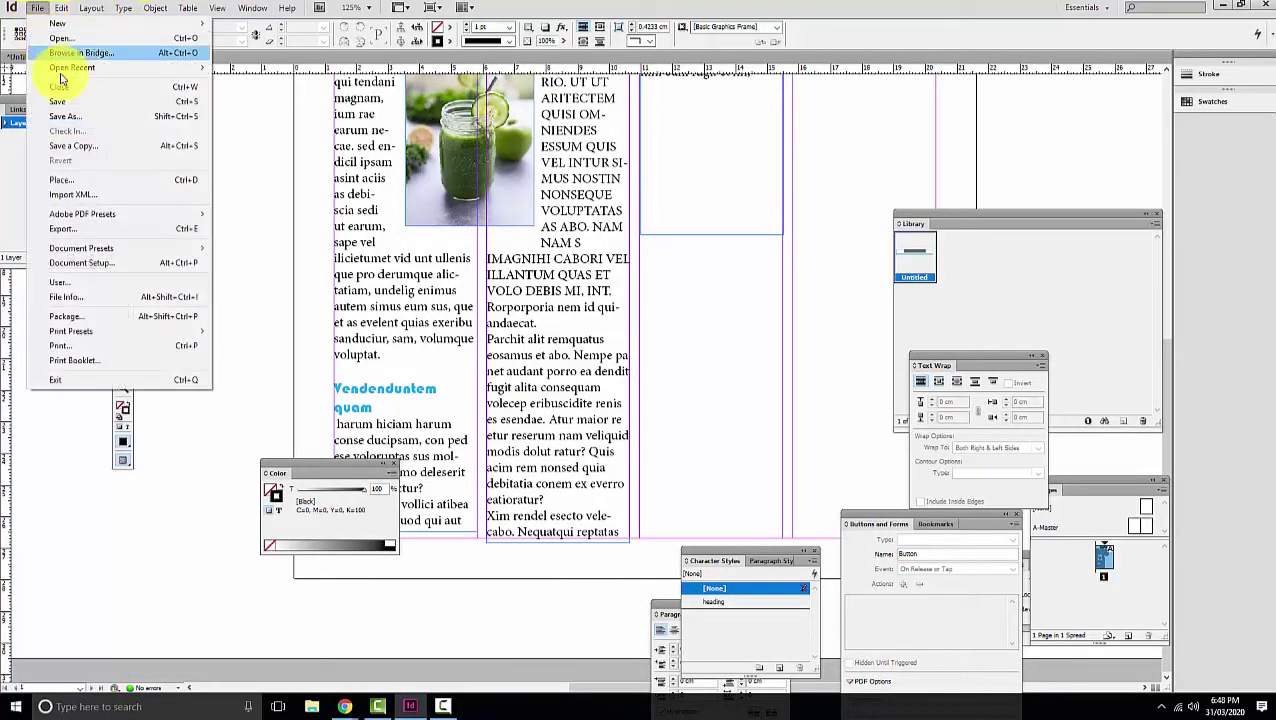
click(97, 181)
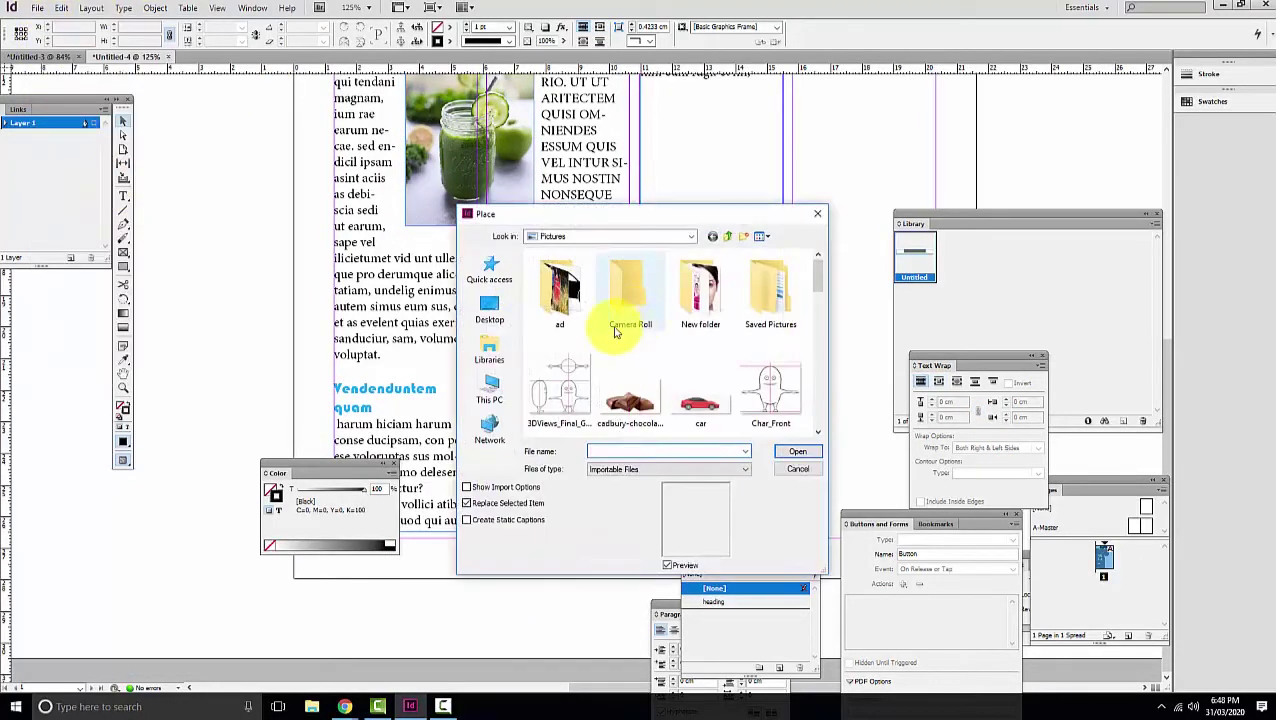
double_click(627, 393)
drag(669, 324, 703, 422)
Enlarge the chocolate image and move it over the lower text columns.
drag(743, 383, 815, 341)
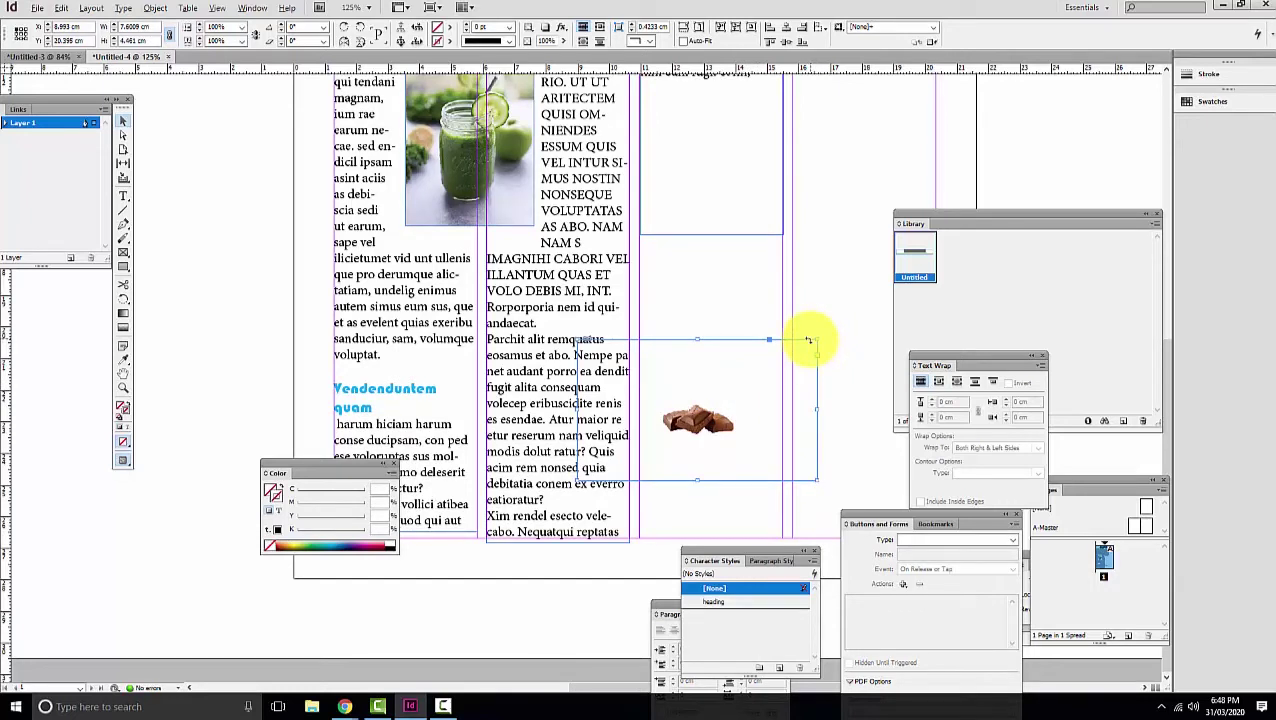
drag(692, 442, 530, 505)
scroll(598, 371, left, 1)
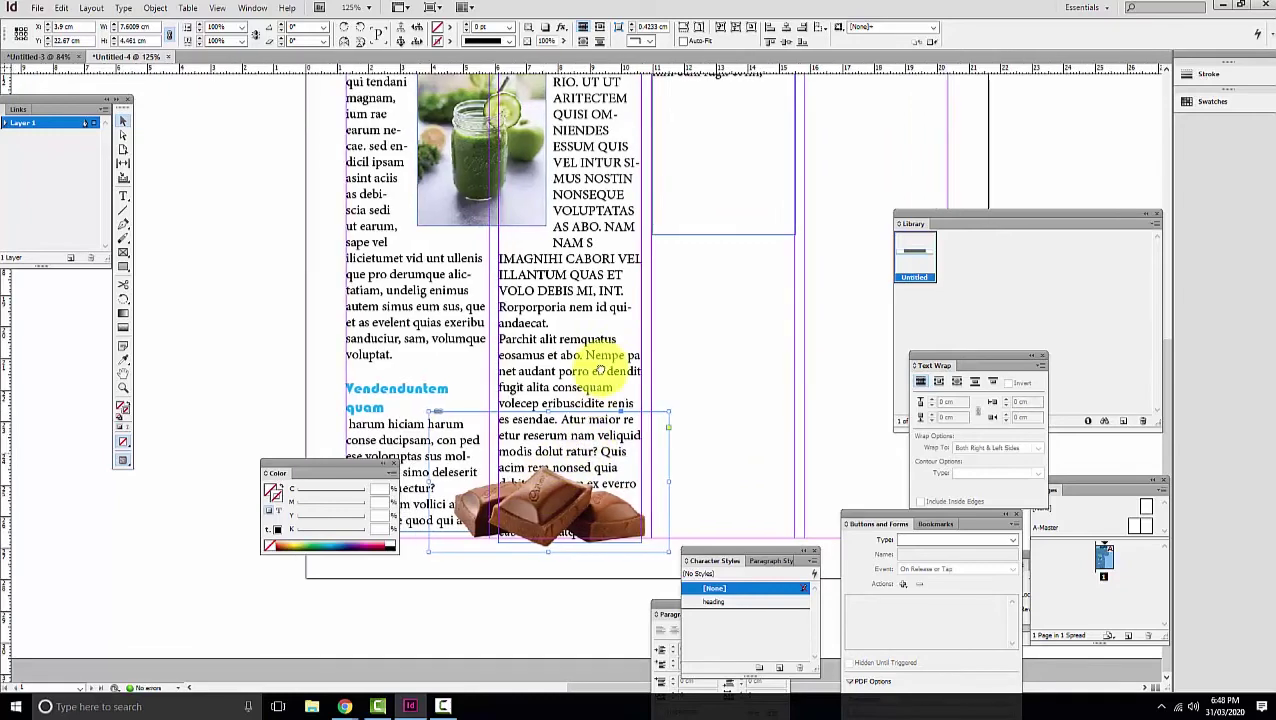
scroll(598, 371, left, 2)
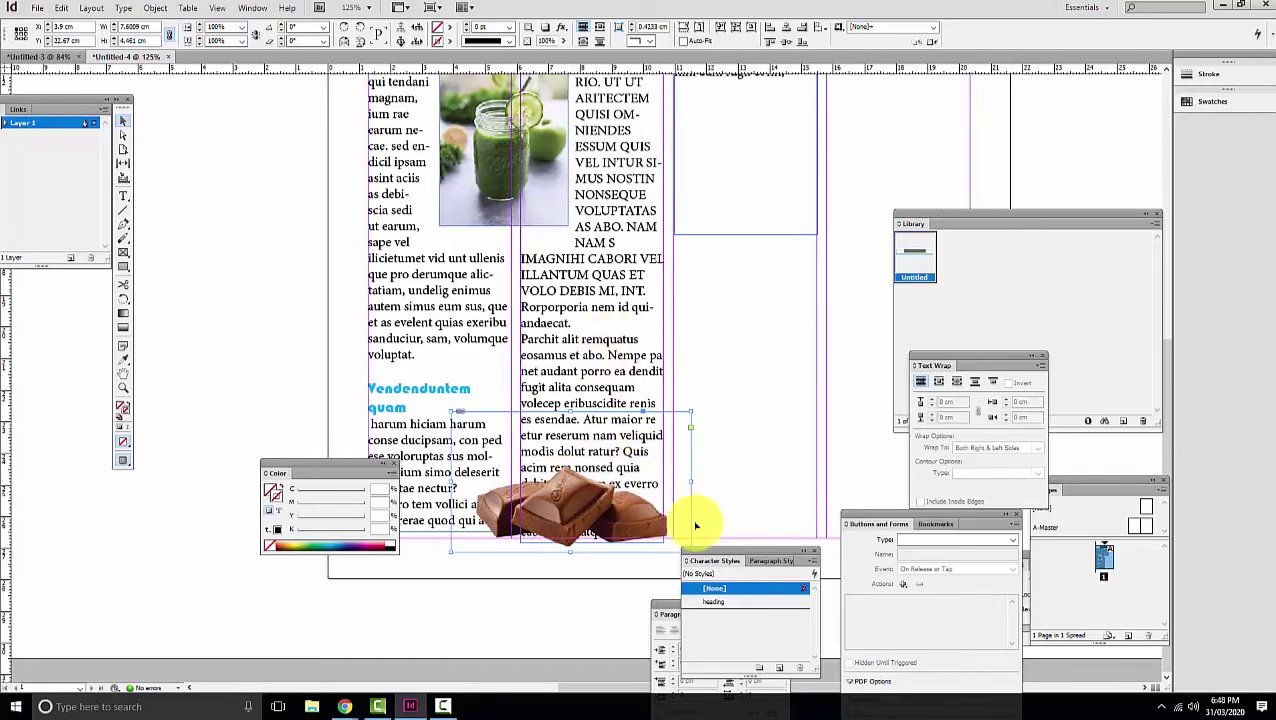
Wrap the column text around the chocolate's outline using an Alpha Channel contour.
click(942, 388)
drag(581, 511, 527, 419)
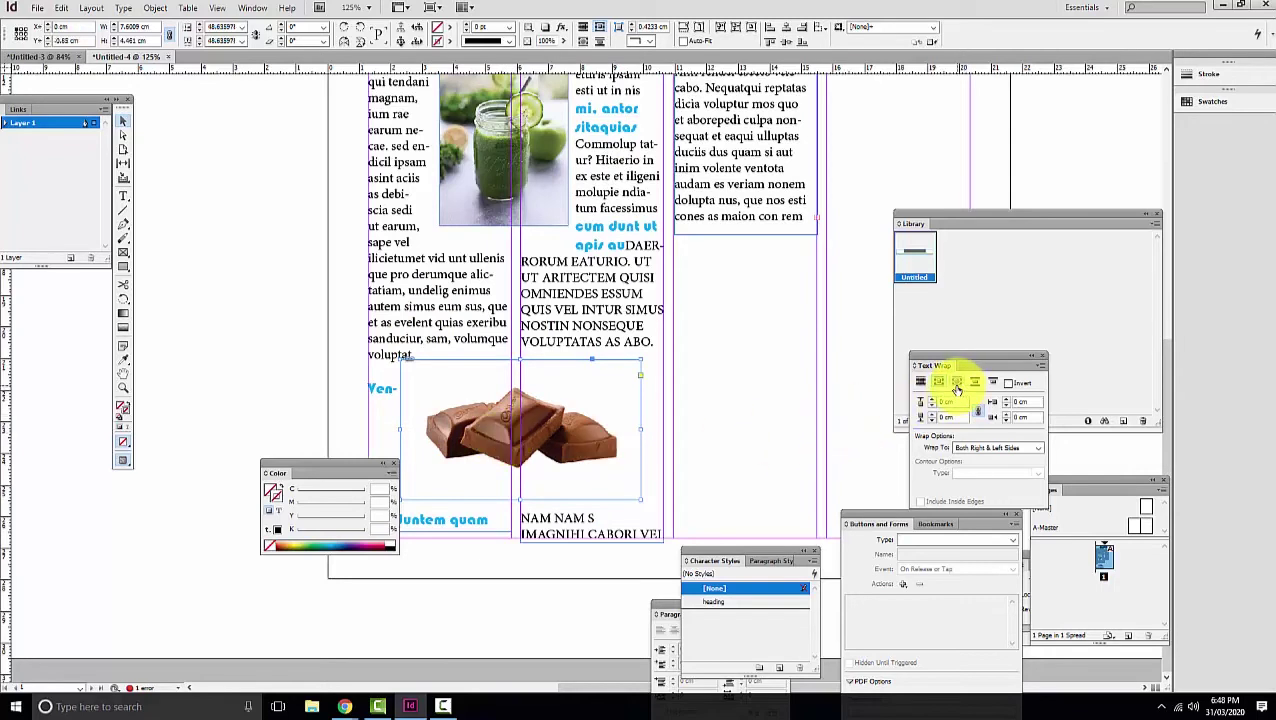
click(957, 384)
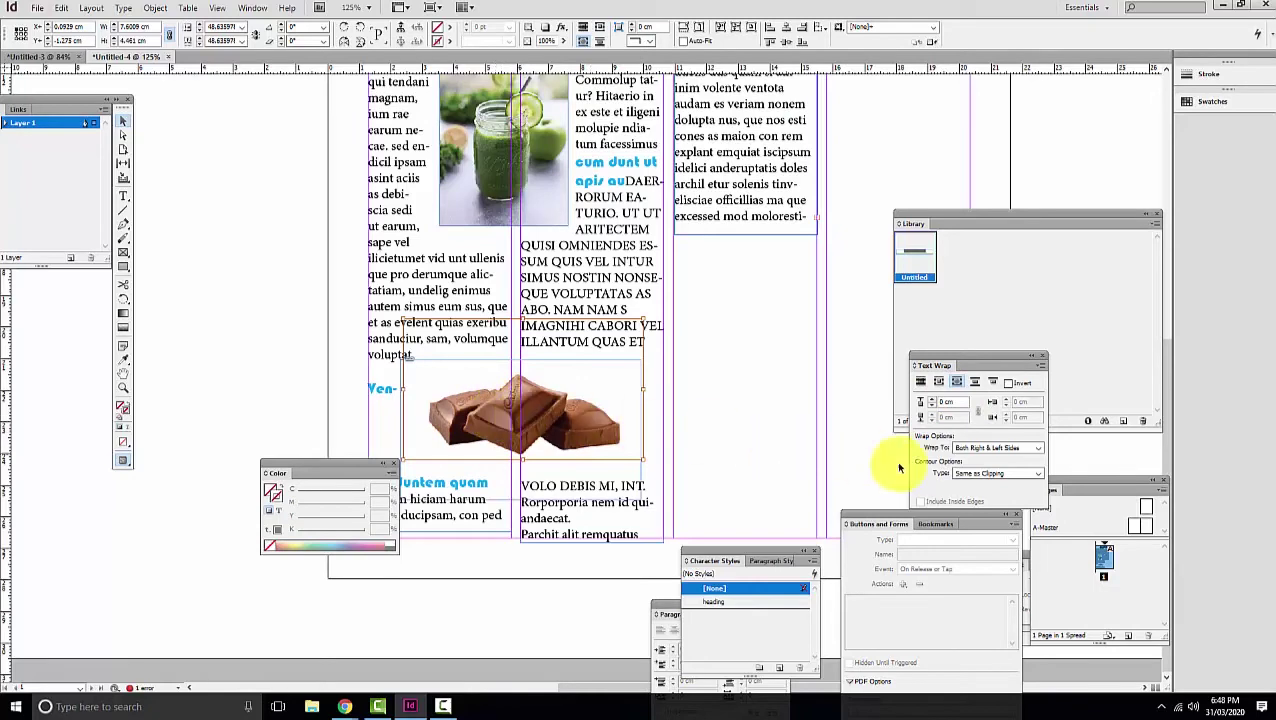
click(981, 478)
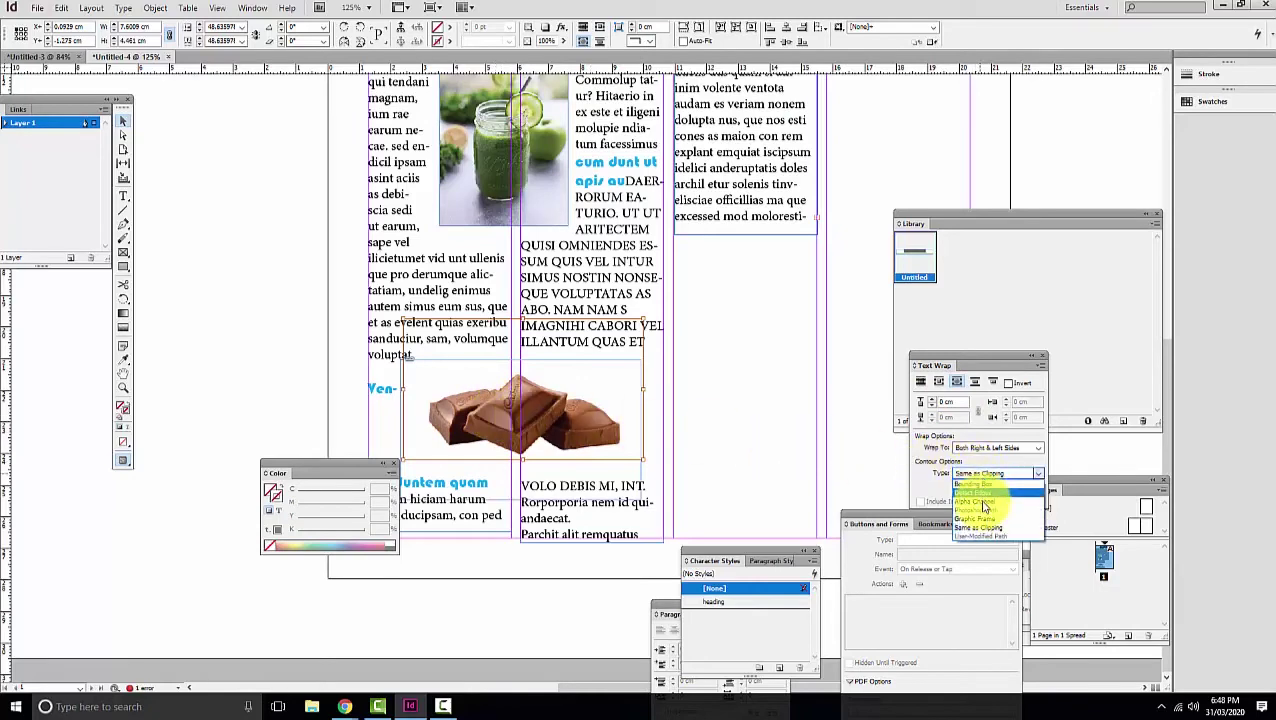
click(983, 506)
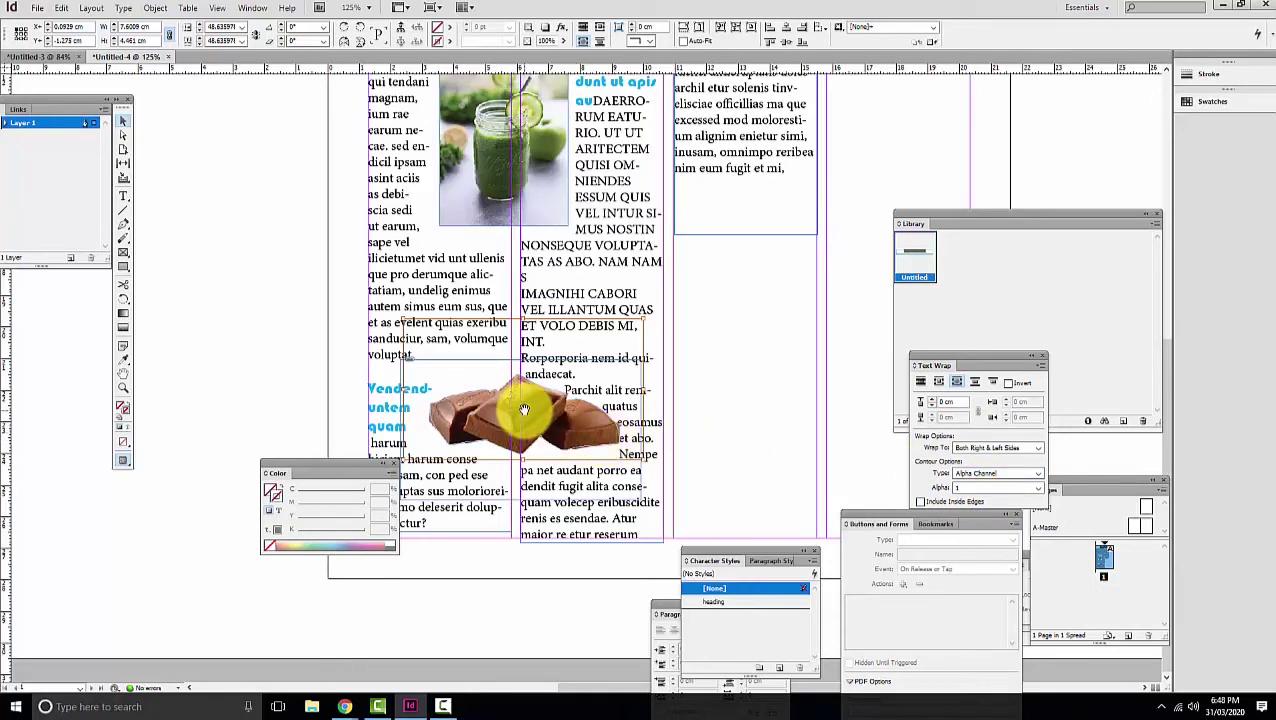
mouse_move(527, 399)
mouse_down()
mouse_move(513, 356)
mouse_move(521, 423)
mouse_up()
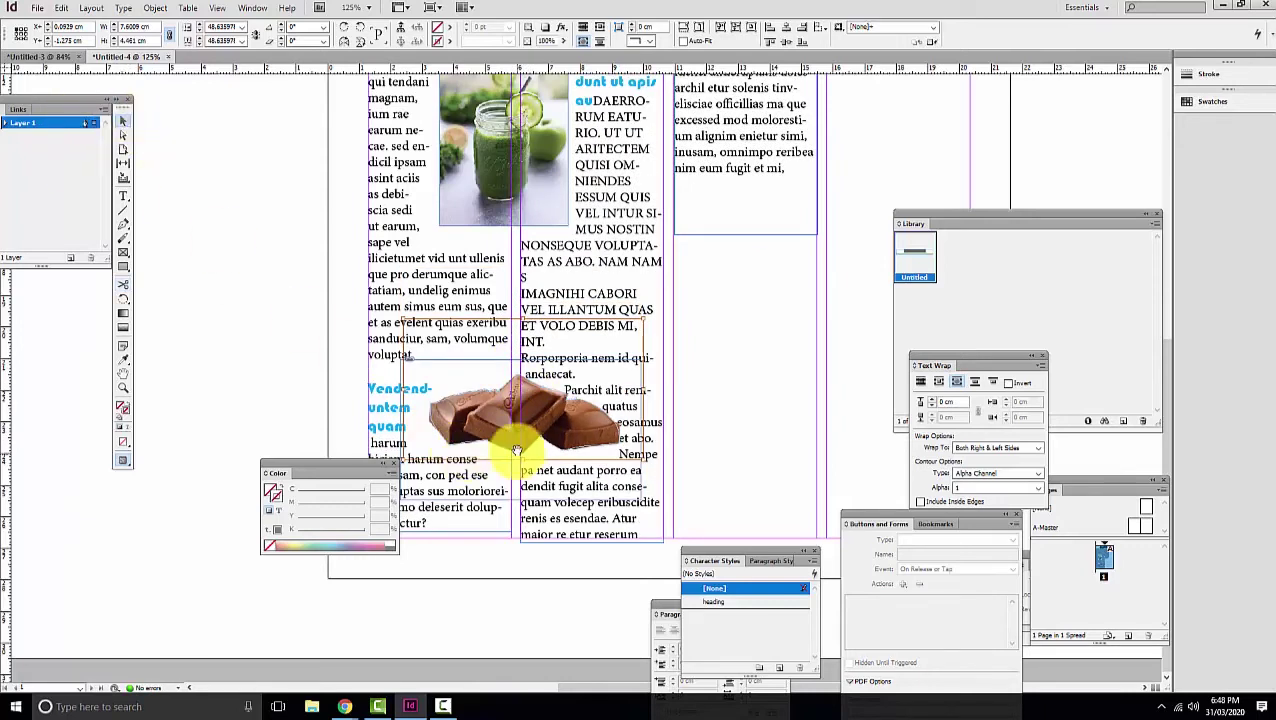
Delete the chocolate picture and its leftover empty frame.
drag(507, 441, 504, 485)
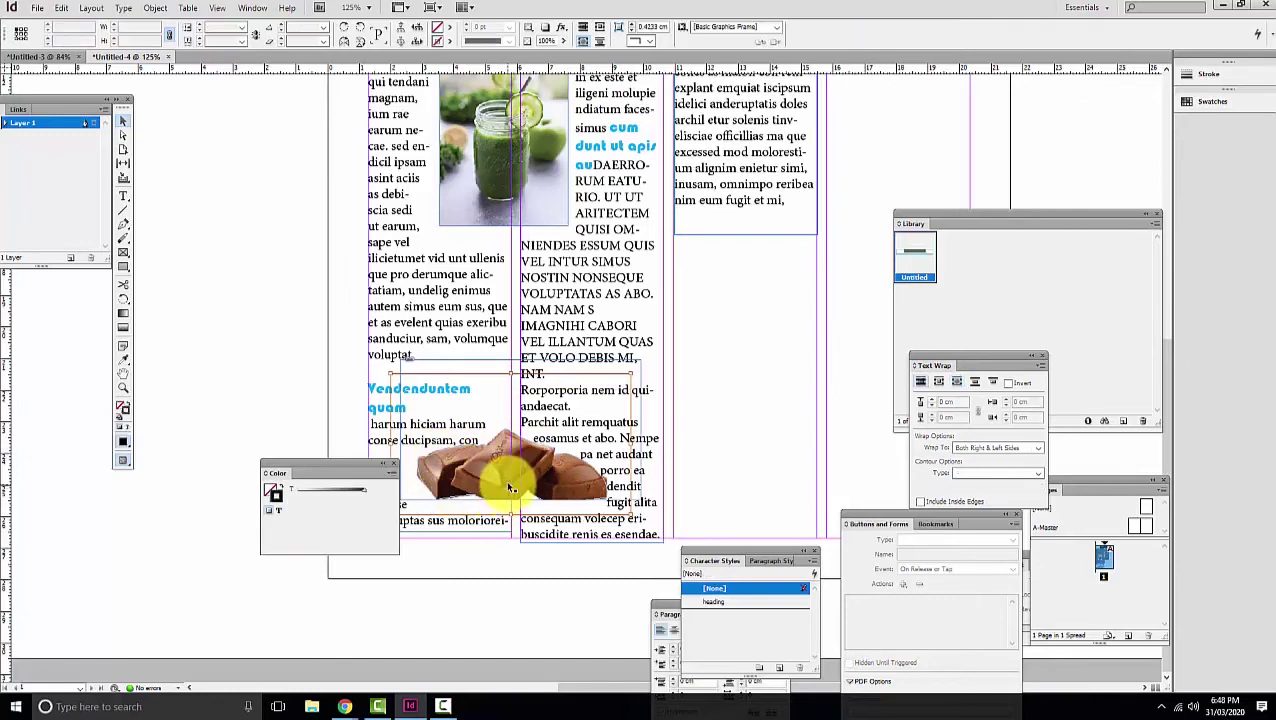
key(Delete)
drag(513, 436, 632, 484)
key(Delete)
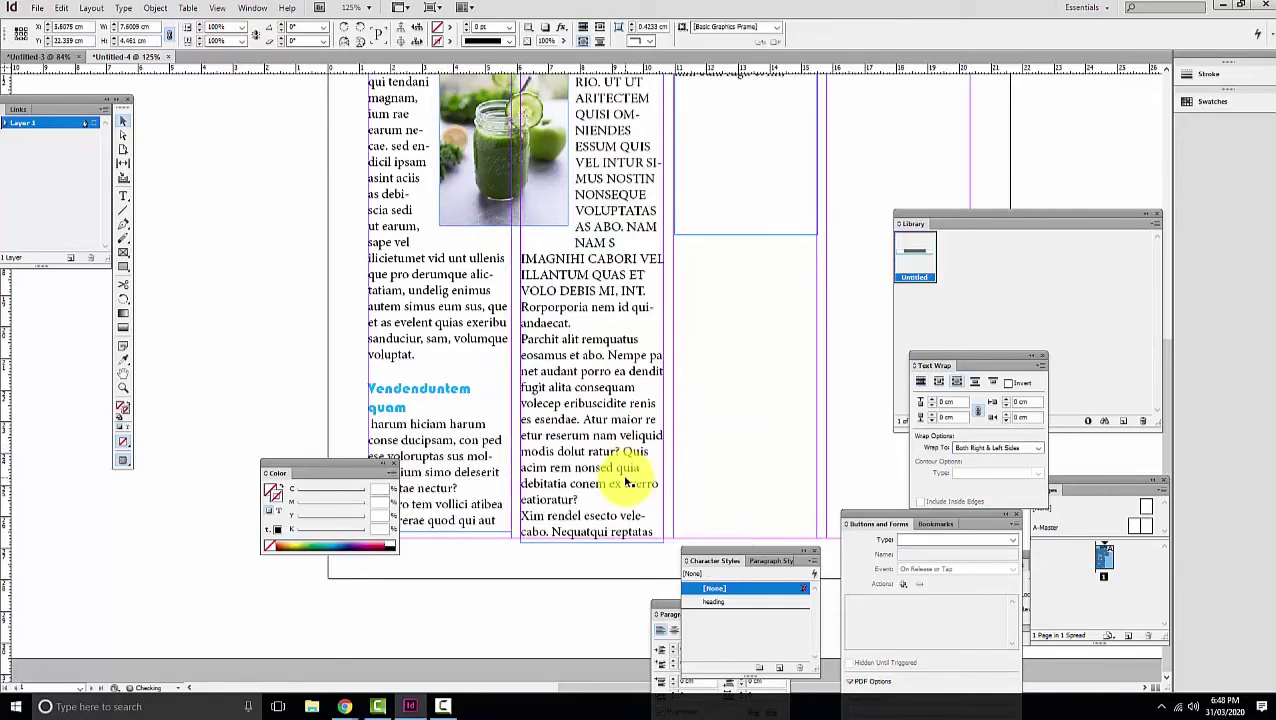
Place a fresh copy of the chocolate image in the space right of the columns.
click(37, 8)
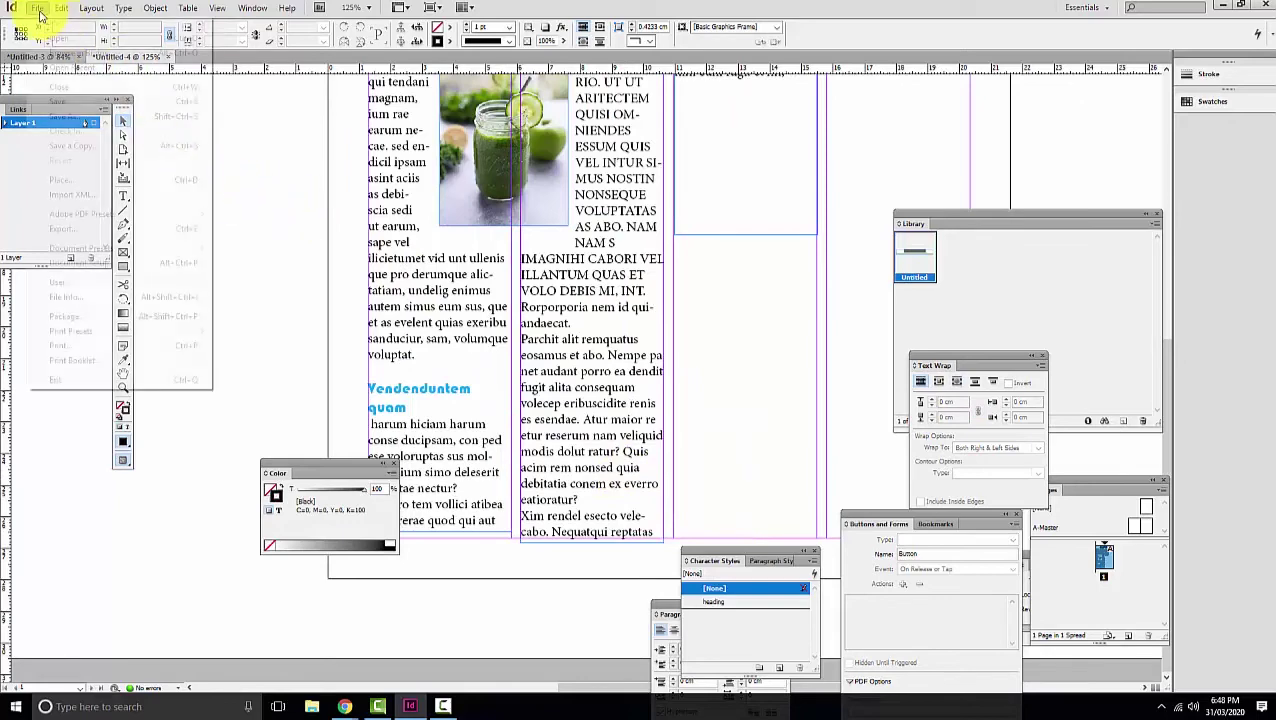
click(131, 182)
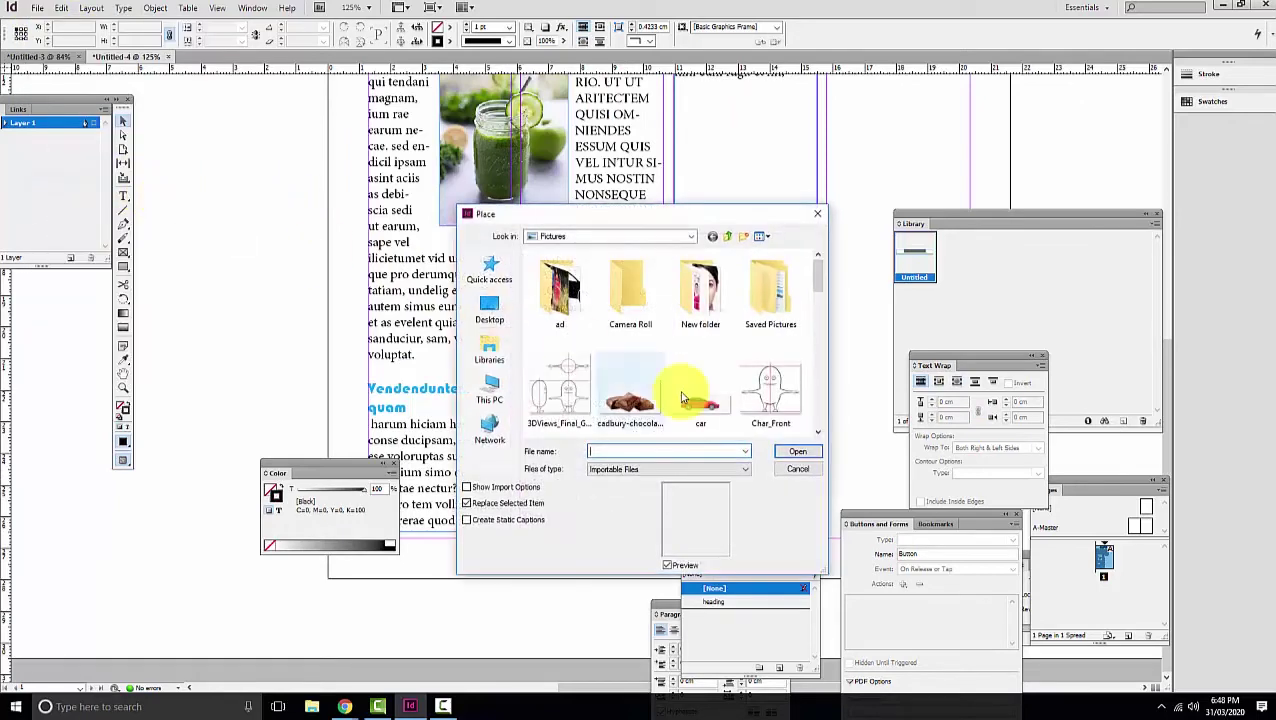
double_click(625, 415)
drag(705, 344, 890, 466)
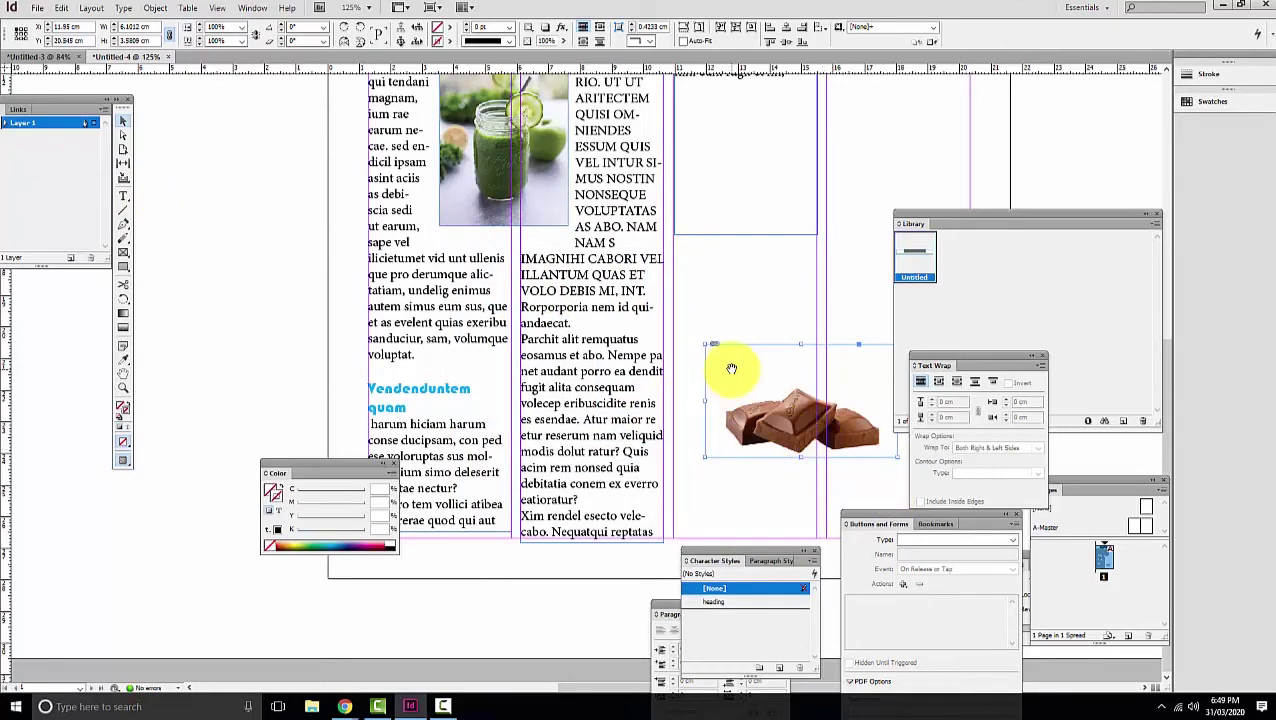
Enlarge the chocolate image and move it to the foot of columns one and two.
scroll(735, 365, right, 5)
drag(554, 343, 618, 308)
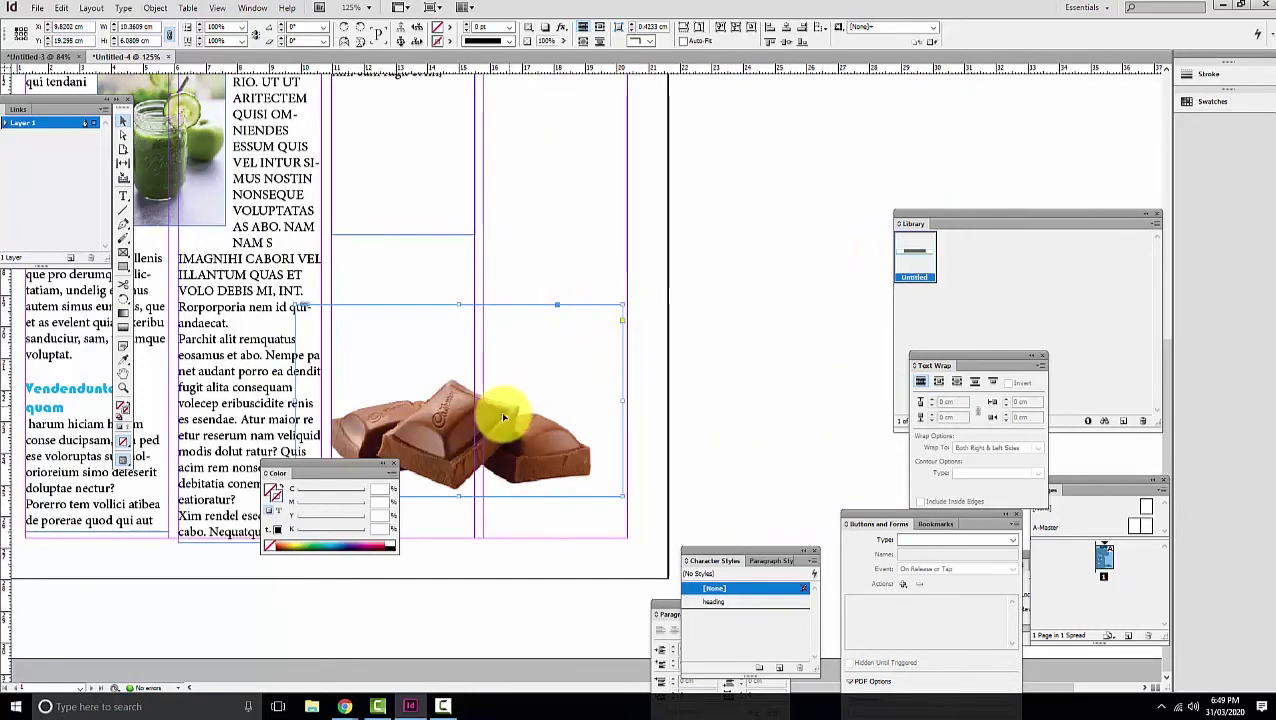
scroll(712, 279, left, 3)
drag(633, 428, 587, 492)
Wrap text around the chocolate's shape with an Alpha Channel contour, then fit the page.
click(938, 386)
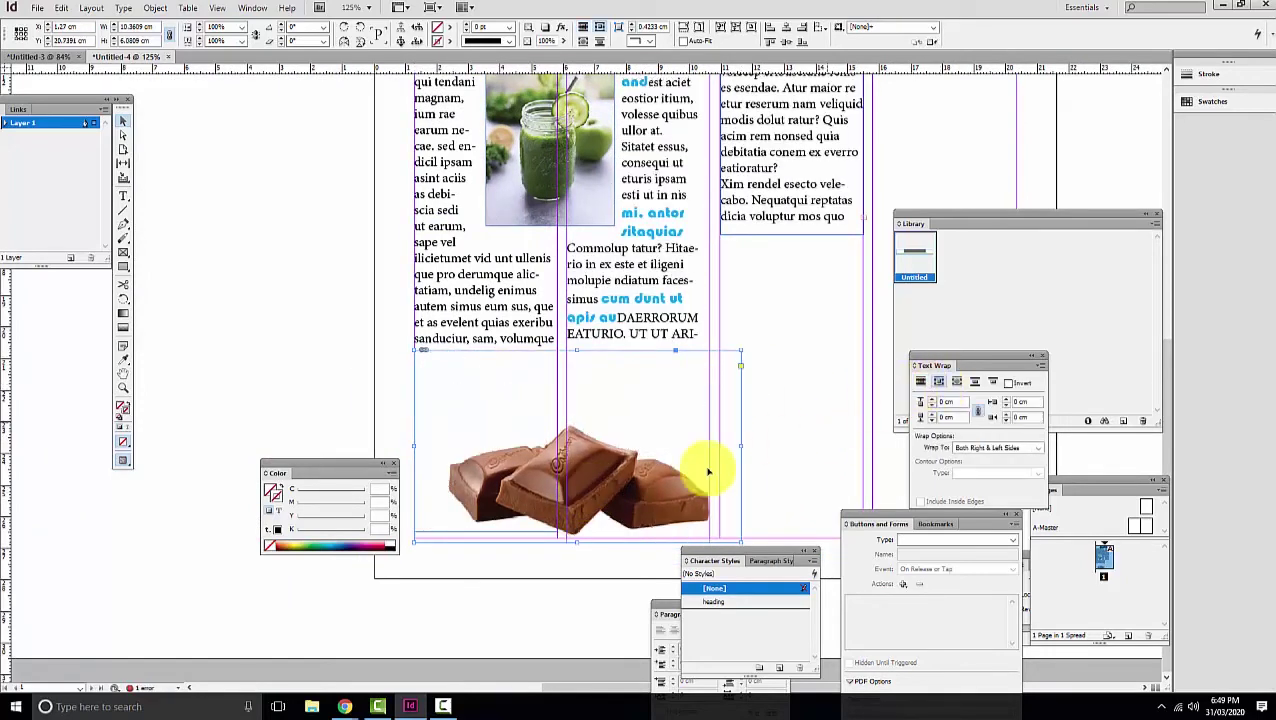
click(563, 481)
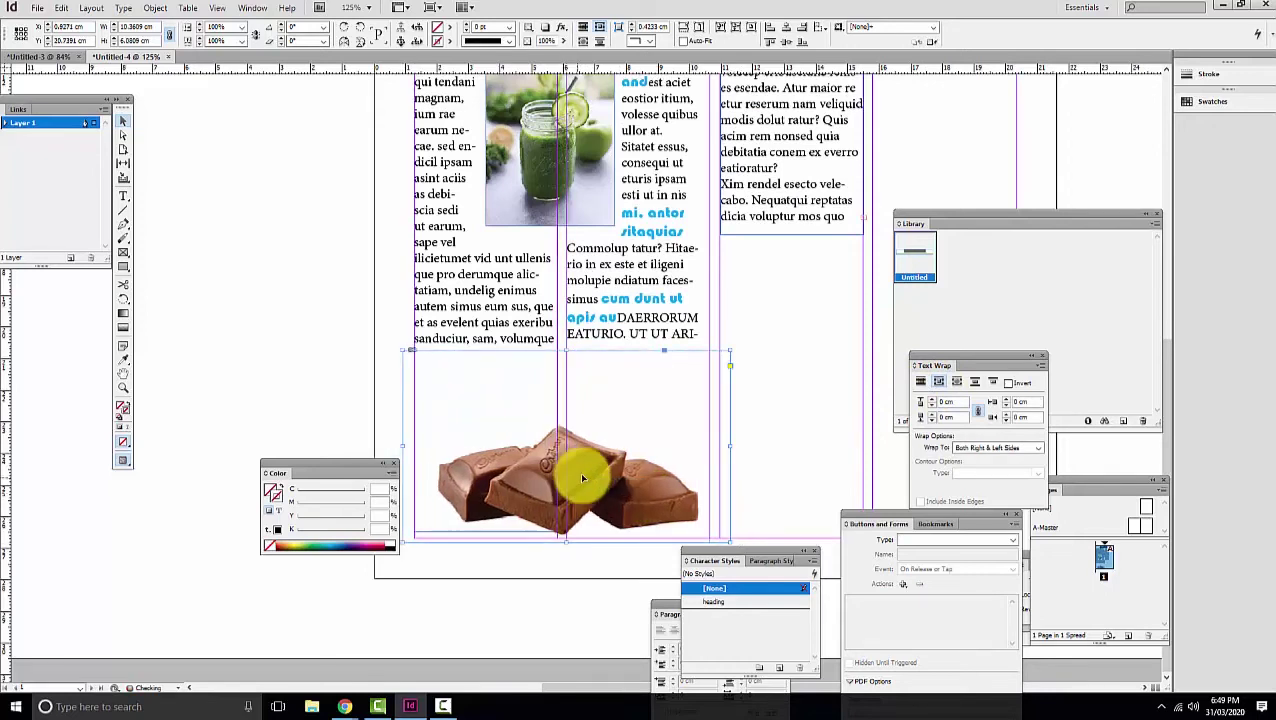
click(957, 386)
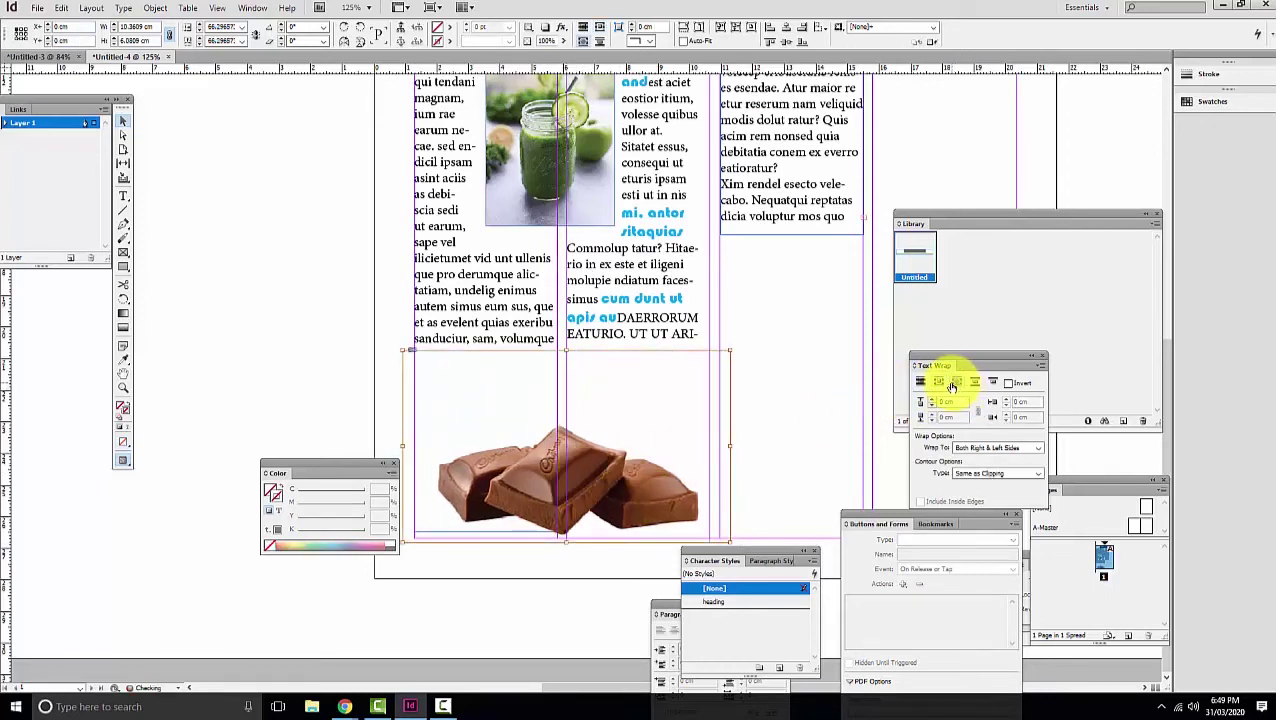
click(997, 473)
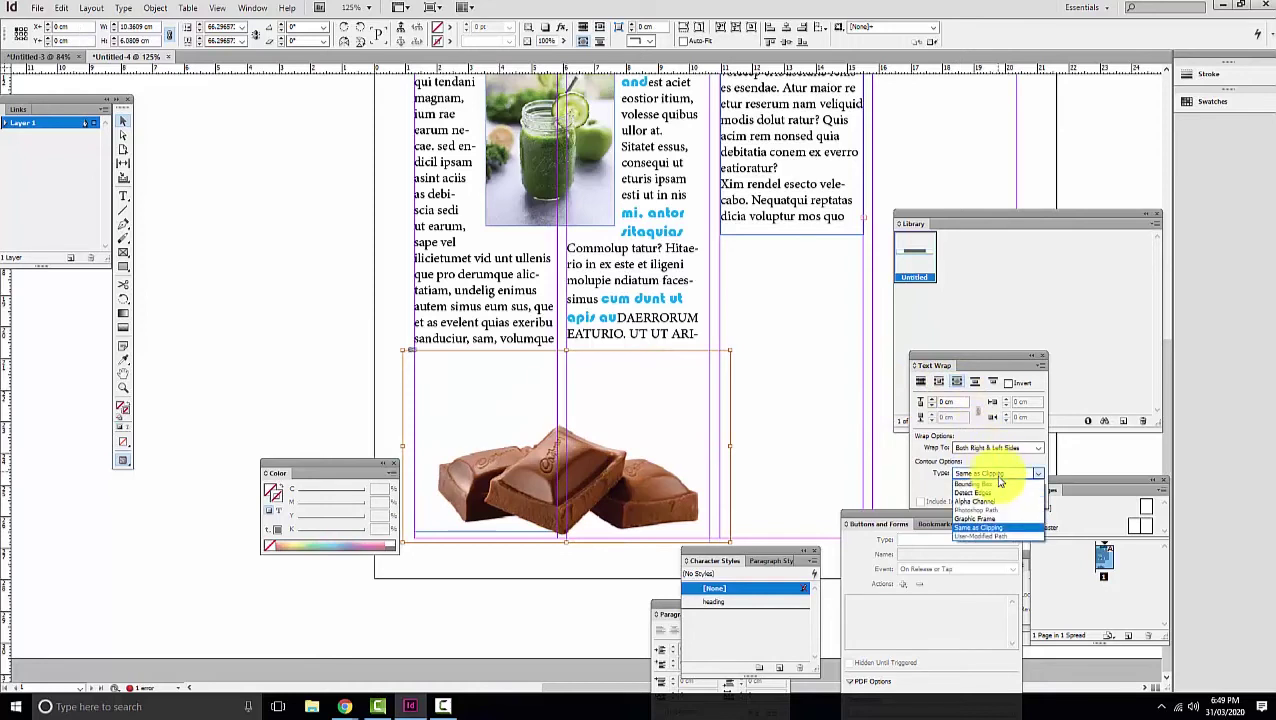
click(996, 501)
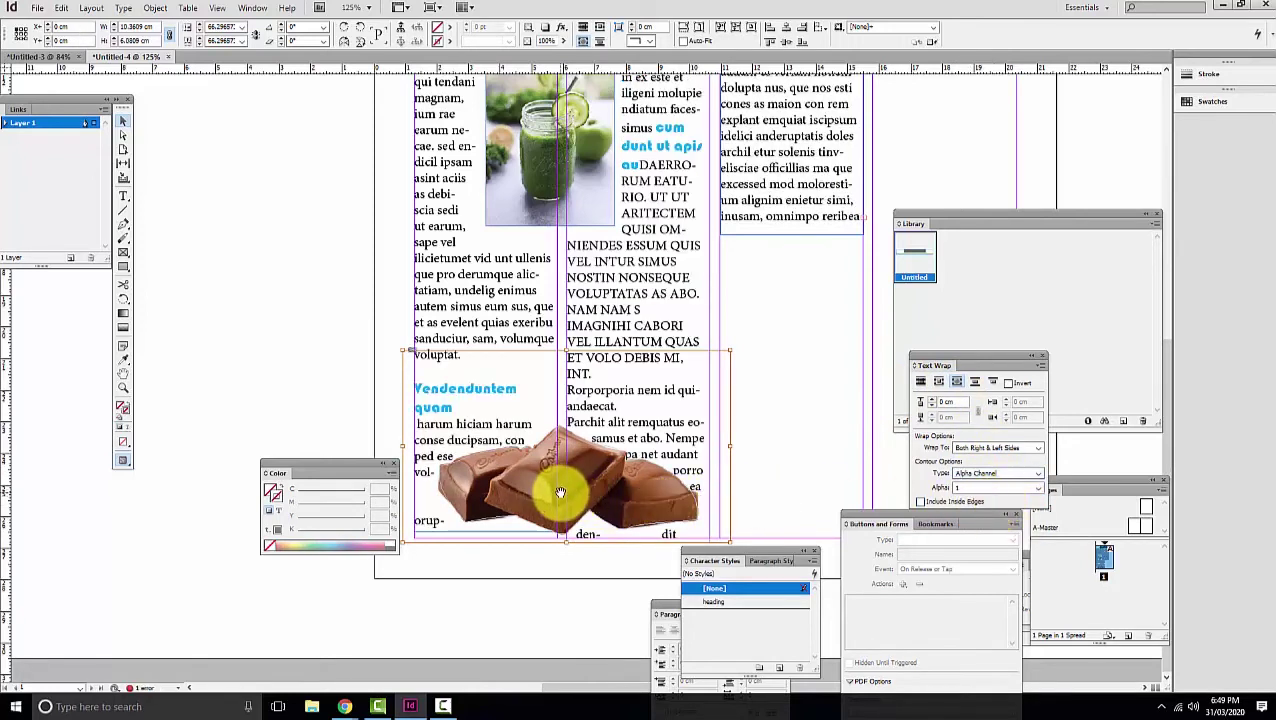
click(342, 432)
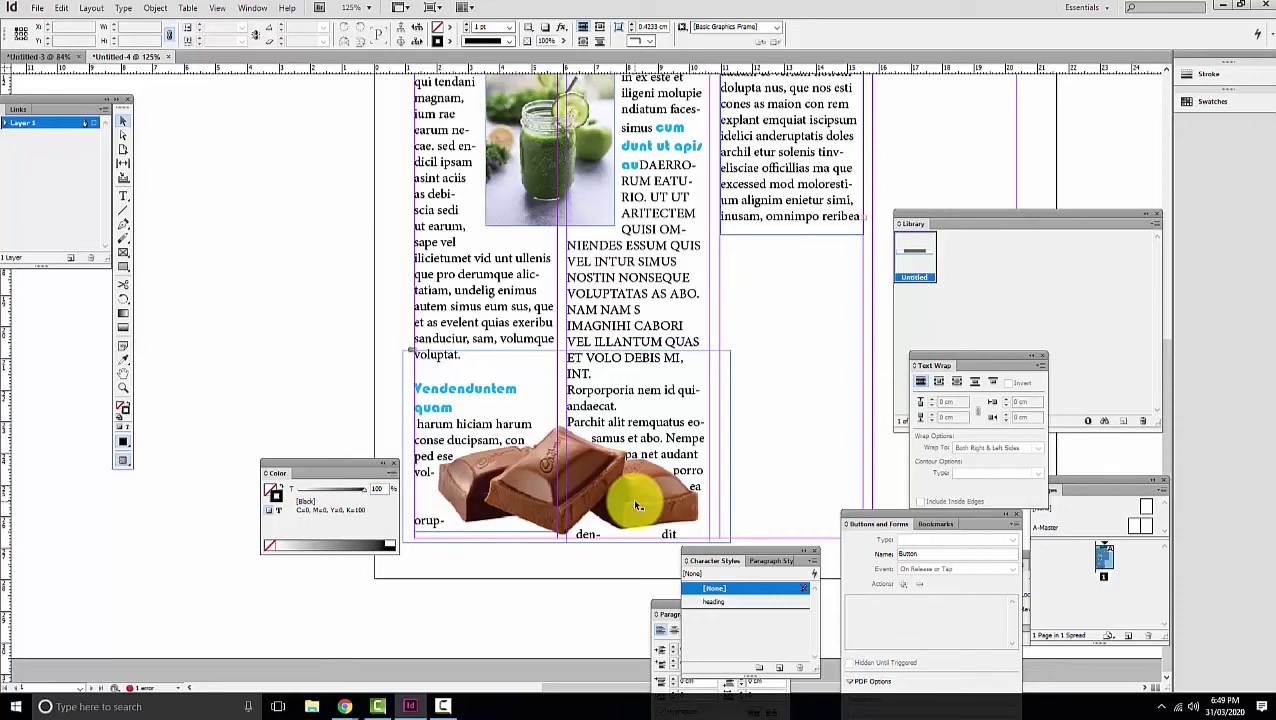
key(ctrl+0)
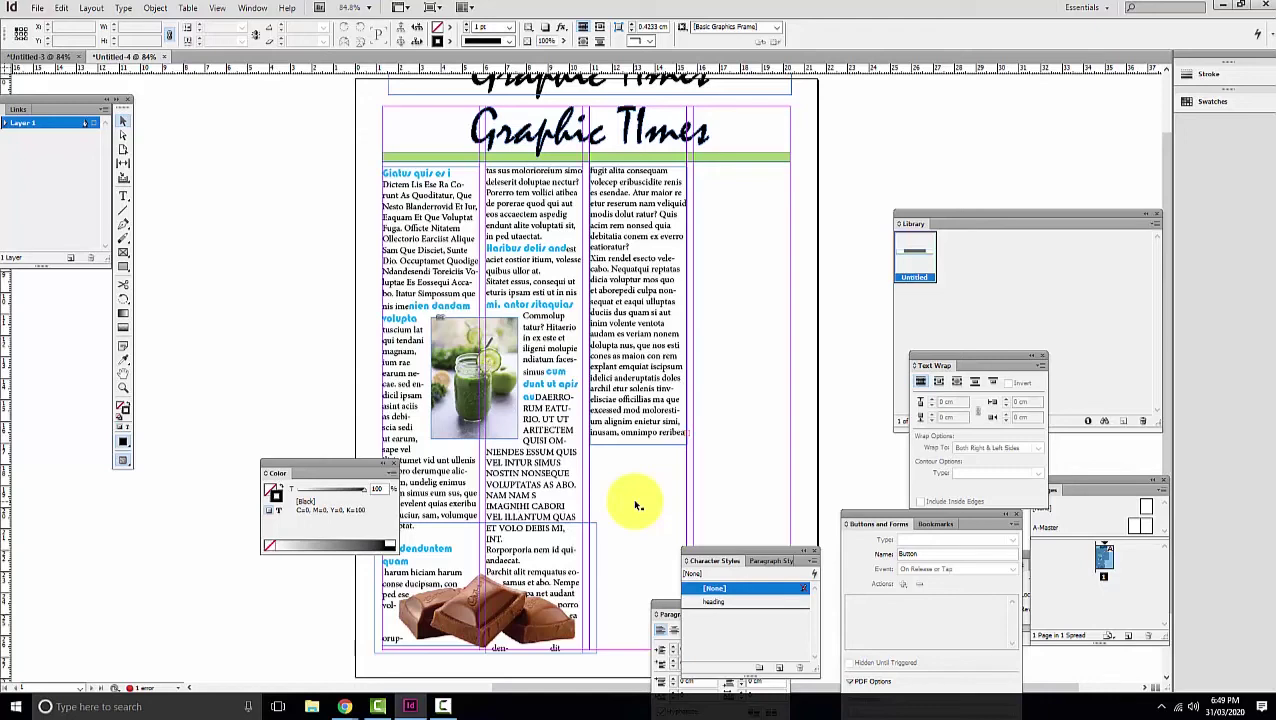
Save the newspaper layout as a01 in Desktop > New folder (3).
click(40, 9)
click(60, 8)
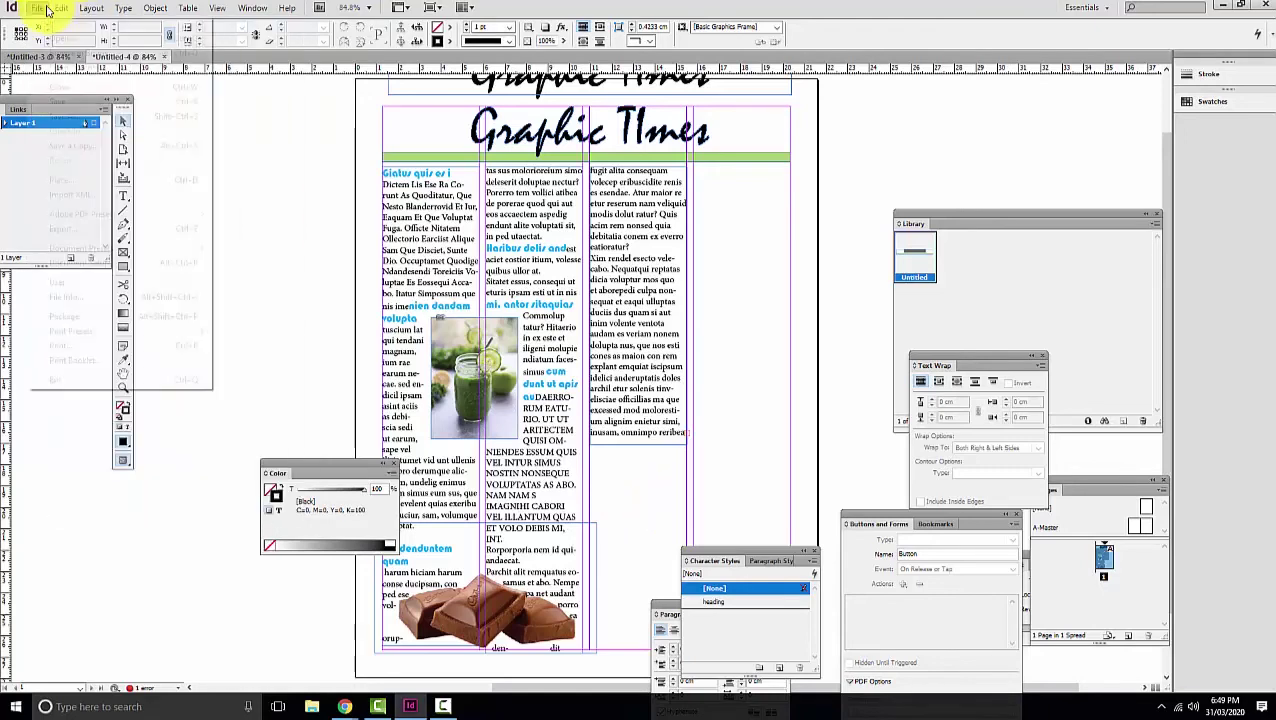
click(40, 9)
click(102, 116)
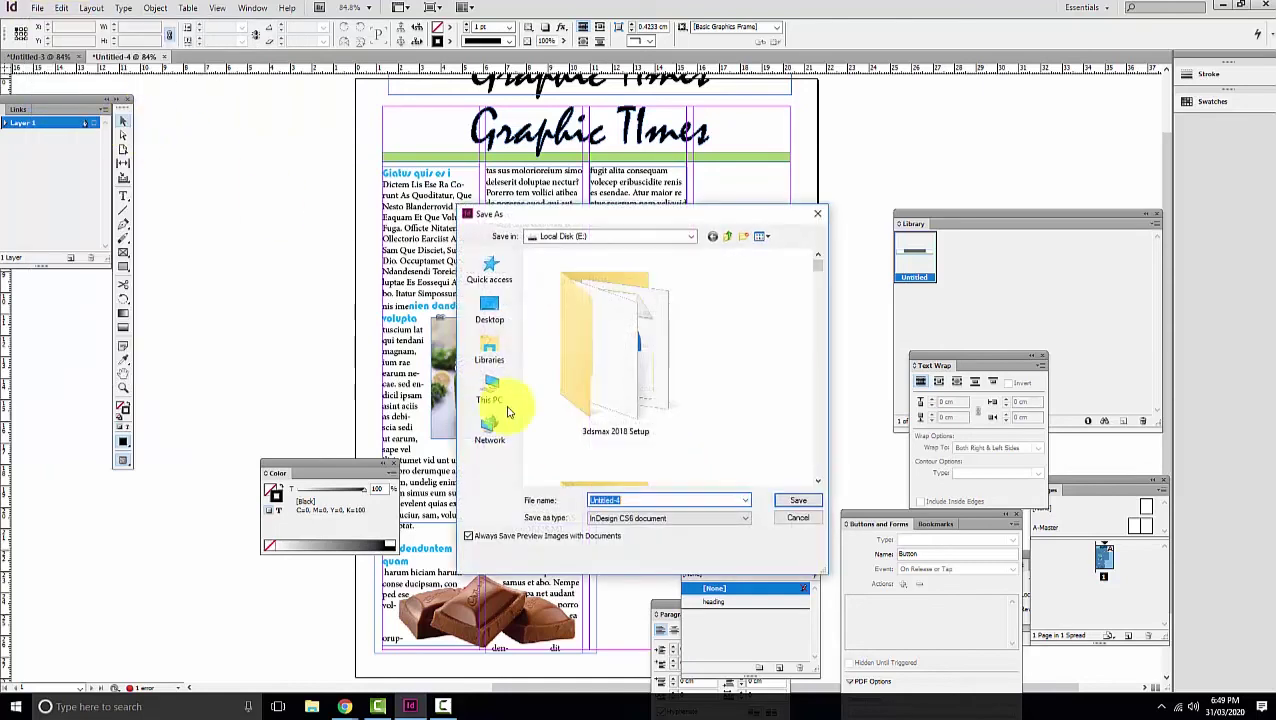
click(490, 308)
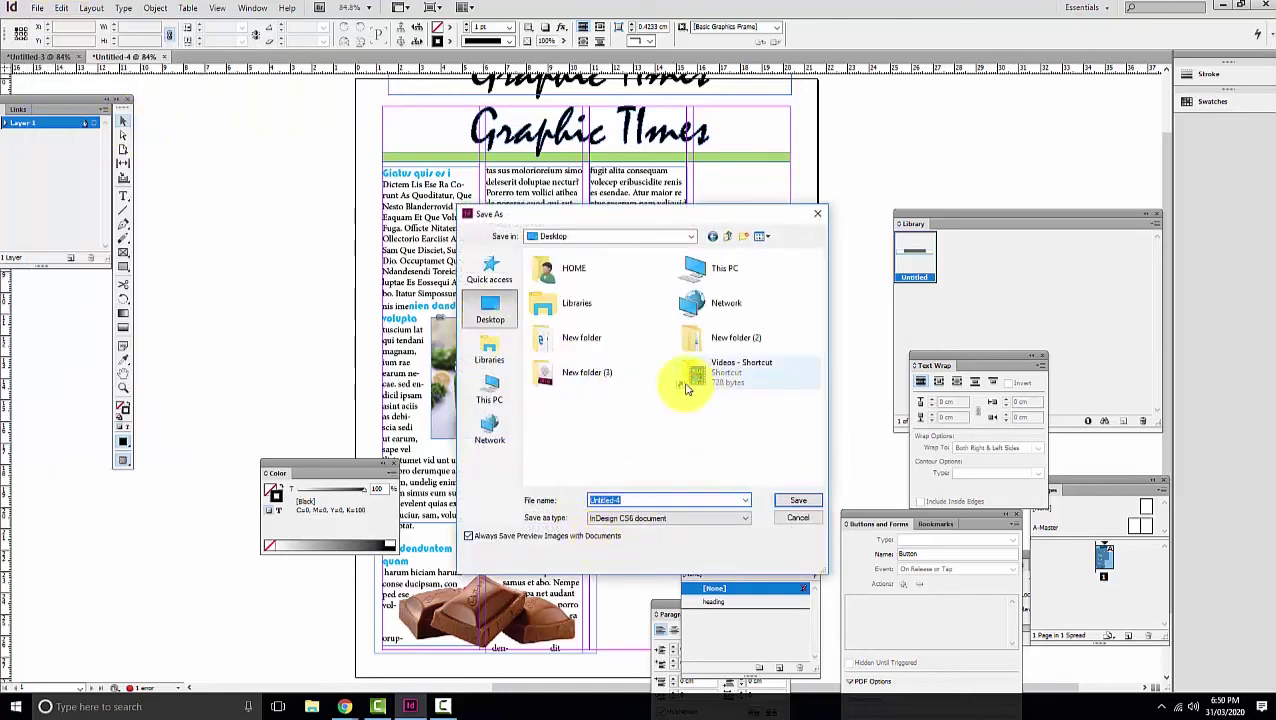
double_click(612, 374)
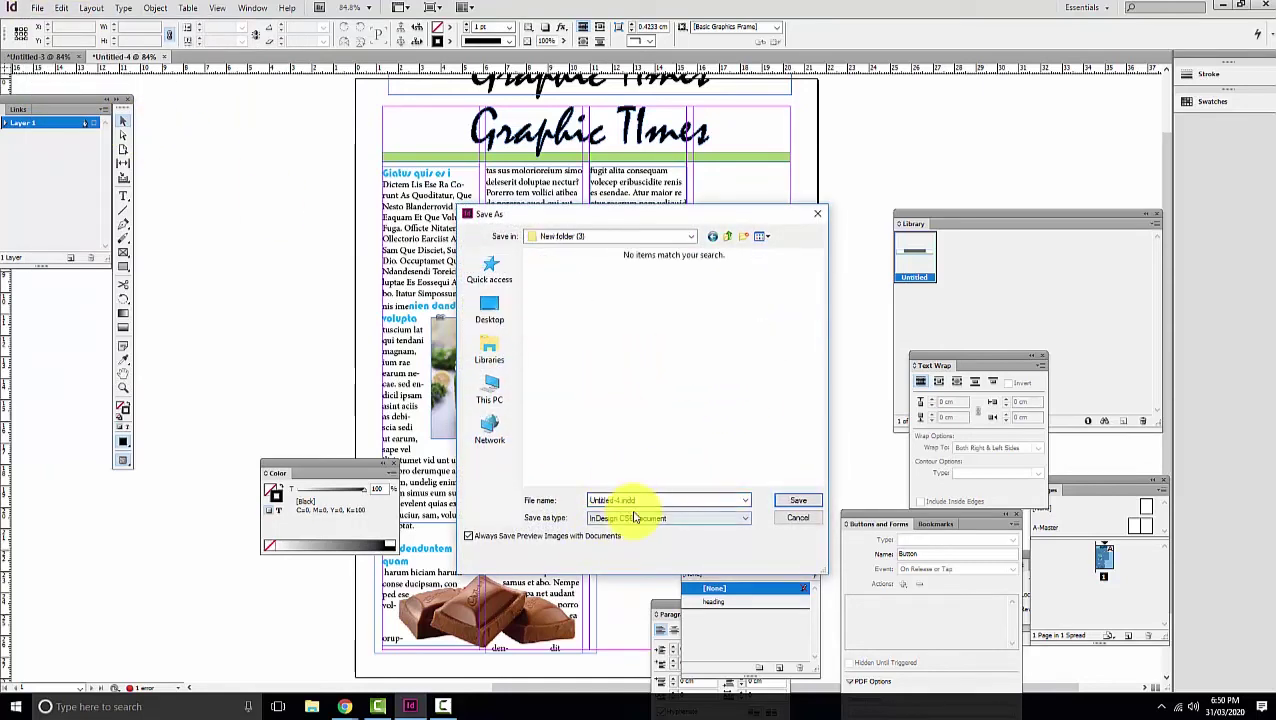
text(1)
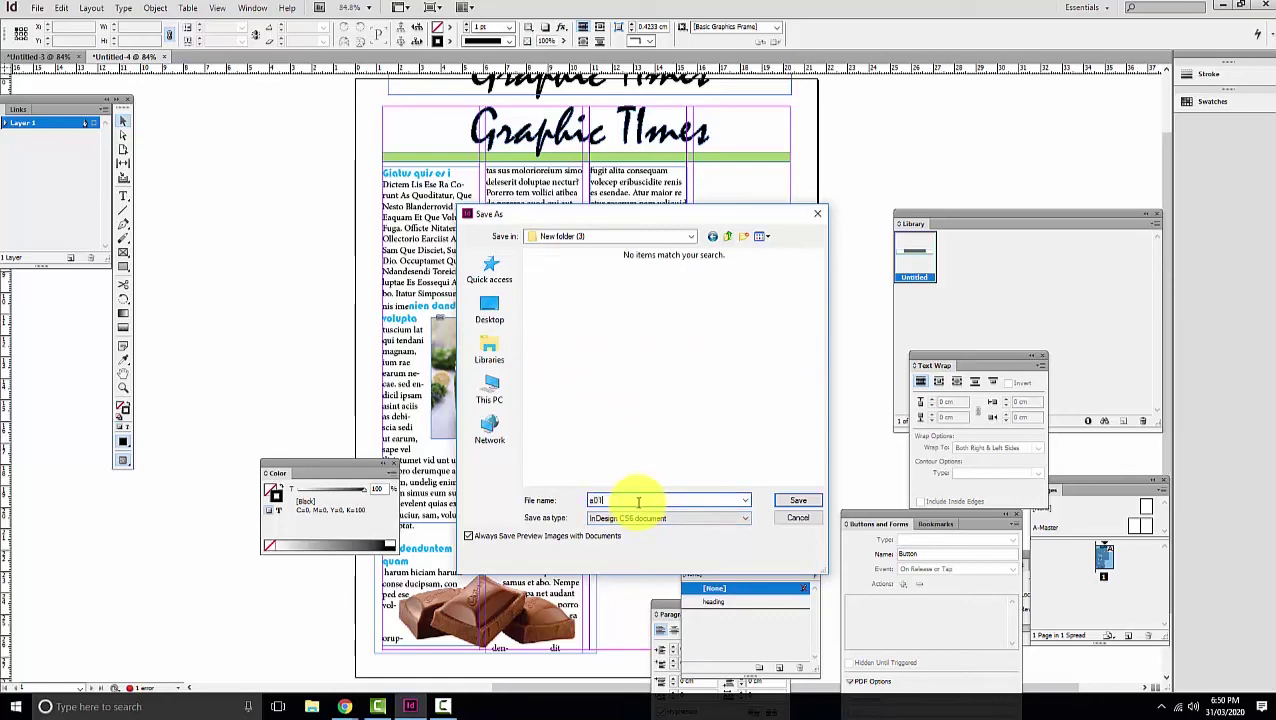
key(Return)
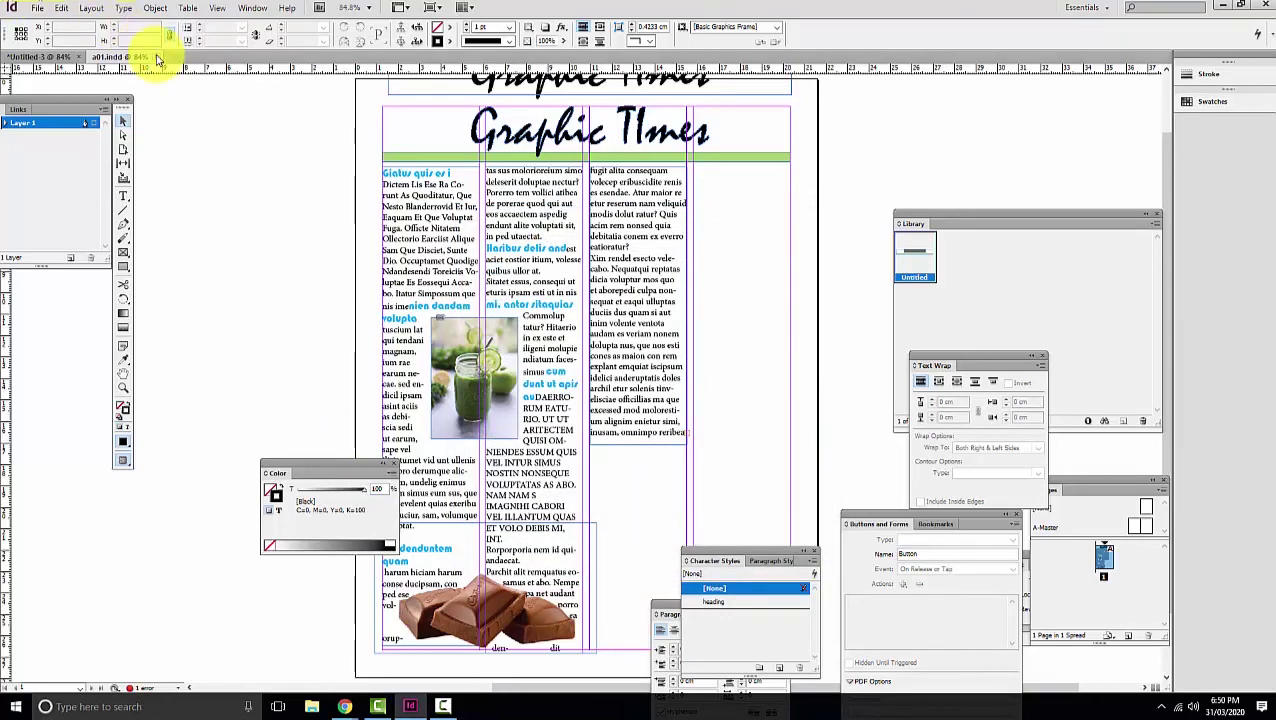
Close a01 and save the remaining header-only page as a02.
click(157, 57)
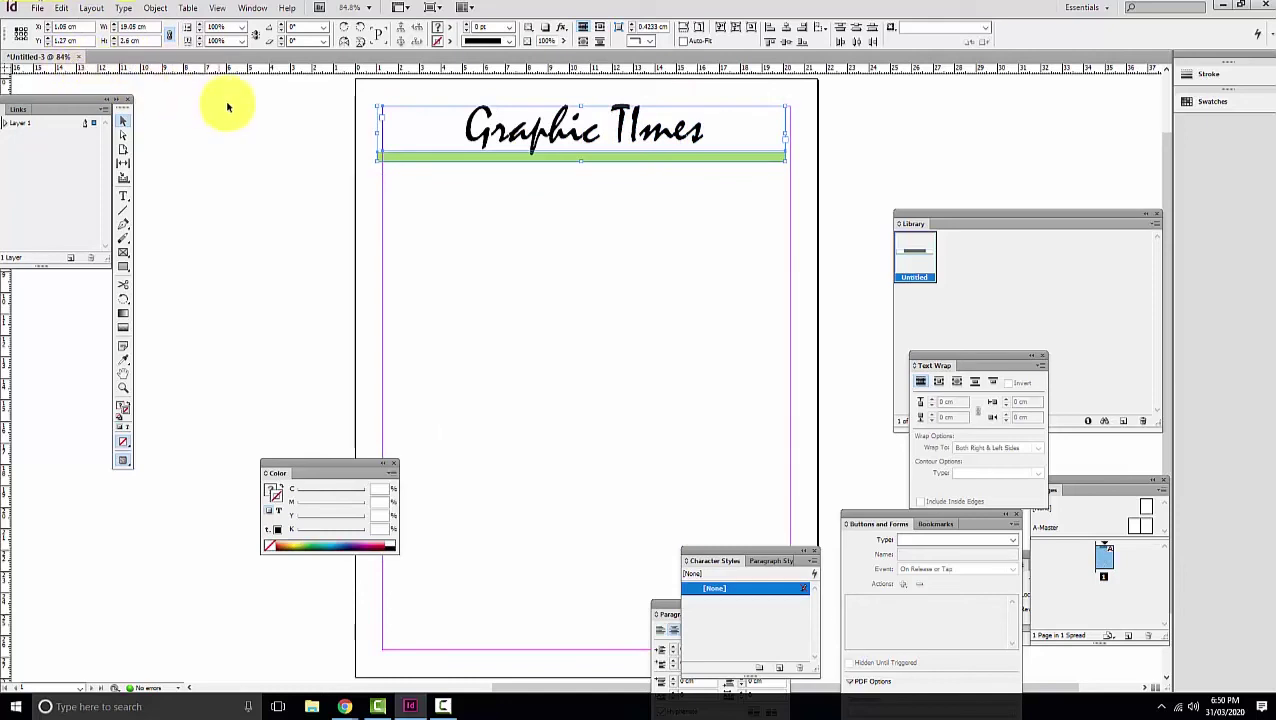
key(ctrl+s)
text(a)
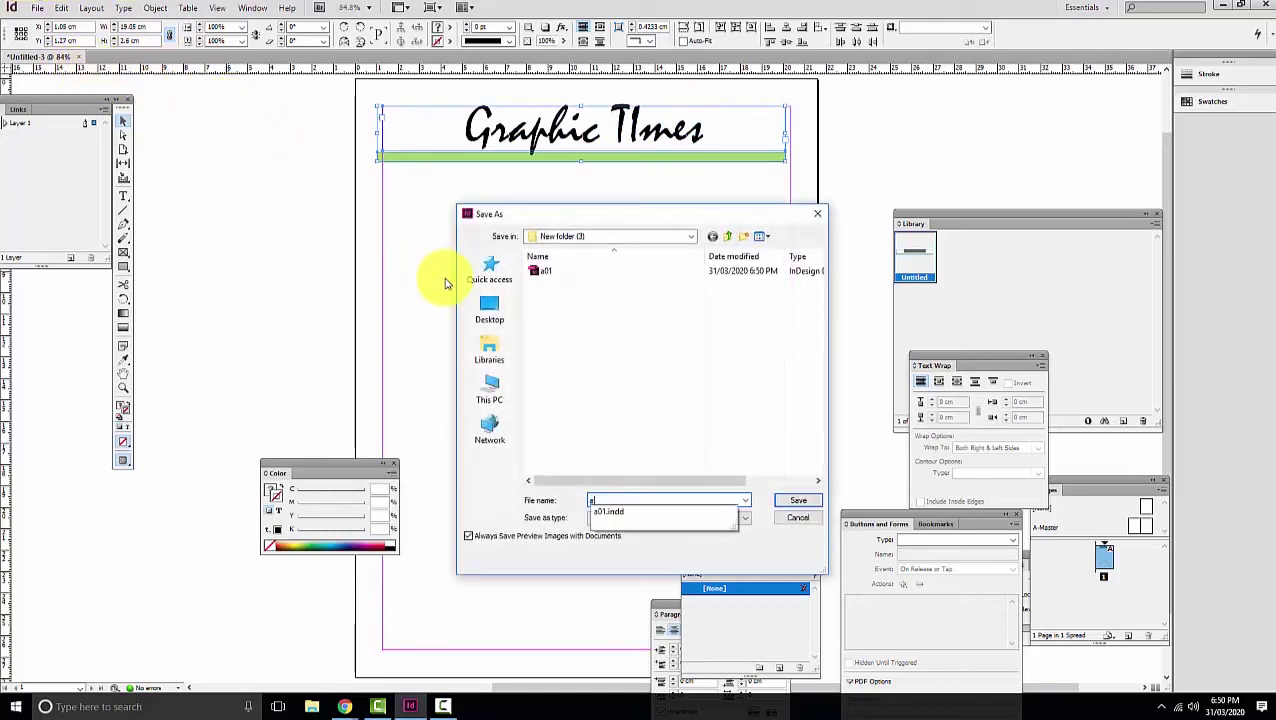
text(02)
key(Return)
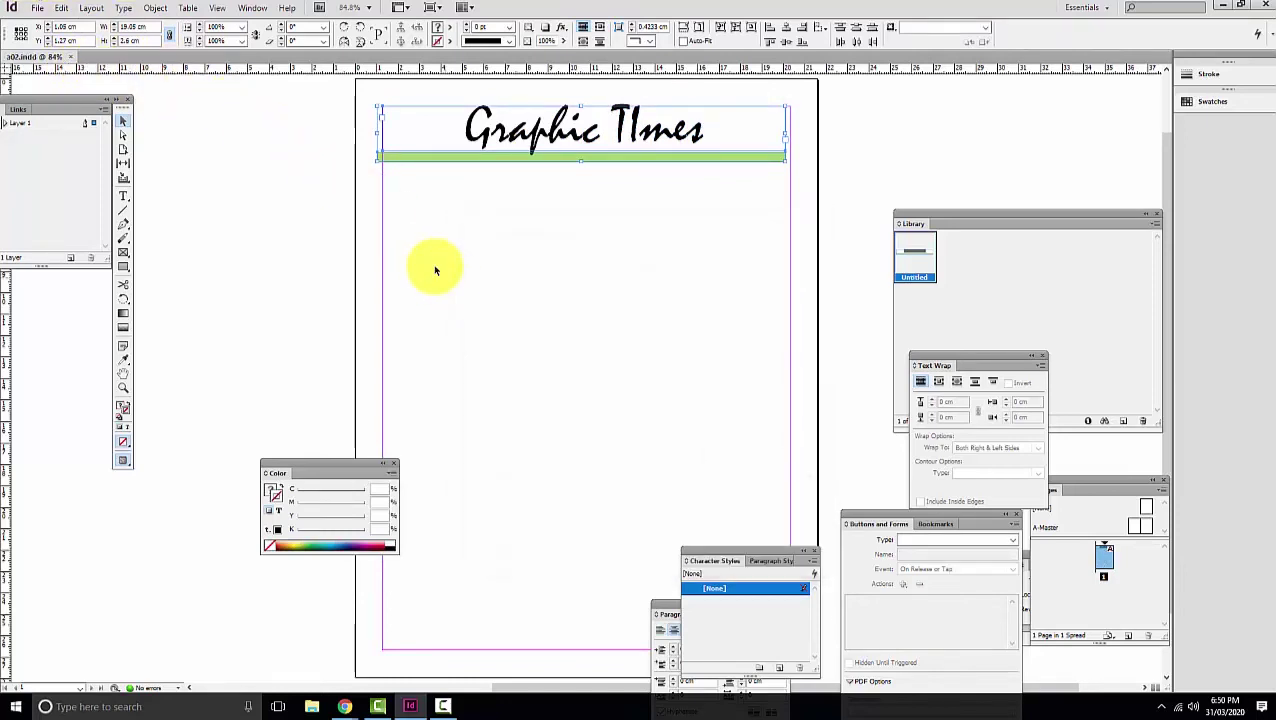
Close a02 and create a new blank document with the default settings.
click(71, 57)
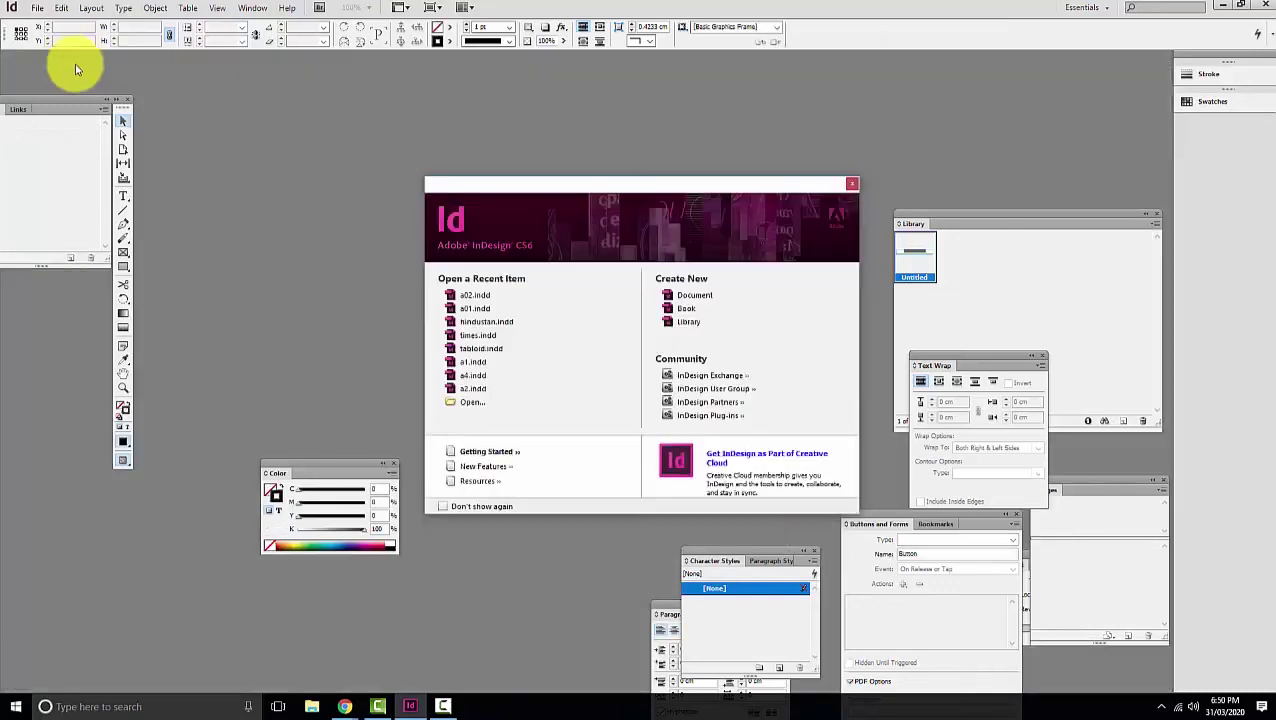
click(694, 295)
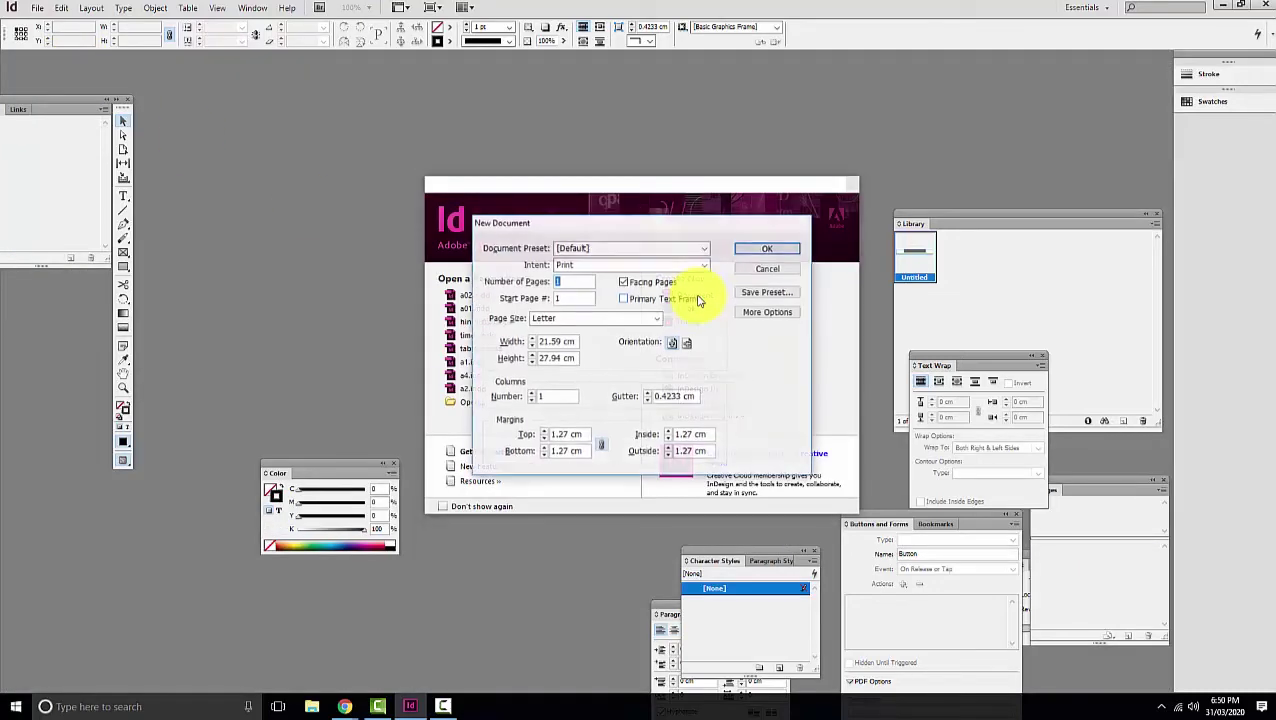
click(790, 251)
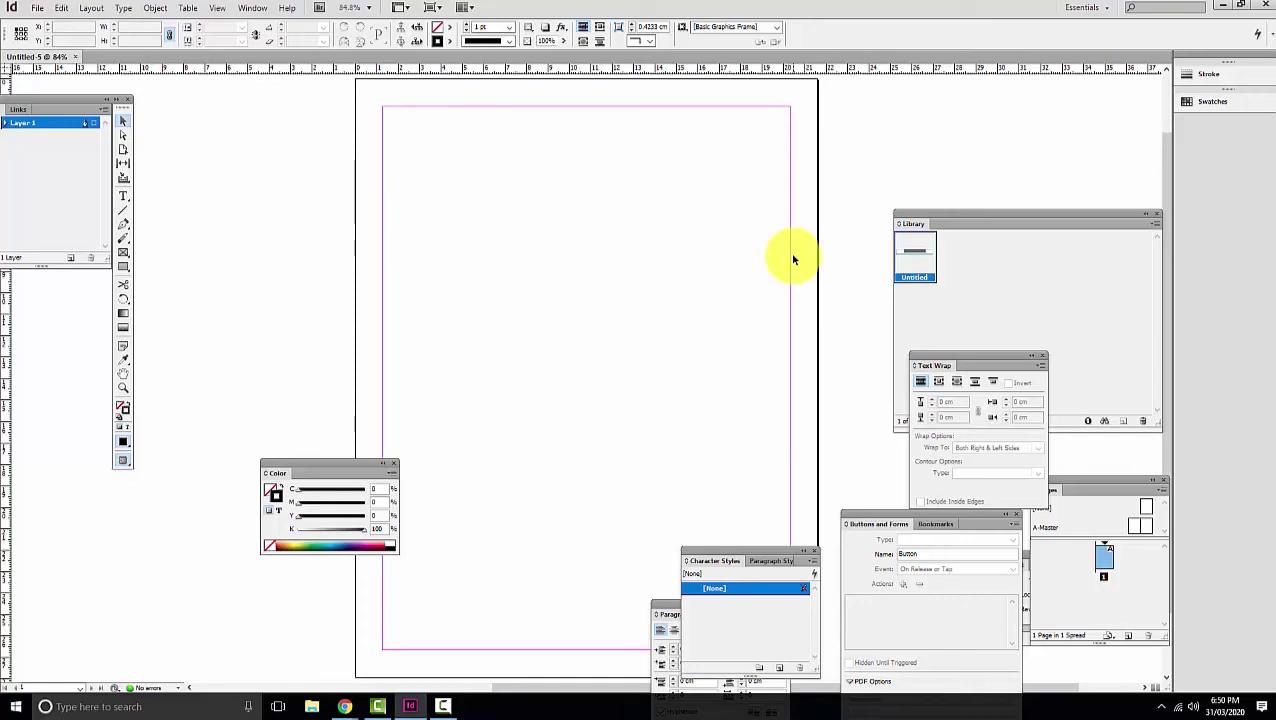
Create a new book named Book 1 in Desktop > New folder (3).
click(40, 9)
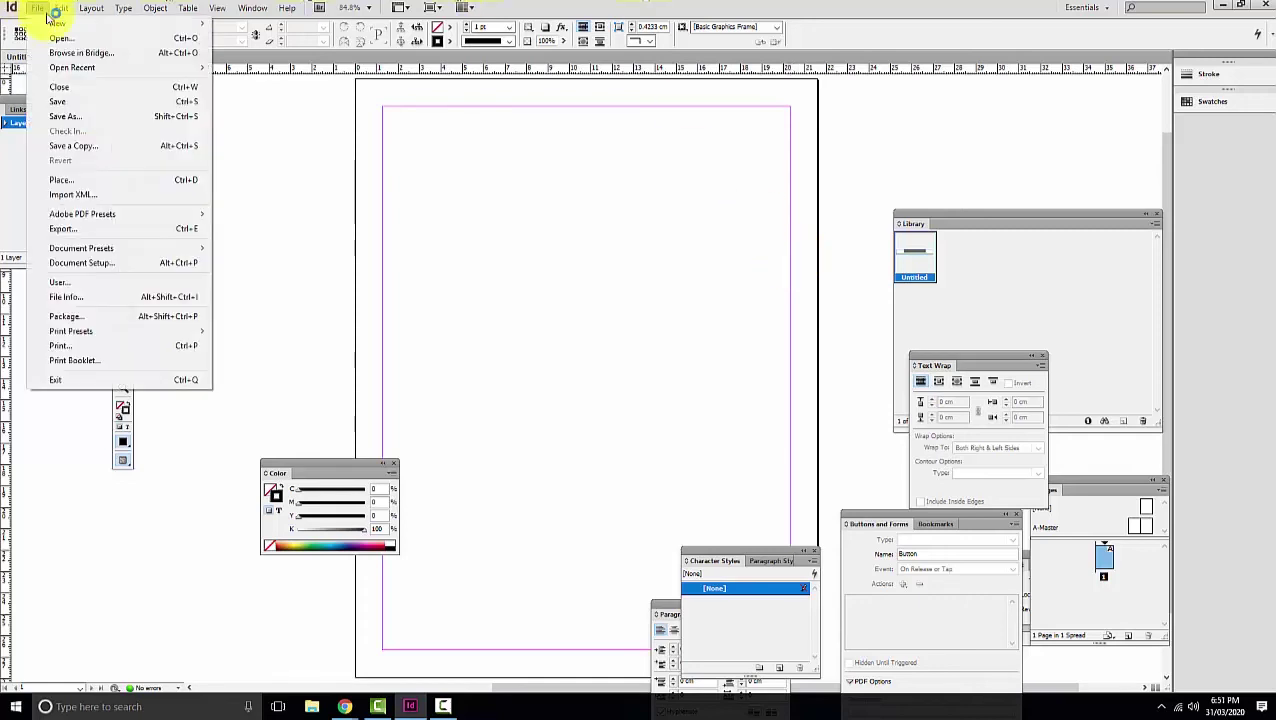
mouse_move(57, 23)
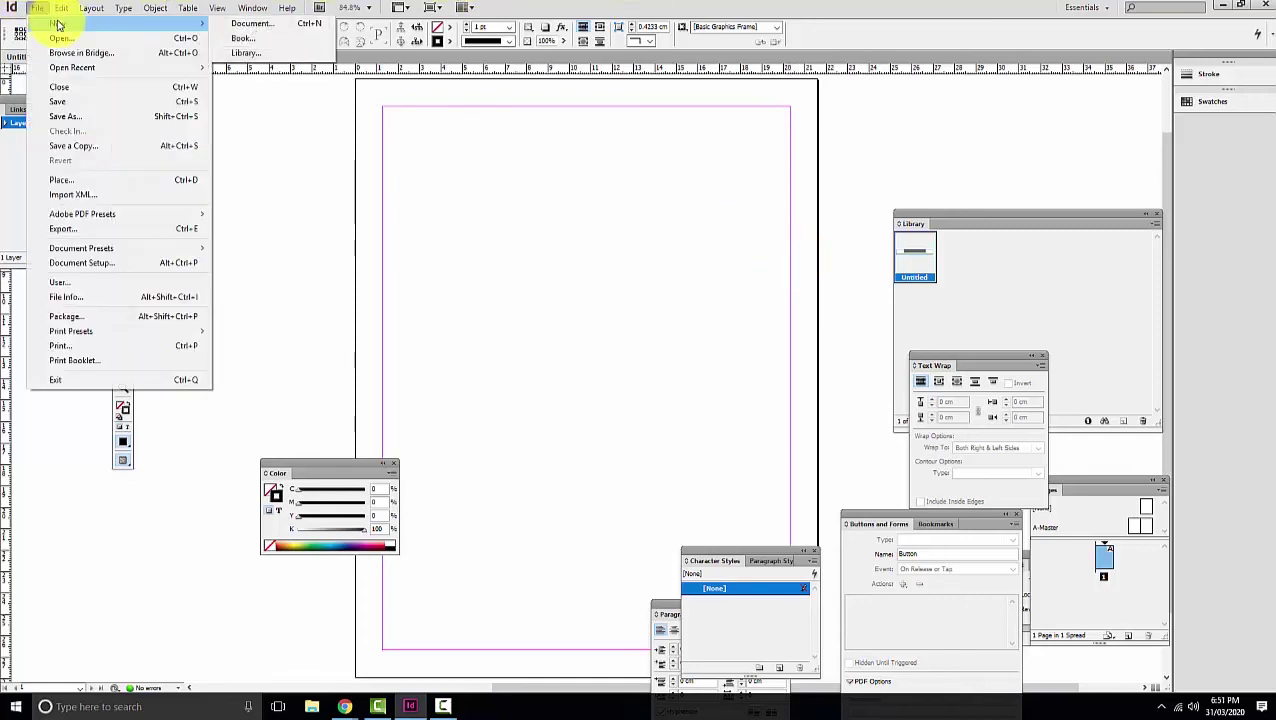
click(262, 44)
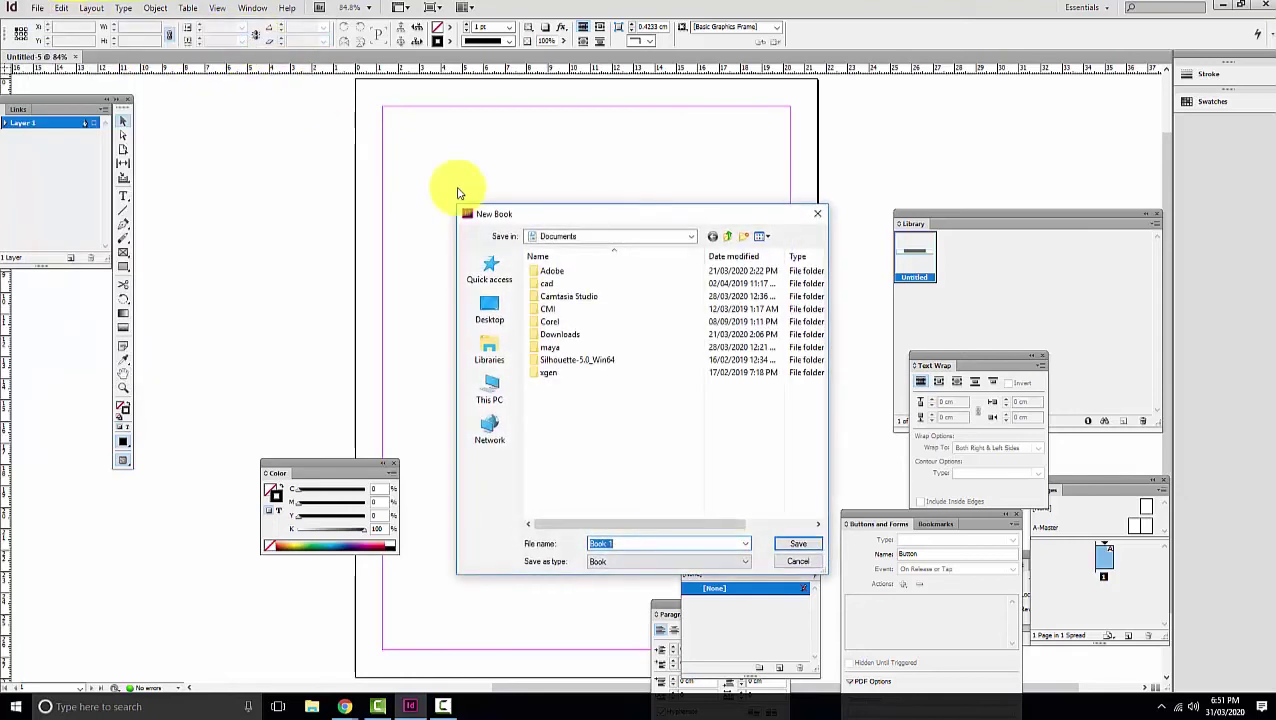
click(499, 313)
double_click(628, 365)
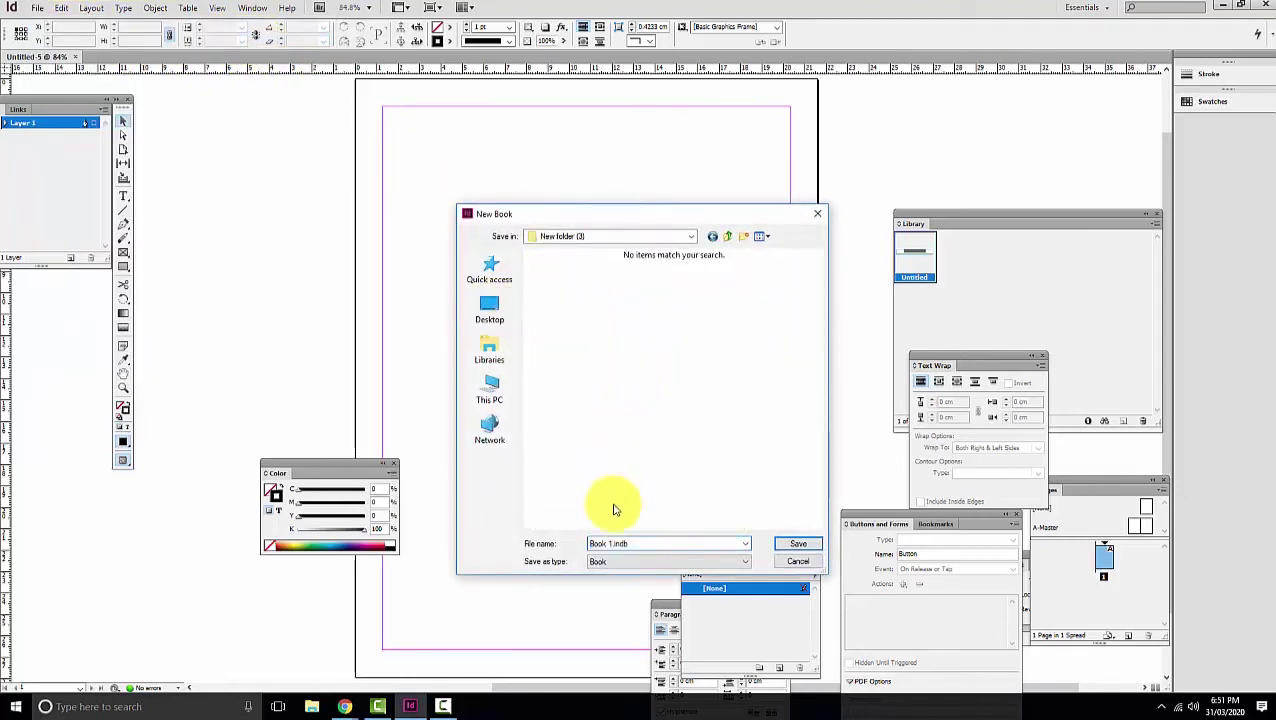
click(798, 544)
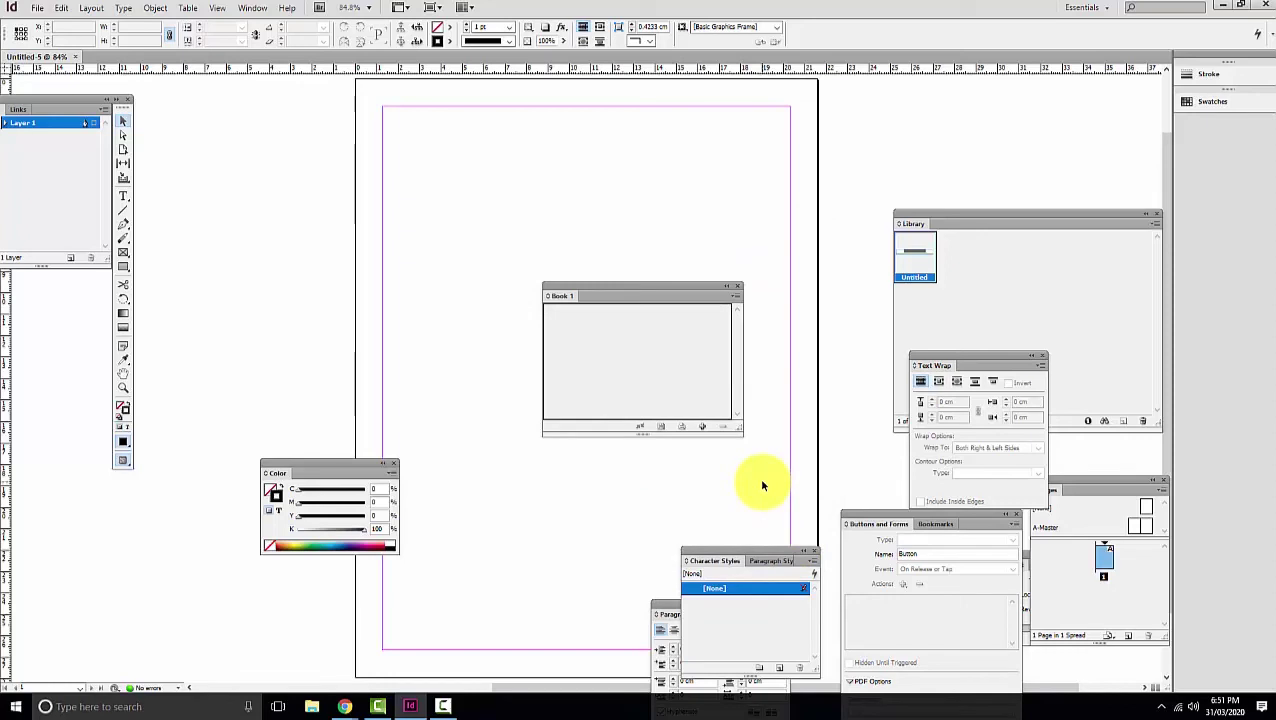
Add a01 and a02 to the book, then close it, saving the changes.
click(702, 427)
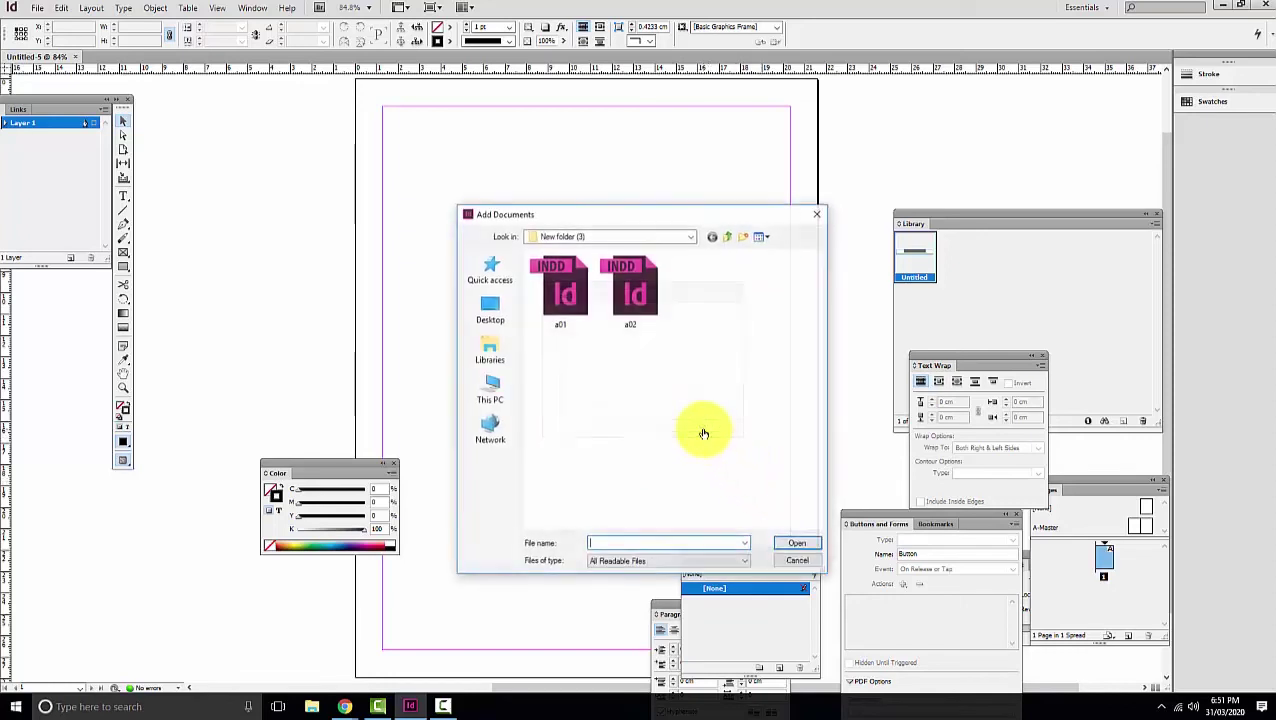
drag(698, 377, 562, 290)
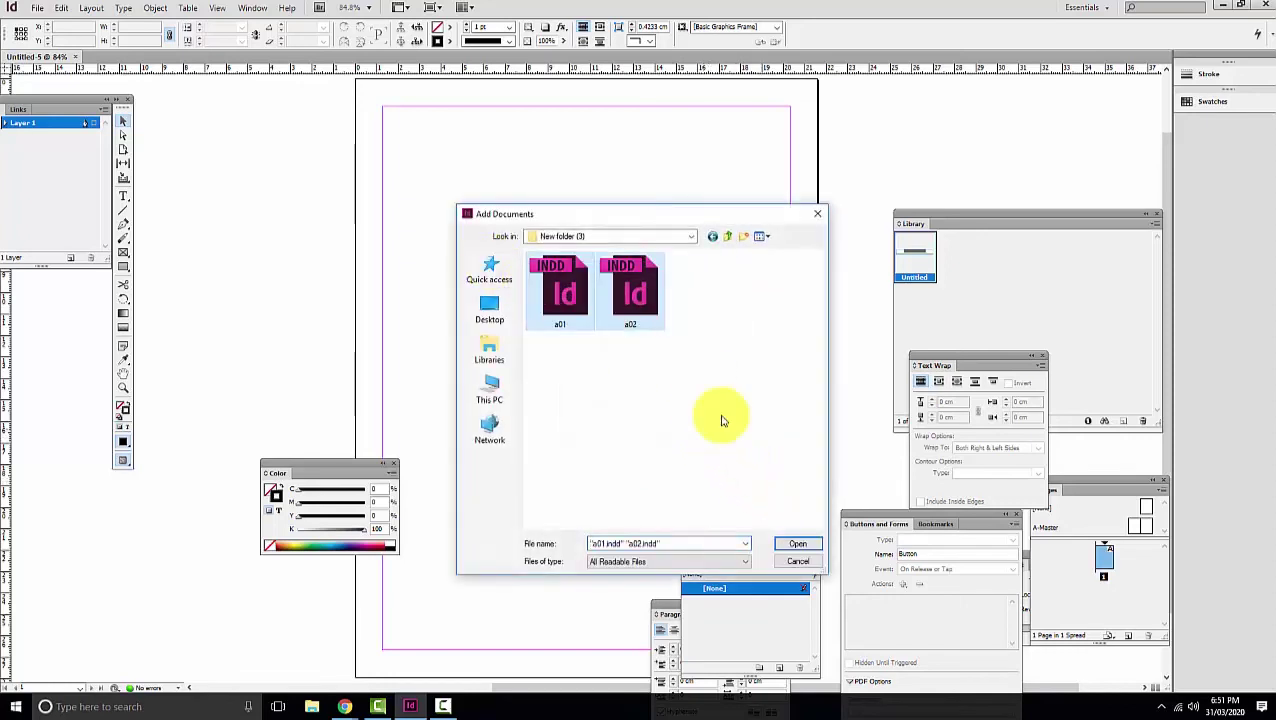
click(797, 543)
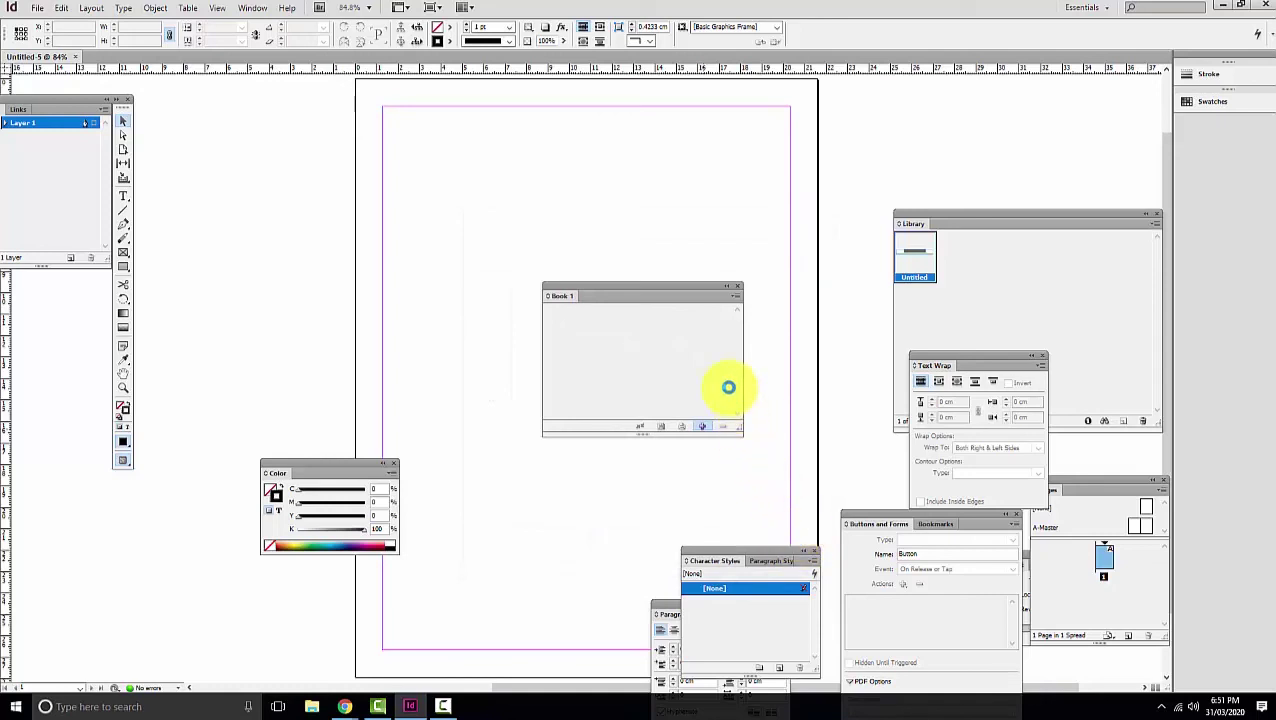
click(736, 288)
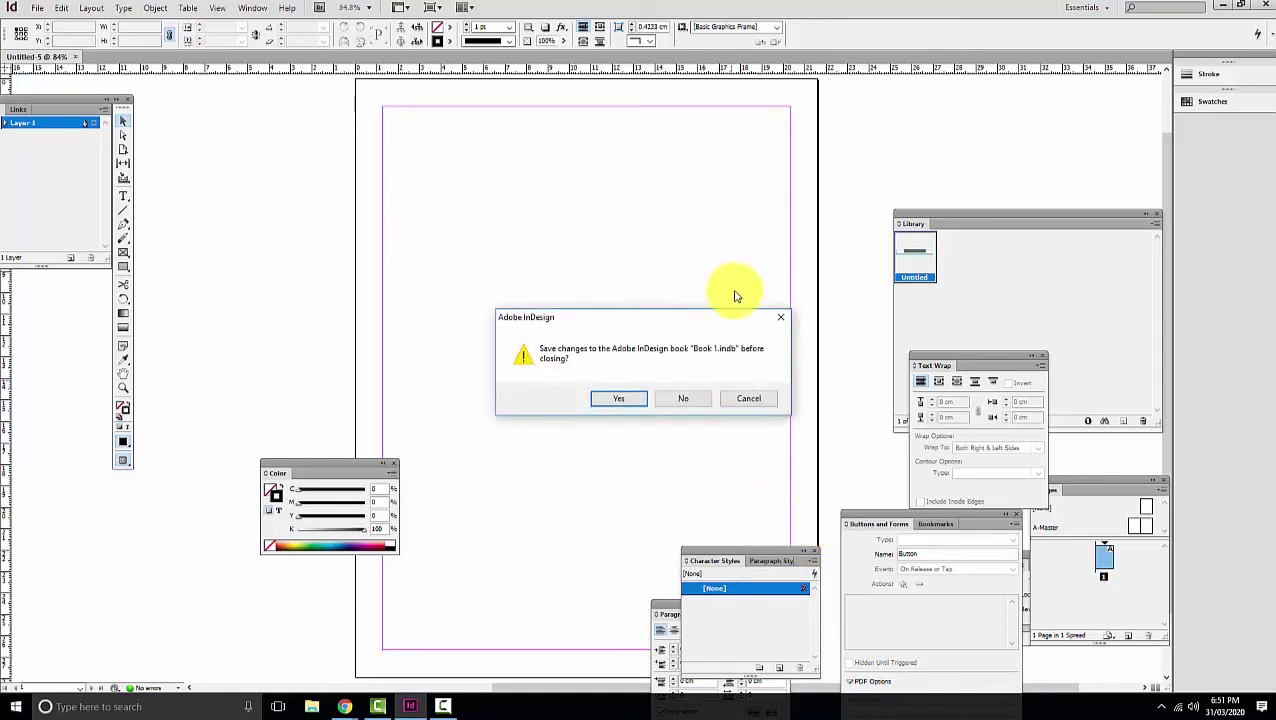
click(628, 402)
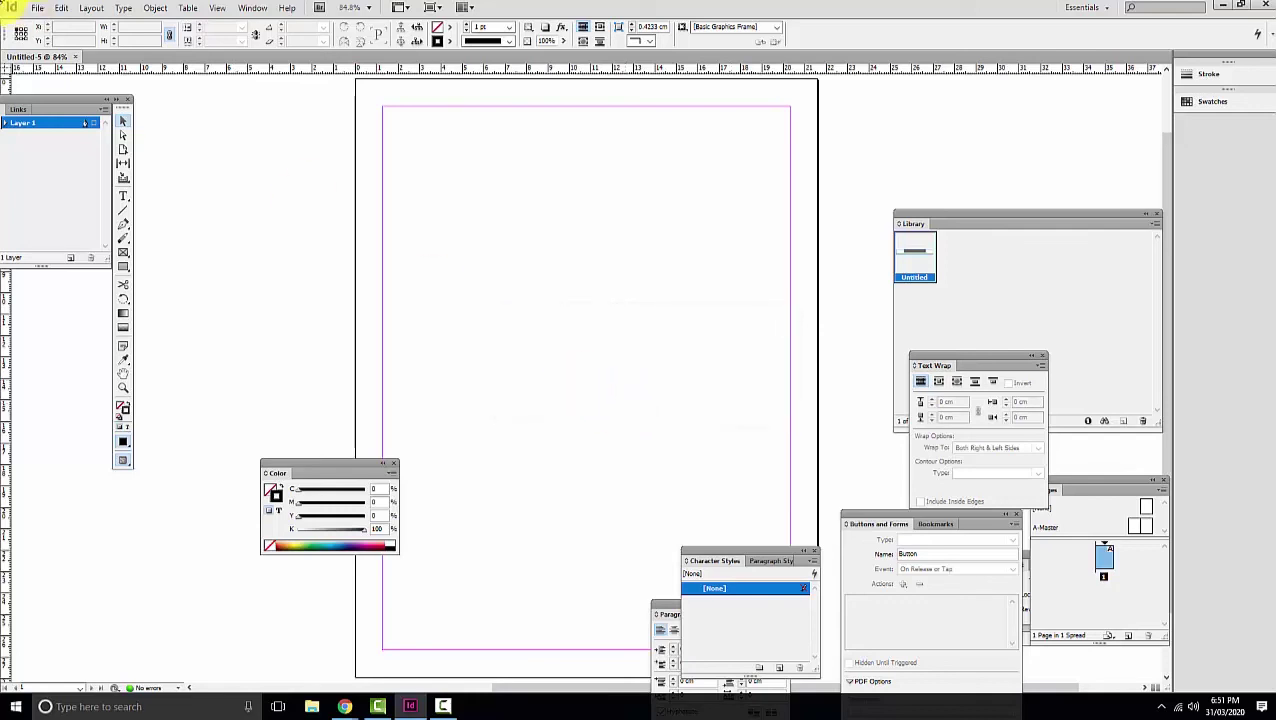
Reopen Book 1, open a01 and a02 from it, and stop the screen recording.
click(35, 10)
click(55, 47)
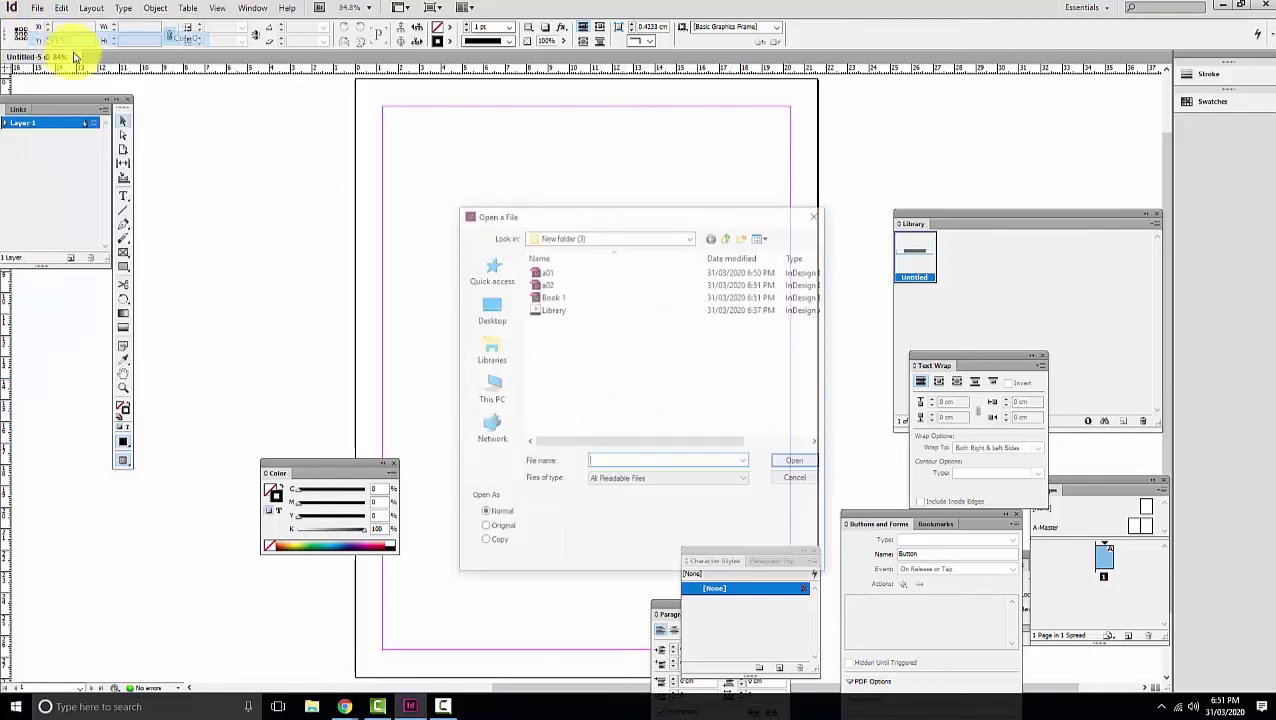
double_click(598, 296)
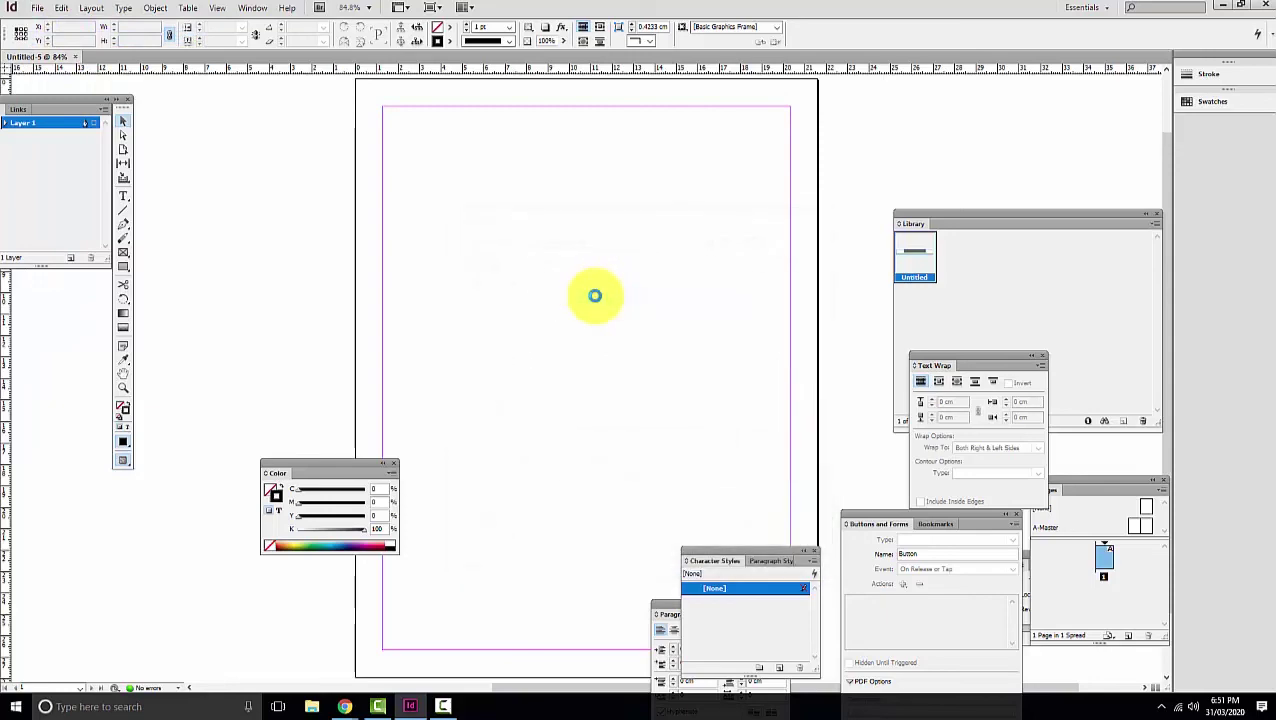
double_click(586, 313)
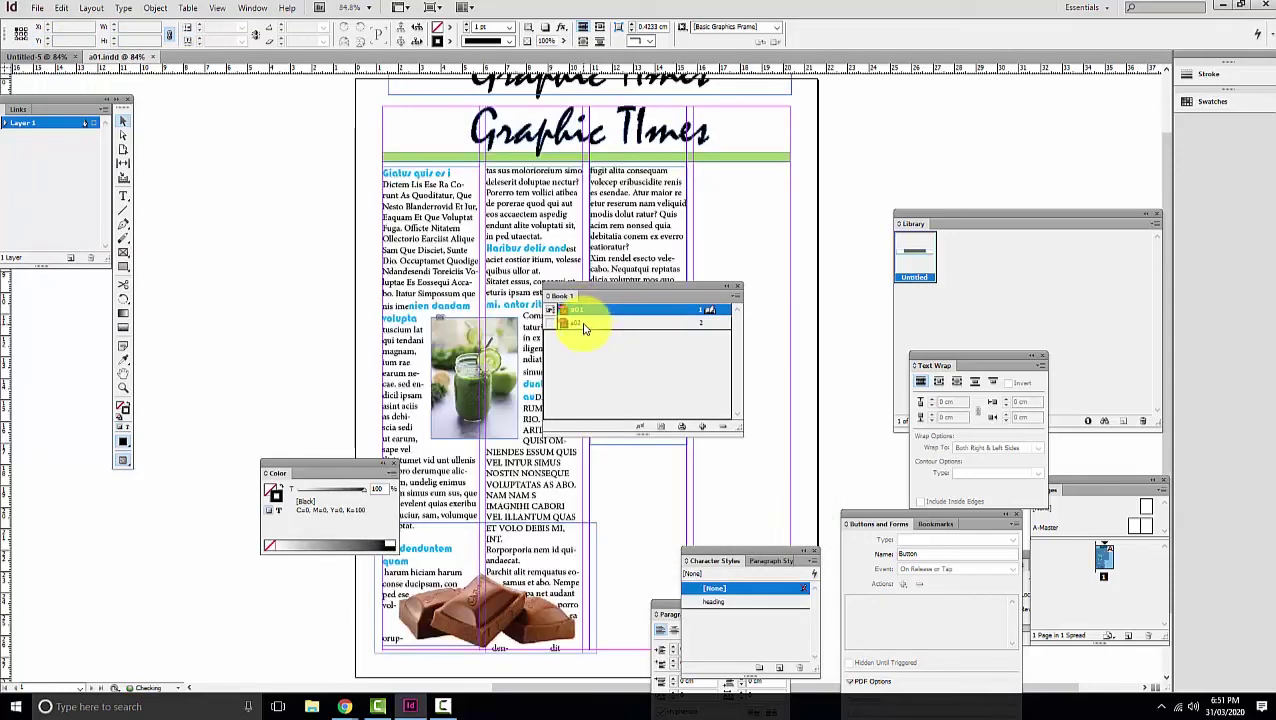
double_click(586, 324)
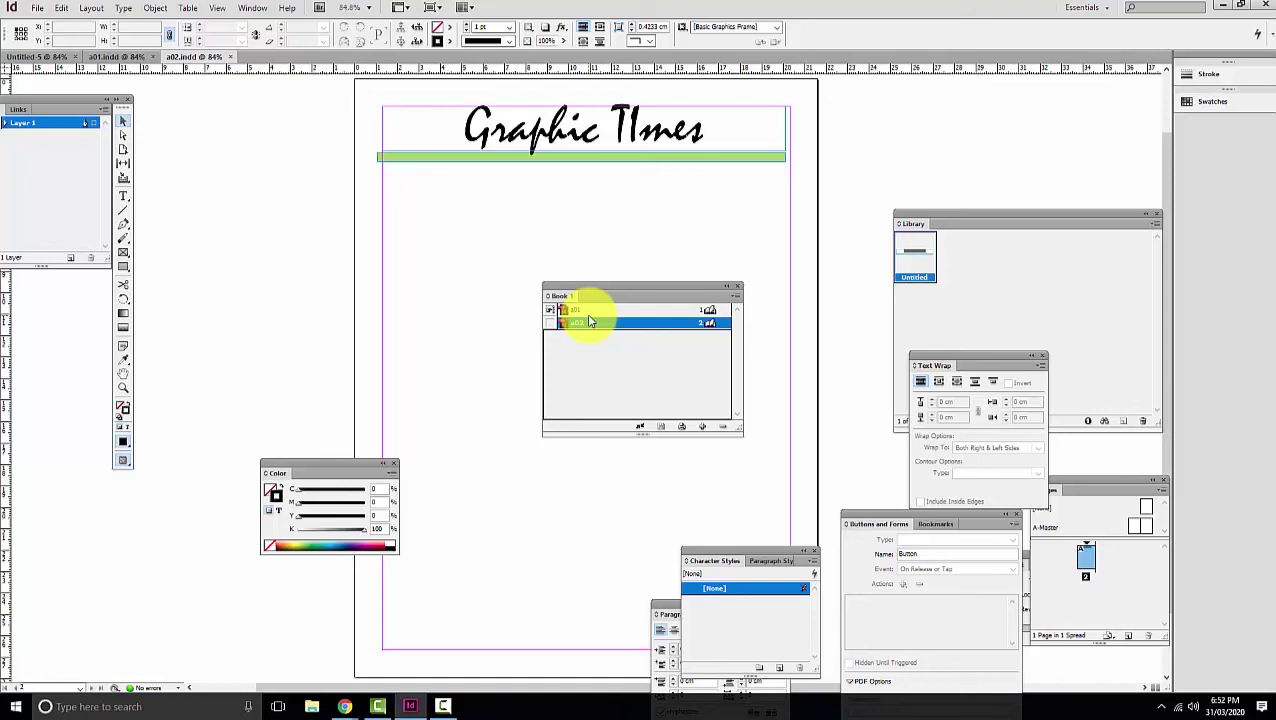
key(alt+Tab)
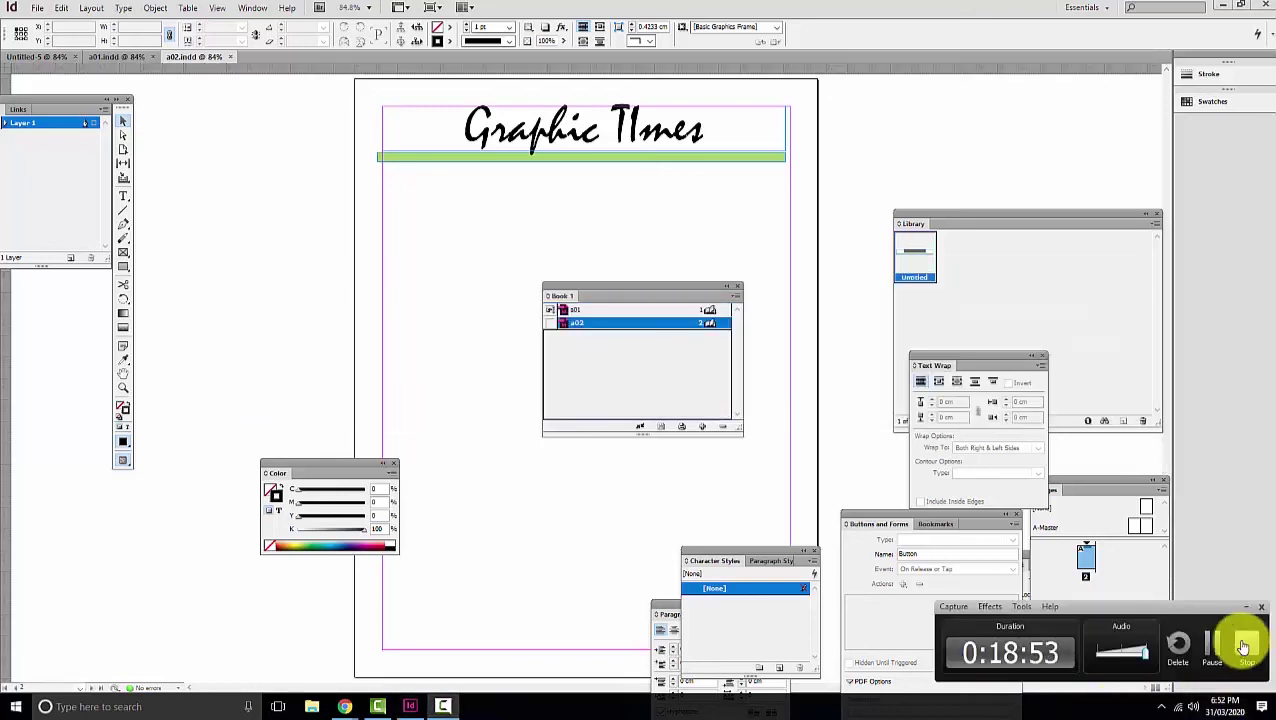
click(1243, 648)
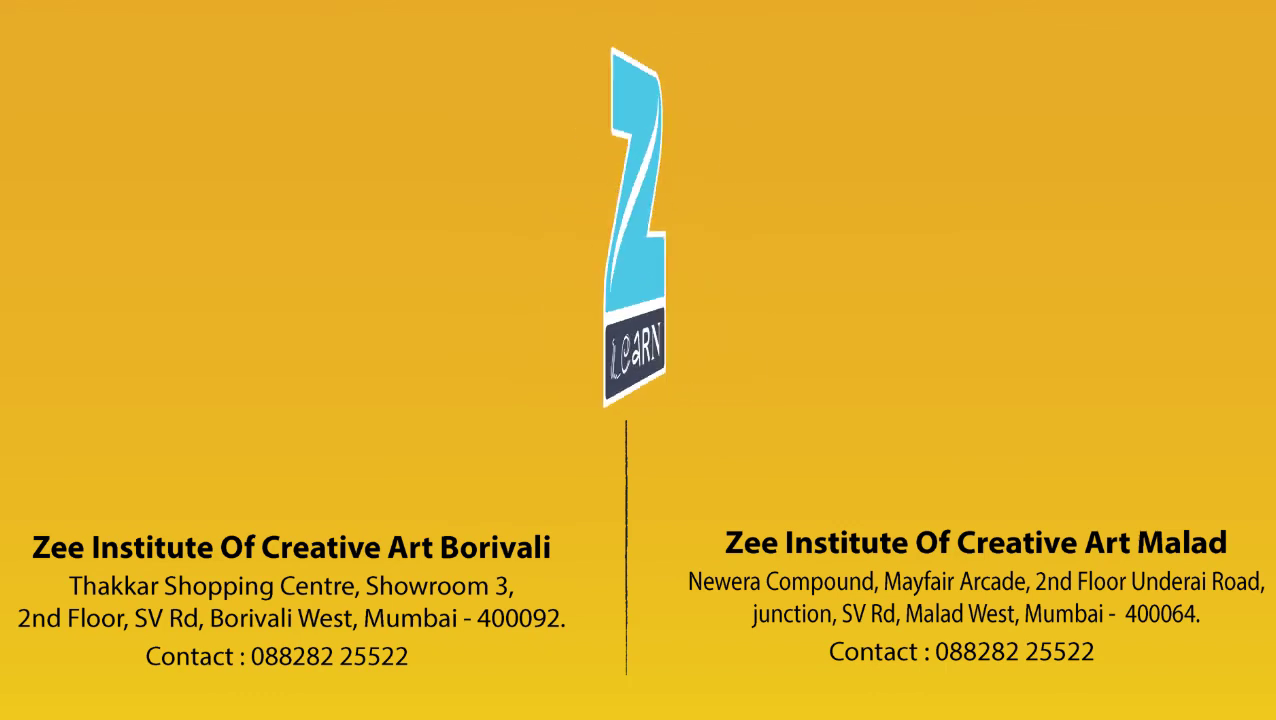